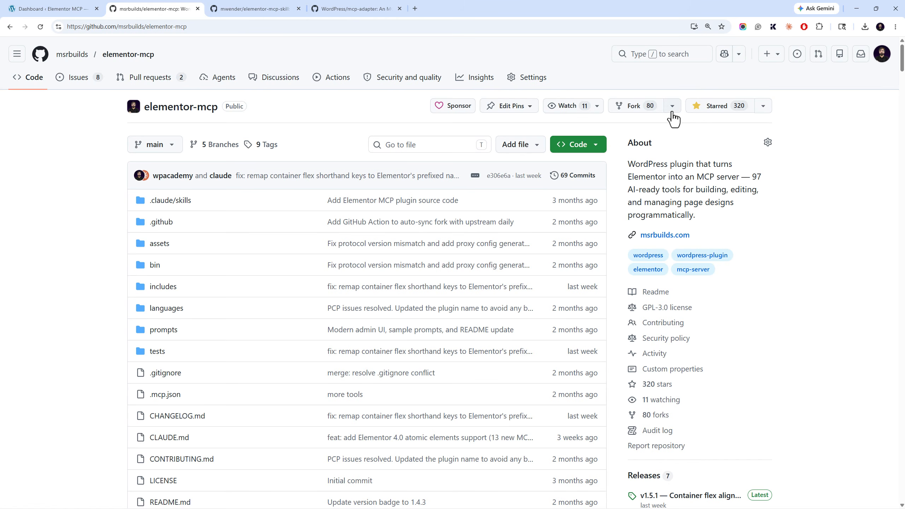
left_click(64, 9)
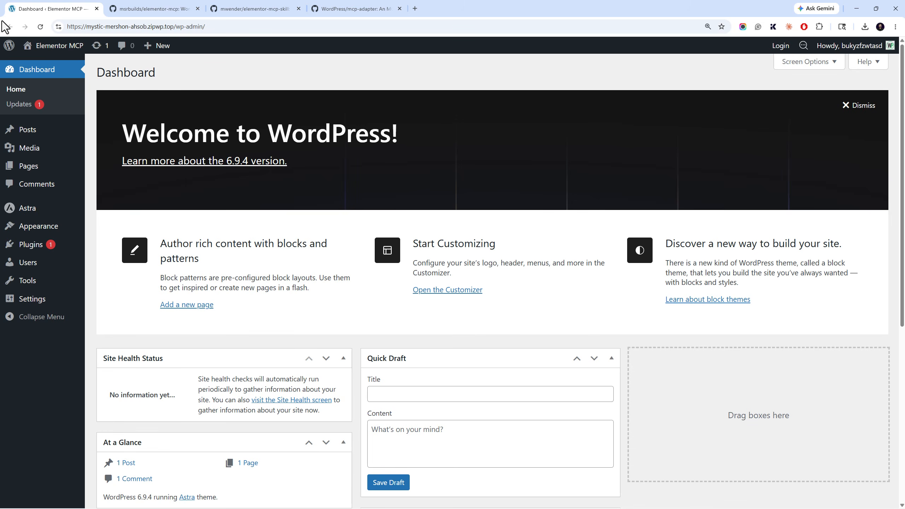
left_click(335, 8)
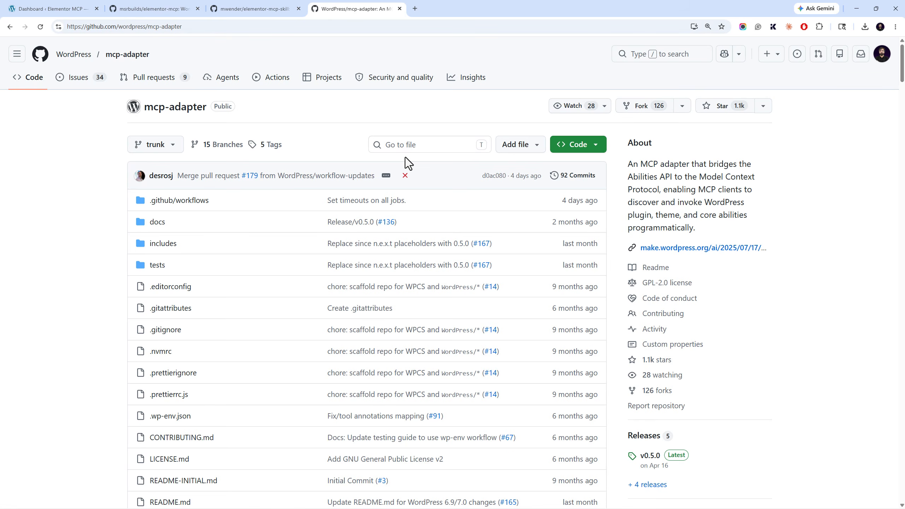
left_click(89, 8)
scroll(306, 242, "down", 6)
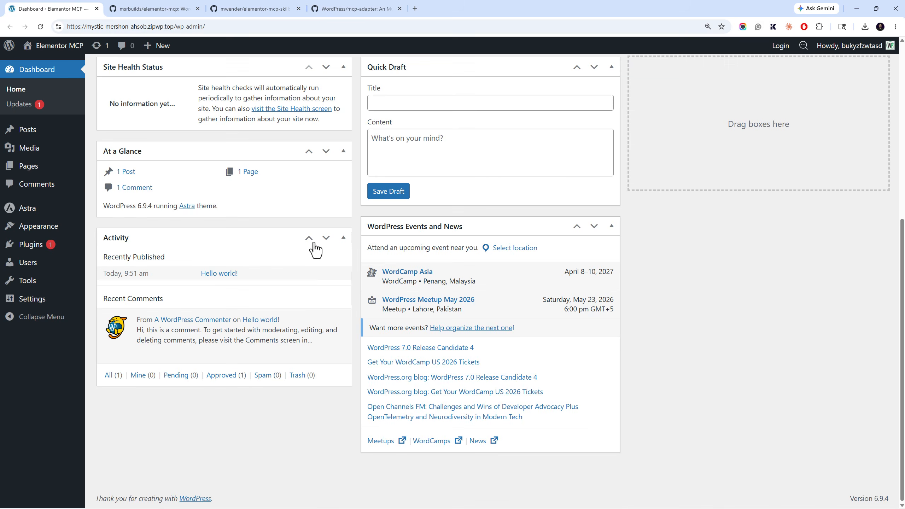
scroll(261, 393, "up", 6)
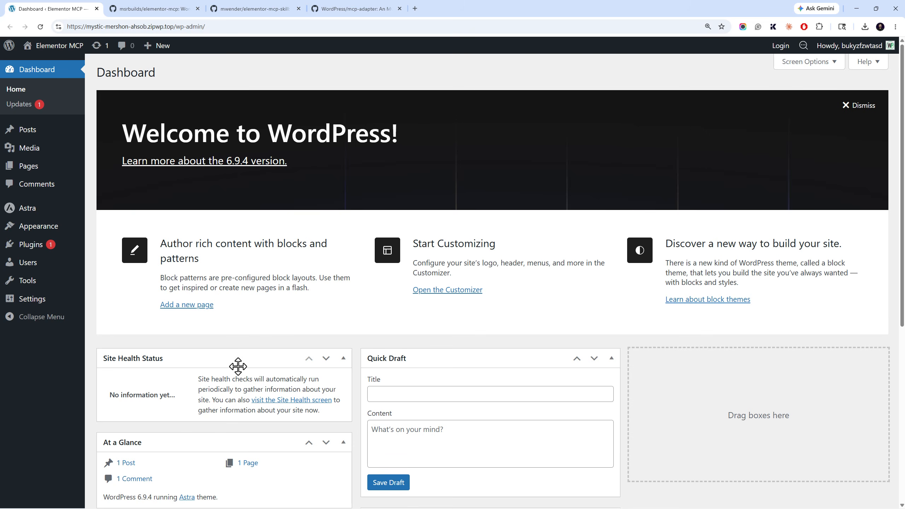
Download mcp-adapter.zip from the v0.5.0 release of the WordPress mcp-adapter repository on GitHub
left_click(329, 8)
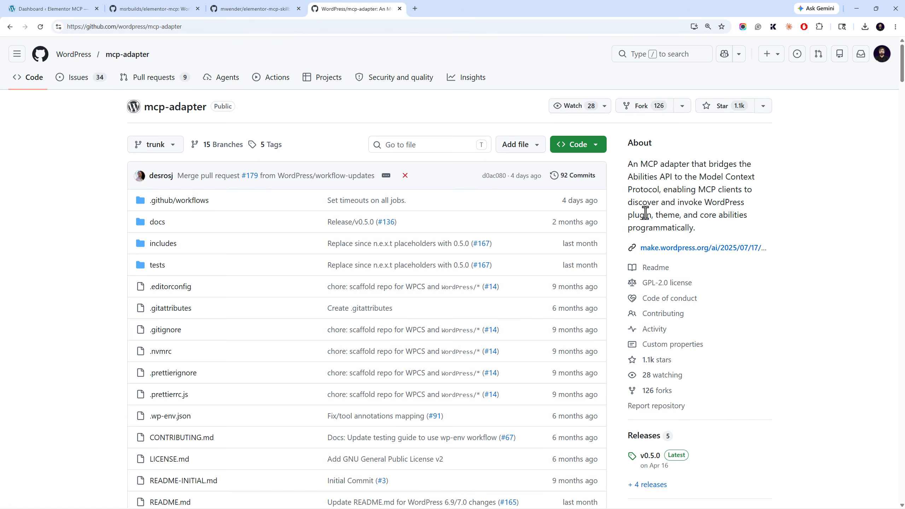
scroll(605, 249, "down", 3)
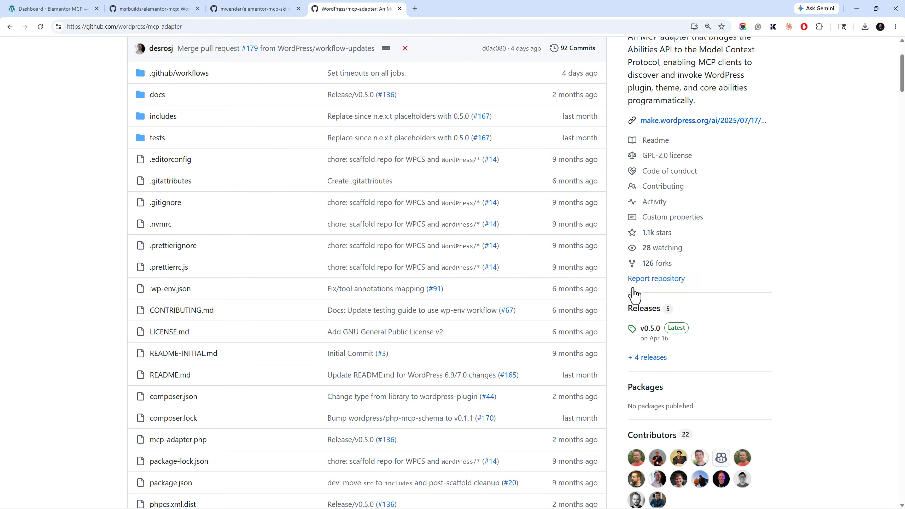
left_click(642, 309)
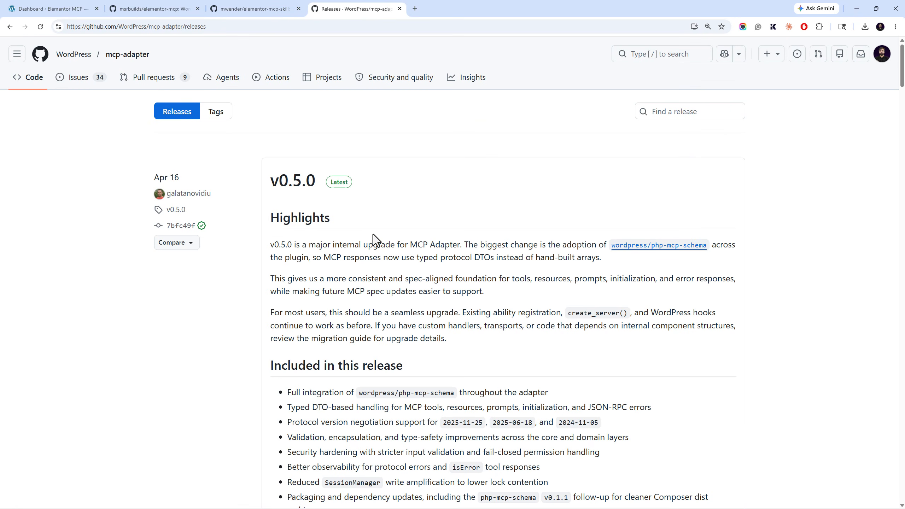
scroll(373, 235, "down", 10)
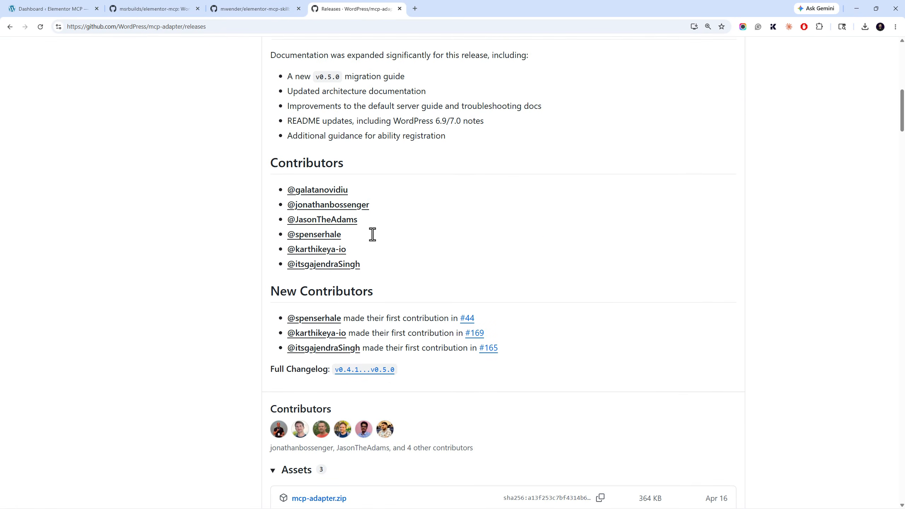
scroll(373, 235, "down", 3)
scroll(370, 208, "down", 6)
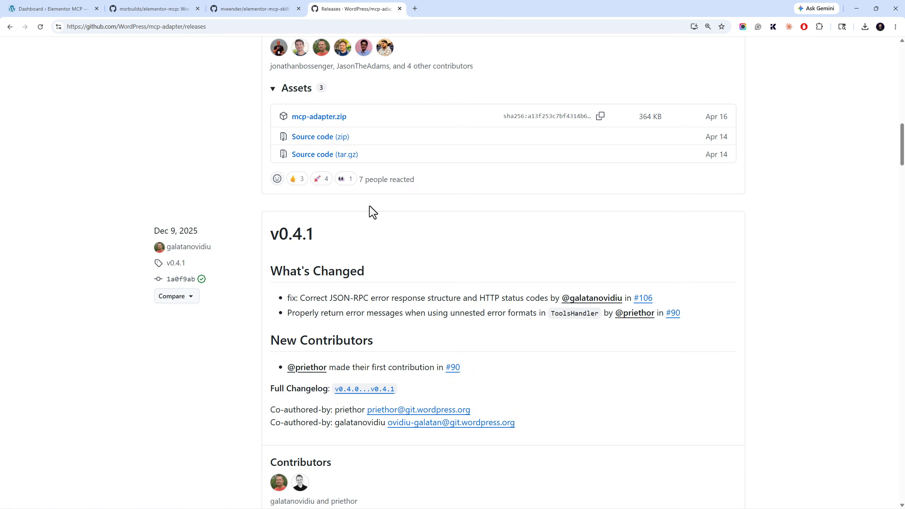
scroll(352, 213, "up", 3)
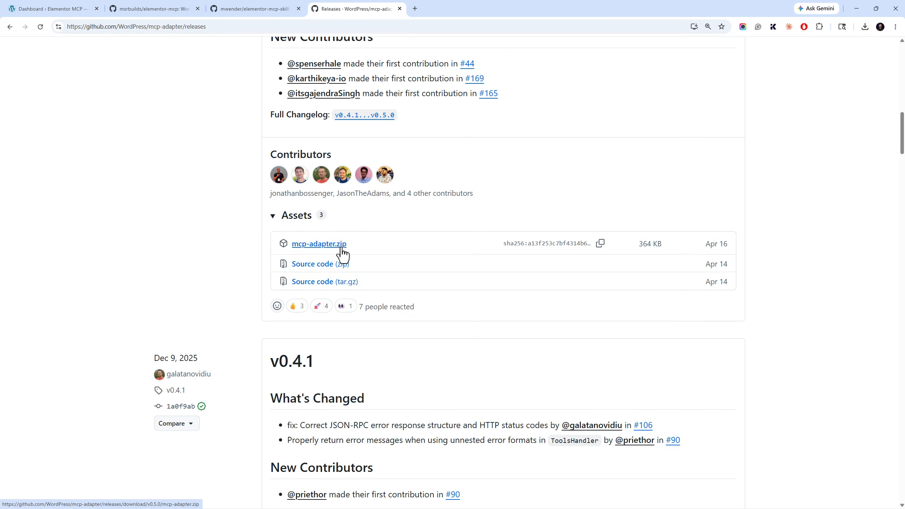
left_click(338, 246)
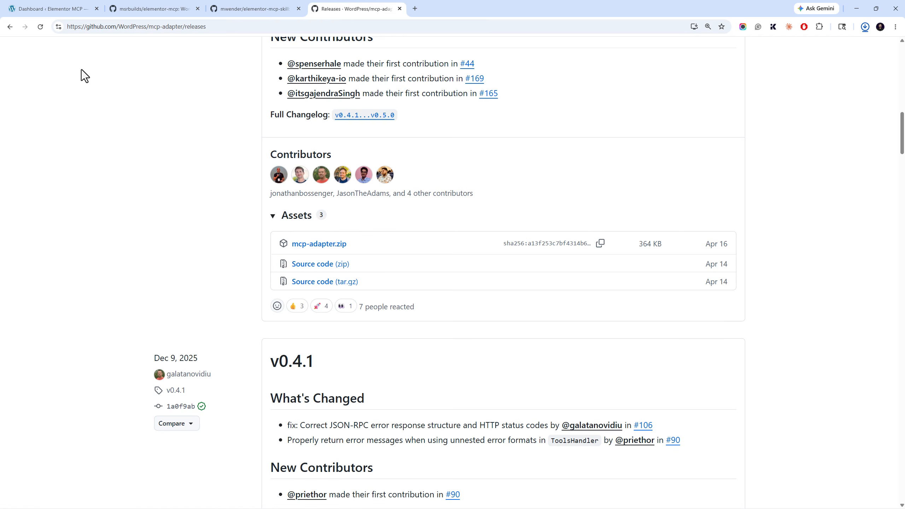
Upload mcp-adapter.zip as a new plugin on the WordPress site and start its installation
left_click(32, 7)
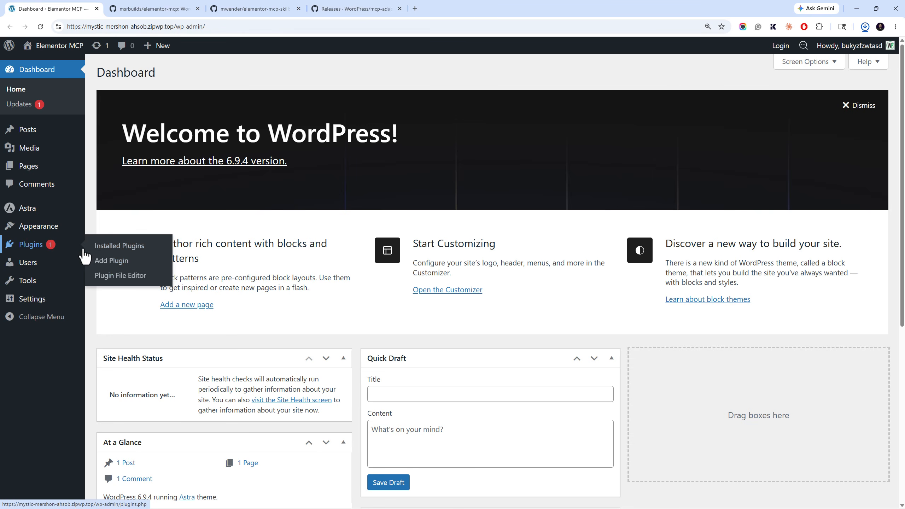
left_click(111, 260)
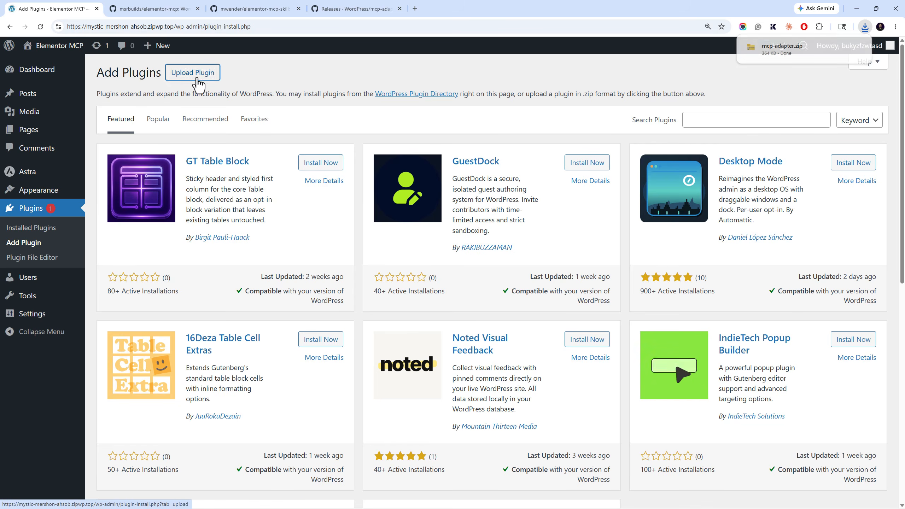
left_click(192, 73)
left_click(865, 27)
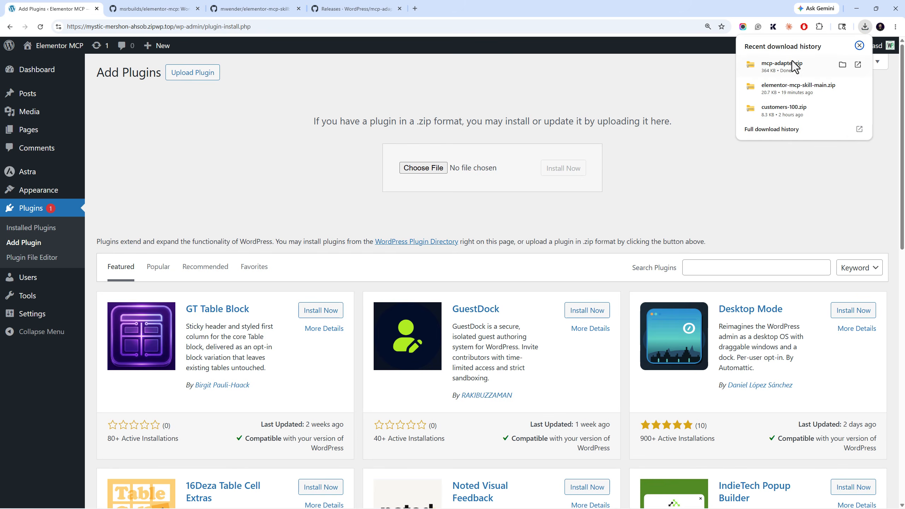
left_click_drag(792, 61, 427, 167)
left_click(556, 168)
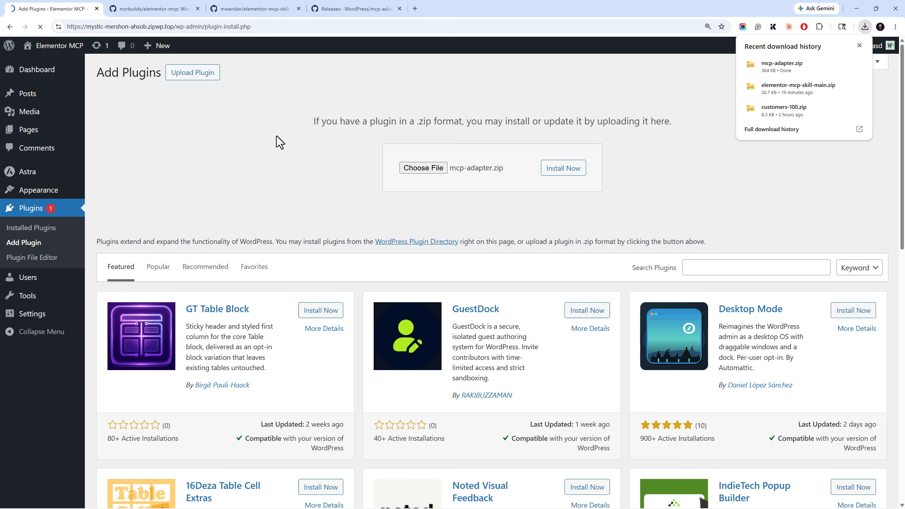
Switch to the ZipWP dashboard at app.zipwp.com in a new tab and open the PHP configuration of the Elementor MCP sandbox site
left_click(416, 9)
type("app")
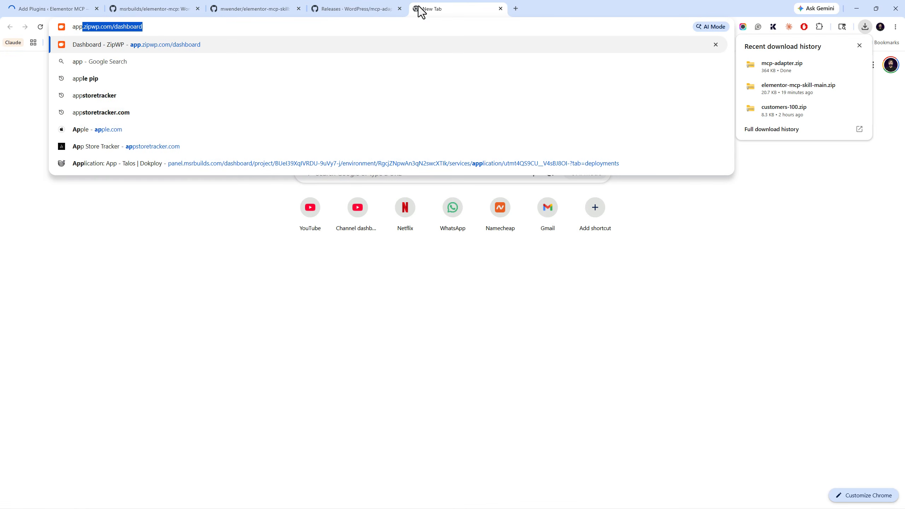
key("Return")
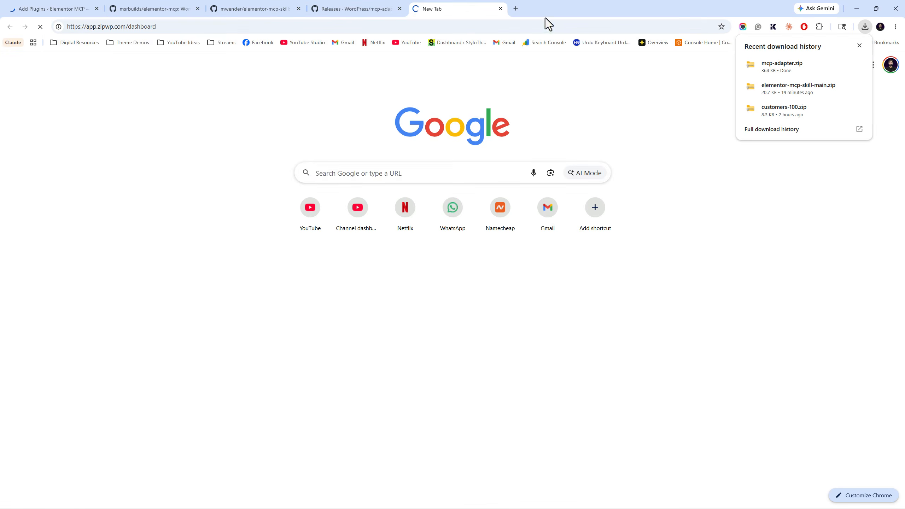
left_click(860, 45)
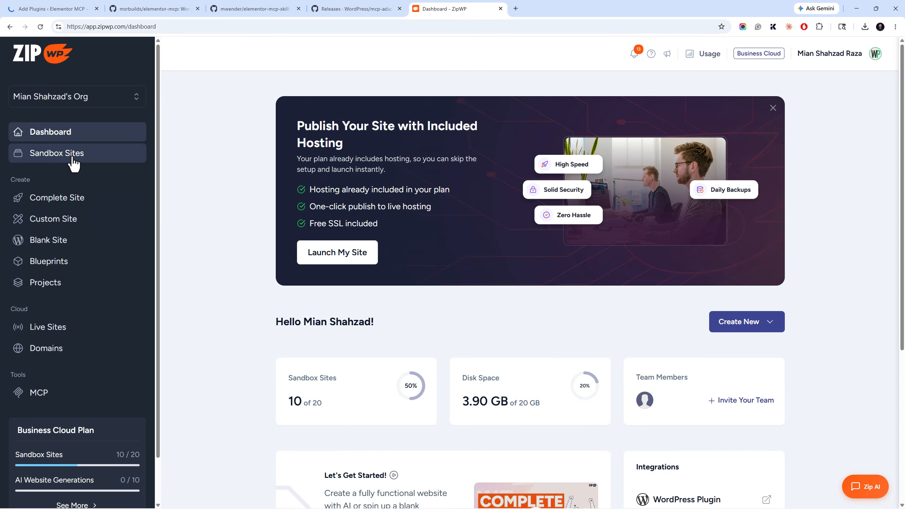
left_click(72, 159)
left_click(850, 172)
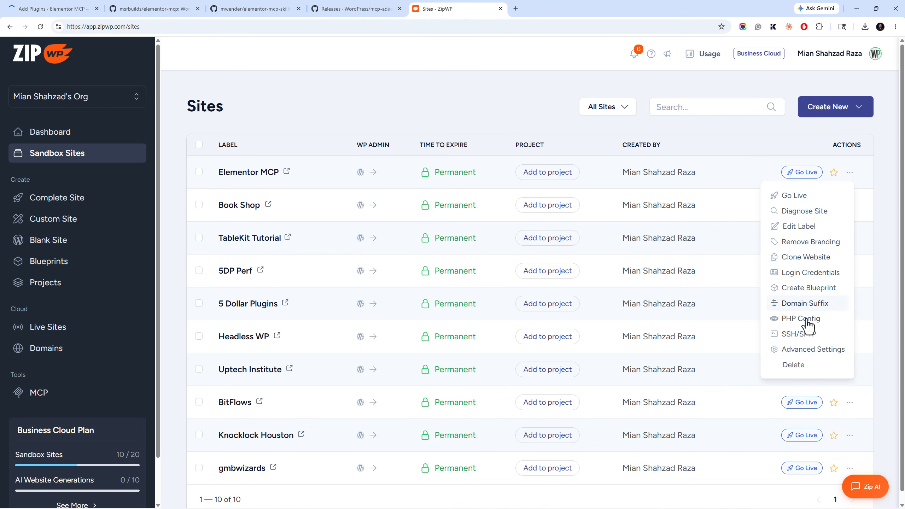
left_click(813, 351)
left_click(358, 162)
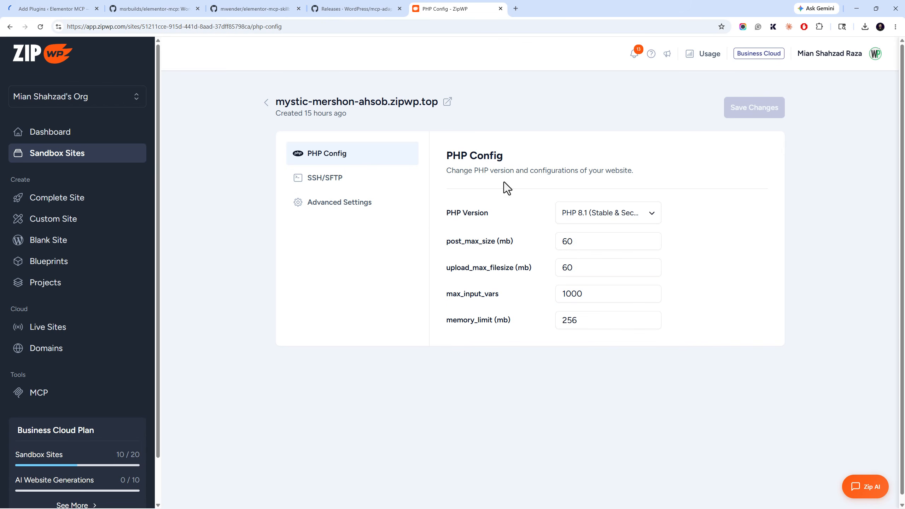
Set the site's post_max_size and upload_max_filesize to 512 MB each
double_click(577, 242)
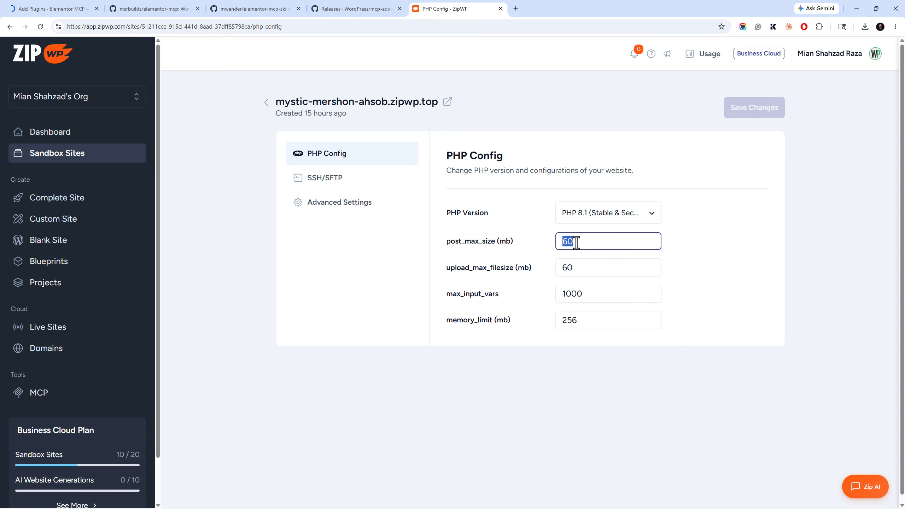
type("512")
double_click(594, 267)
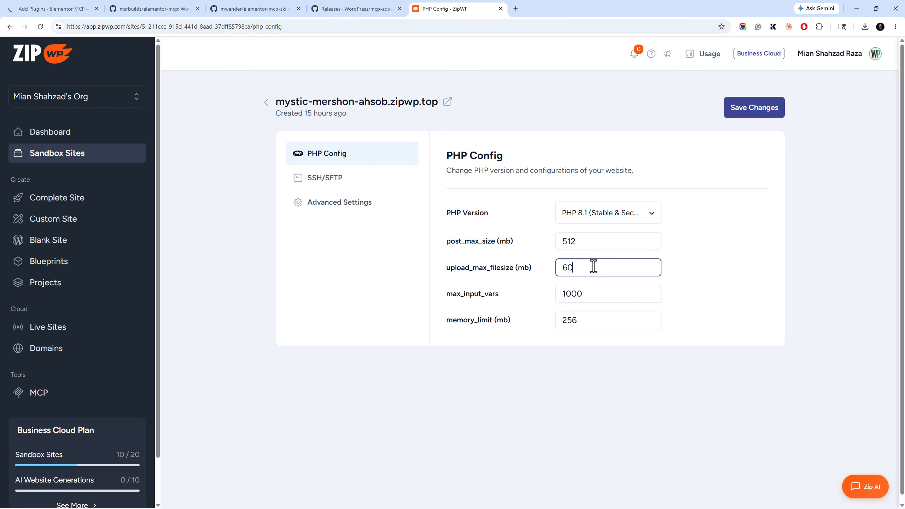
type("512")
Set max_input_vars to 3000 and memory_limit to 512 MB, keep PHP version 8.1, and save the PHP configuration
left_click(587, 295)
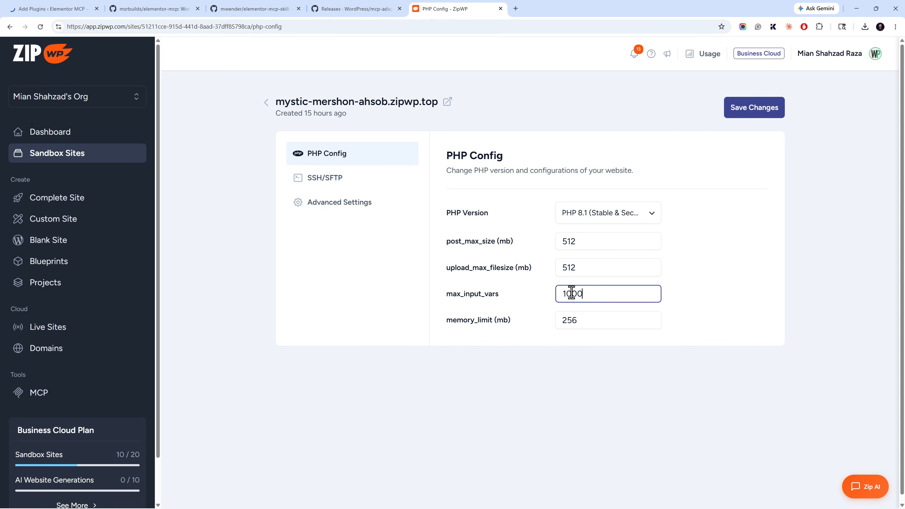
left_click(570, 294)
key("BackSpace")
type("3")
double_click(580, 321)
type("512")
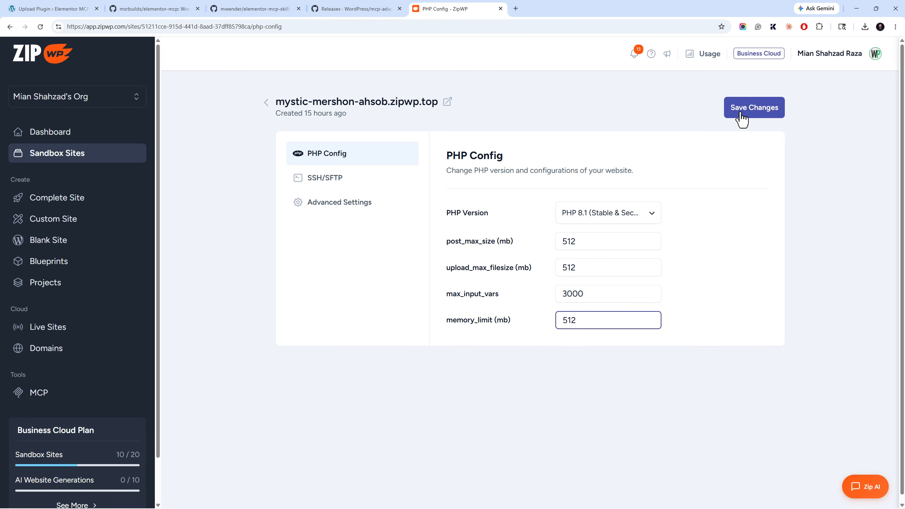
left_click(637, 213)
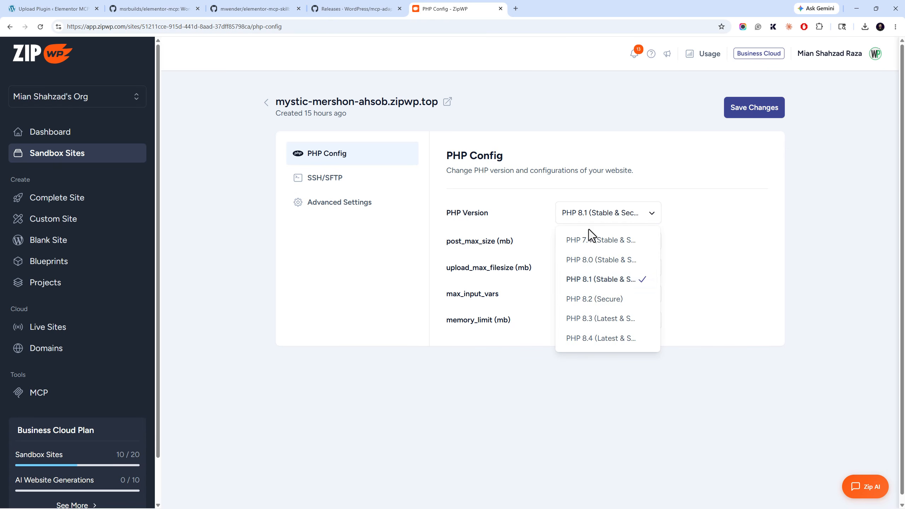
left_click(763, 108)
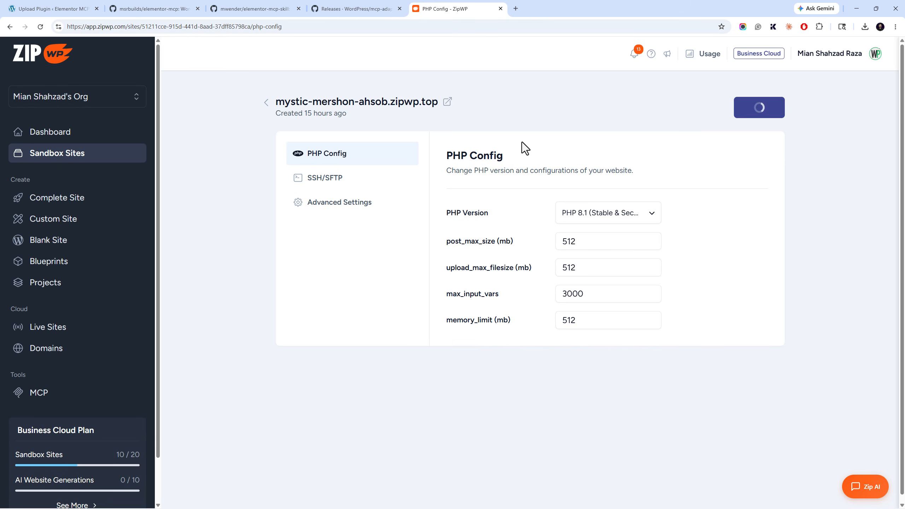
Close the ZipWP page and activate the installed MCP Adapter plugin on the WordPress site
left_click(501, 8)
left_click(147, 153)
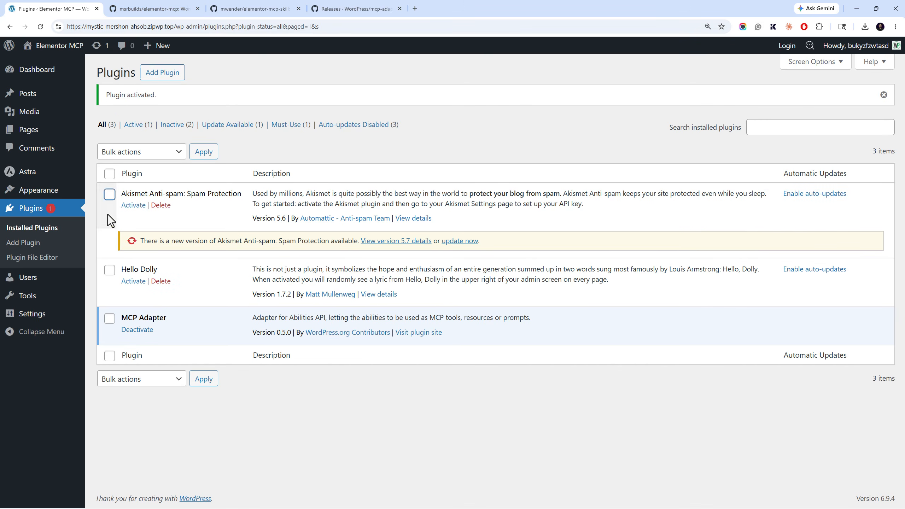
Delete the Akismet Anti-spam and Hello Dolly plugins from the WordPress site
left_click(158, 209)
left_click(499, 94)
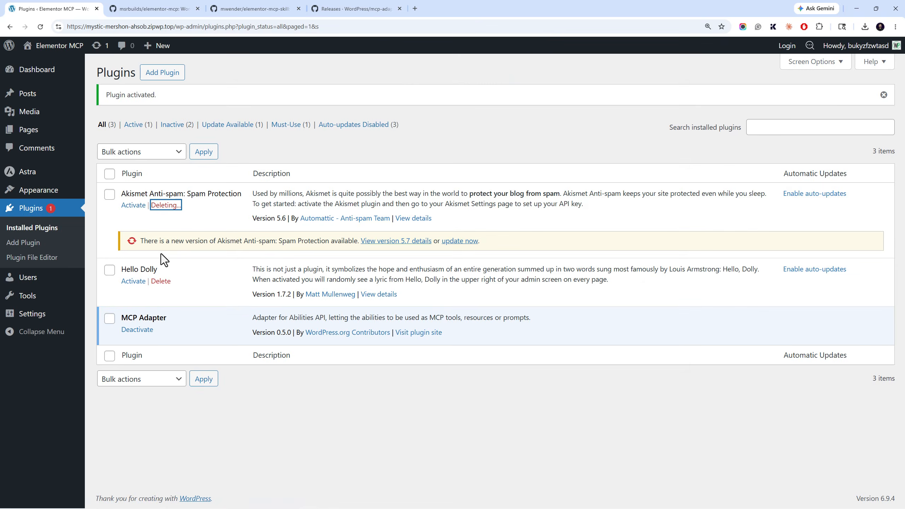
left_click(161, 226)
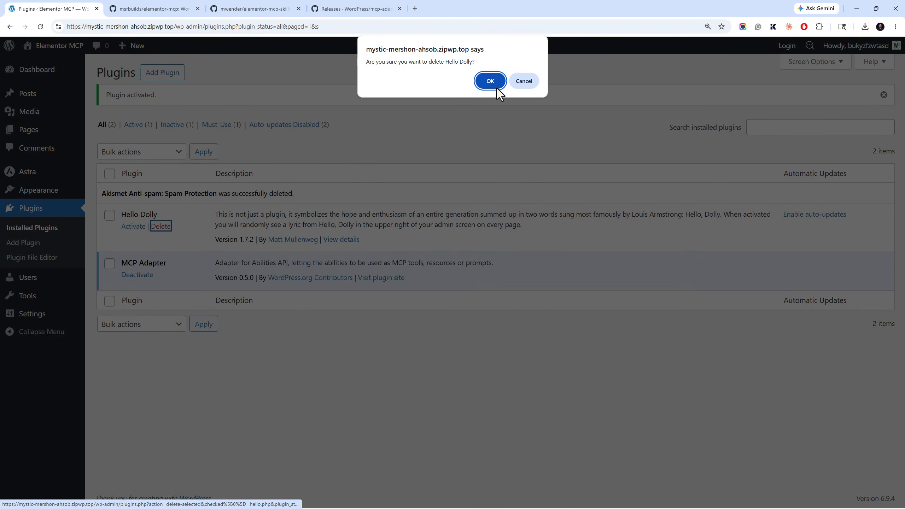
left_click(495, 85)
Download elementor-mcp-1.5.1.zip from the v1.5.1 release of the msrbuilds elementor-mcp repository on GitHub
left_click(218, 7)
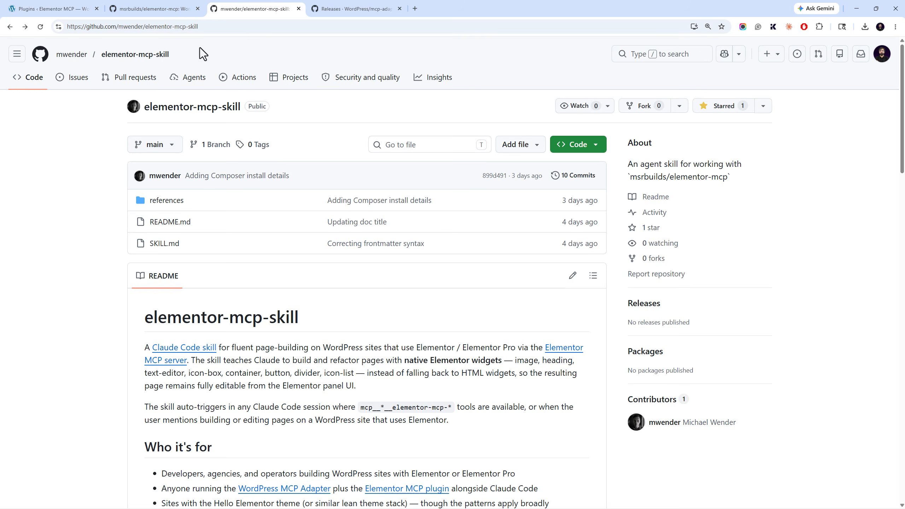
left_click(112, 9)
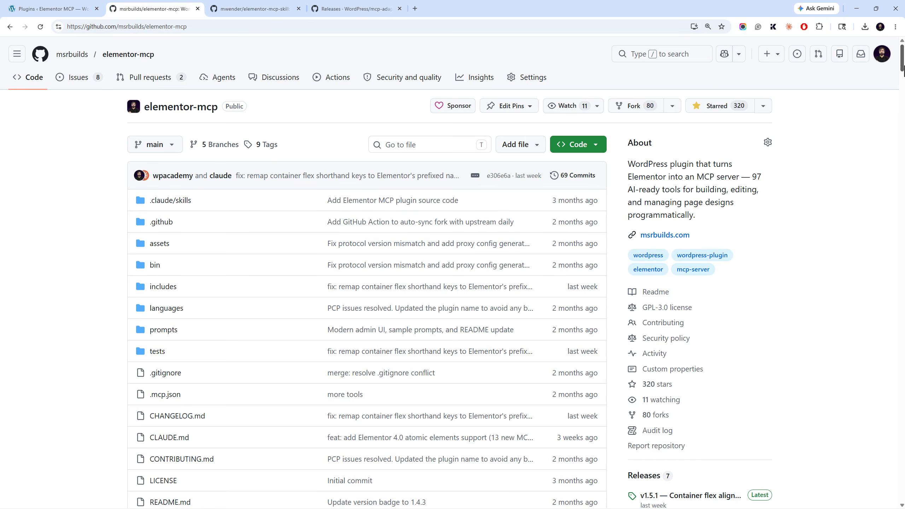
left_click_drag(902, 57, 904, 90)
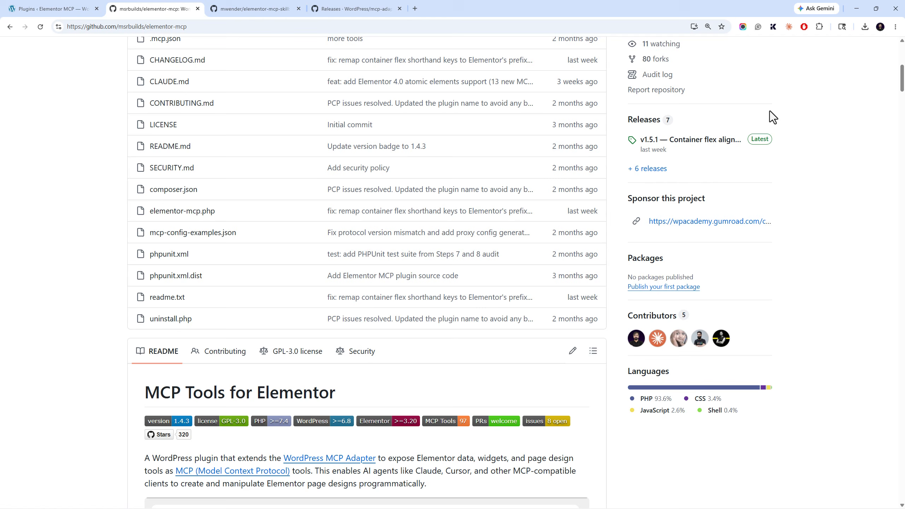
left_click(644, 123)
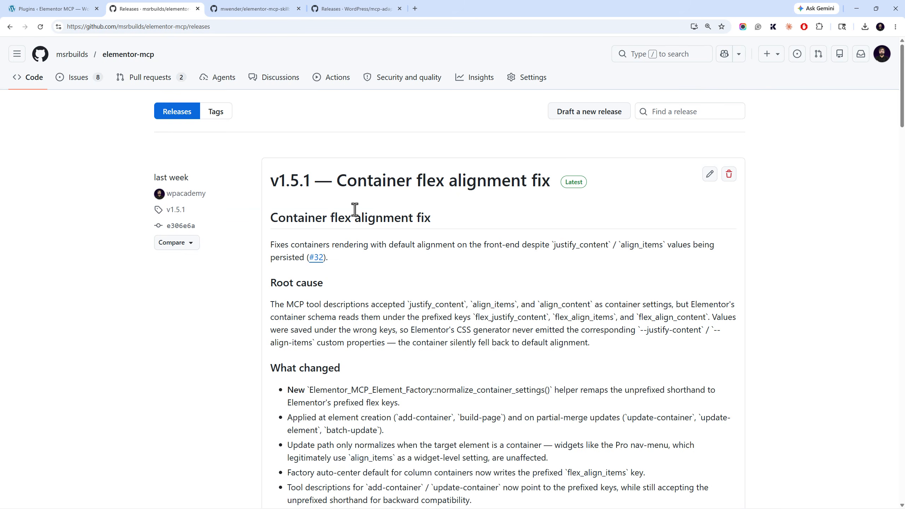
scroll(347, 183, "down", 10)
scroll(329, 196, "up", 4)
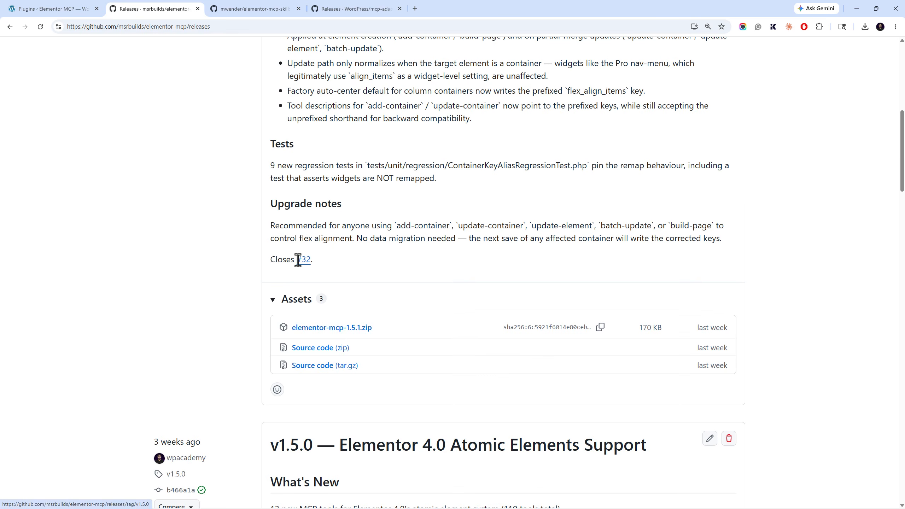
left_click(333, 328)
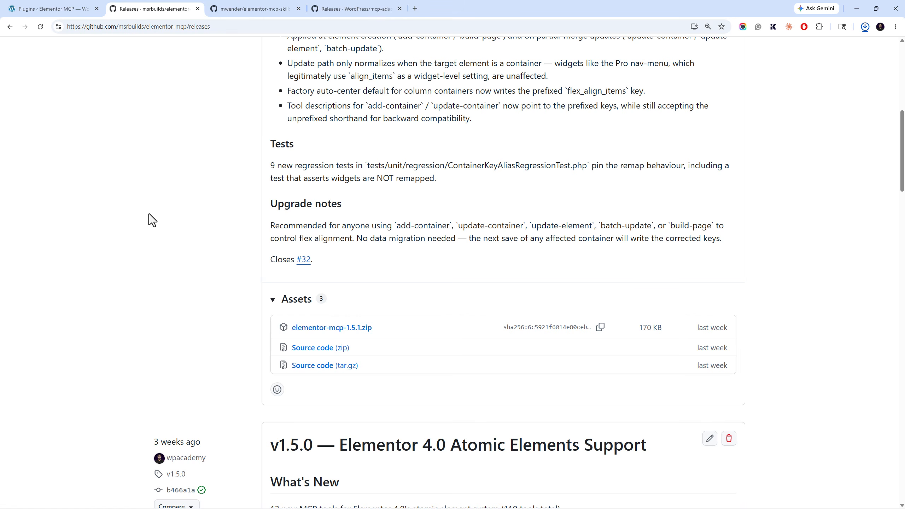
Return to the WordPress site and open the page for adding plugins
scroll(148, 214, "up", 10)
left_click(89, 8)
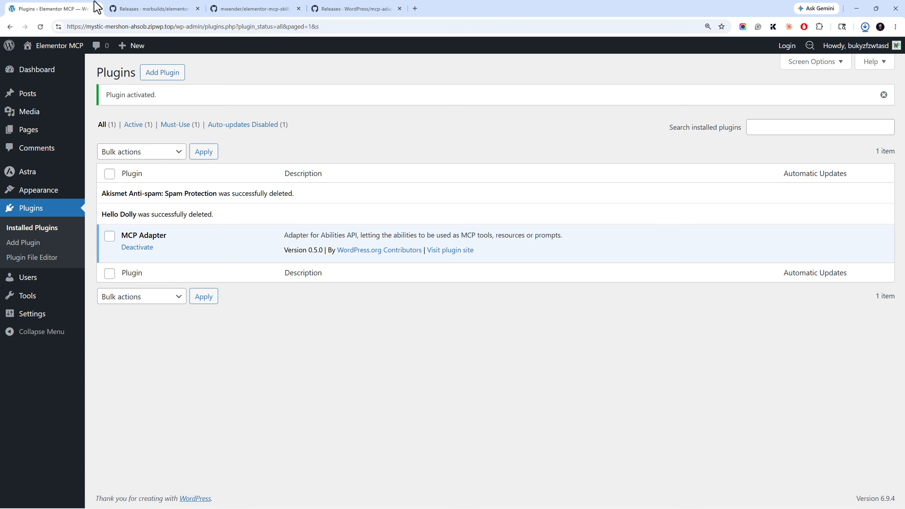
left_click(167, 75)
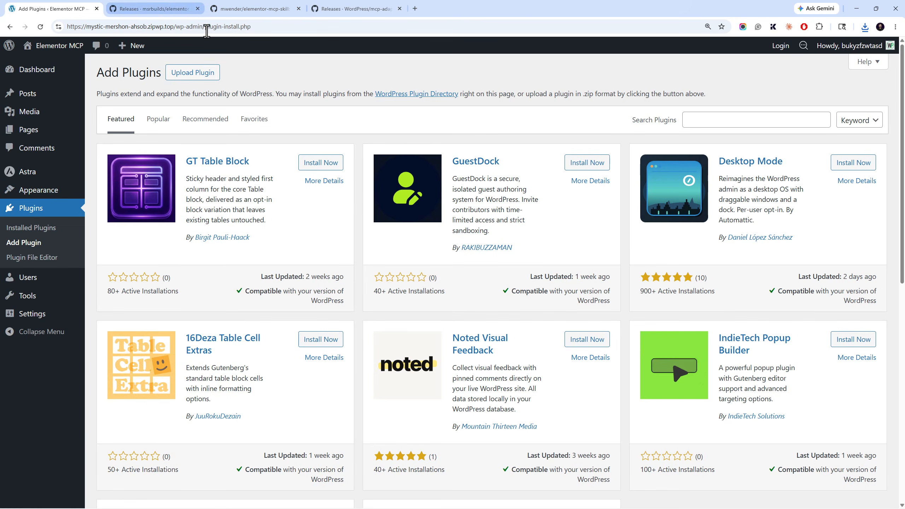
scroll(185, 107, "down", 4)
scroll(168, 118, "up", 4)
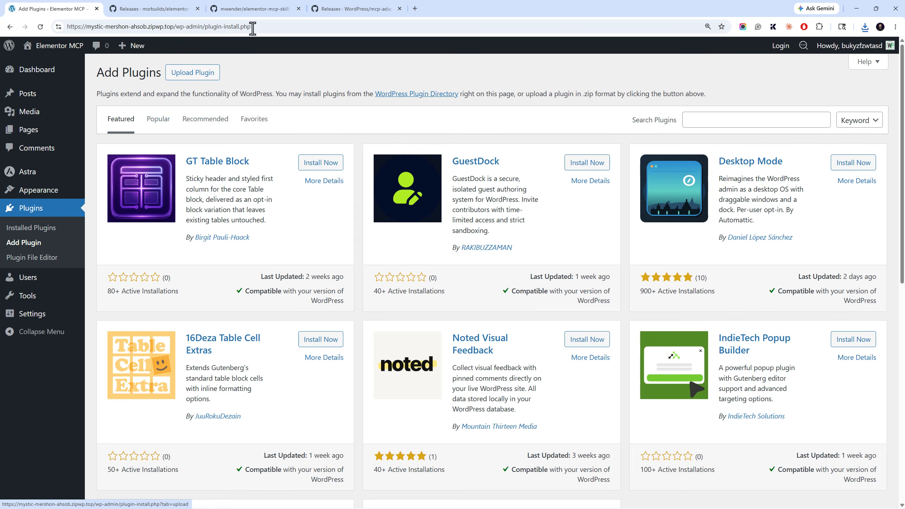
Examine the msrbuilds elementor-mcp repository's main page on GitHub, including its file list, README introduction and premium prompts section
left_click(171, 8)
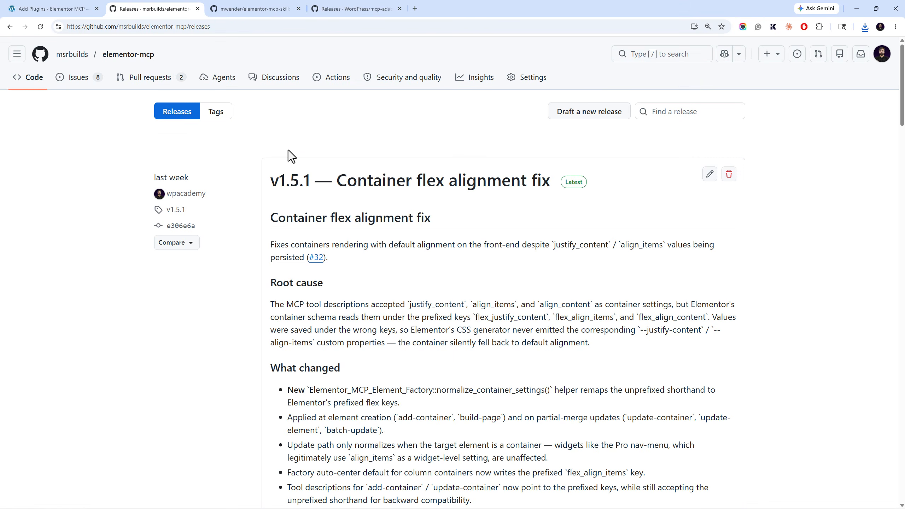
left_click(43, 81)
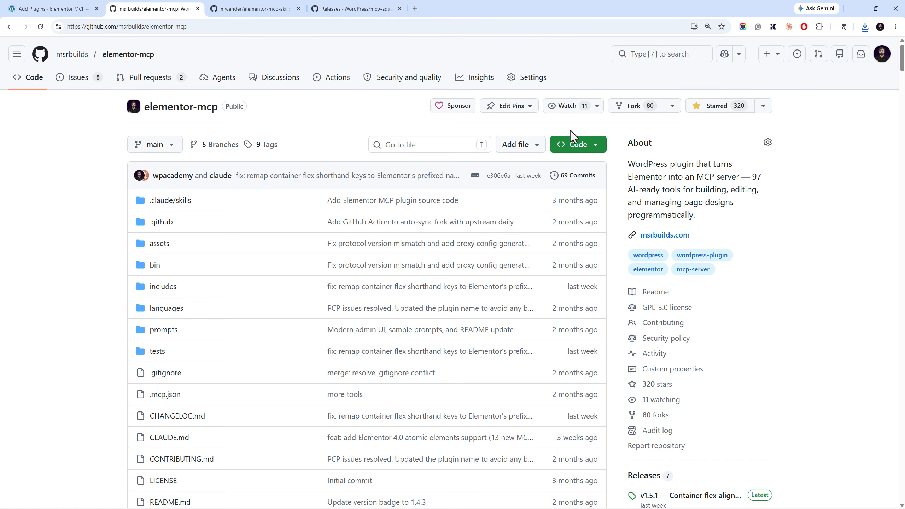
mouse_move(904, 61)
left_mouse_down()
mouse_move(904, 140)
mouse_move(904, 58)
left_mouse_up()
left_click_drag(904, 59, 904, 39)
left_click_drag(904, 56, 901, 117)
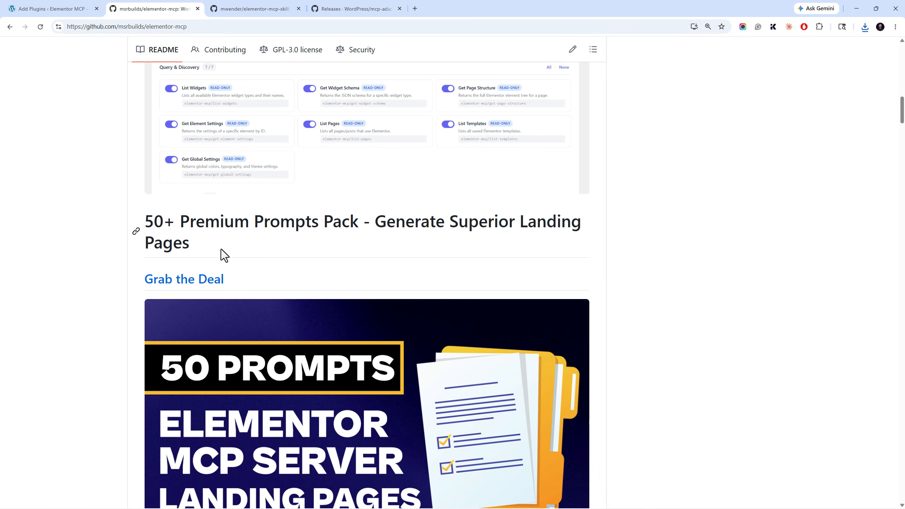
scroll(231, 247, "down", 5)
scroll(246, 236, "up", 2)
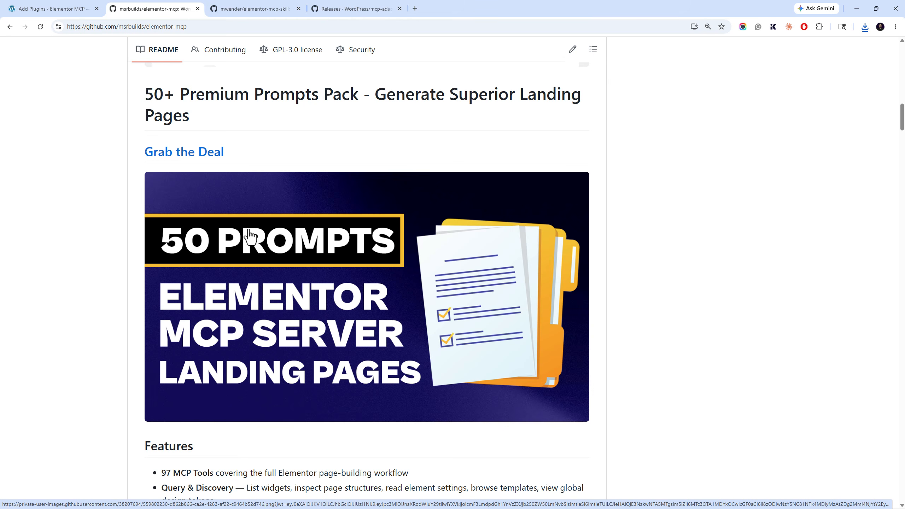
scroll(249, 235, "up", 3)
scroll(286, 312, "up", 1)
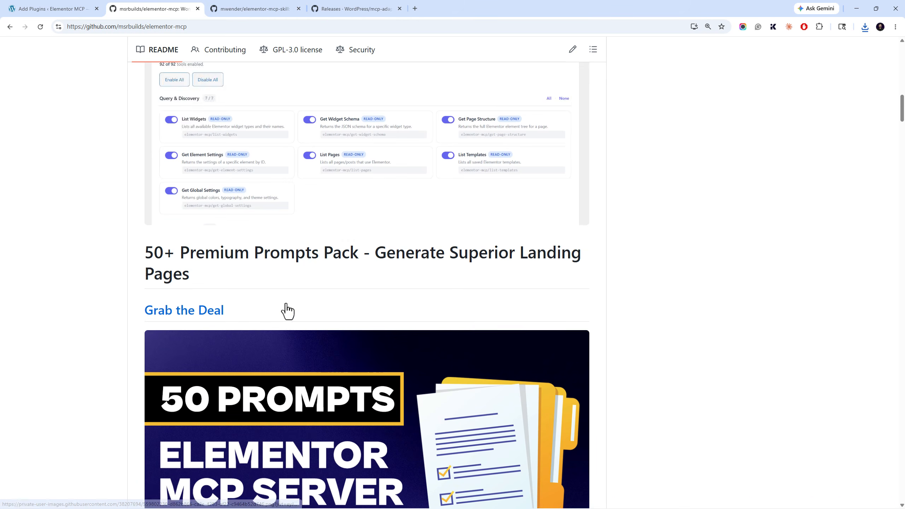
scroll(287, 312, "up", 6)
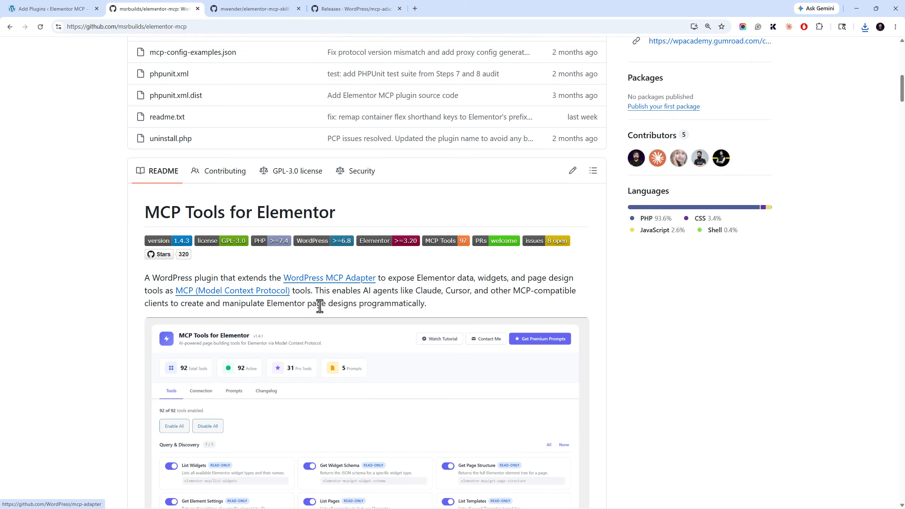
scroll(285, 314, "down", 3)
scroll(259, 303, "up", 8)
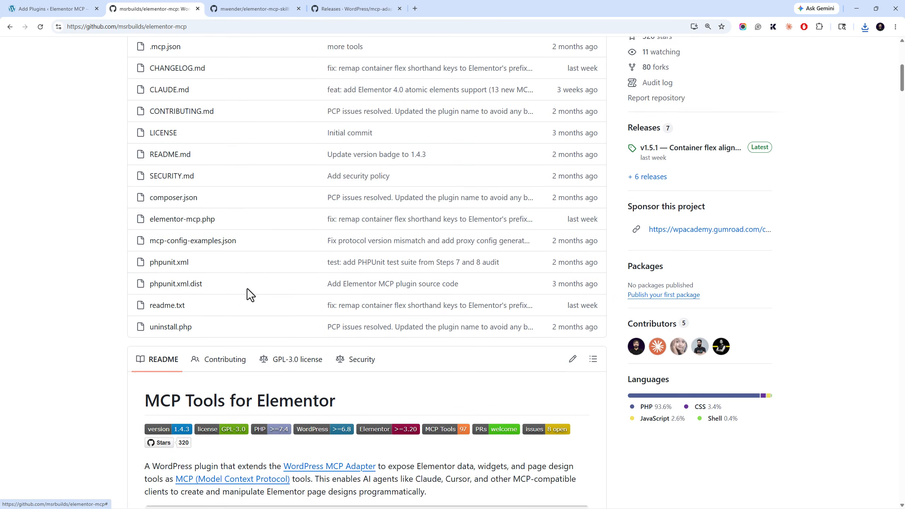
scroll(247, 289, "up", 2)
Upload the downloaded elementor-mcp-1.5.1.zip to the WordPress site, then install and activate the plugin
left_click(53, 9)
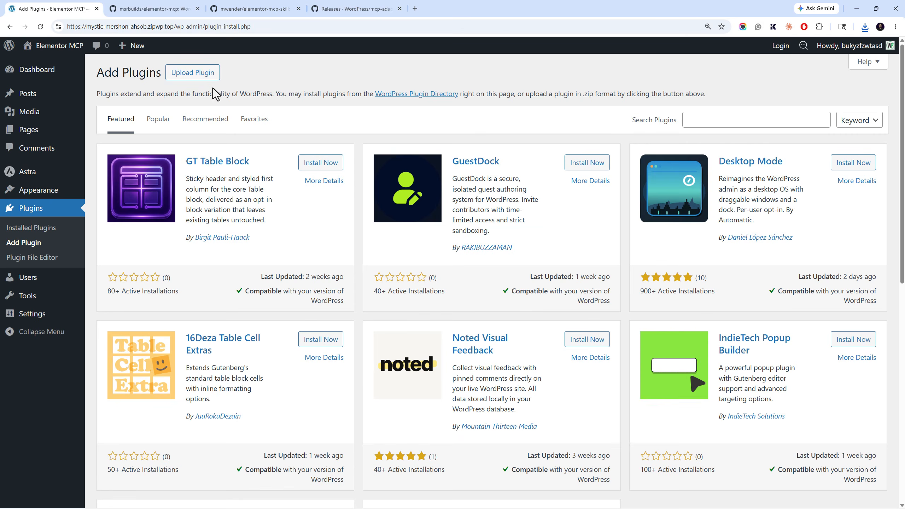
left_click(193, 73)
left_click(867, 44)
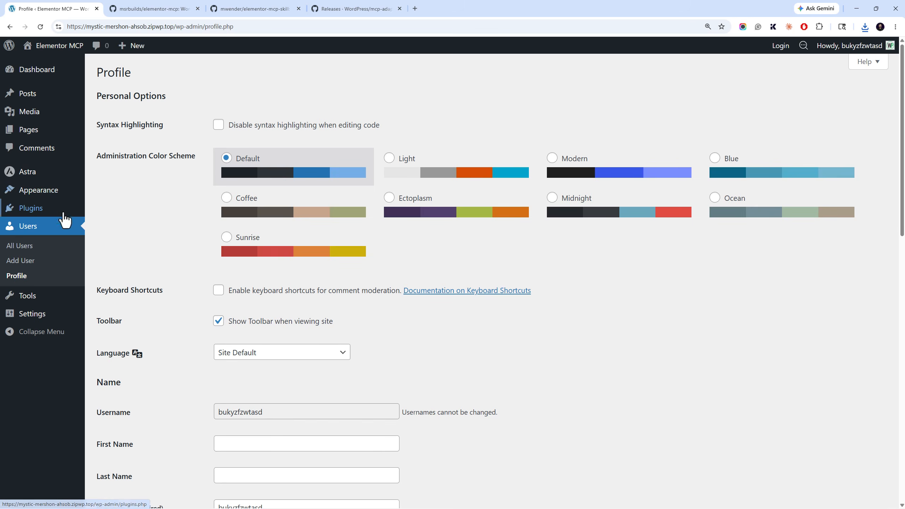
left_click(21, 210)
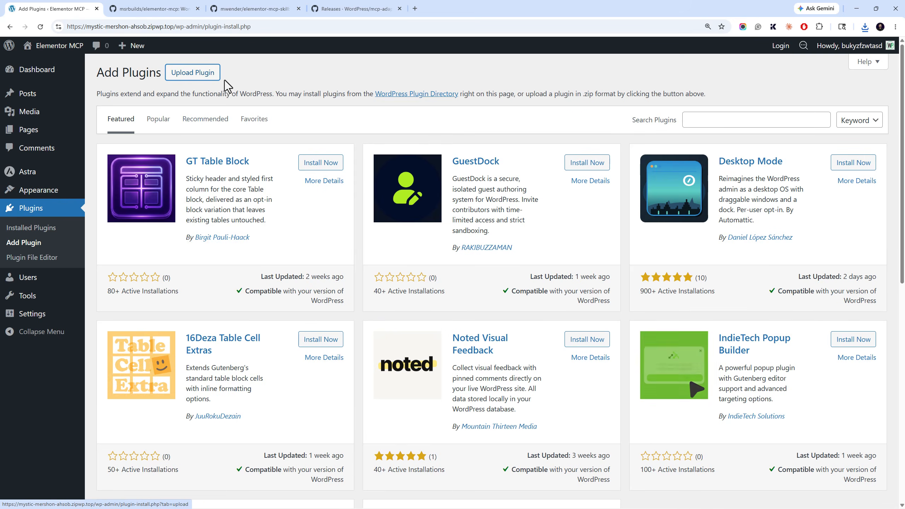
left_click(213, 77)
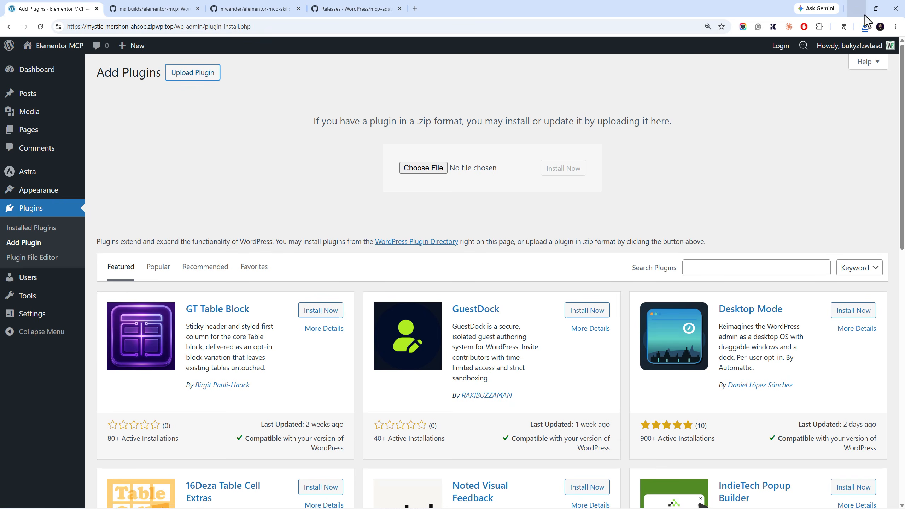
left_click(865, 27)
left_click_drag(804, 67, 427, 168)
left_click(547, 167)
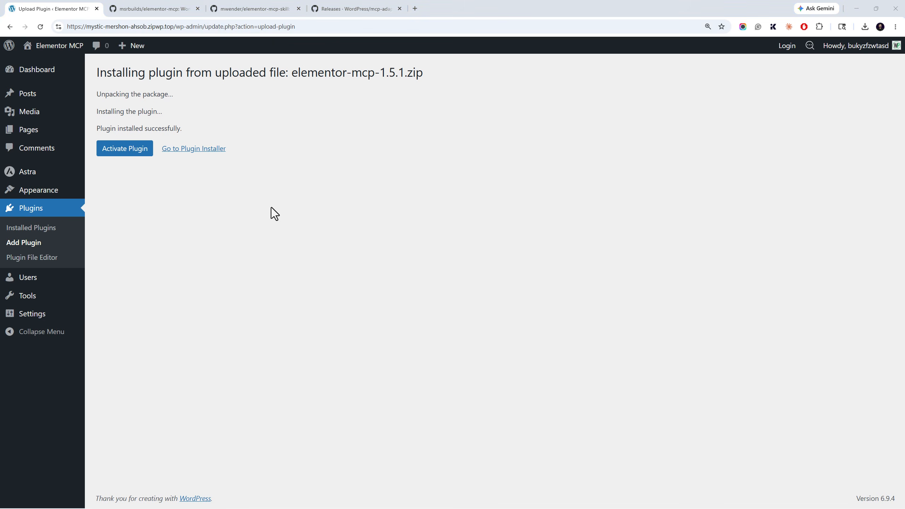
left_click(143, 152)
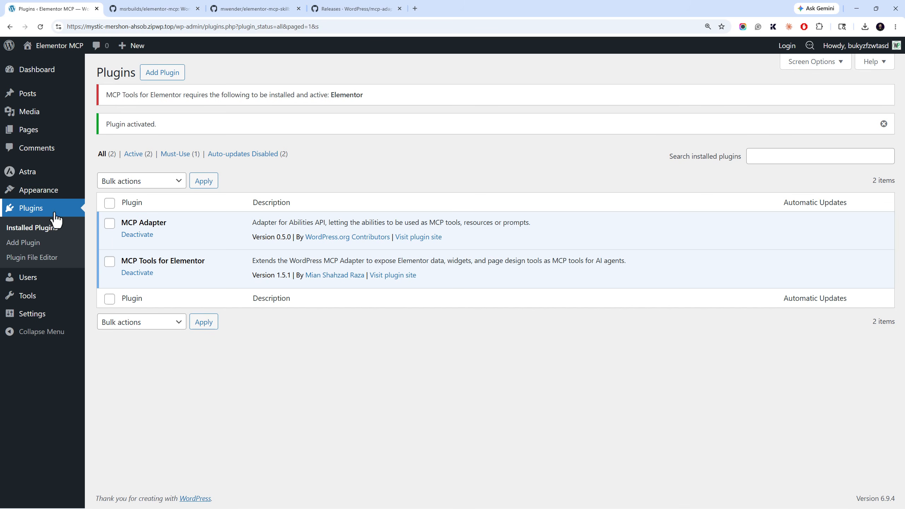
Install and activate Elementor Website Builder from the popular plugins, and dismiss its notice about the editor's new home
triple_click(313, 90)
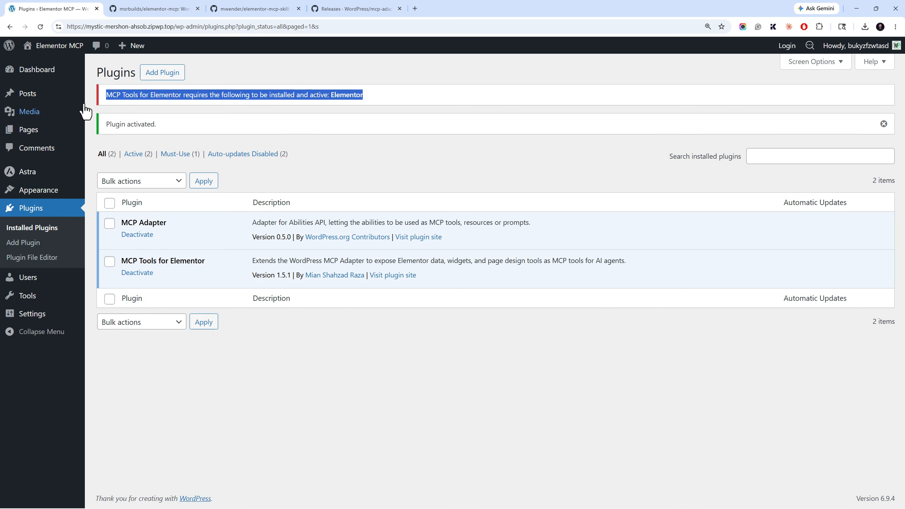
left_click(126, 46)
left_click(147, 140)
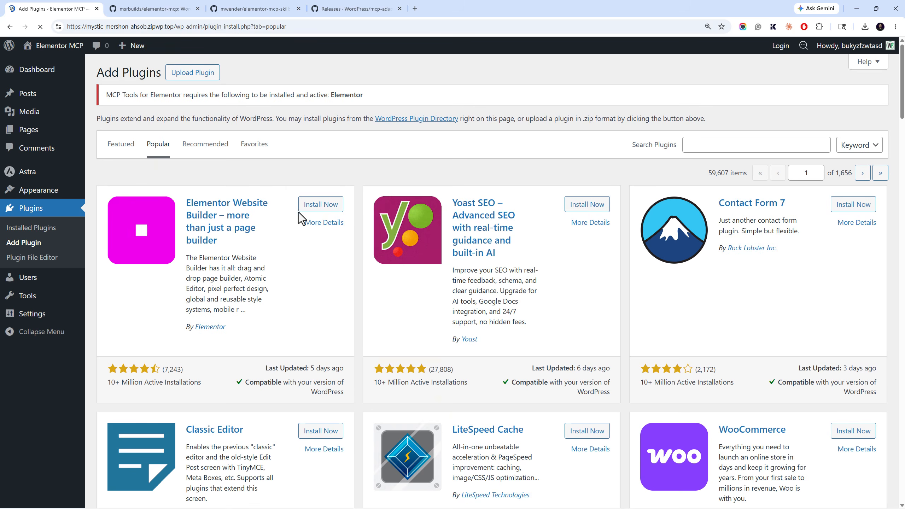
left_click(302, 207)
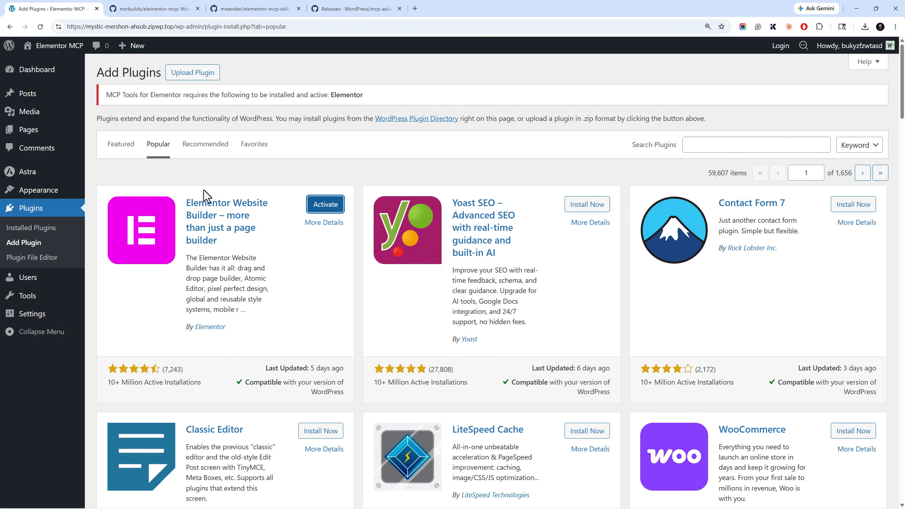
left_click(312, 206)
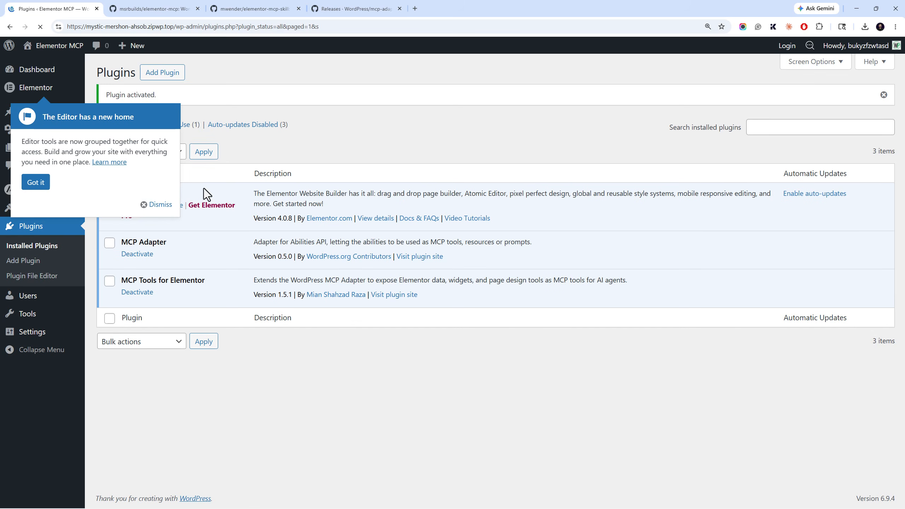
left_click(160, 204)
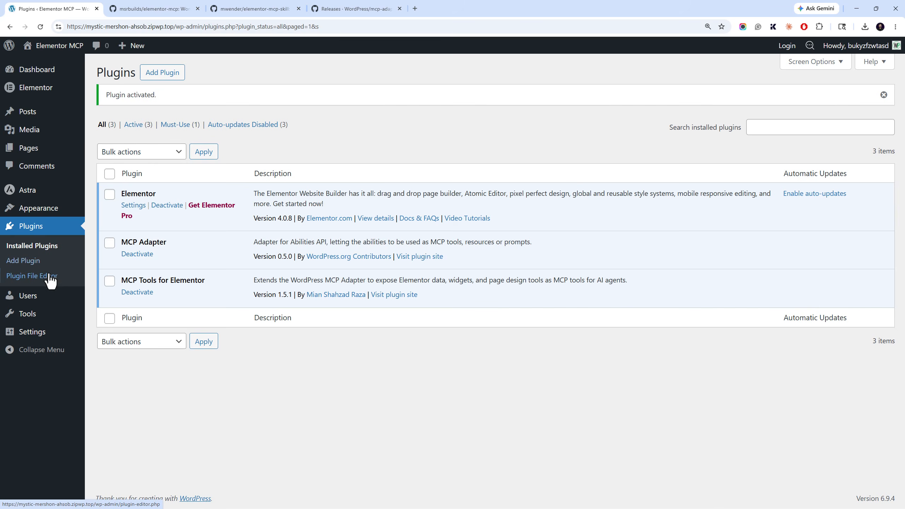
Disable Elementor AI functionality and the toolbar shown when viewing the site in the user profile, and save the profile
mouse_move(54, 301)
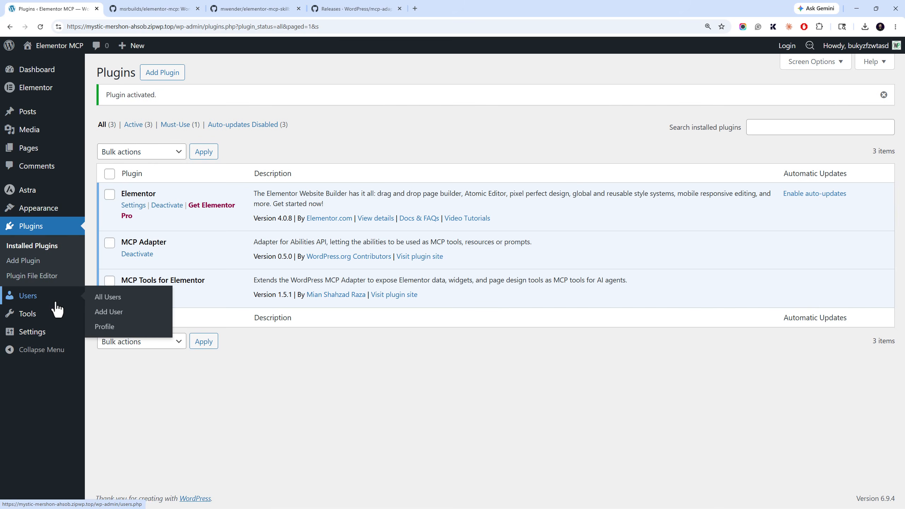
left_click(115, 329)
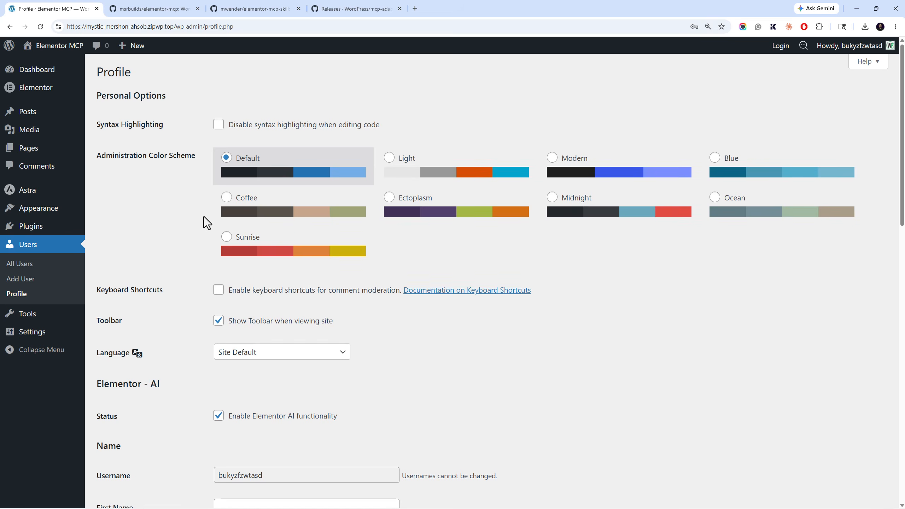
scroll(242, 270, "down", 3)
left_click(250, 288)
left_click(235, 195)
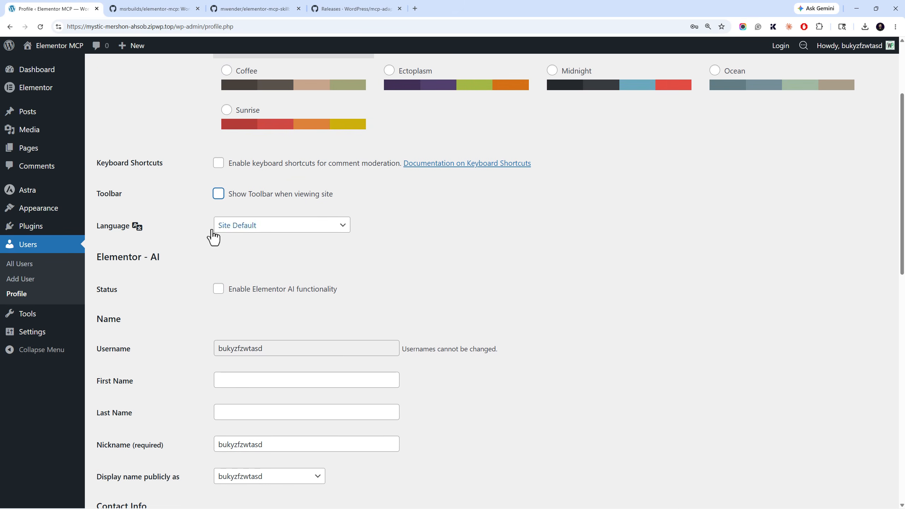
scroll(192, 246, "down", 7)
scroll(188, 247, "down", 10)
left_click(134, 461)
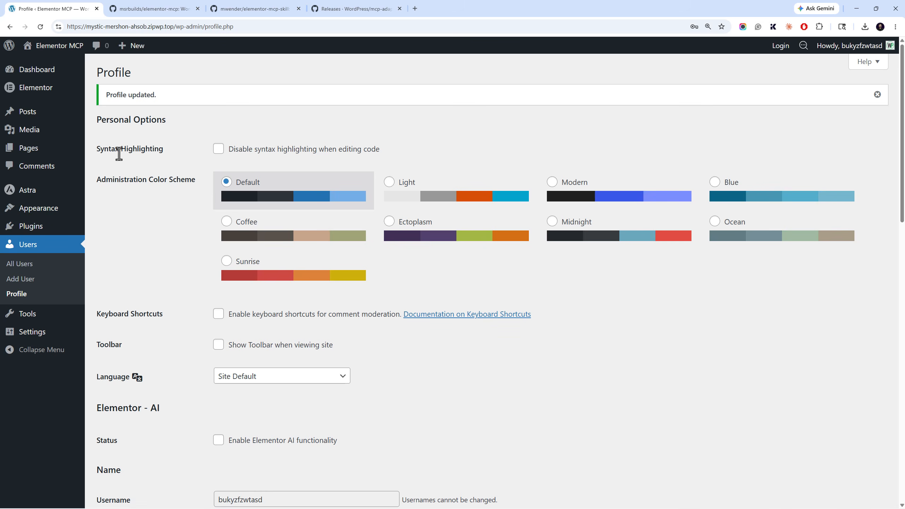
left_click(49, 71)
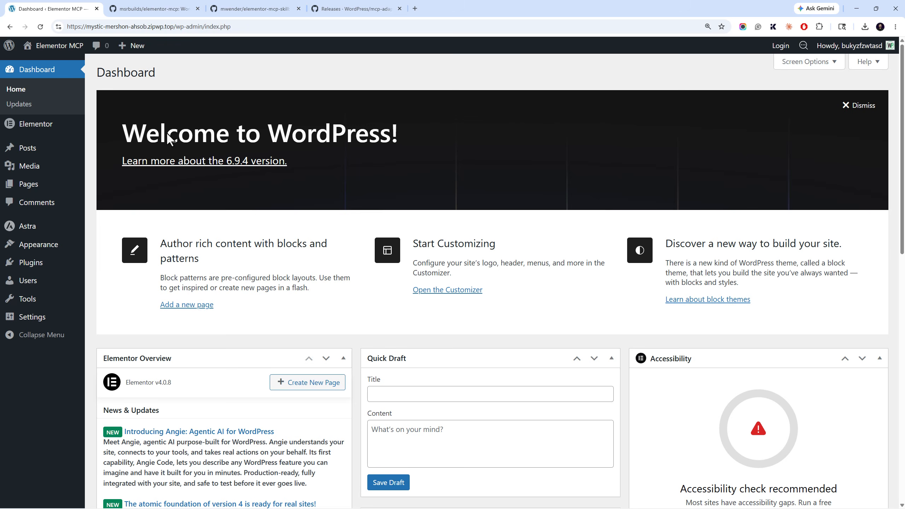
scroll(170, 138, "down", 3)
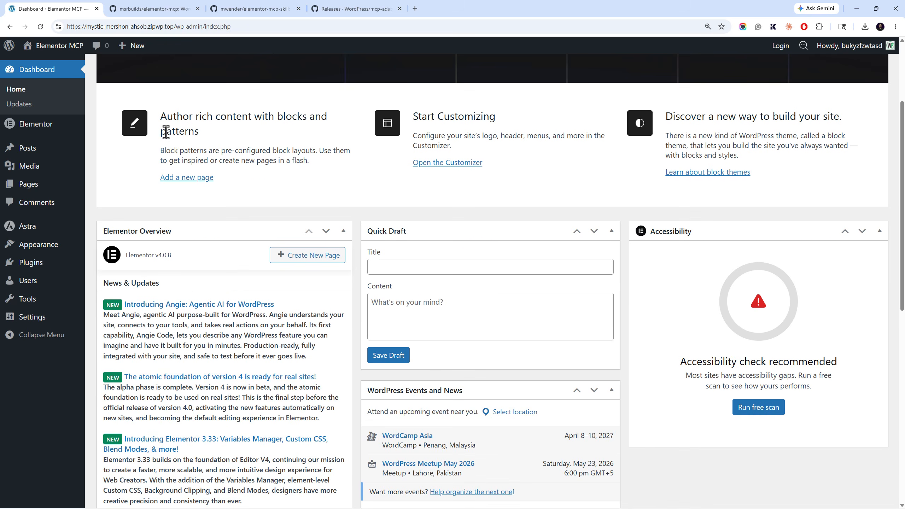
left_click_drag(156, 135, 154, 132)
left_click(196, 124)
scroll(173, 113, "up", 3)
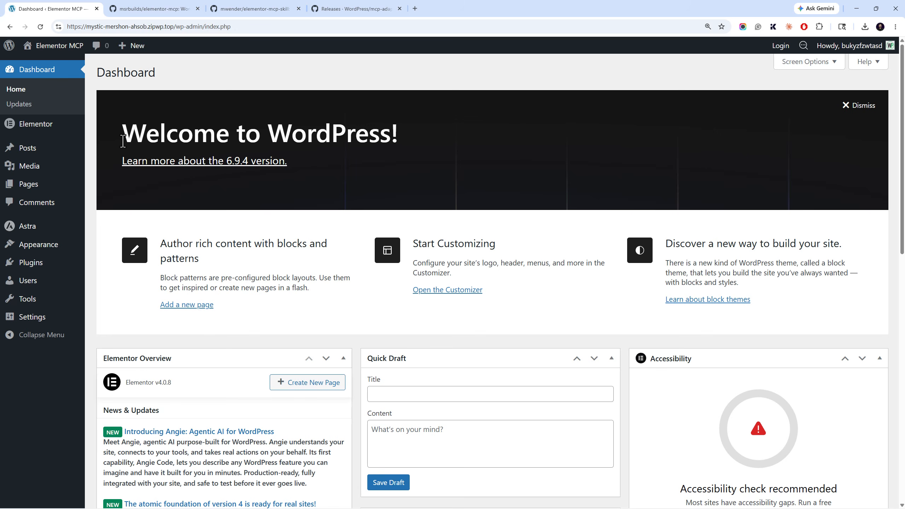
triple_click(199, 126)
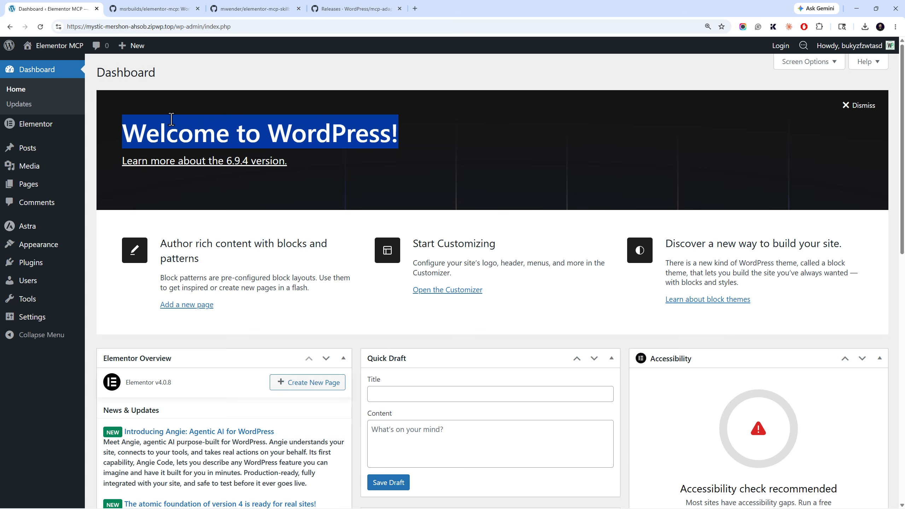
left_click(149, 129)
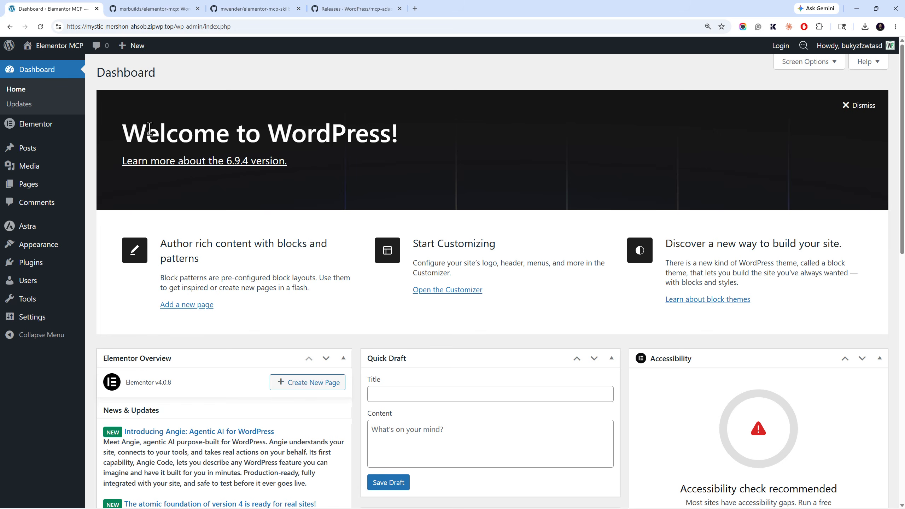
triple_click(149, 127)
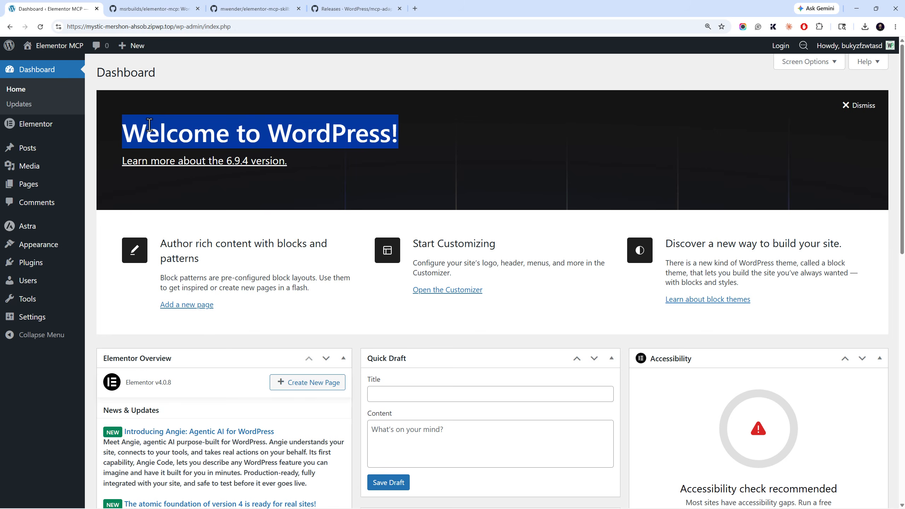
left_click(160, 112)
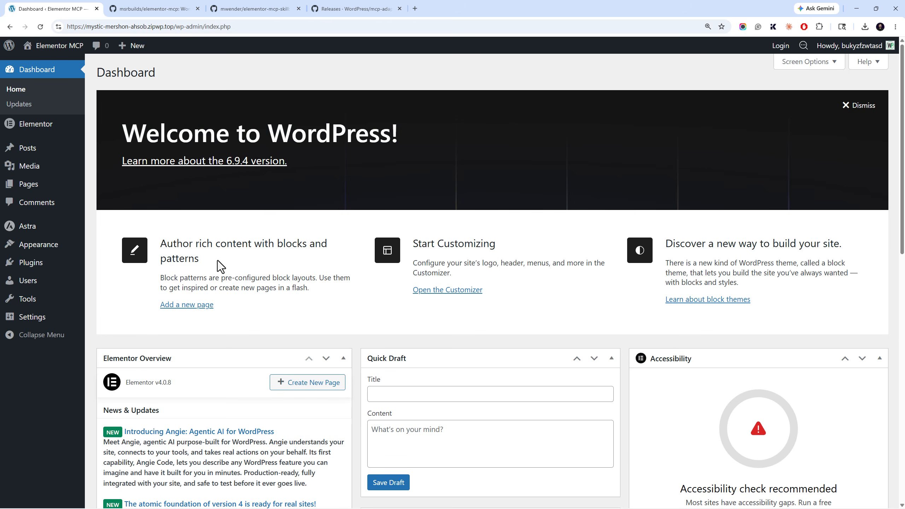
Open the EMCP Tools settings page and review the list of MCP tools for Elementor
mouse_move(60, 317)
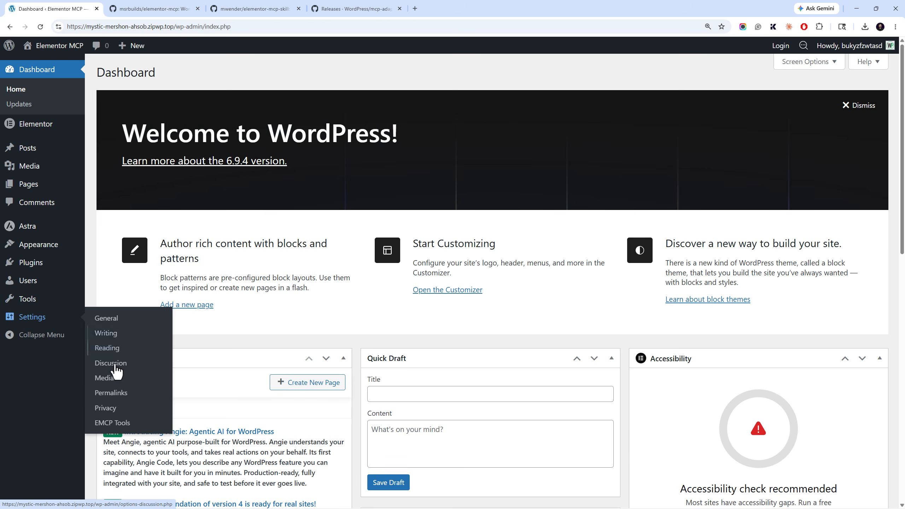
left_click(127, 424)
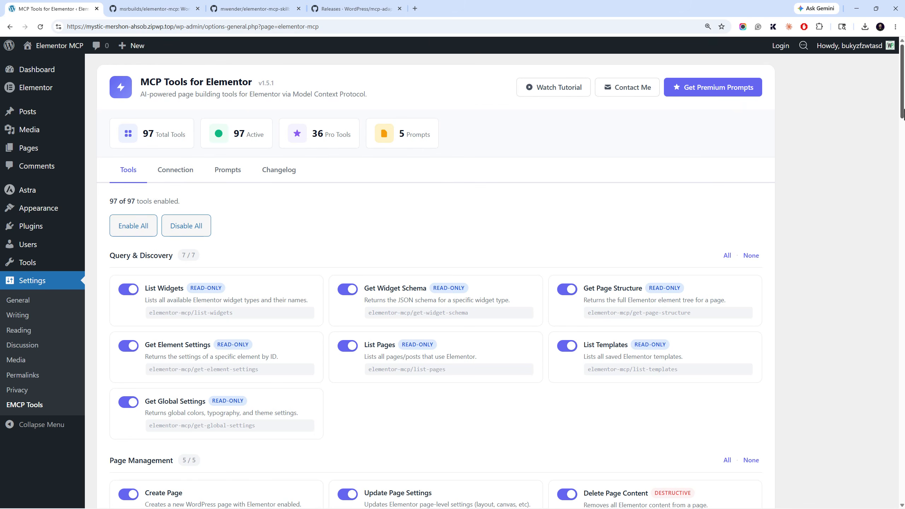
left_click_drag(904, 114, 904, 68)
Open community.msrbuilds.com in a new browser tab, review the yearly and lifetime membership pricing, and close the tab
left_click(414, 9)
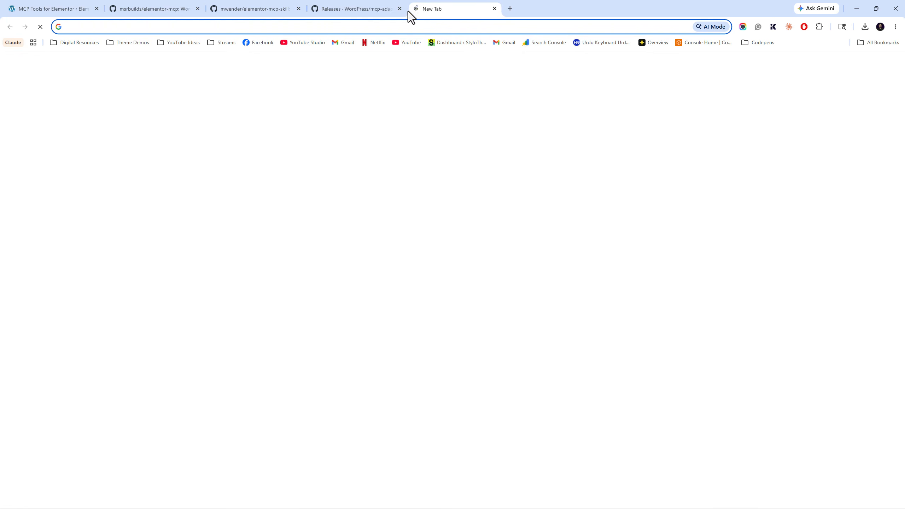
type("community.msrbuilds.com")
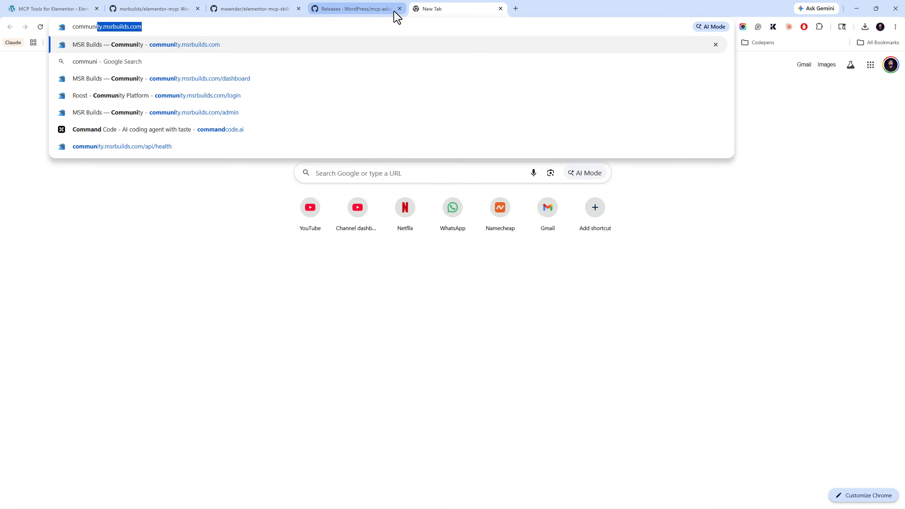
key("Return")
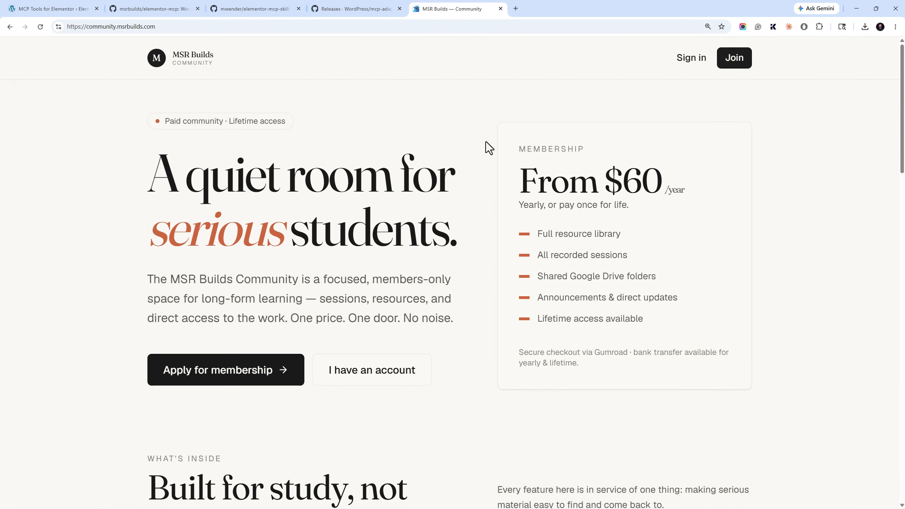
left_click_drag(696, 169, 602, 166)
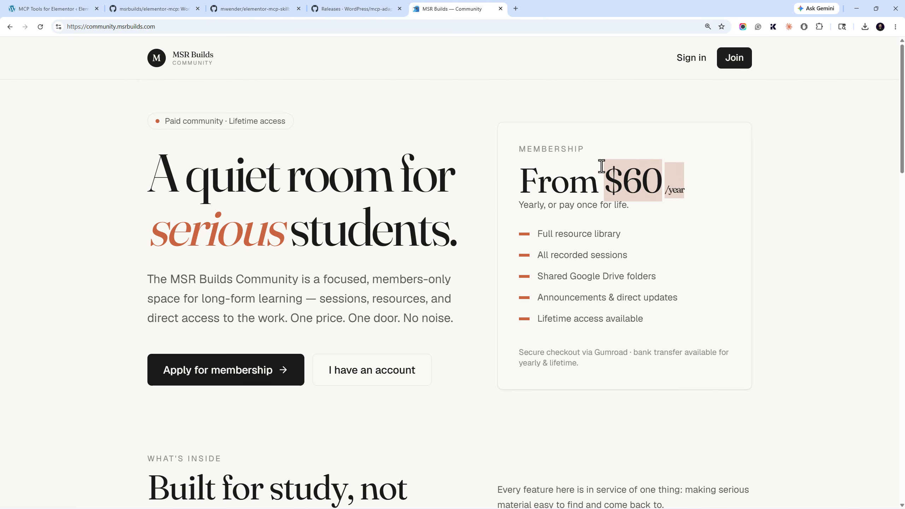
scroll(601, 166, "down", 15)
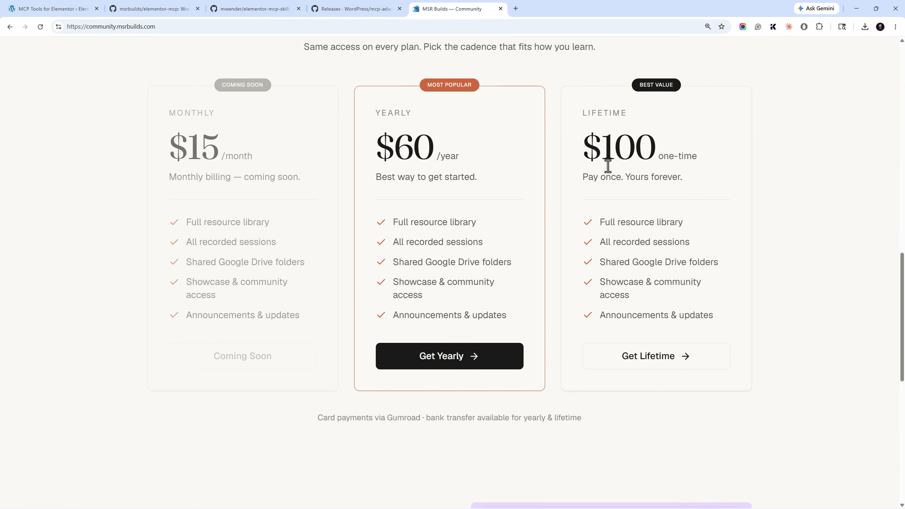
left_click_drag(679, 157, 593, 154)
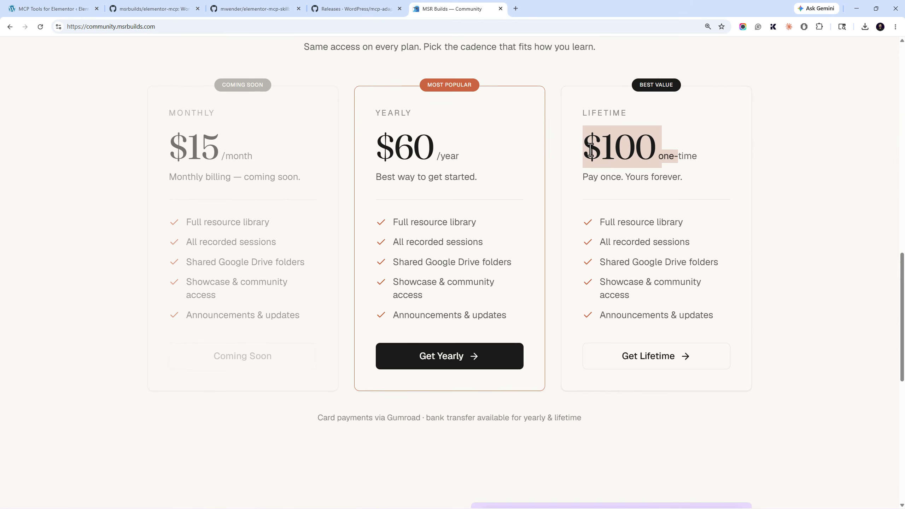
left_click_drag(904, 324, 903, 111)
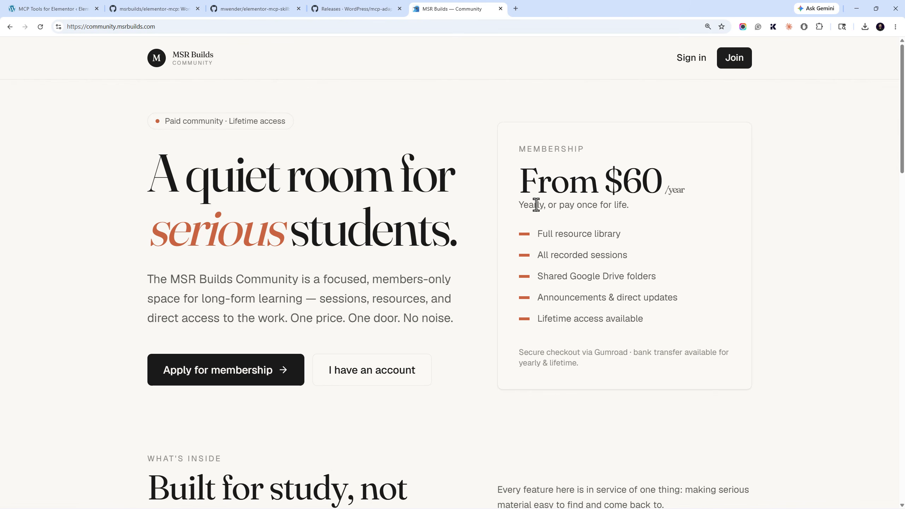
left_click_drag(670, 189, 518, 186)
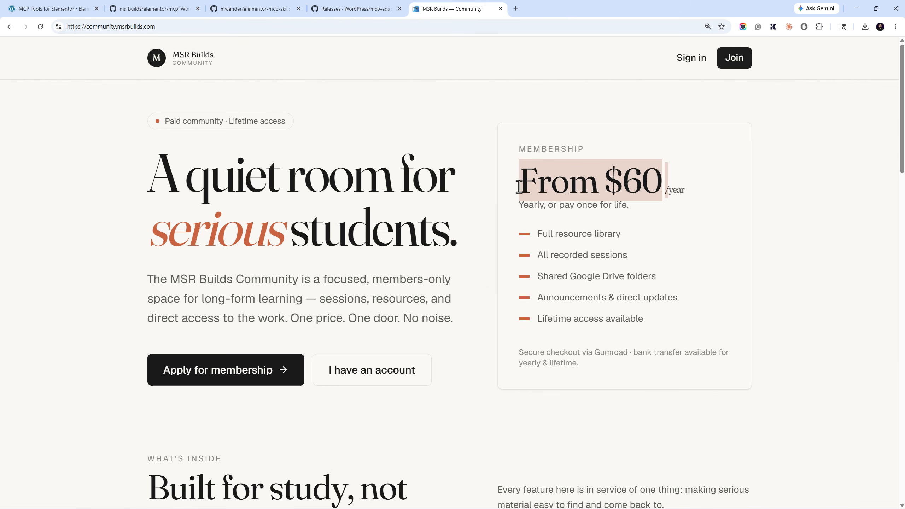
left_click(519, 187)
double_click(520, 186)
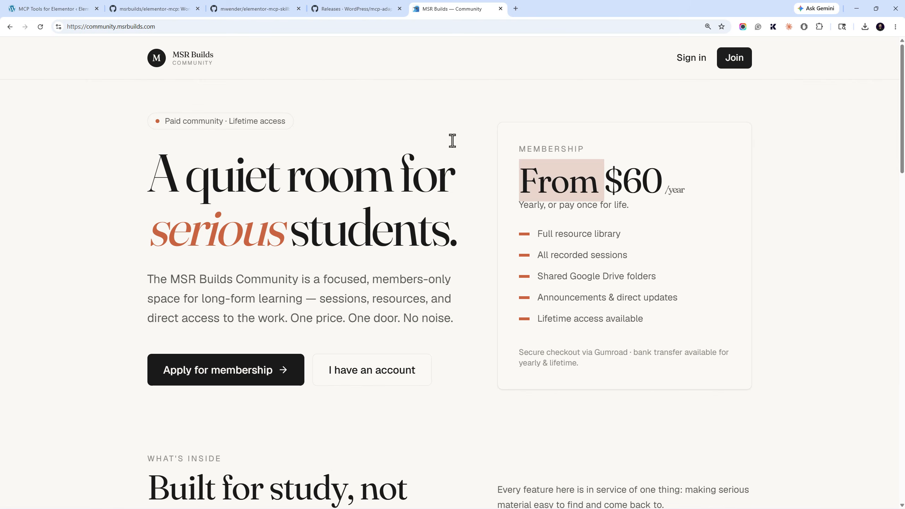
left_click(501, 9)
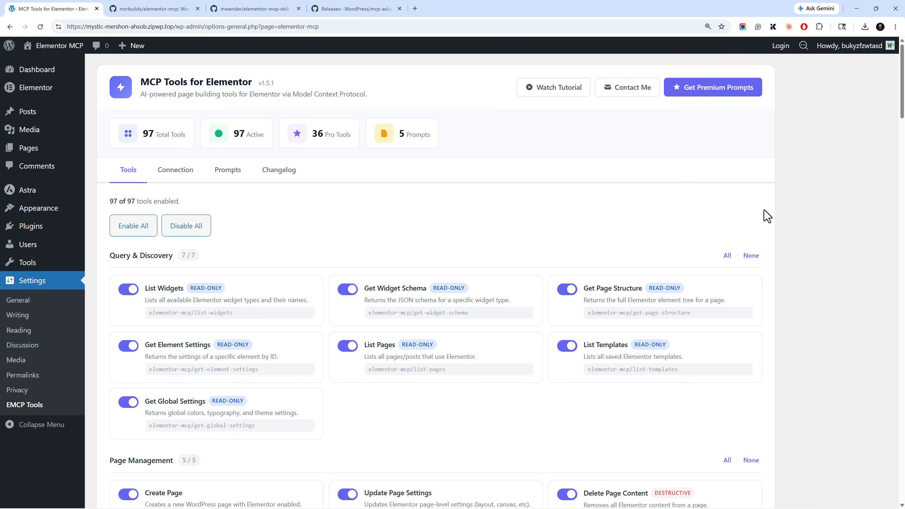
Examine the remaining EMCP tool categories, including Pro Widget Shortcuts, Templates, Global Settings, Composite and Stock Images
left_click_drag(904, 74, 821, 283)
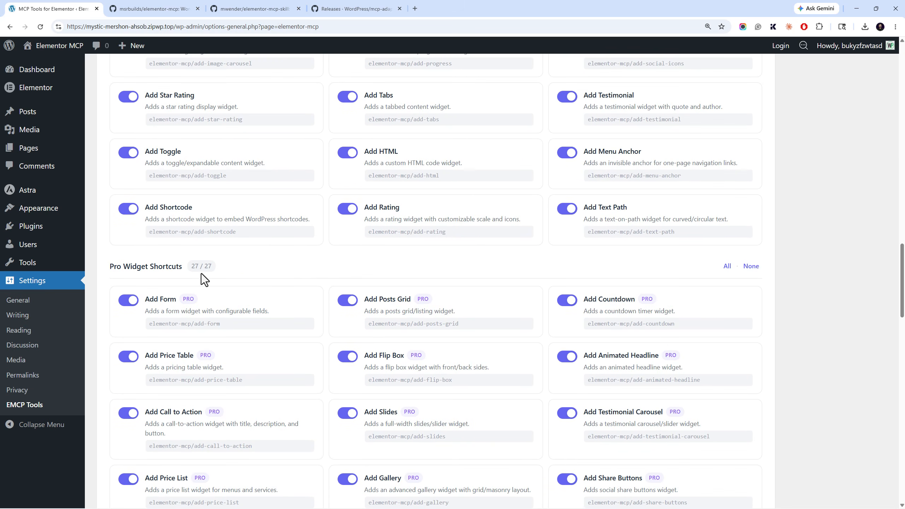
scroll(203, 273, "down", 7)
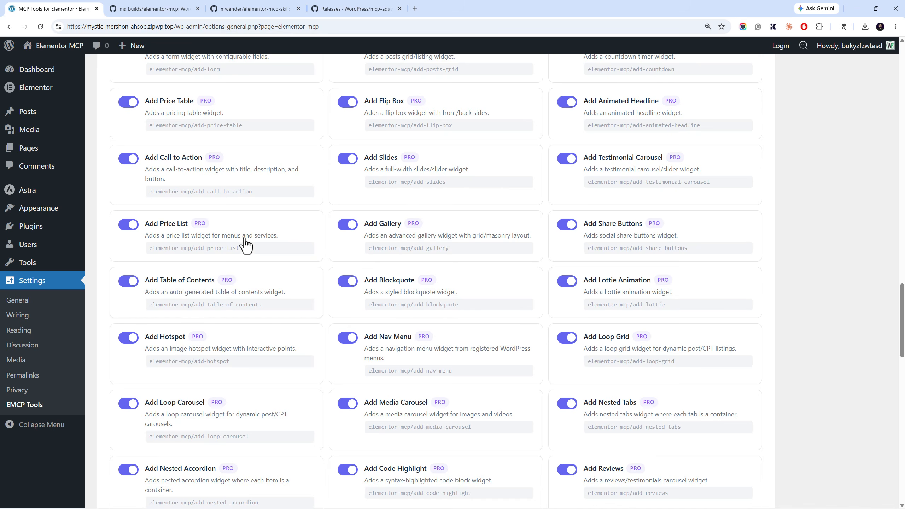
scroll(256, 225, "down", 16)
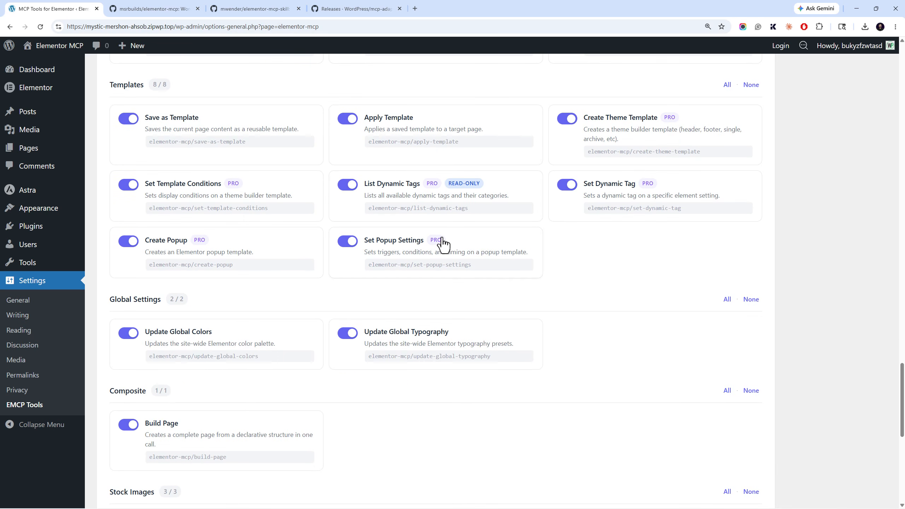
scroll(443, 244, "down", 4)
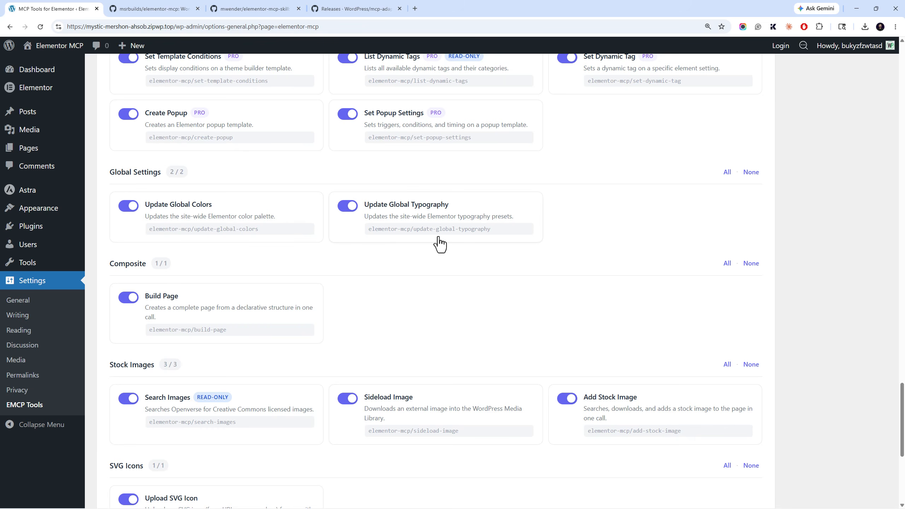
scroll(904, 426, "up", 4)
left_click_drag(904, 426, 902, 91)
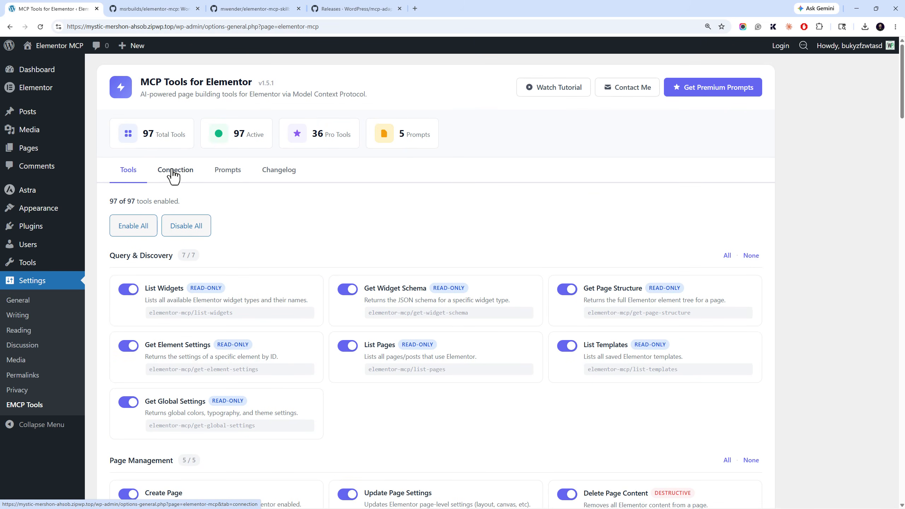
Open the EMCP connection settings, and open the user profile's Application Passwords section in a separate browser tab
left_click(174, 170)
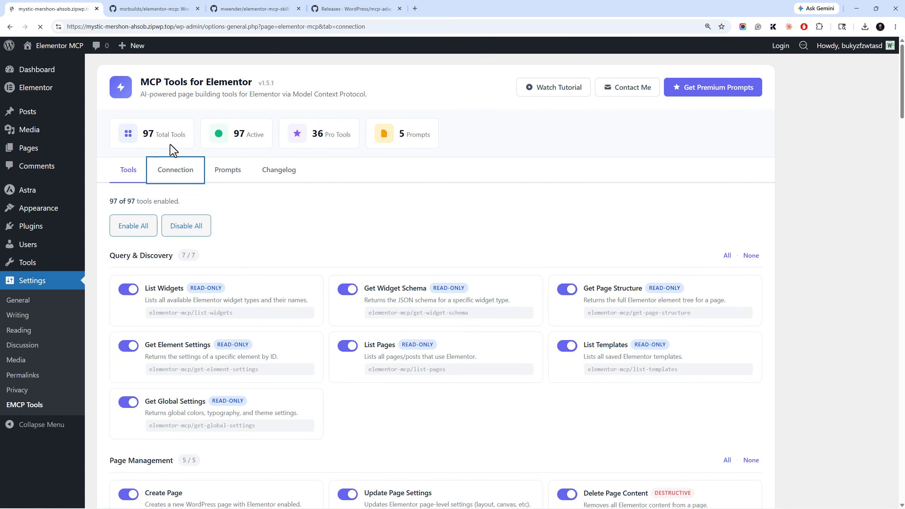
scroll(245, 286, "down", 2)
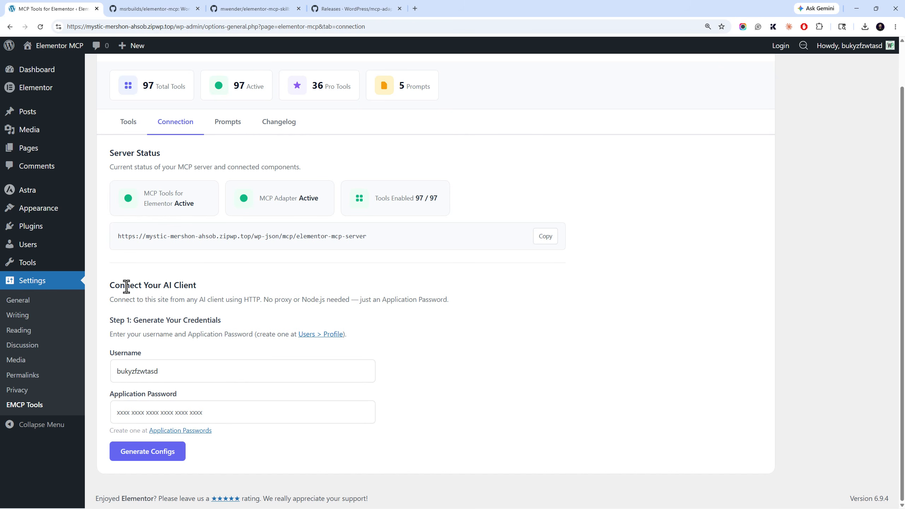
mouse_move(46, 250)
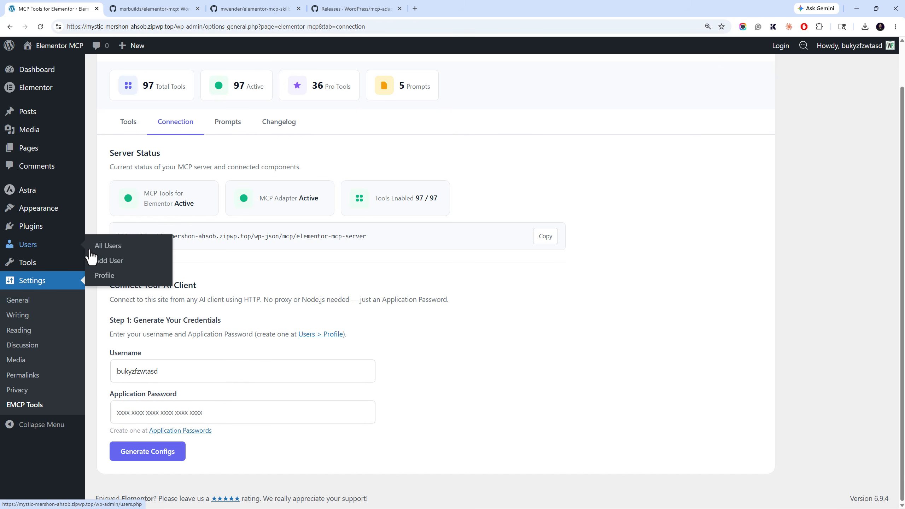
right_click(110, 278)
left_click(137, 284)
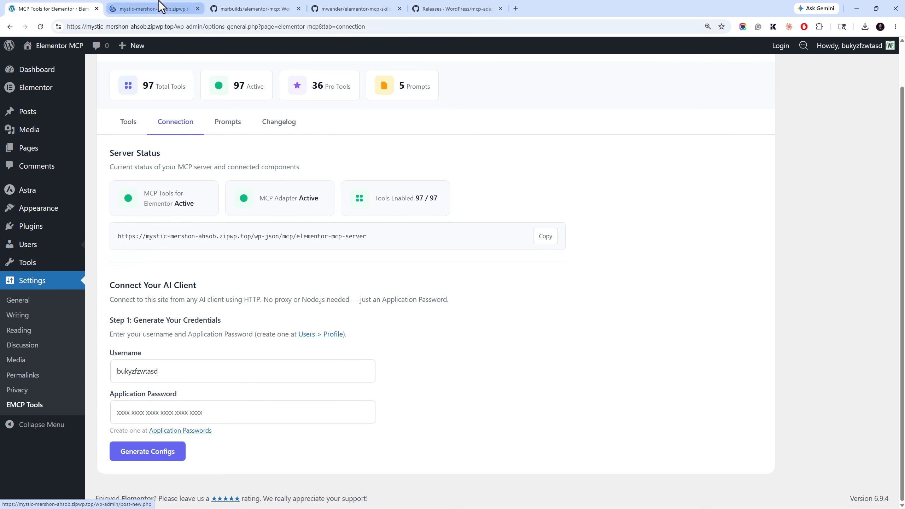
left_click(161, 8)
scroll(166, 257, "down", 5)
scroll(165, 251, "down", 5)
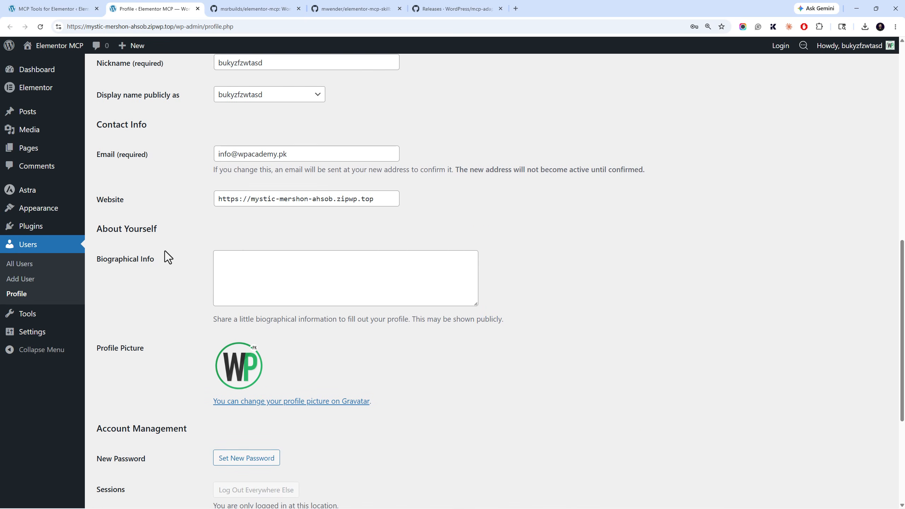
scroll(153, 382, "down", 5)
Create a new application password named mcp in the user profile
left_click(167, 378)
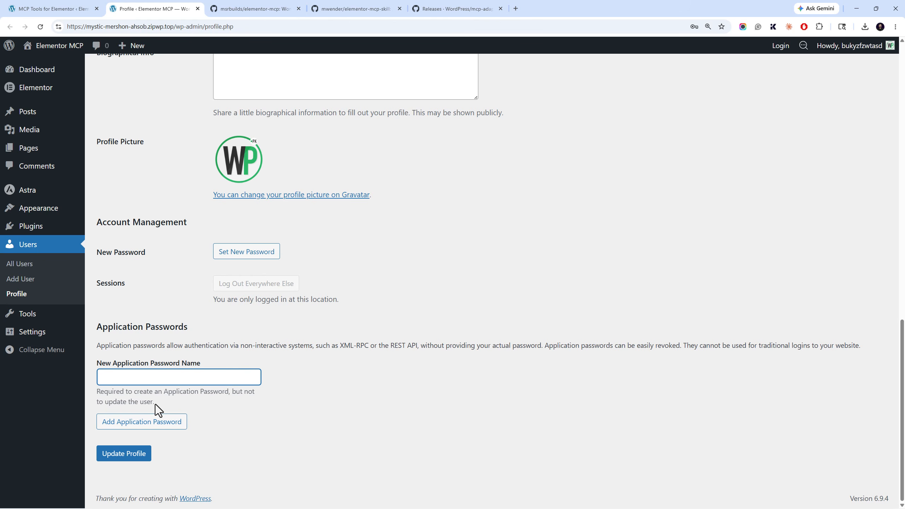
type("mcp")
left_click(124, 426)
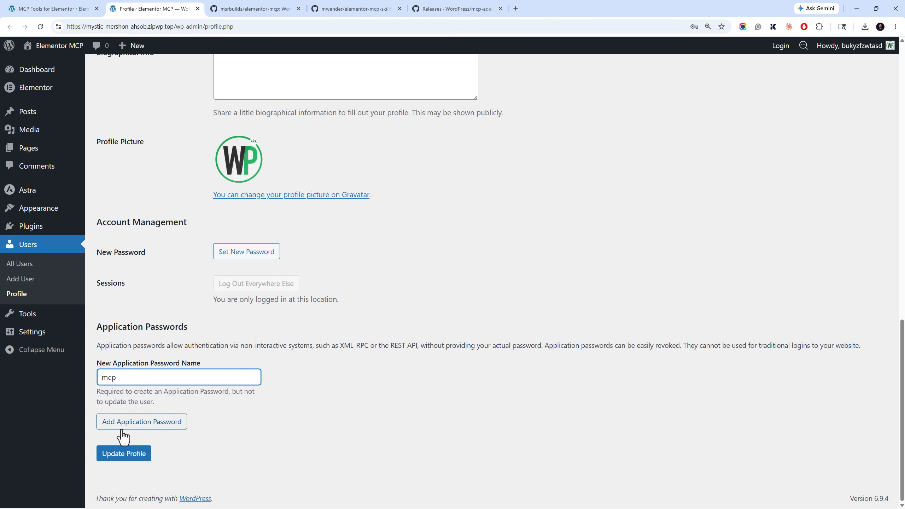
scroll(420, 425, "down", 5)
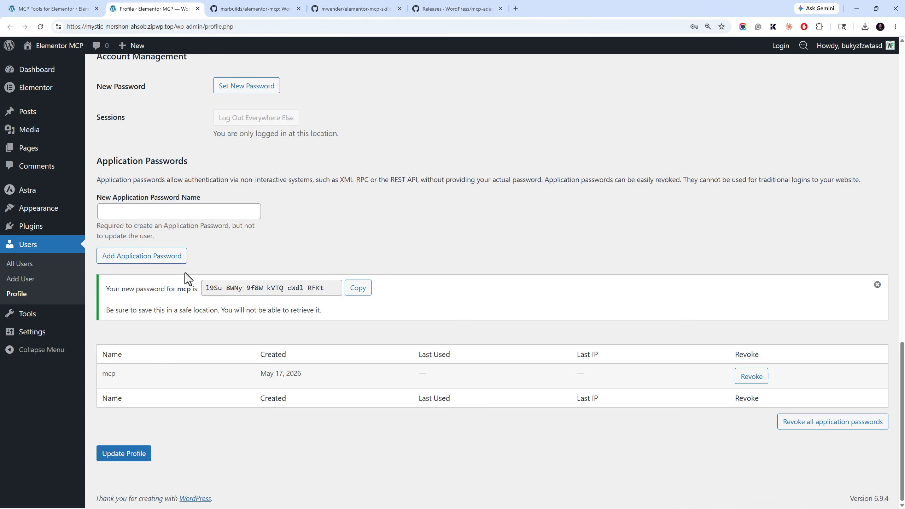
Copy the newly generated mcp application password and return to the EMCP connection settings
left_click(70, 7)
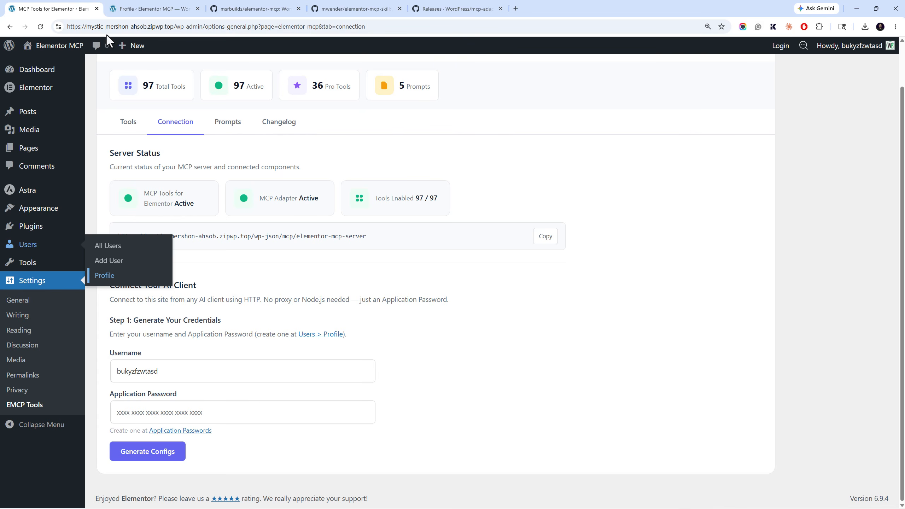
key("ctrl+Tab")
left_click(352, 289)
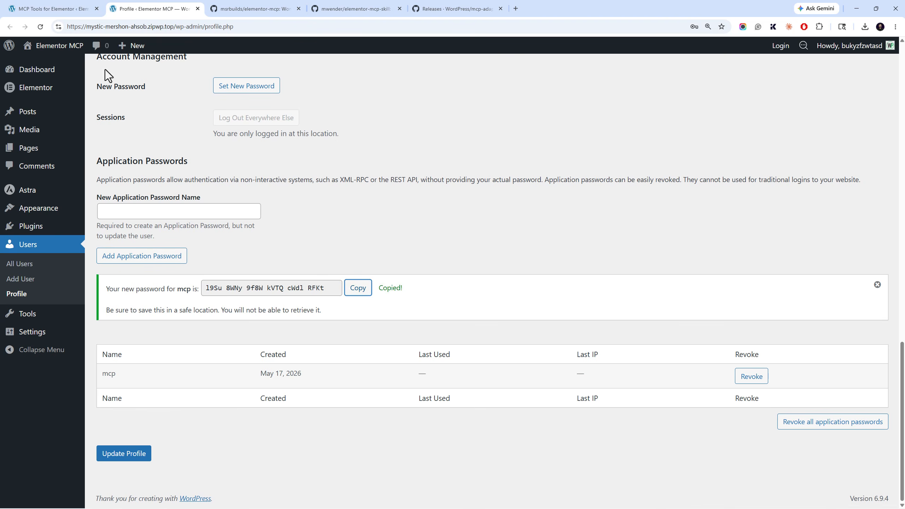
left_click(53, 7)
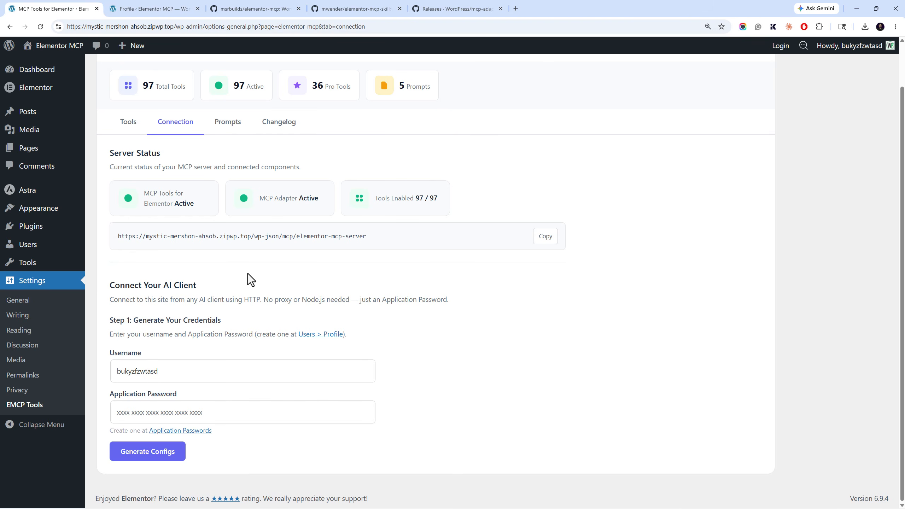
key("ctrl+Tab")
left_click(75, 9)
Keep the prefilled username, paste the copied application password into the Application Password field, and generate the AI client configs
left_click(216, 406)
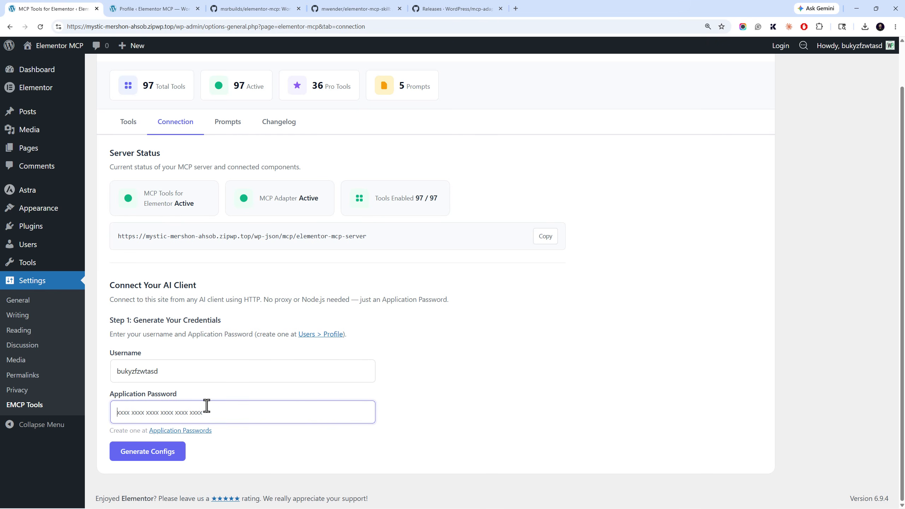
double_click(184, 366)
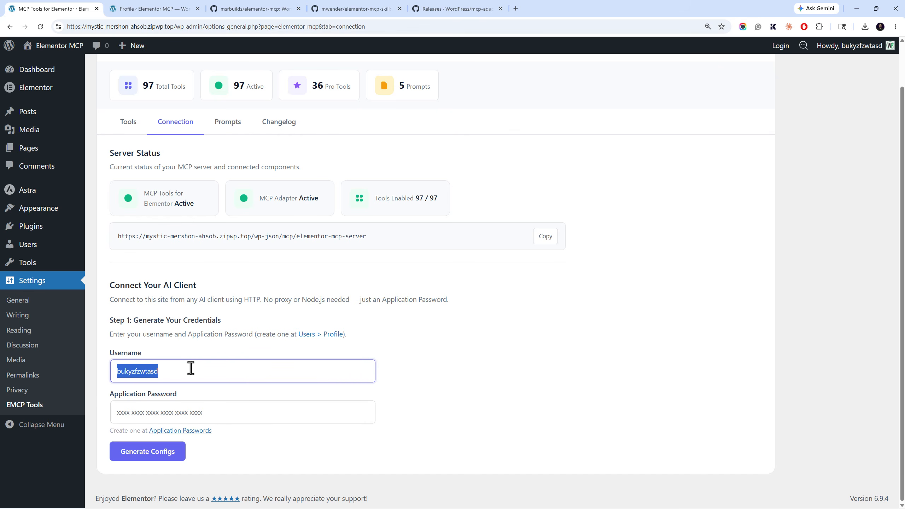
left_click(186, 367)
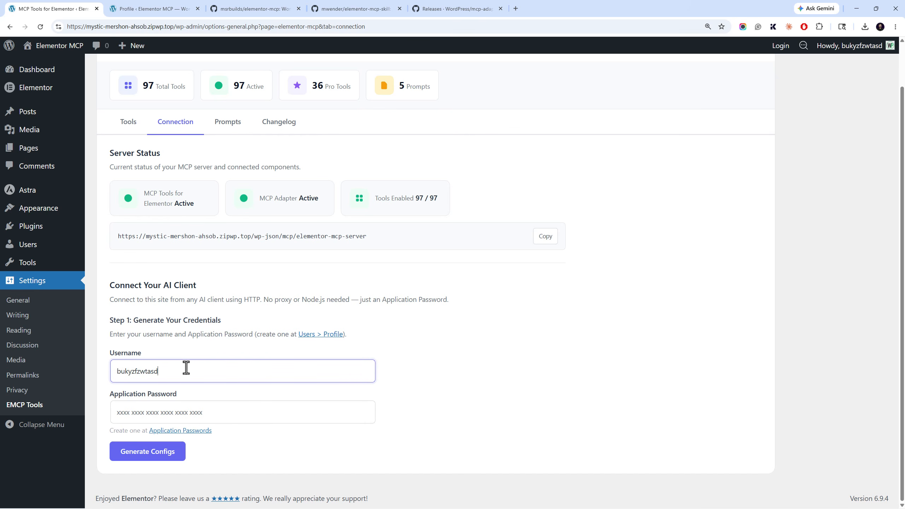
left_click_drag(178, 366, 109, 375)
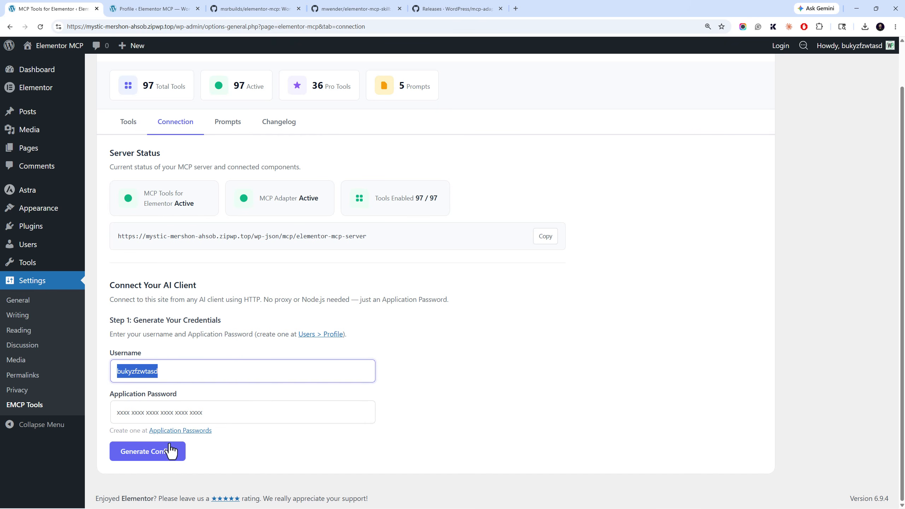
left_click(174, 370)
left_click(177, 415)
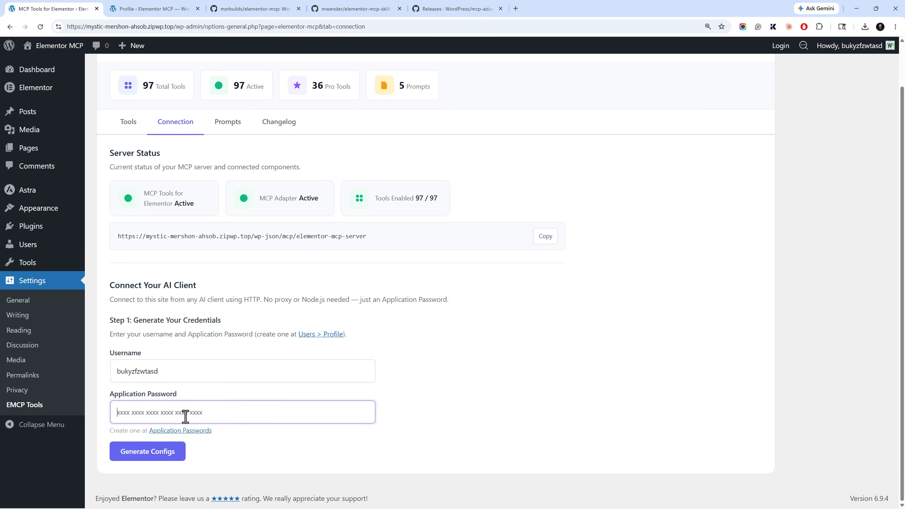
key("ctrl+v")
left_click(154, 459)
Examine the generated Node.js proxy and direct HTTP configs for Claude Code and Claude Desktop
scroll(253, 276, "down", 10)
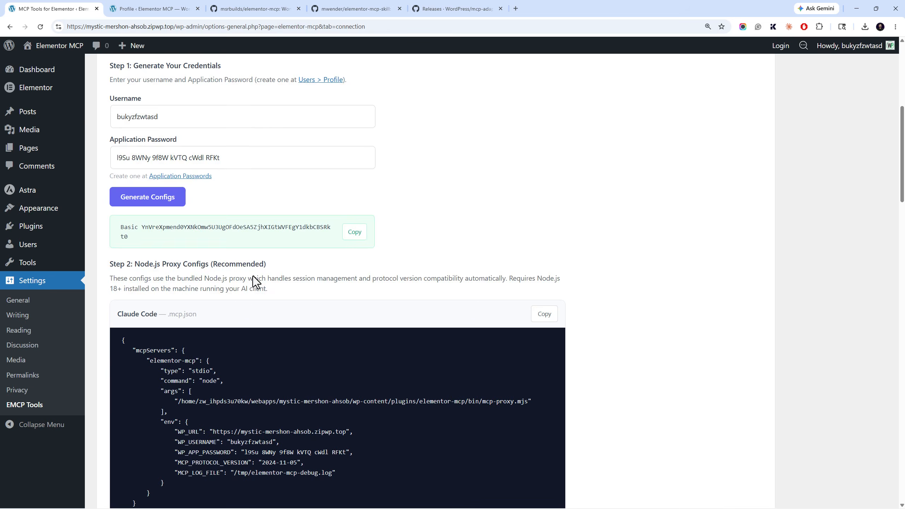
scroll(250, 278, "up", 3)
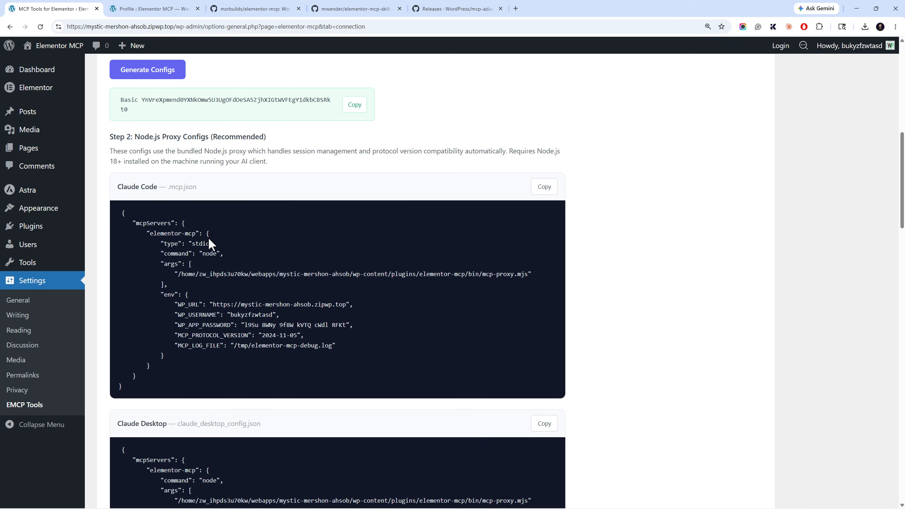
left_click_drag(196, 235, 150, 236)
left_click(150, 237)
scroll(182, 285, "down", 6)
scroll(169, 288, "up", 6)
left_click_drag(197, 188, 140, 186)
left_click(168, 186)
scroll(208, 223, "down", 8)
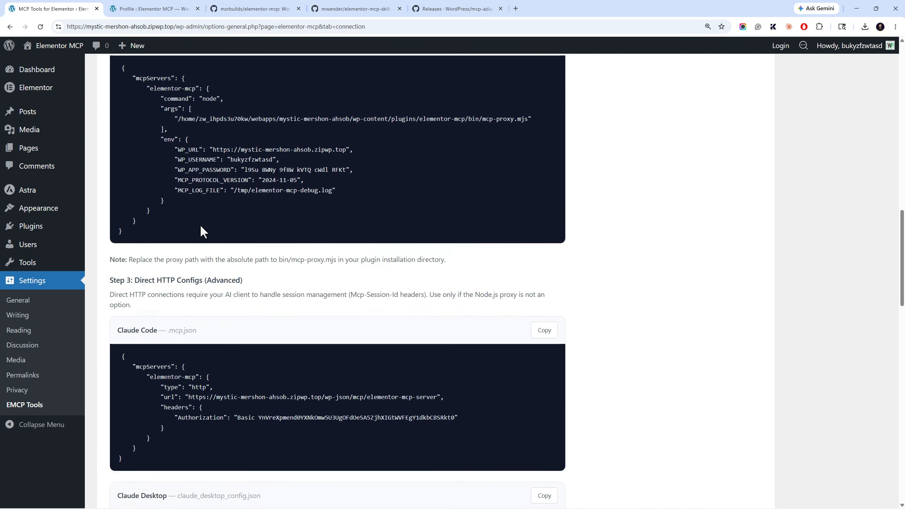
scroll(199, 224, "up", 3)
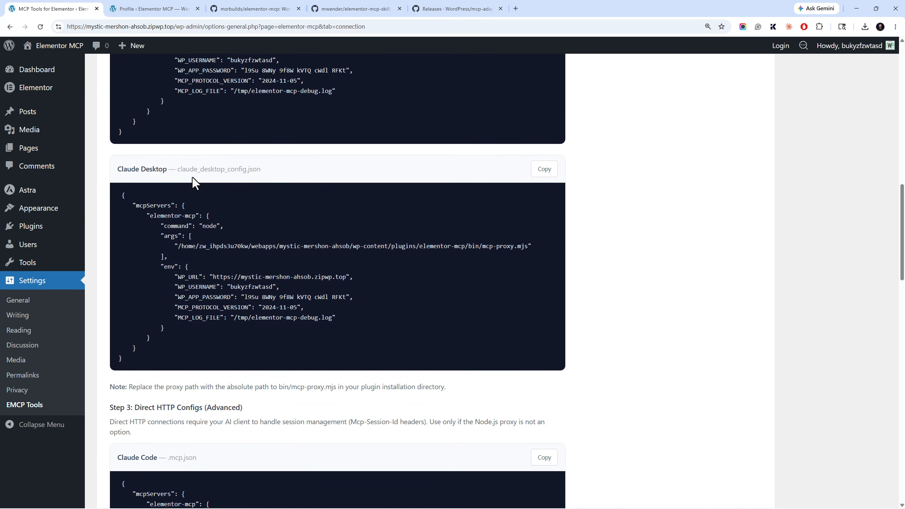
Review the direct HTTP configs for Claude Code, Claude Desktop, Cursor, Windsurf, Antigravity, Codex and npx mcp-remote
scroll(191, 180, "down", 3)
scroll(192, 246, "down", 6)
scroll(189, 207, "up", 3)
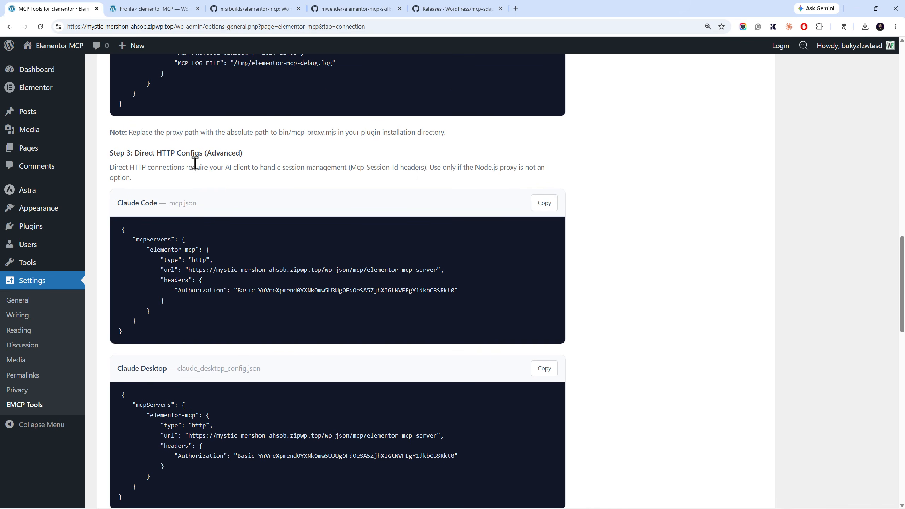
scroll(169, 171, "up", 12)
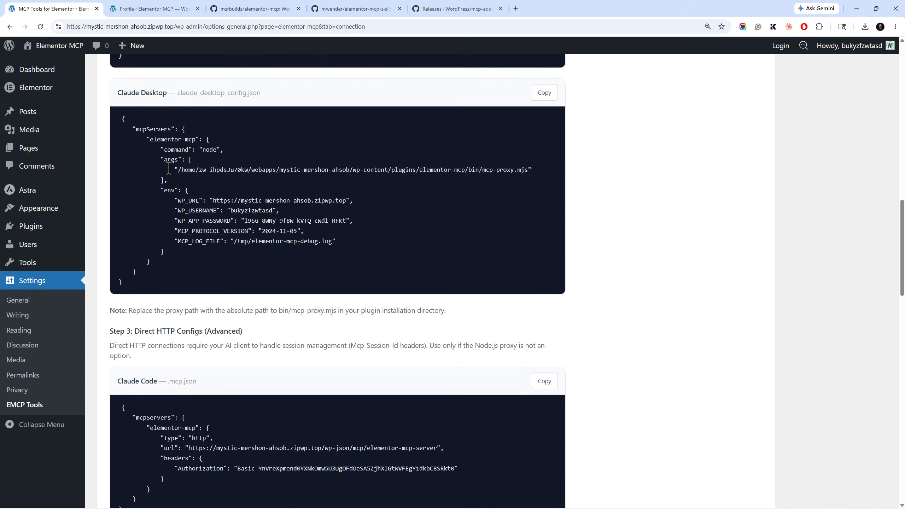
scroll(252, 274, "down", 15)
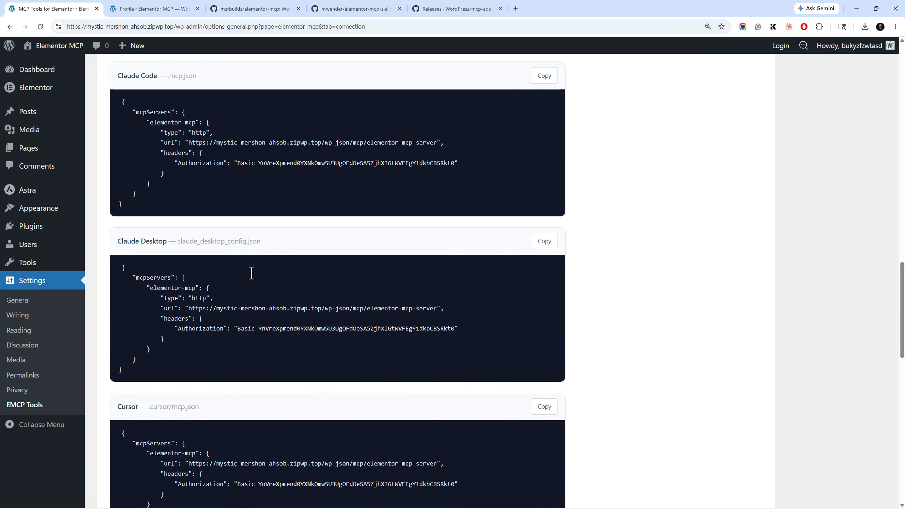
scroll(252, 273, "up", 3)
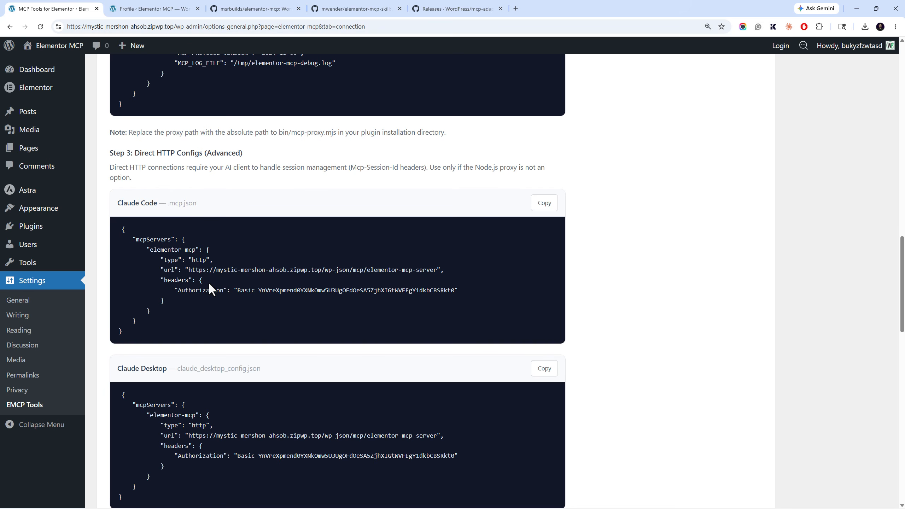
scroll(205, 290, "down", 3)
scroll(194, 239, "down", 6)
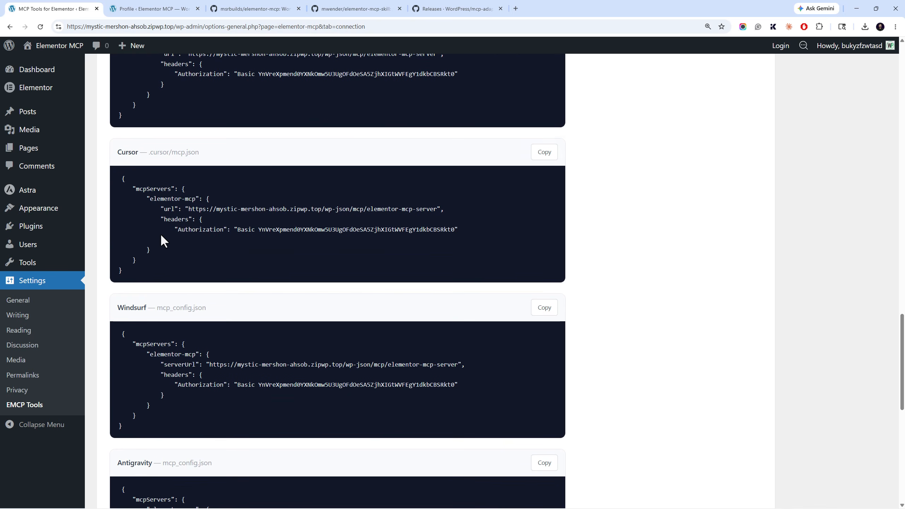
scroll(139, 259, "down", 3)
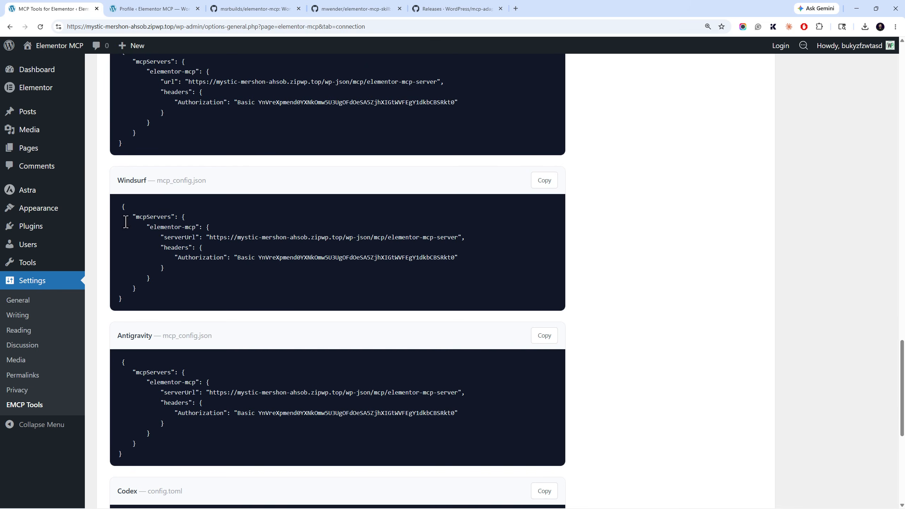
scroll(132, 247, "down", 3)
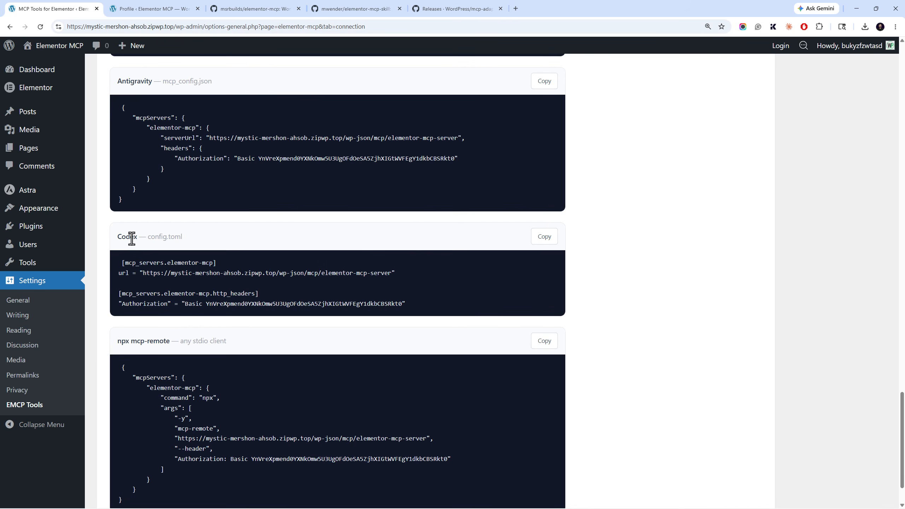
scroll(132, 249, "down", 2)
scroll(170, 285, "up", 20)
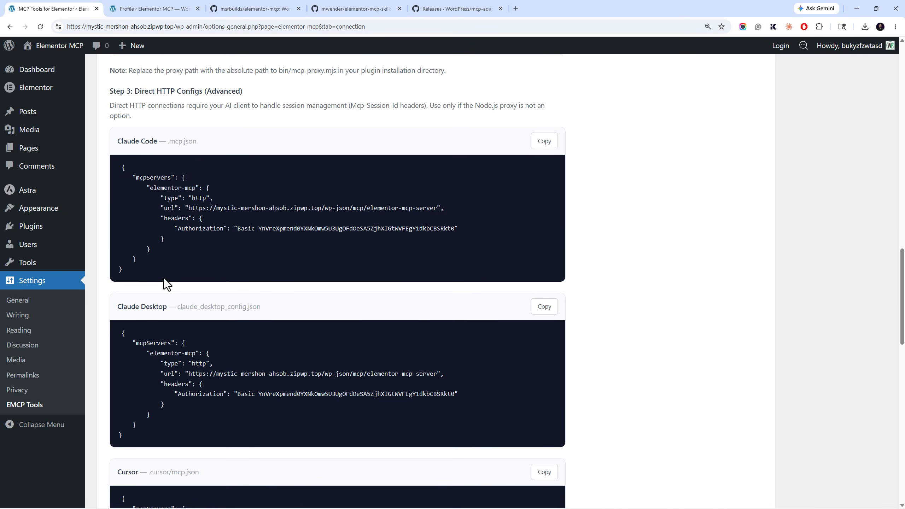
scroll(165, 278, "up", 4)
scroll(161, 275, "down", 8)
scroll(160, 273, "up", 4)
Copy the direct HTTP config for Claude Code and switch to the emcp-urdu-tutorial project in Visual Studio Code
left_click(537, 145)
key("alt+Tab")
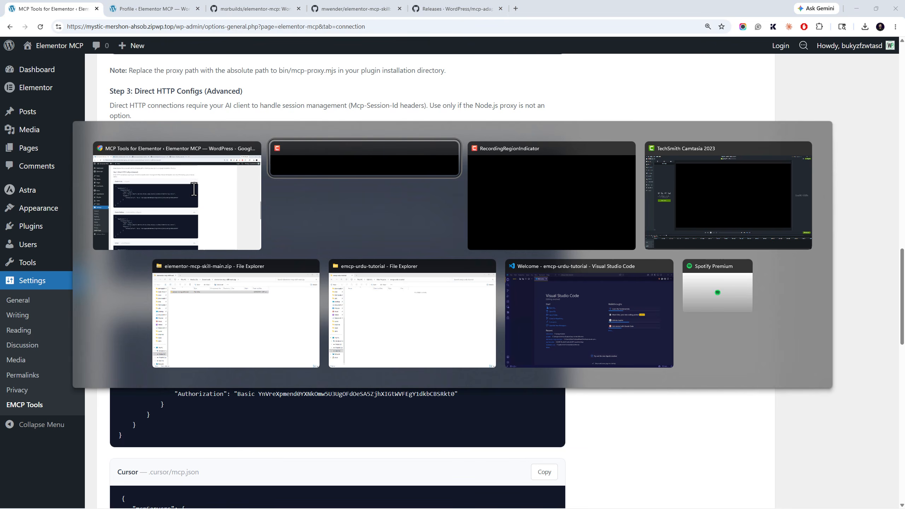
left_click(251, 207)
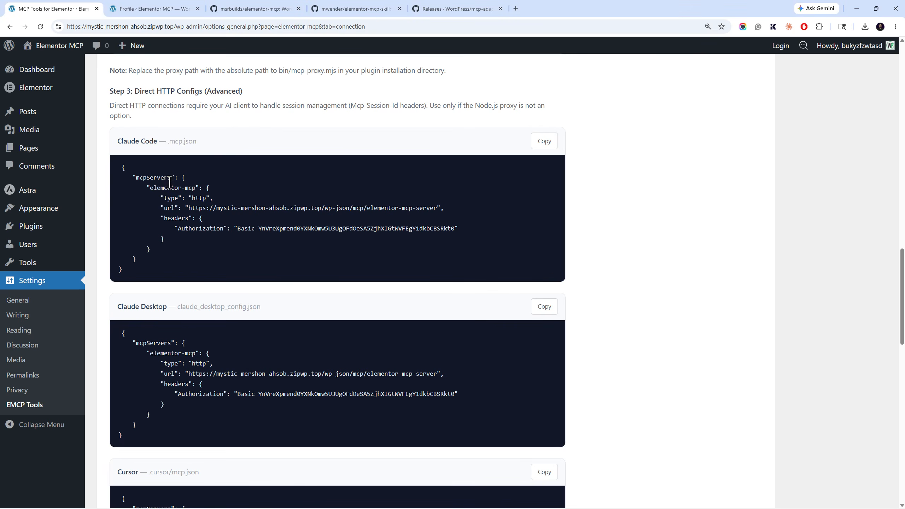
left_click_drag(196, 187, 149, 188)
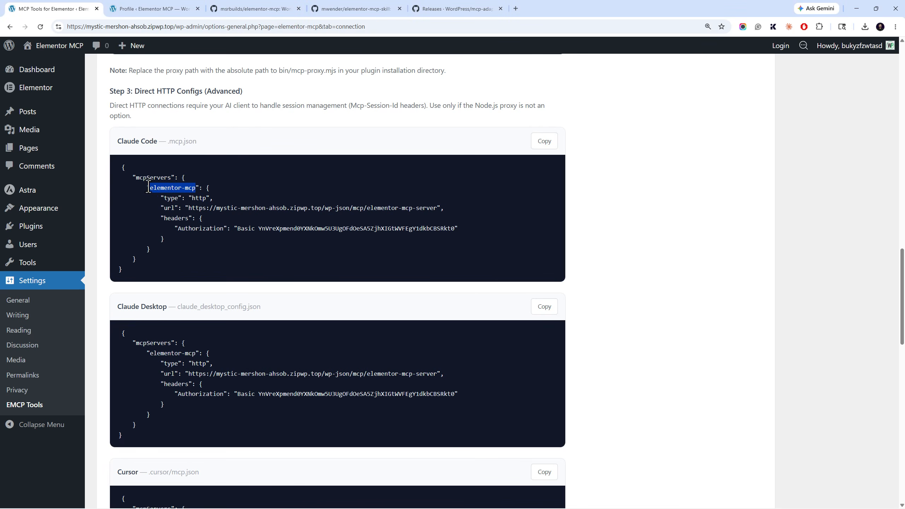
left_click(154, 188)
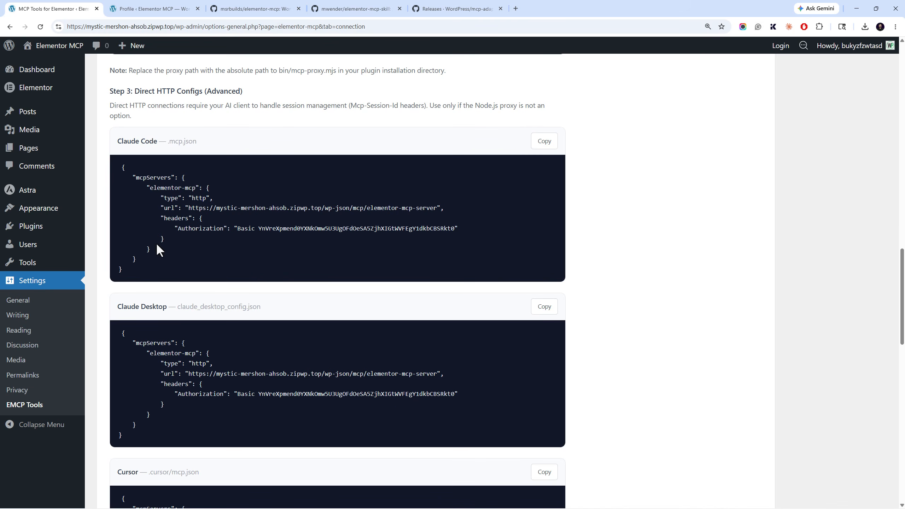
key("alt+Tab")
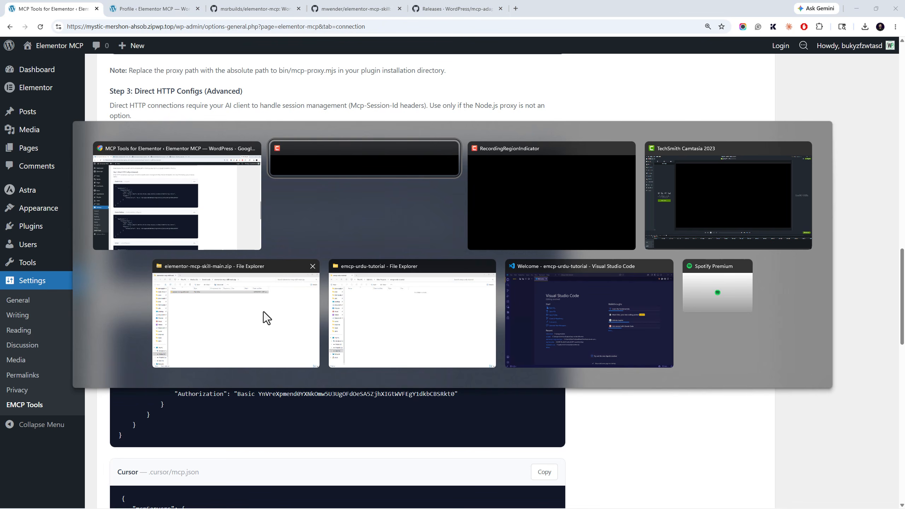
left_click(545, 308)
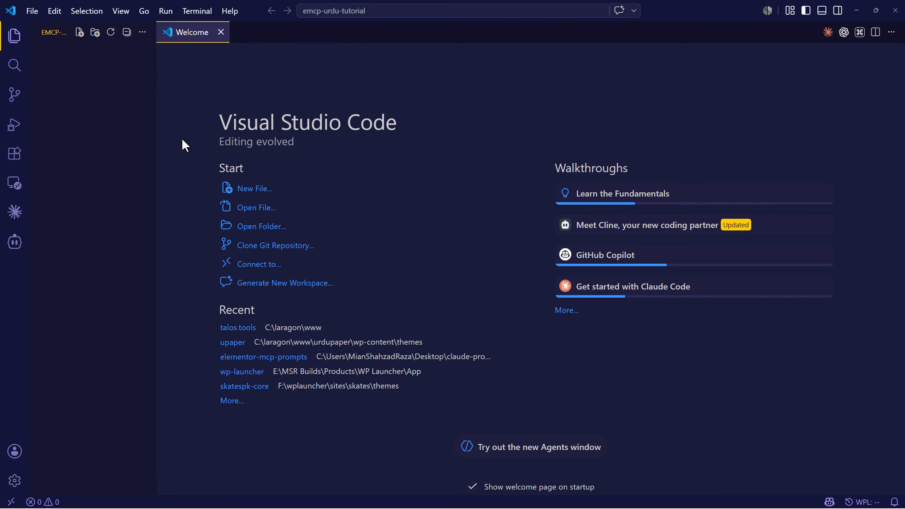
Create a new file named .mcp.json in the root of the emcp-urdu-tutorial project
right_click(70, 70)
left_click(96, 85)
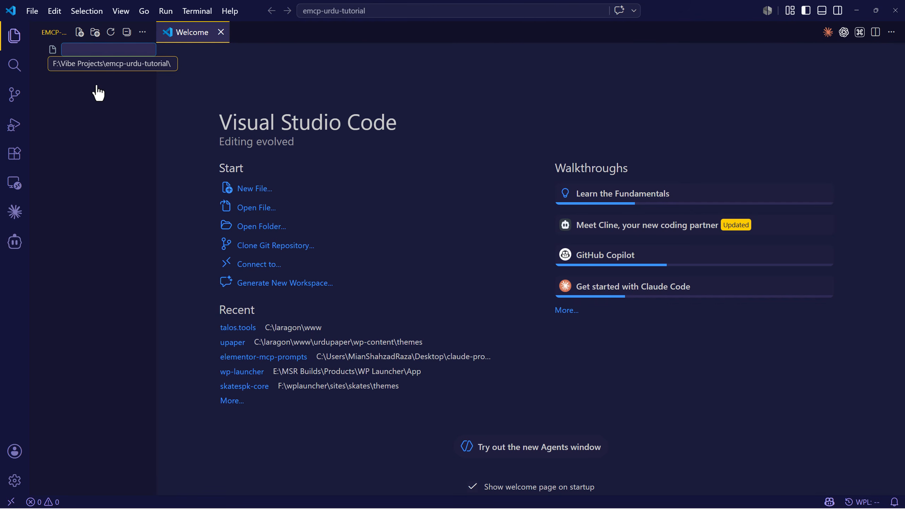
type(".")
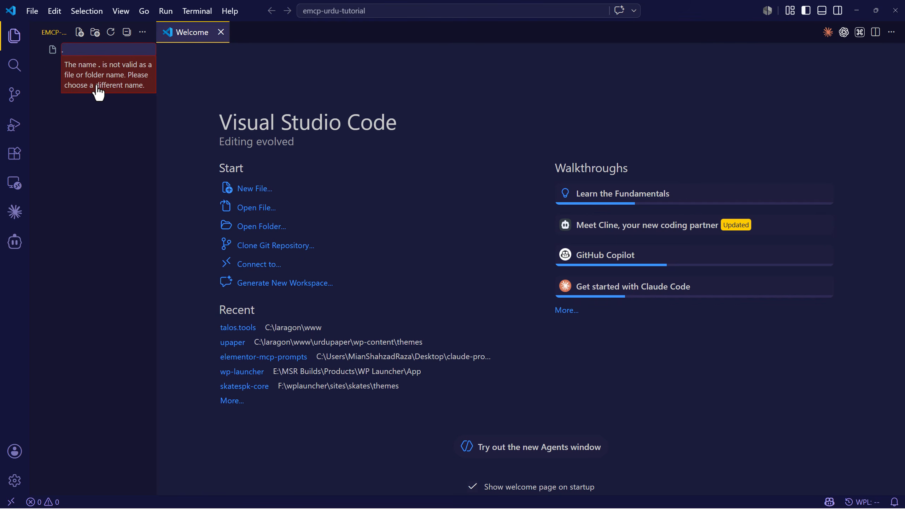
type("mcp.")
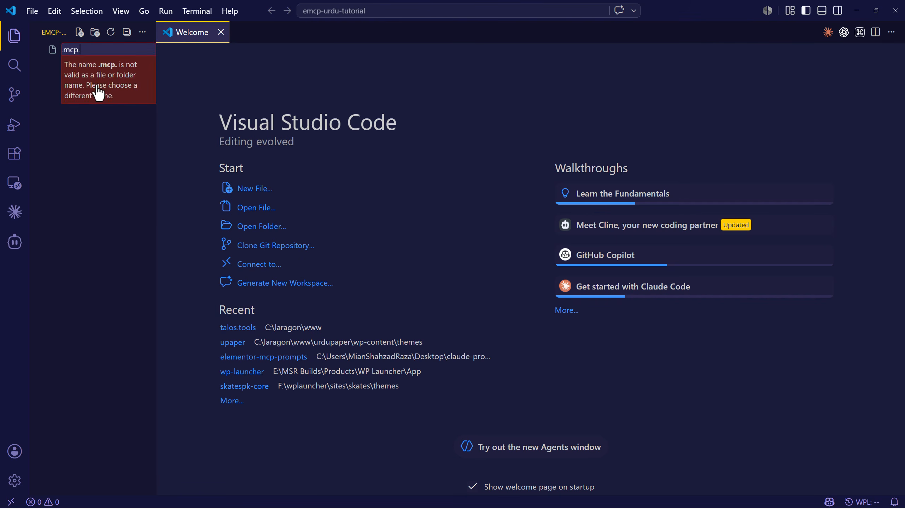
type("json")
key("Return")
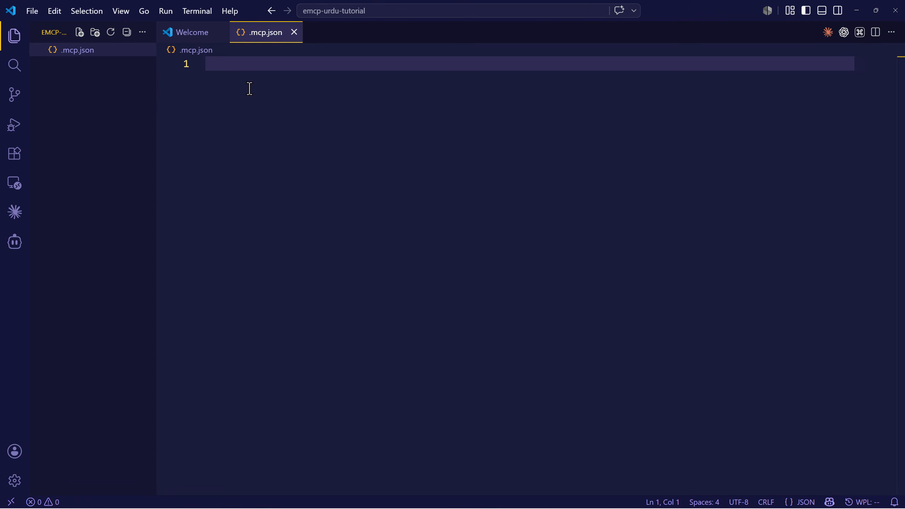
Paste the copied elementor-mcp server config, including its Authorization token, into .mcp.json
key("ctrl+v")
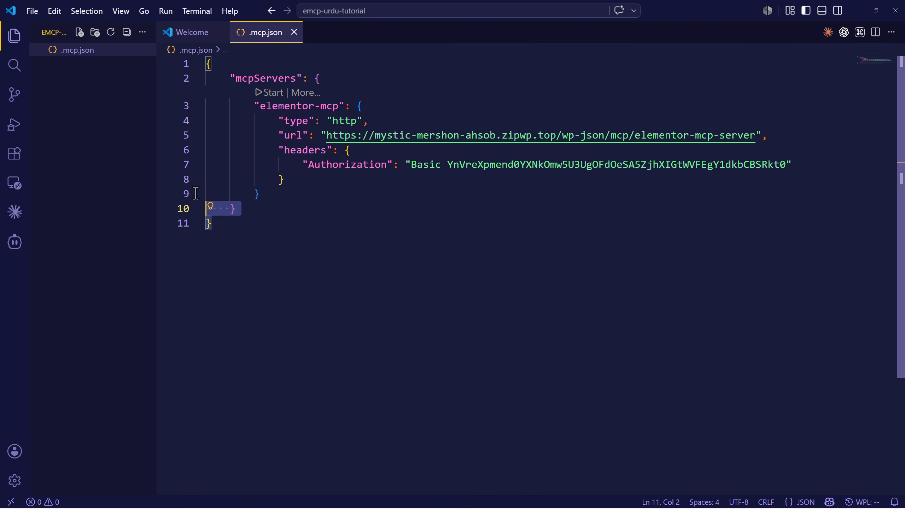
left_click_drag(262, 289, 149, 82)
key("ctrl+a")
left_click(289, 233)
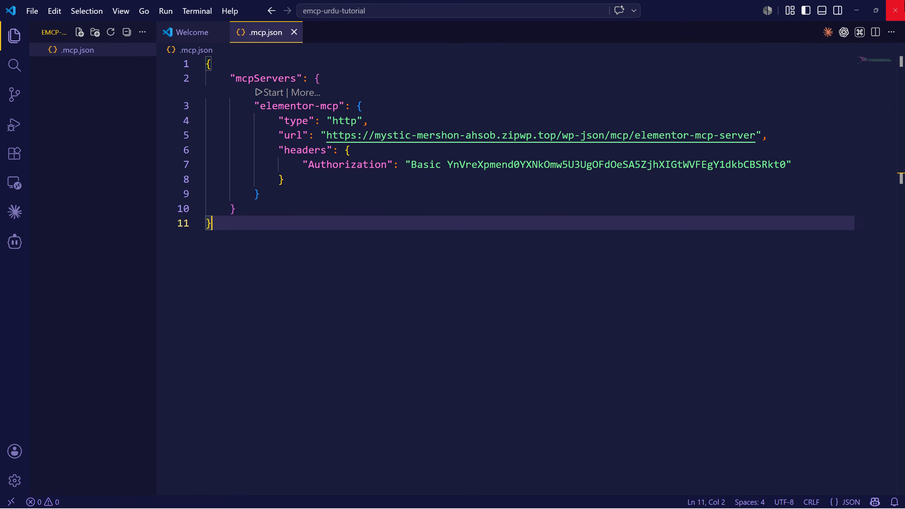
Restart Visual Studio Code with the same project and close the Welcome page
key("alt+Tab")
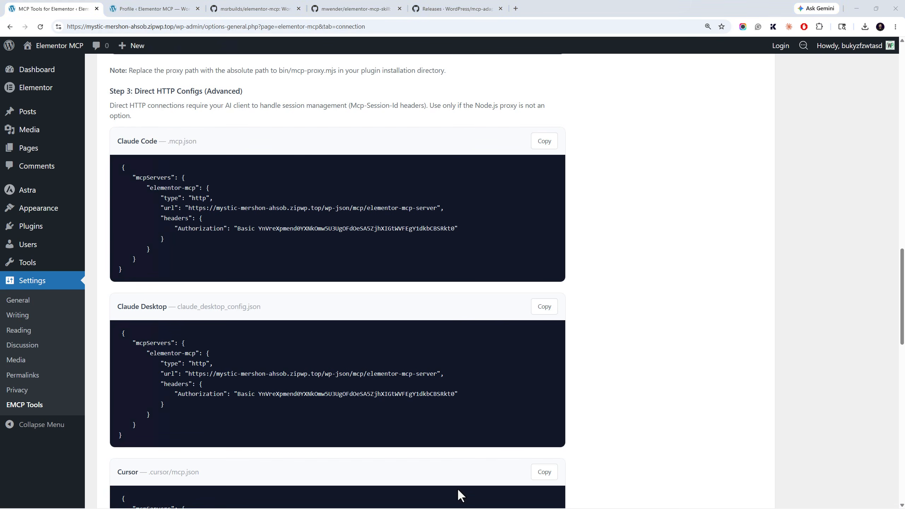
key("super")
left_click(472, 500)
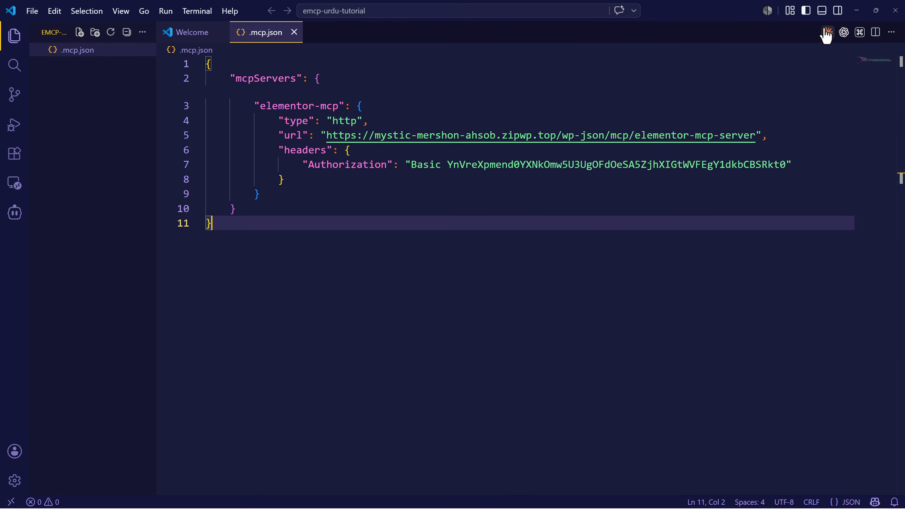
left_click(223, 32)
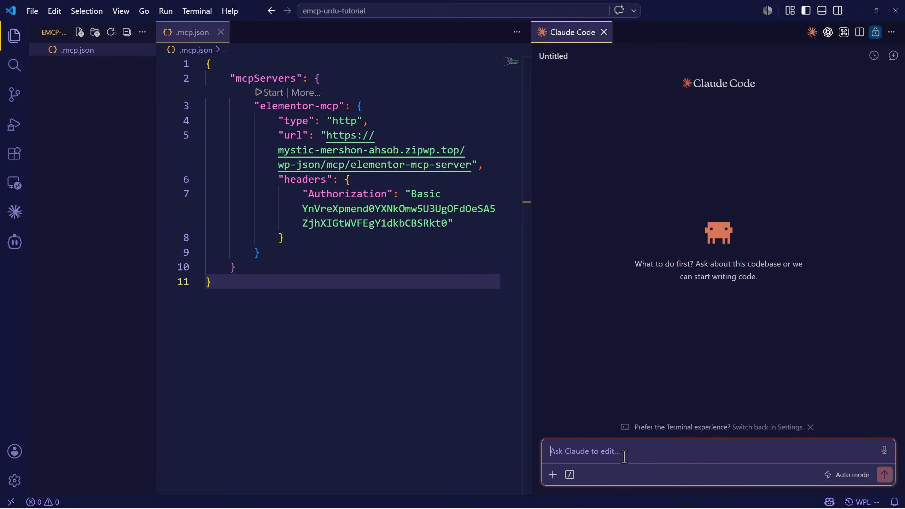
List the MCP servers in Claude Code, reconnect the project's elementor-mcp server, and return to the chat prompt
type("/mc")
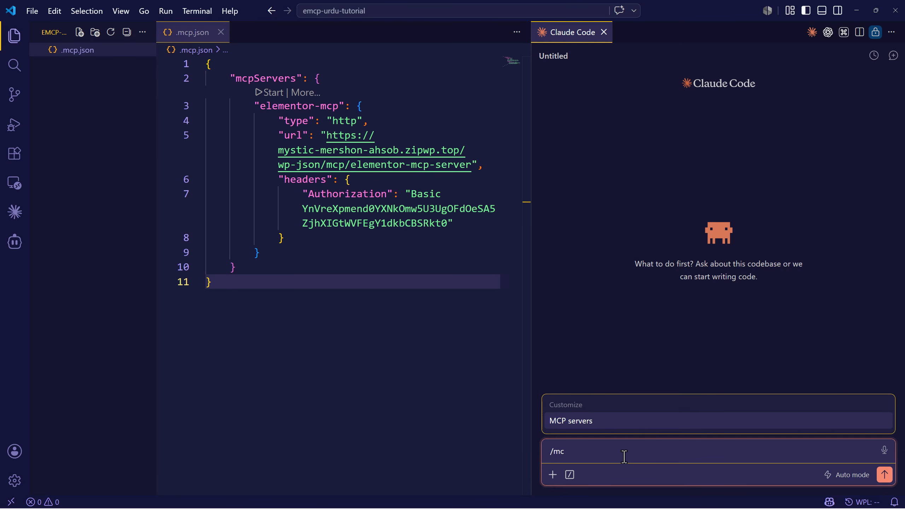
key("Return")
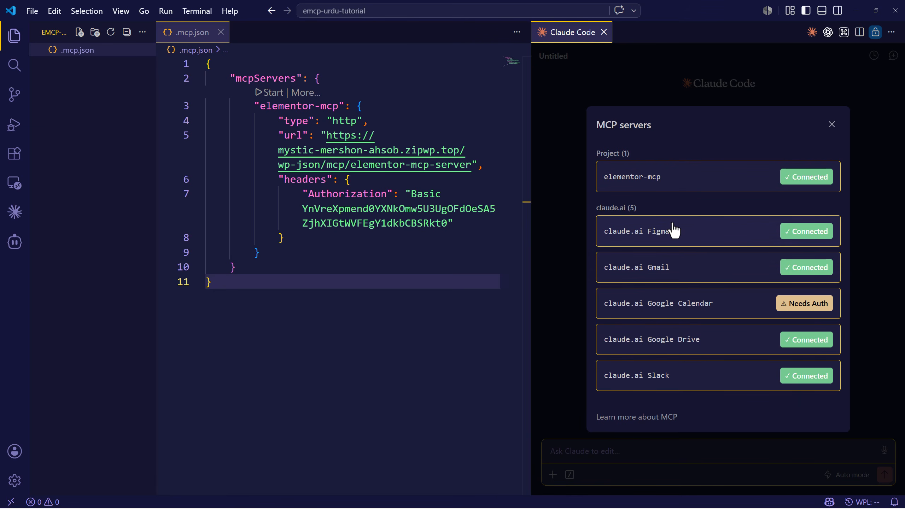
left_click(686, 186)
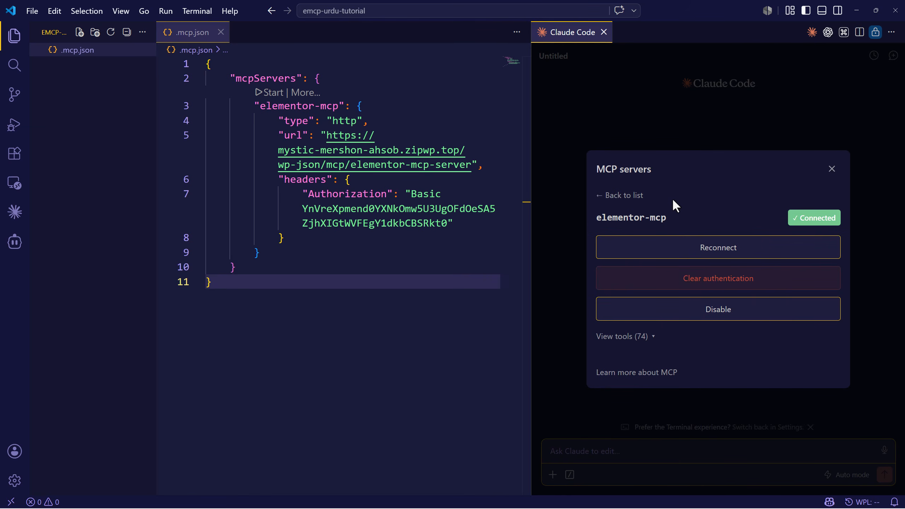
left_click(677, 254)
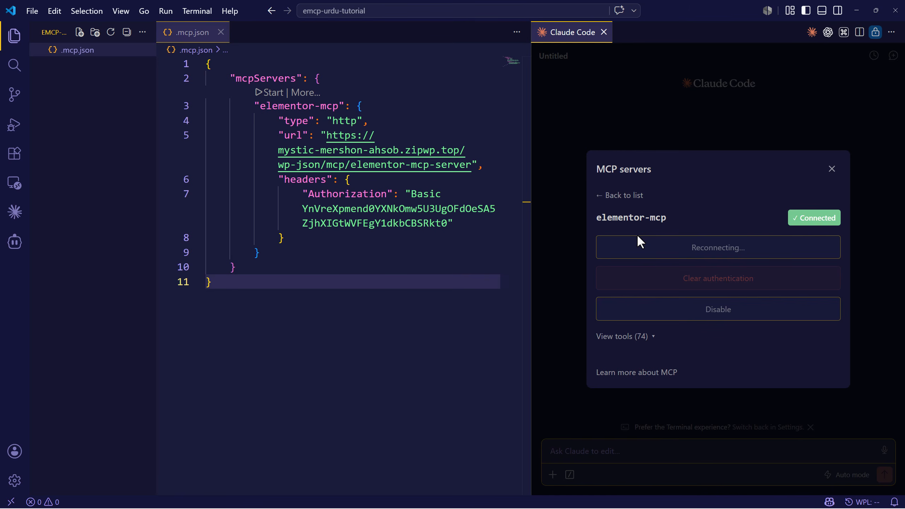
left_click_drag(727, 206, 605, 202)
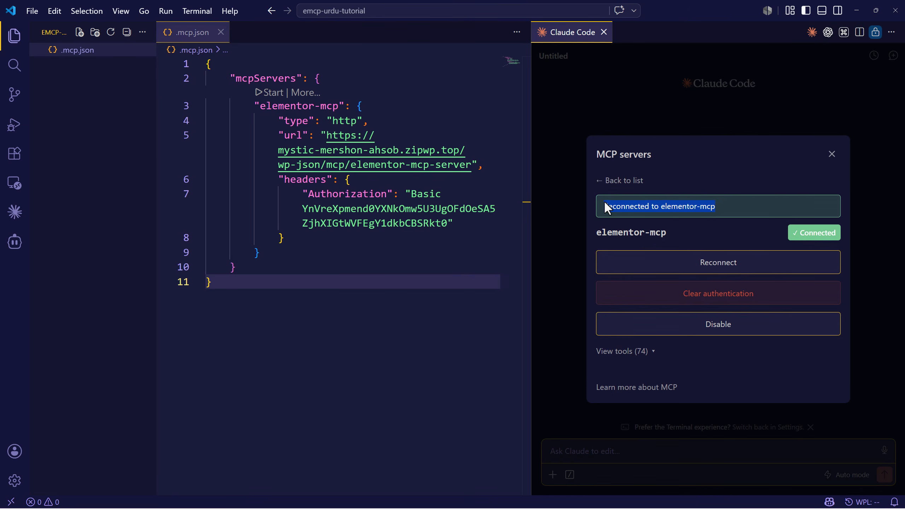
left_click(838, 161)
left_click(560, 462)
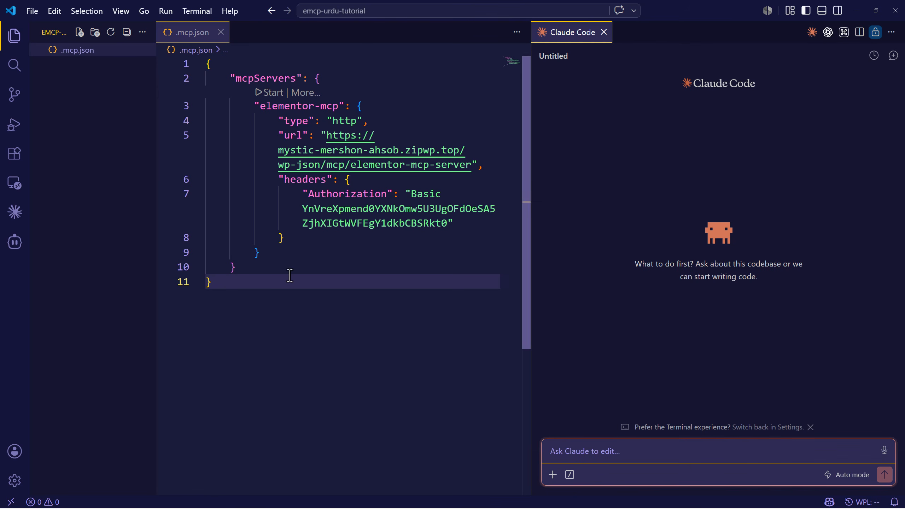
Close the .mcp.json file and the Claude Code chat
left_click_drag(290, 280, 177, 110)
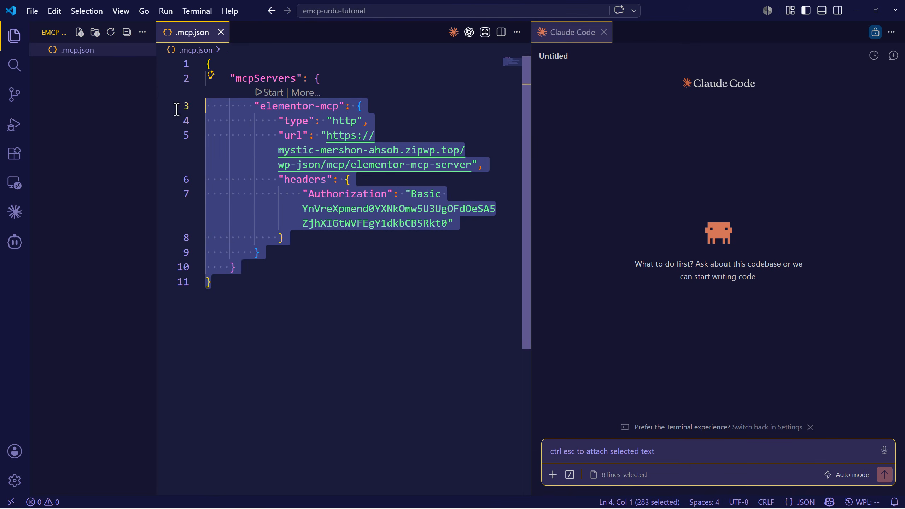
left_click(221, 32)
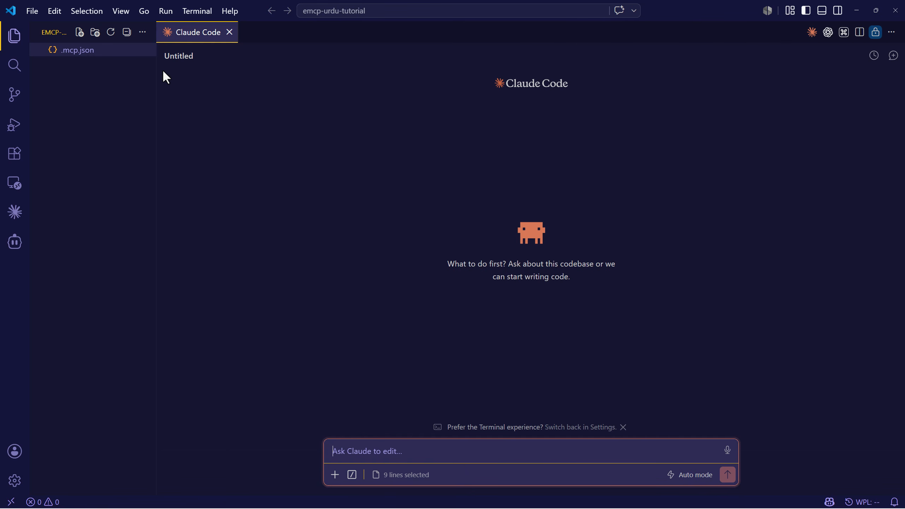
left_click(229, 32)
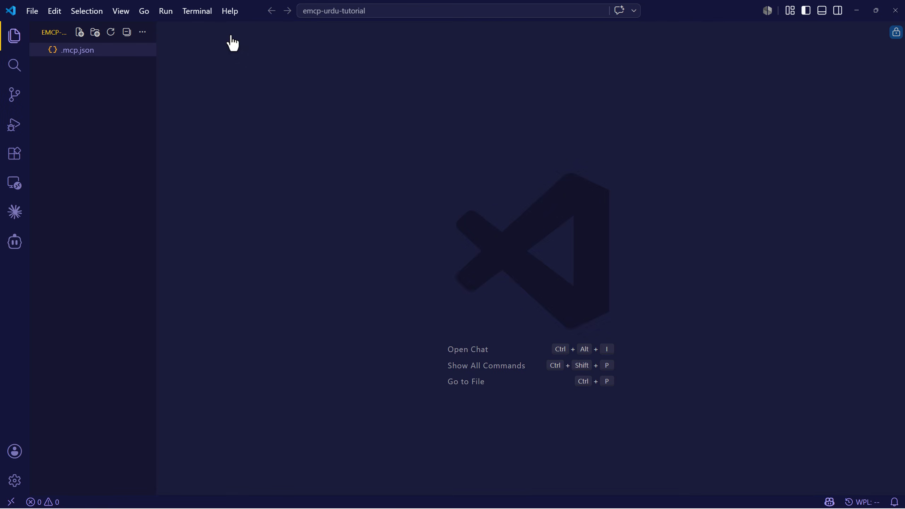
left_click(104, 110)
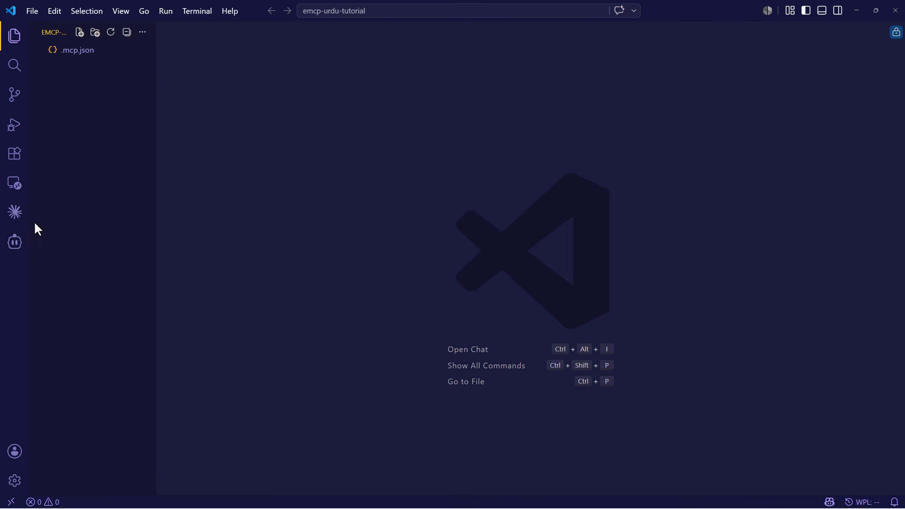
Open a new Claude Code chat beside .mcp.json and list the MCP servers with the /mcp command
left_click(14, 217)
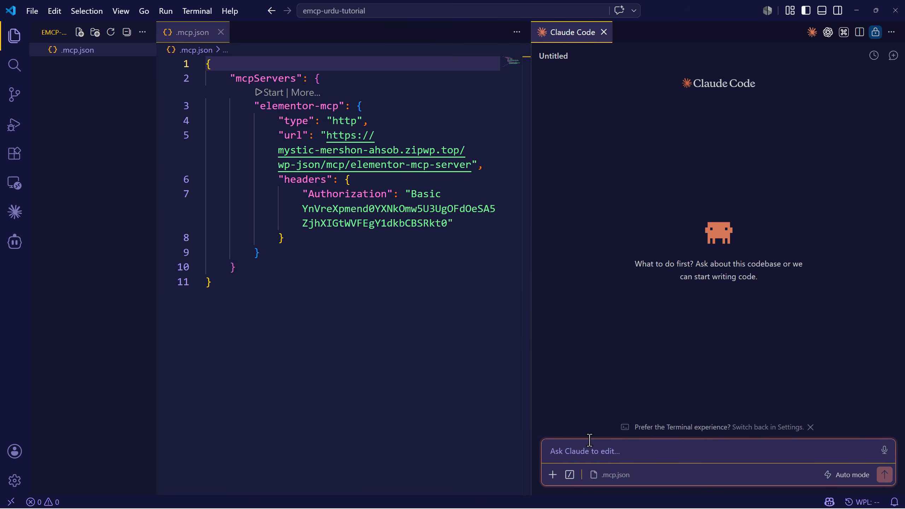
type("/.c")
key("BackSpace")
key("BackSpace")
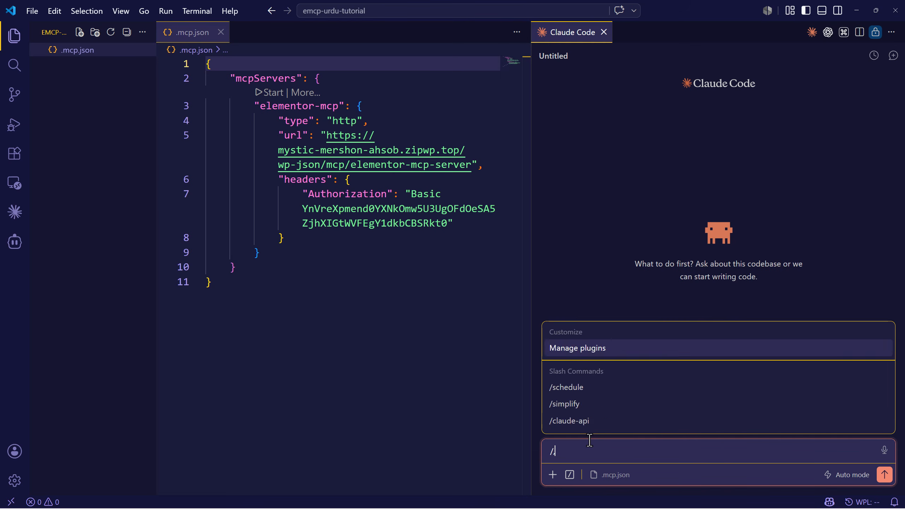
key("BackSpace")
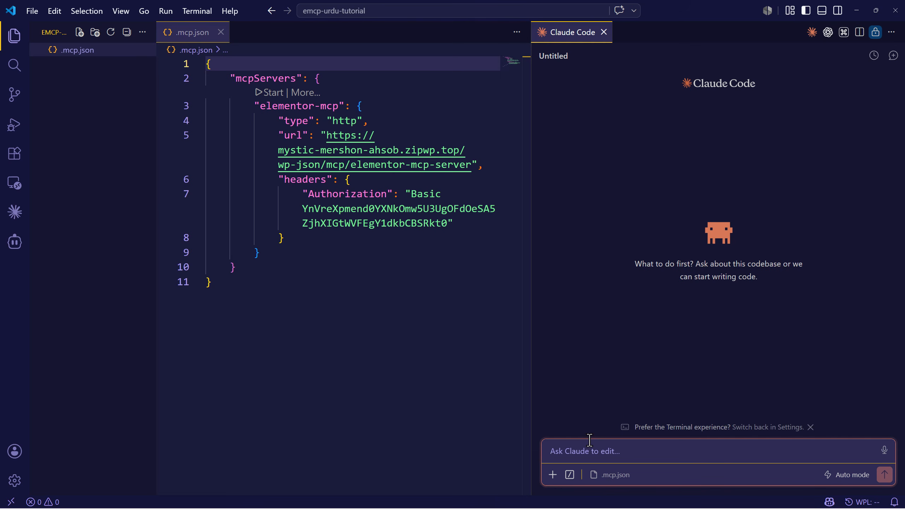
type("/mcp")
key("Return")
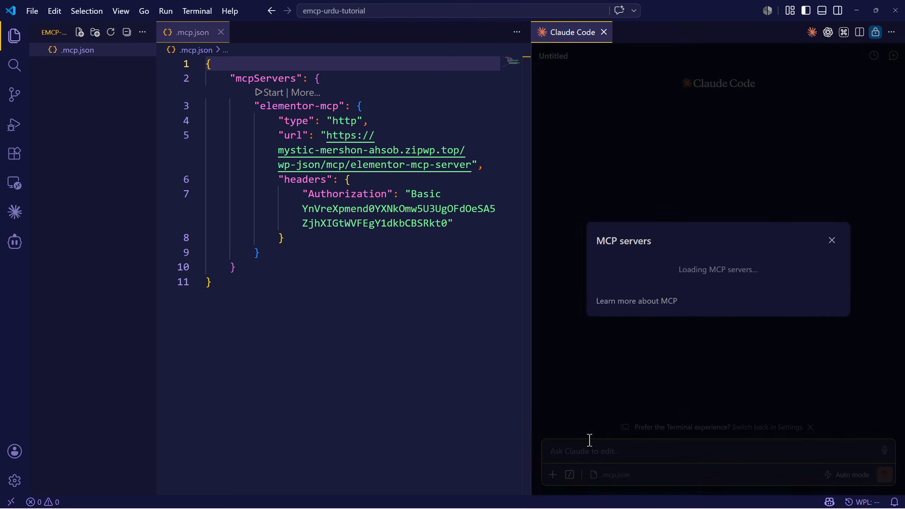
Reconnect the elementor-mcp server and close the MCP servers dialog
left_click(710, 180)
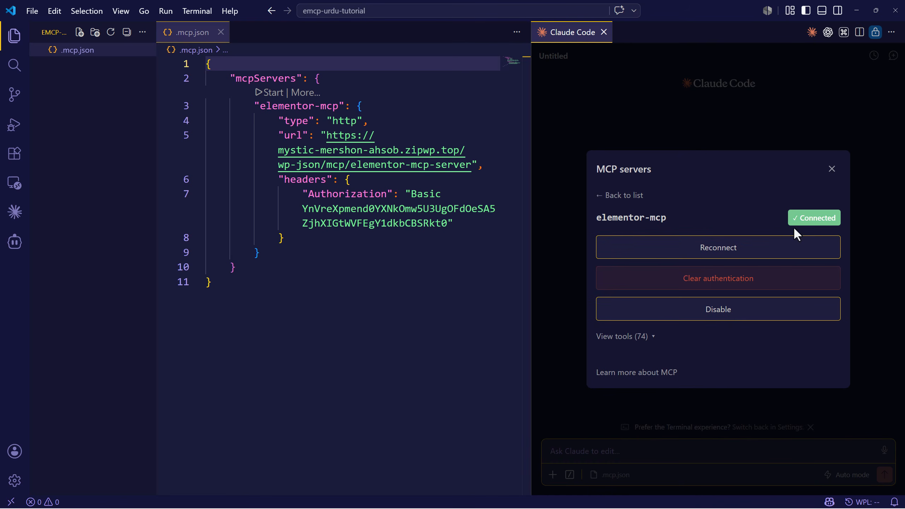
left_click(786, 250)
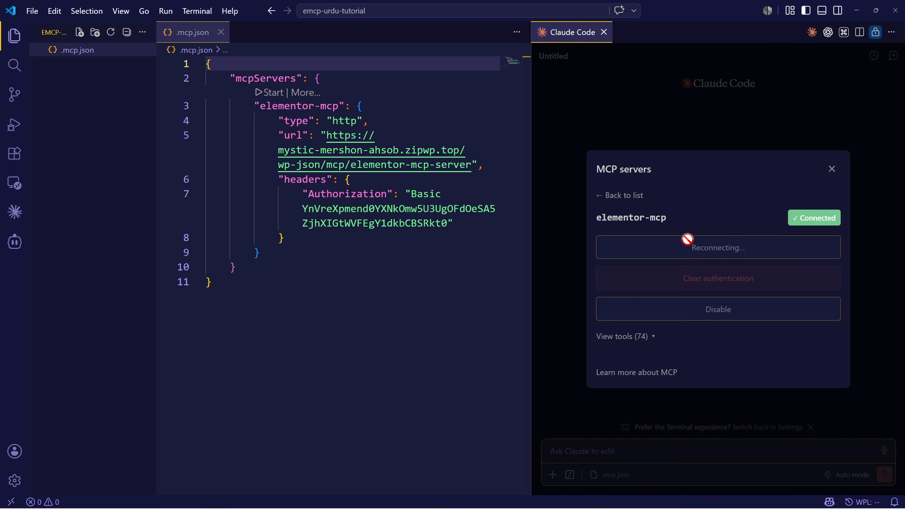
left_click(834, 168)
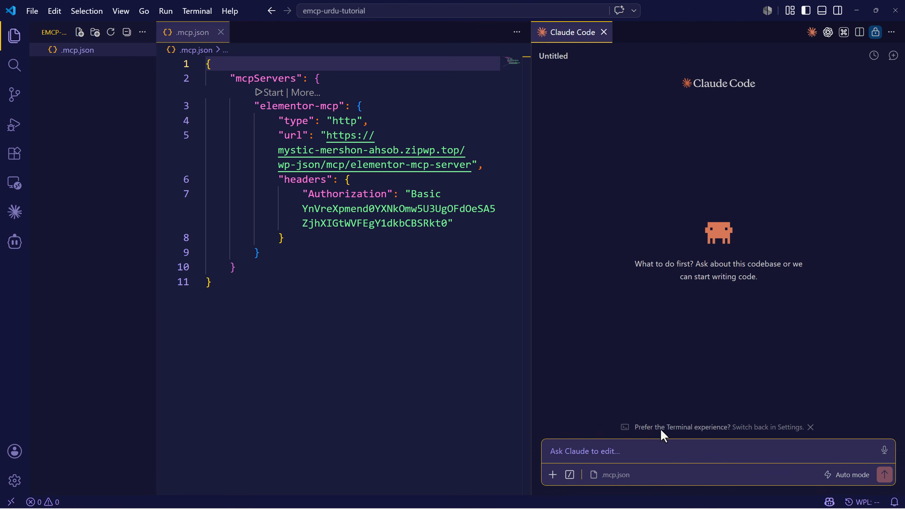
Draft a chat prompt asking Claude for an Elementor page with a hero section and some service cards
left_click(655, 450)
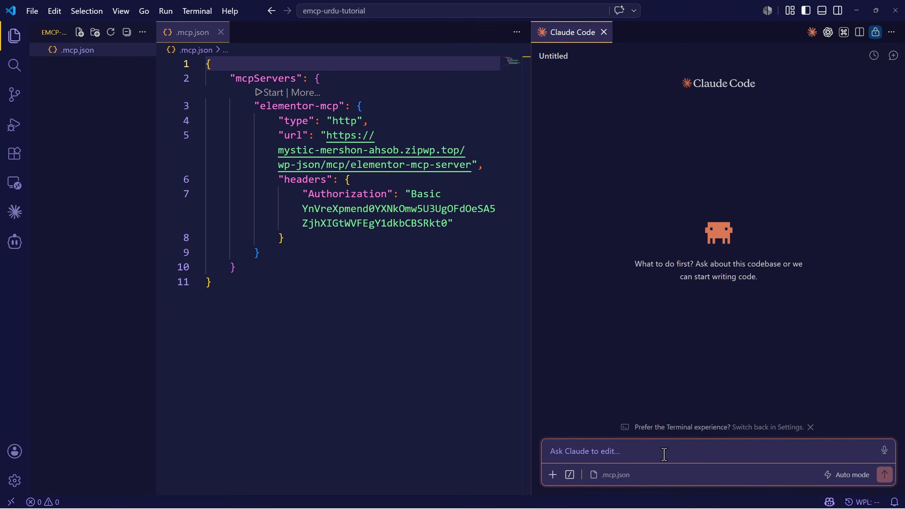
type("craerte a")
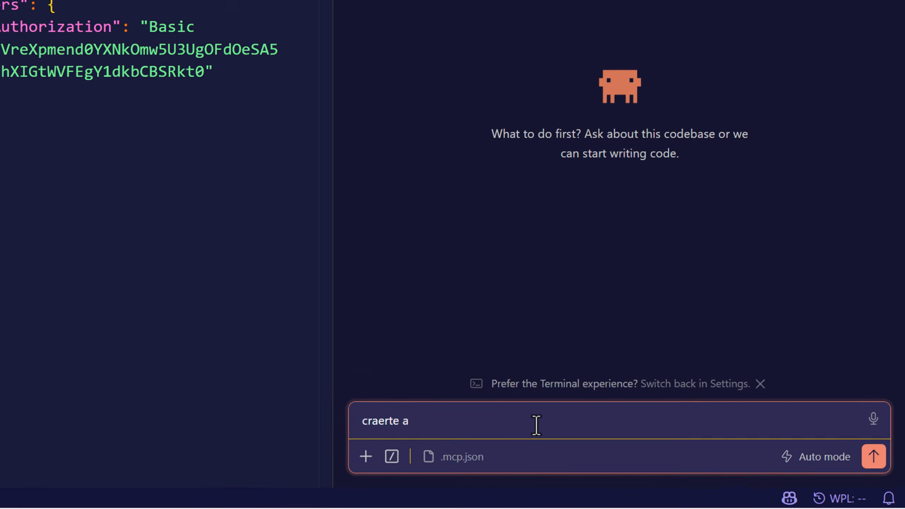
type("n elemnto")
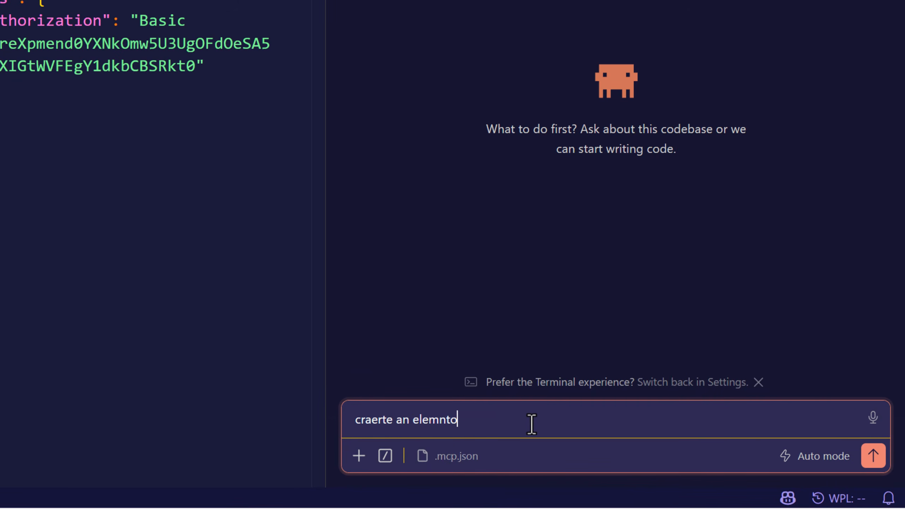
type("r page with a hero section ")
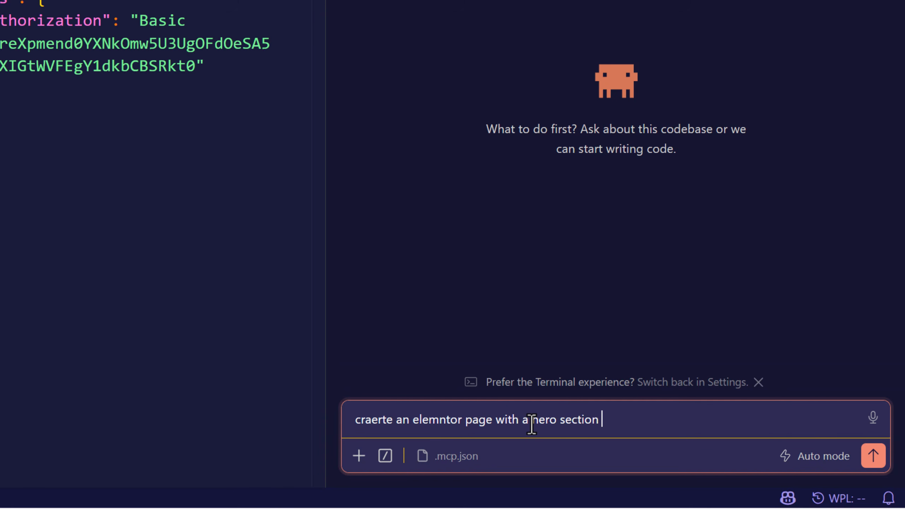
type("and some service card")
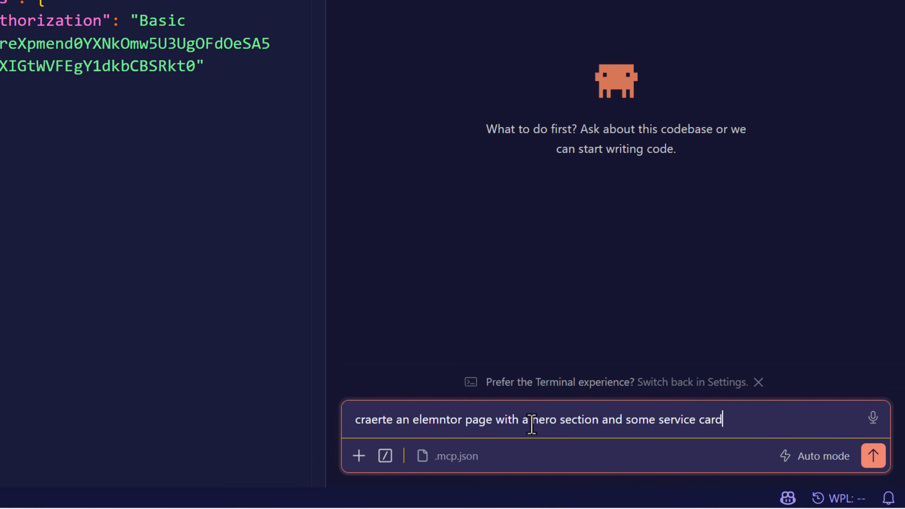
type("s")
Correct the prompt's first word to "create" and send the page request to Claude Code
key("Left")
key("Left")
key("Left")
key("Left")
key("Left")
key("Left")
key("Left")
key("Left")
key("Left")
key("Left")
key("Left")
key("Left")
key("Left")
key("Left")
key("Left")
key("Left")
key("Left")
key("Left")
key("Left")
key("Left")
key("Left")
key("Left")
key("Left")
key("Left")
key("Left")
key("Left")
key("Left")
key("Left")
key("Left")
key("Left")
key("Left")
key("Left")
key("Left")
key("Left")
key("Left")
key("Left")
key("Left")
key("Left")
key("Left")
key("Left")
key("BackSpace")
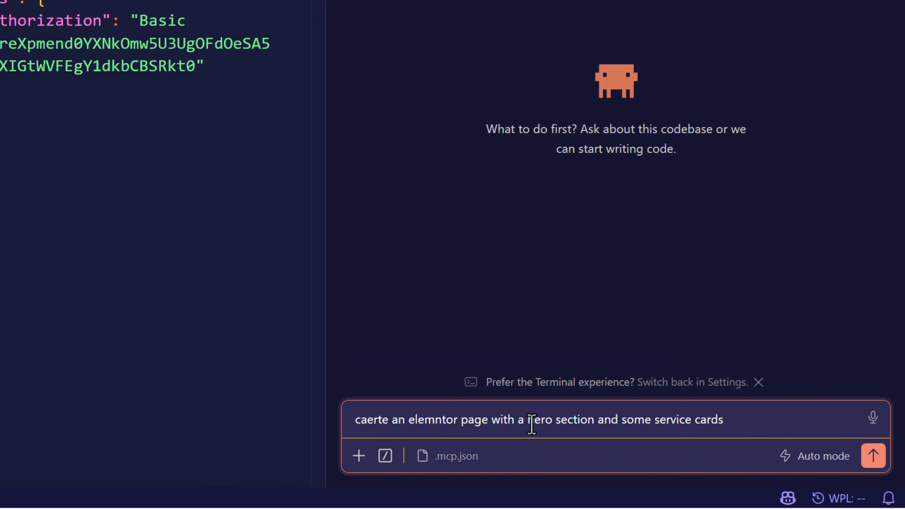
type("r")
key("Right")
key("Right")
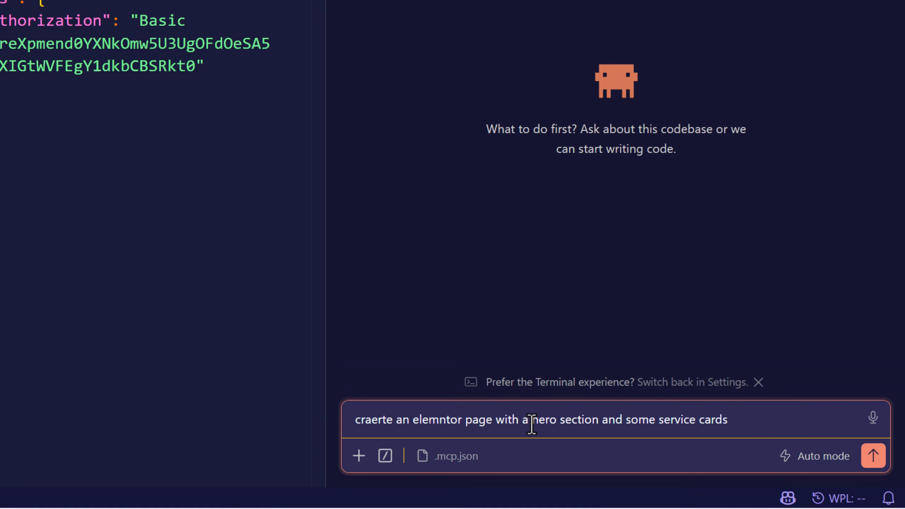
key("BackSpace")
key("BackSpace")
type("ea")
key("Delete")
key("Right")
key("Right")
key("Right")
key("Right")
key("Right")
key("Right")
key("Right")
key("Right")
key("Right")
key("Right")
key("Right")
key("Right")
key("Right")
key("Right")
key("Right")
key("Right")
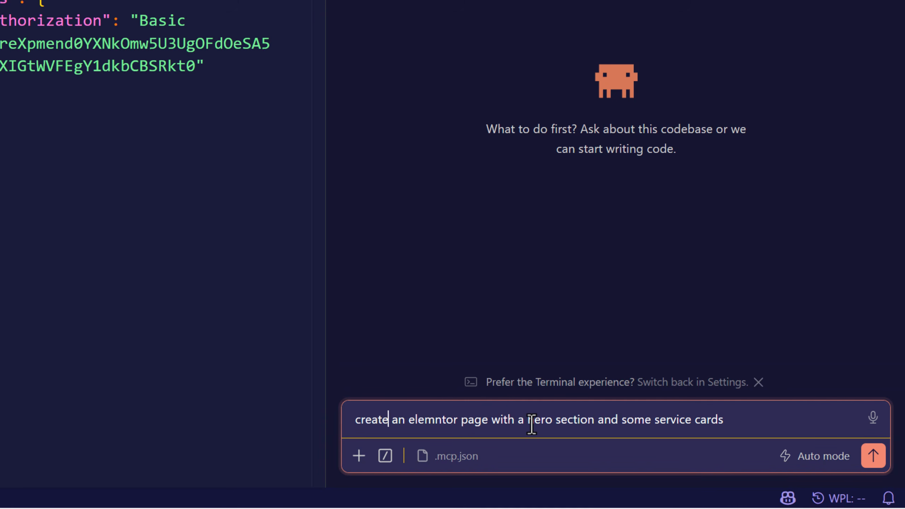
key("Right")
key("Right")
key("Right")
key("Right")
key("Right")
key("Right")
key("Right")
key("Right")
key("Right")
key("Right")
key("Right")
key("Right")
key("Right")
key("Right")
key("Right")
key("Right")
key("Right")
key("Right")
key("Right")
key("Right")
key("Return")
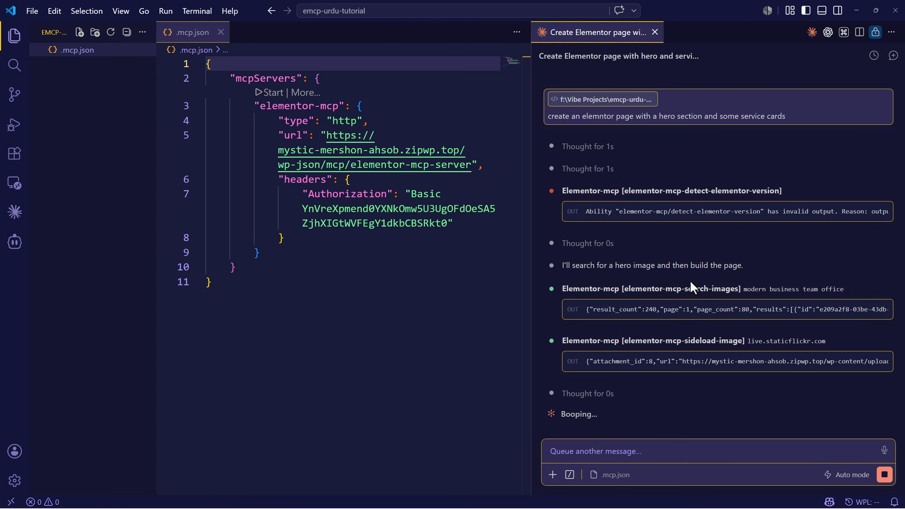
Review Claude's tool calls and its summary of the page's hero section, section intro and service cards
left_click(483, 274)
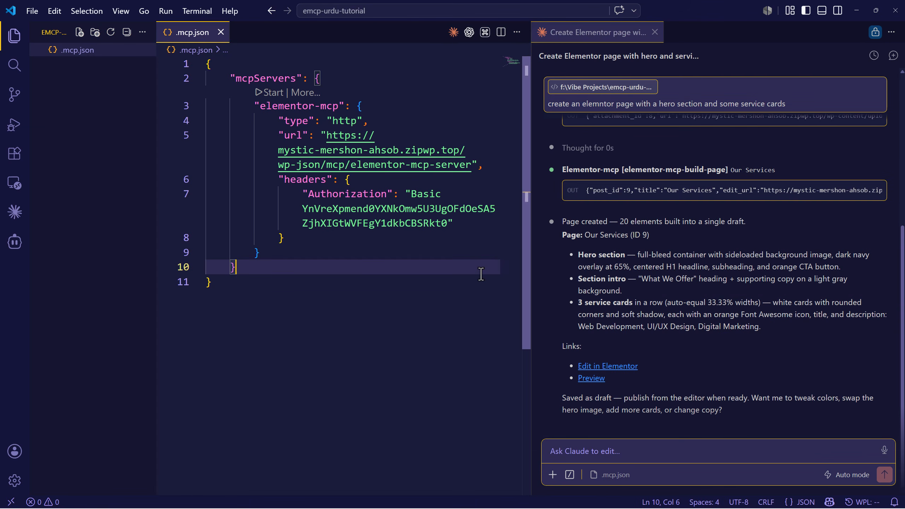
scroll(607, 201, "up", 4)
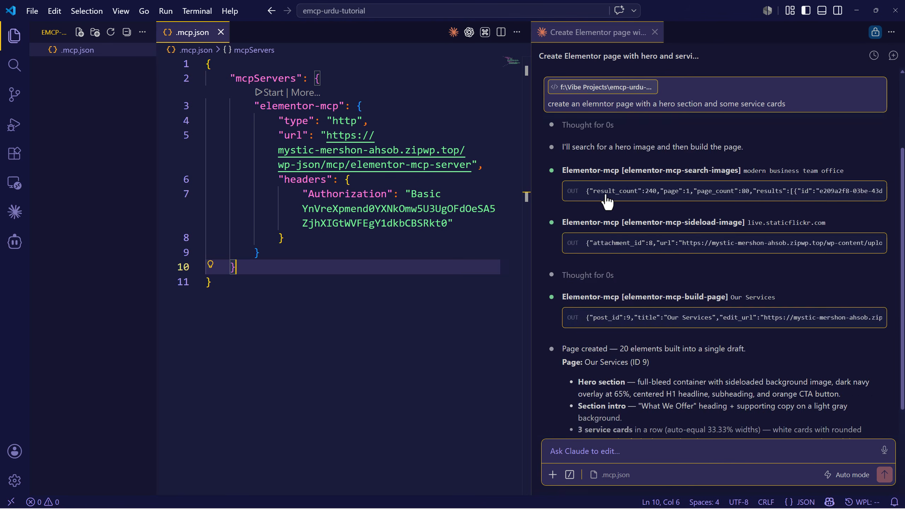
scroll(607, 201, "down", 4)
scroll(607, 196, "up", 4)
scroll(610, 195, "down", 4)
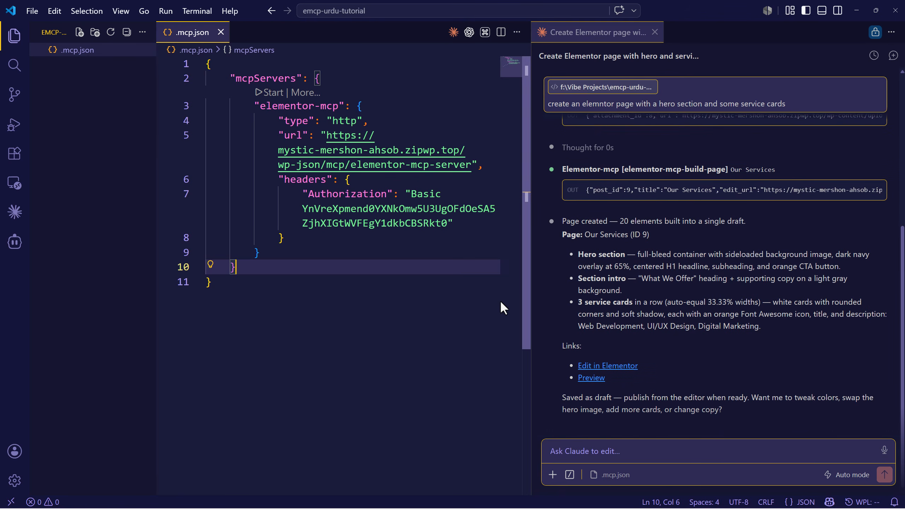
Switch to WordPress in the browser and open the Our Services draft with Elementor in a new tab beside the Pages list
key("alt+Tab")
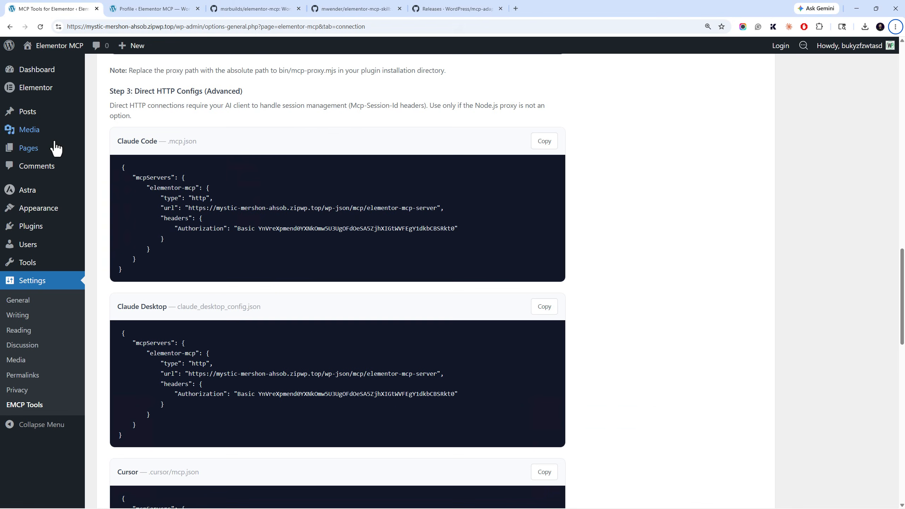
mouse_move(53, 149)
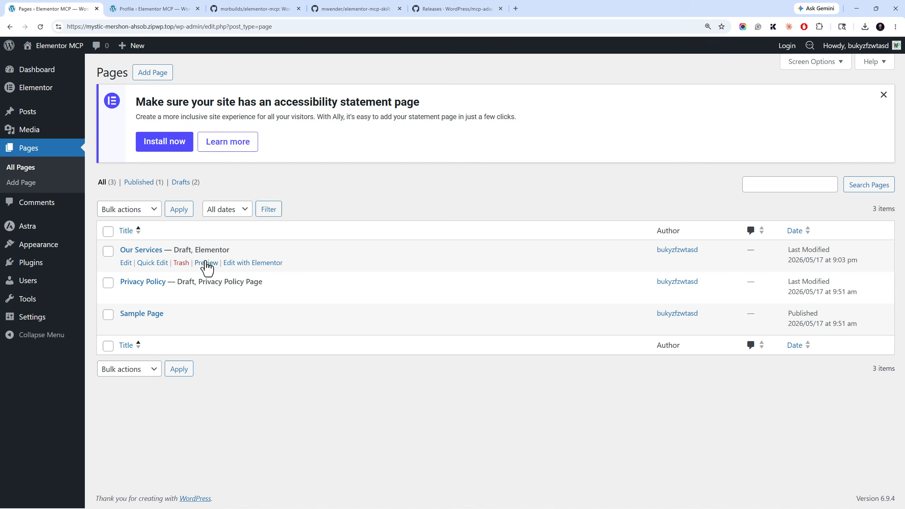
left_click(237, 264, "ctrl")
left_click_drag(249, 7, 180, 6)
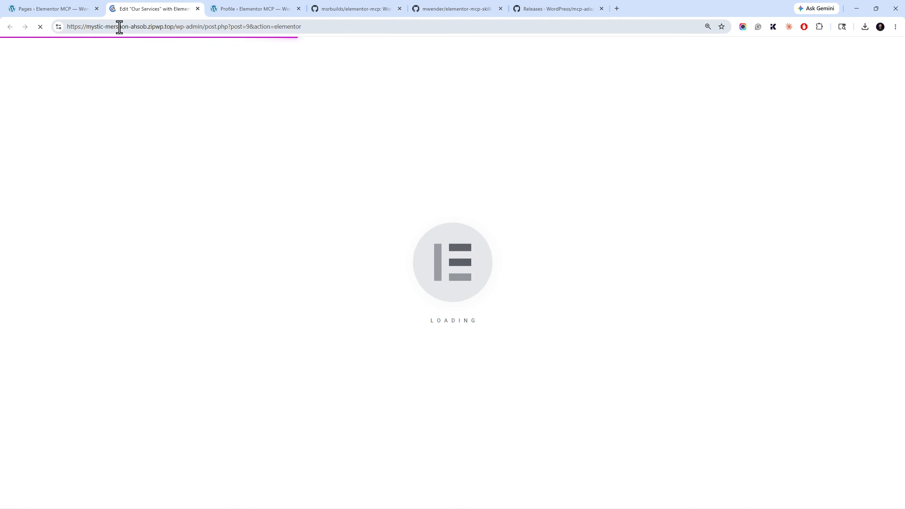
Open the EMCP Tools settings from the Pages tab and examine the available tools from Query & Discovery through Pro Widget Shortcuts
left_click(48, 7)
mouse_move(60, 323)
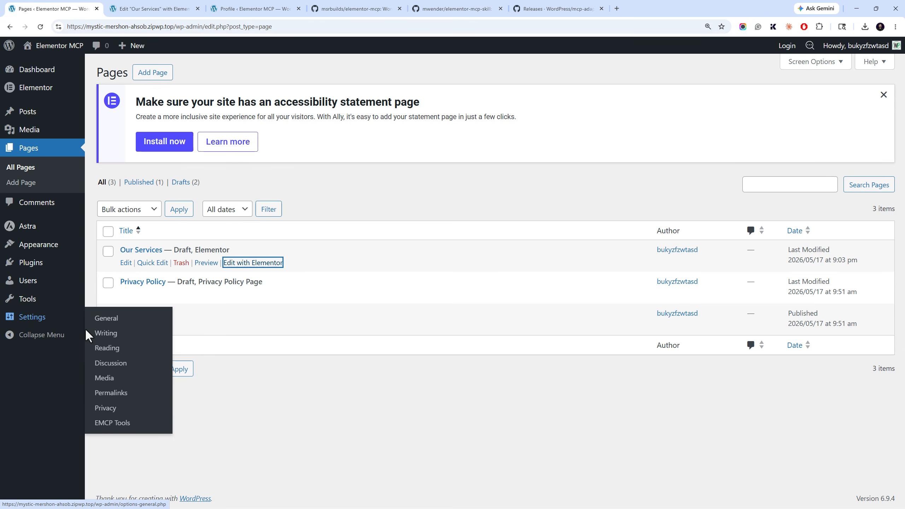
left_click(131, 427)
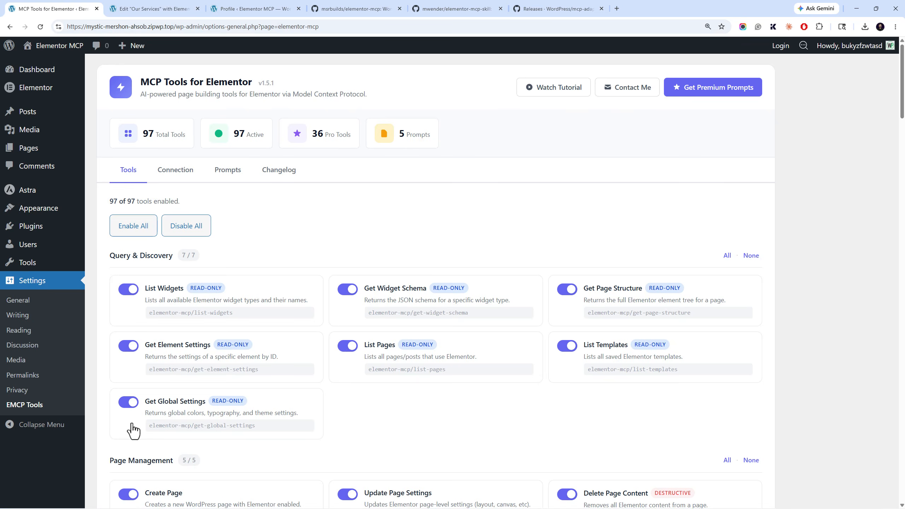
scroll(172, 293, "down", 6)
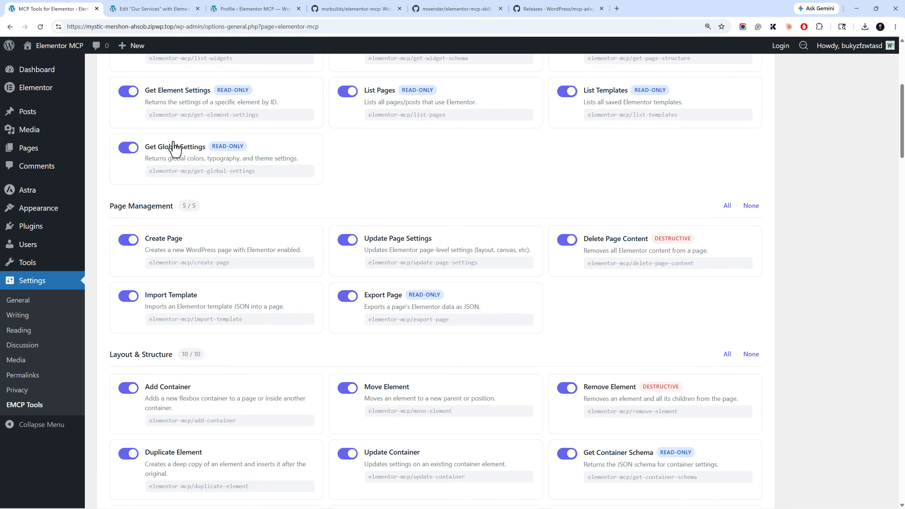
scroll(198, 199, "up", 3)
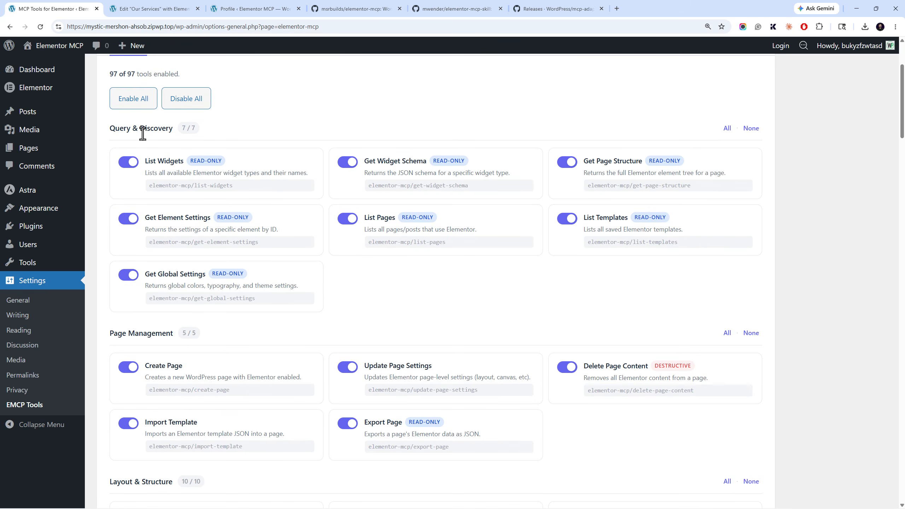
scroll(147, 133, "down", 6)
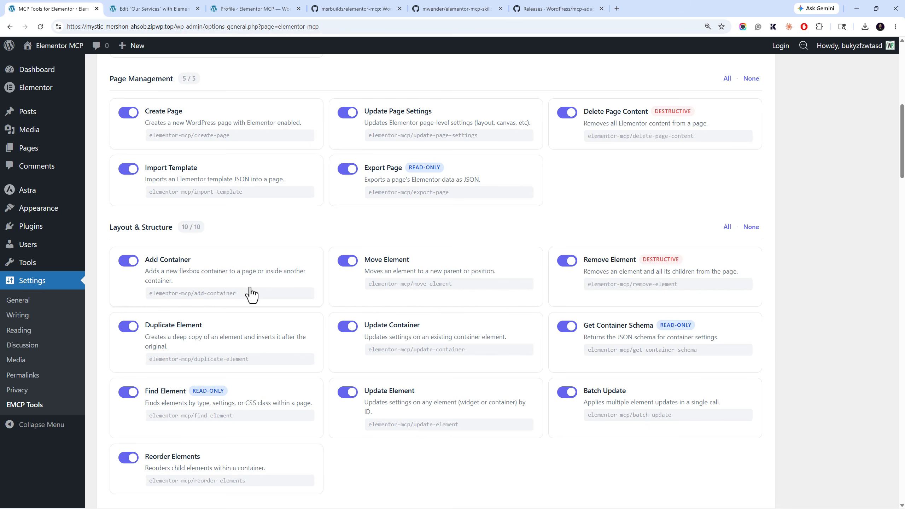
scroll(253, 296, "down", 5)
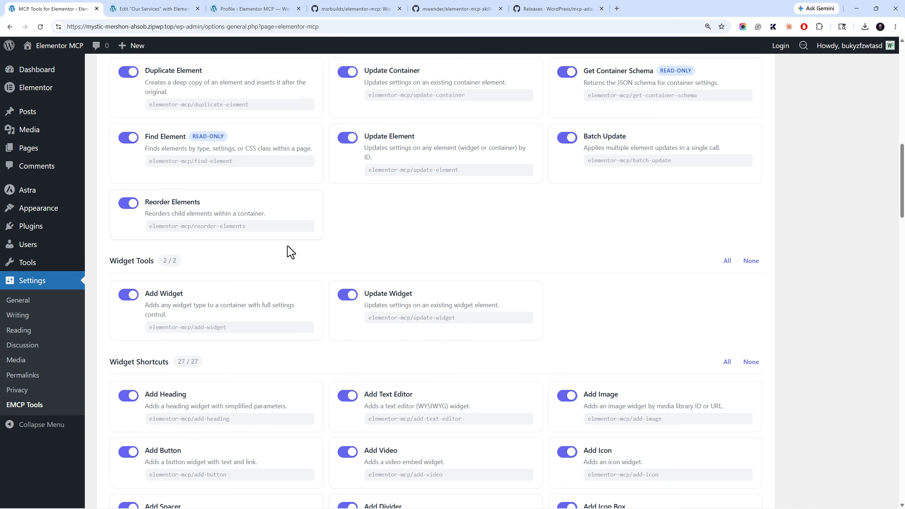
scroll(325, 303, "down", 5)
scroll(335, 313, "down", 5)
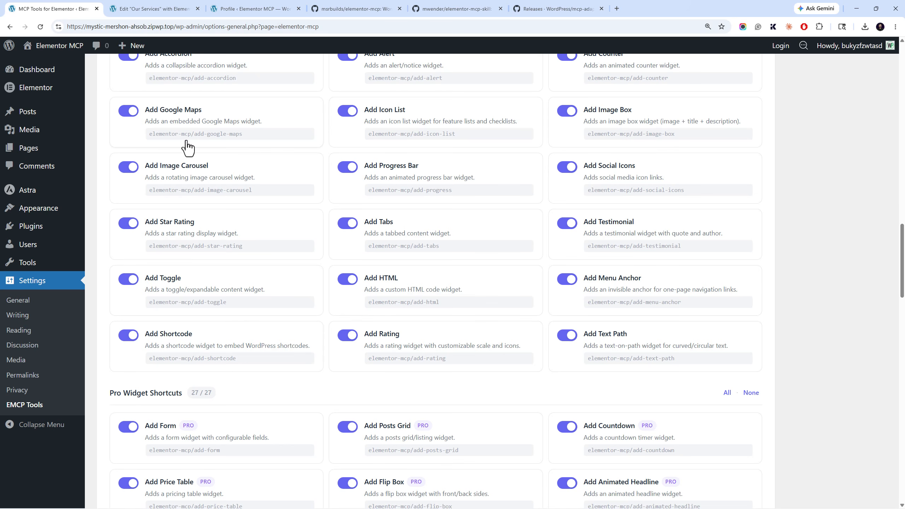
scroll(294, 247, "down", 6)
scroll(361, 360, "down", 3)
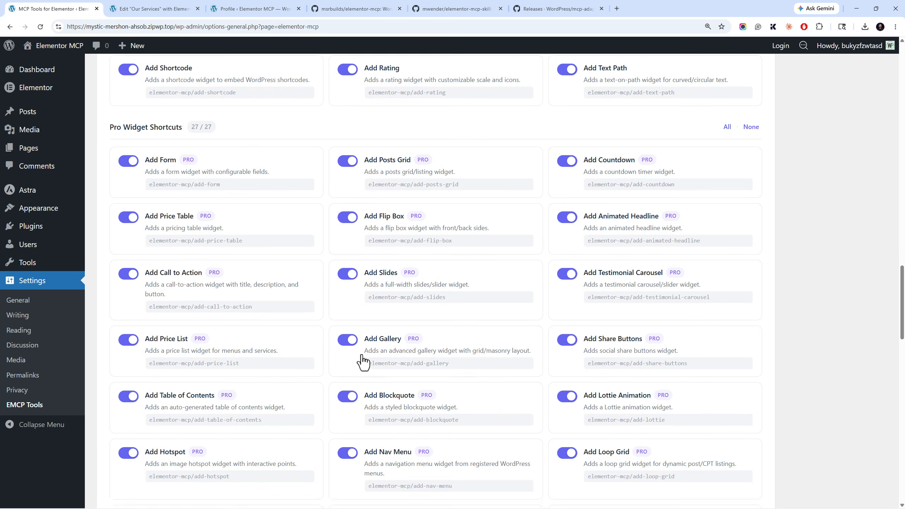
scroll(334, 358, "down", 3)
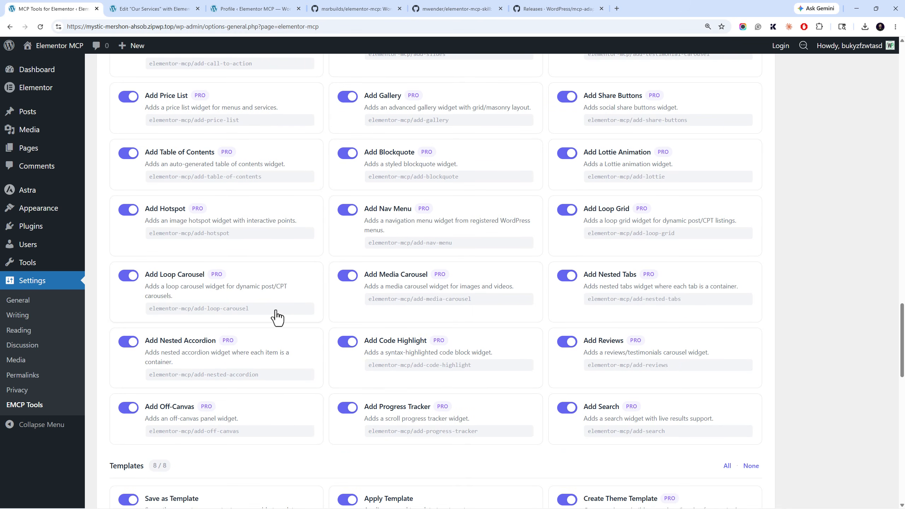
Review the Our Services page in the Elementor editor with the Structure panel closed, and select the hero container
left_click(182, 8)
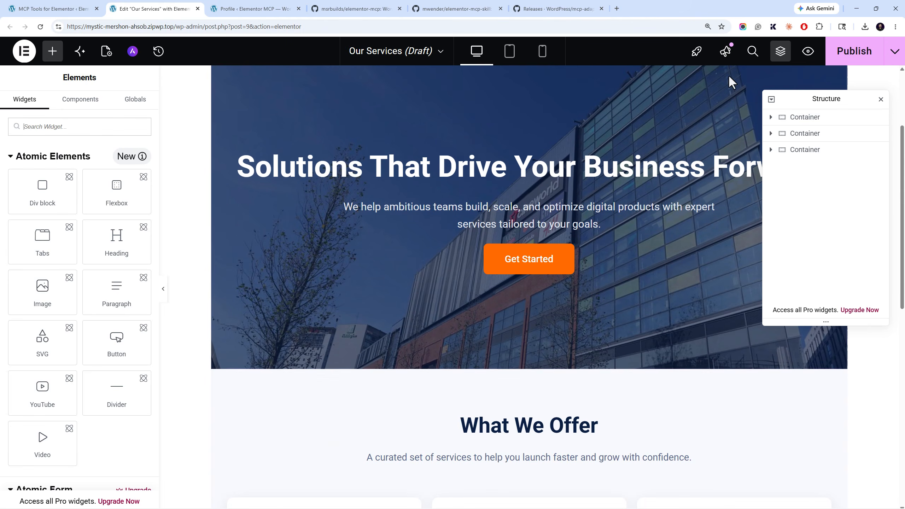
left_click(881, 99)
scroll(452, 242, "down", 9)
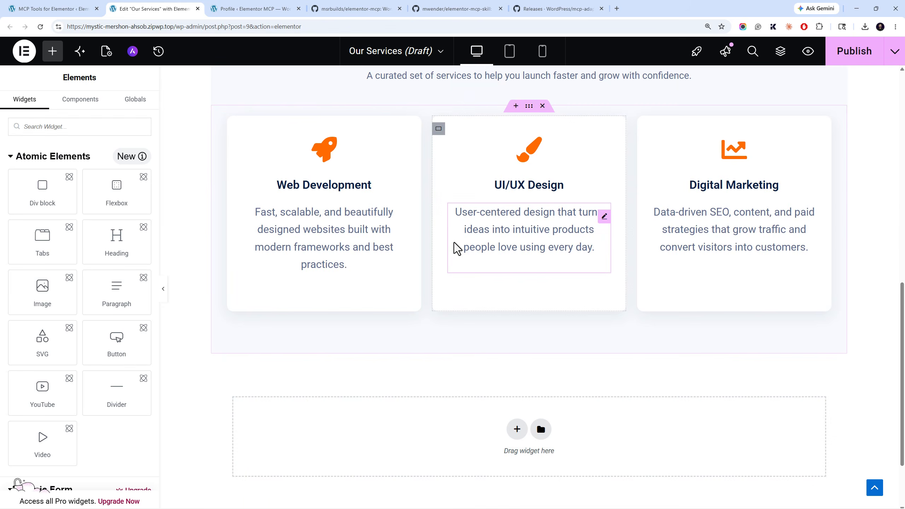
scroll(454, 243, "up", 10)
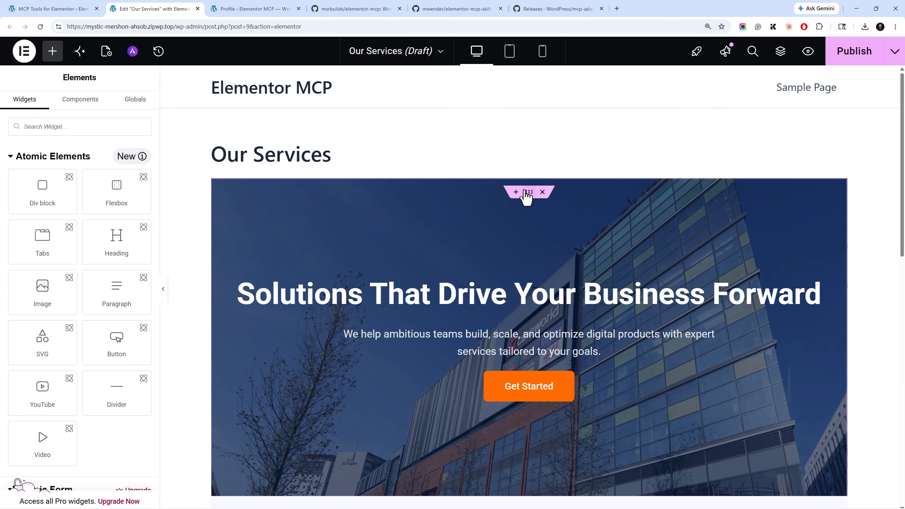
left_click(528, 195)
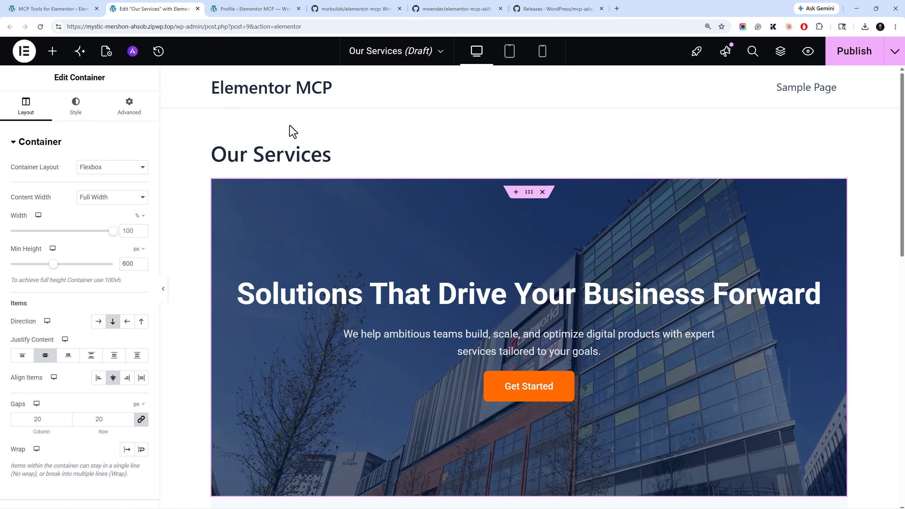
Set the Our Services page layout to Elementor Canvas in the page settings
left_click(105, 53)
left_click(115, 439)
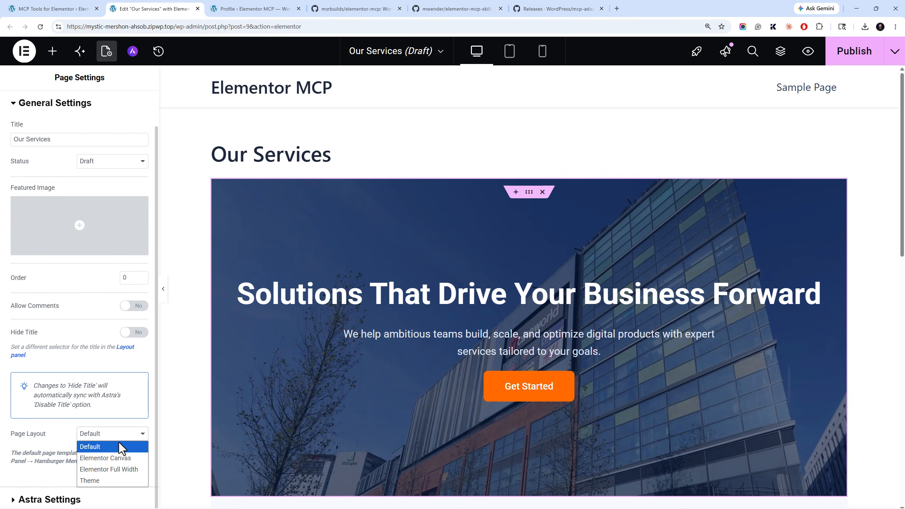
left_click(124, 460)
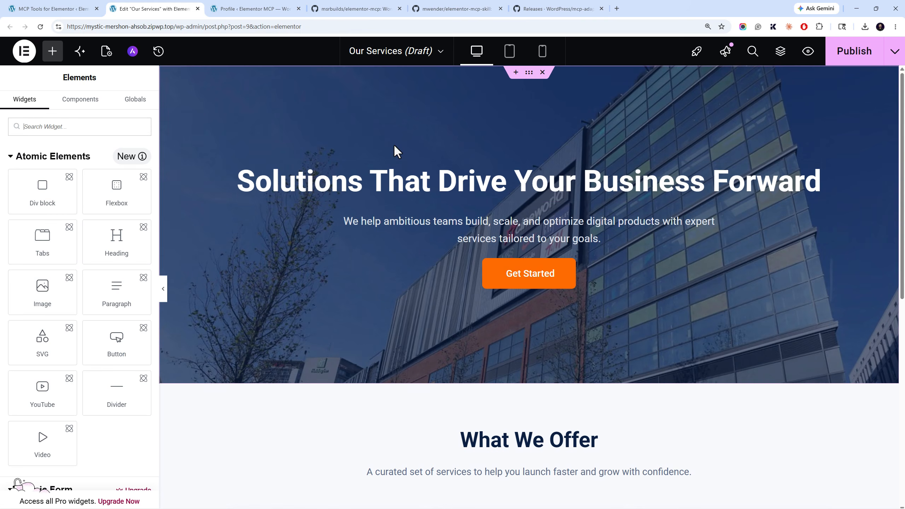
Inspect the settings of the hero section's heading and description text
left_click(521, 235)
left_click(506, 175)
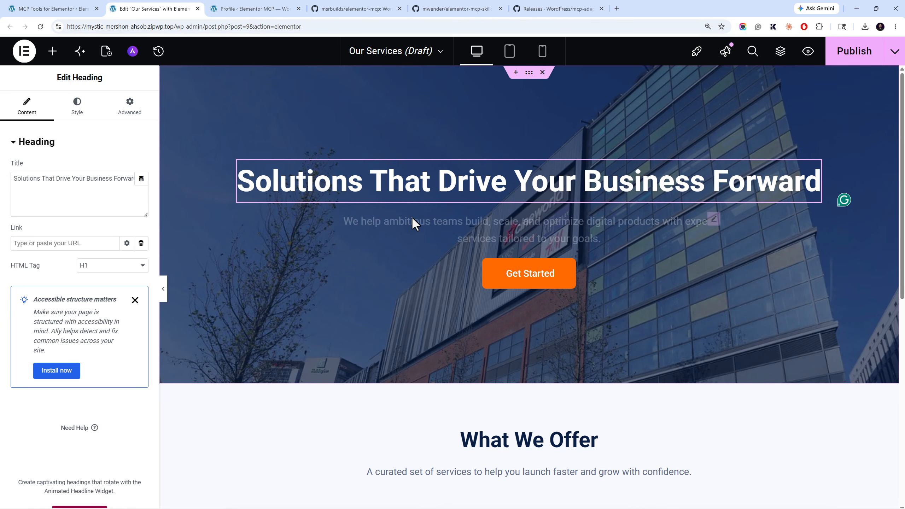
left_click(429, 232)
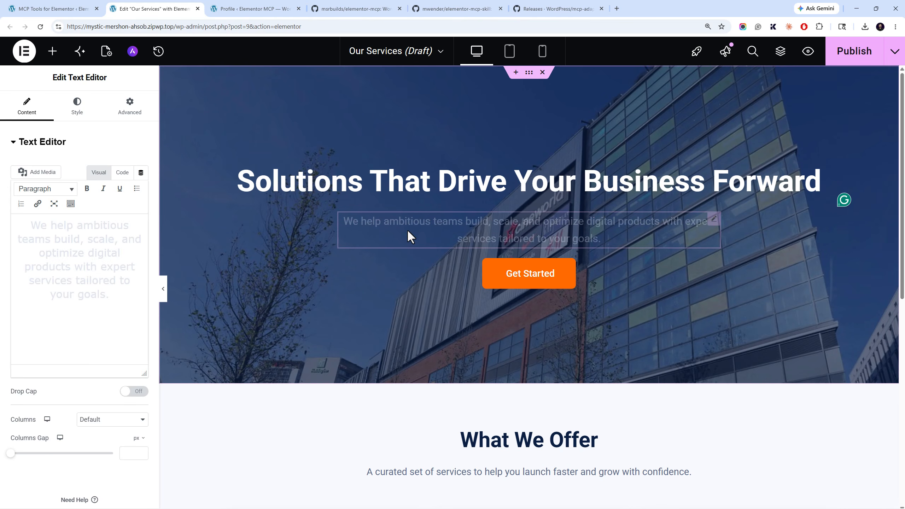
left_click(84, 112)
Check the WordPress Media Library for the hero image in the other browser tab, and return to the Elementor editor
left_click(66, 8)
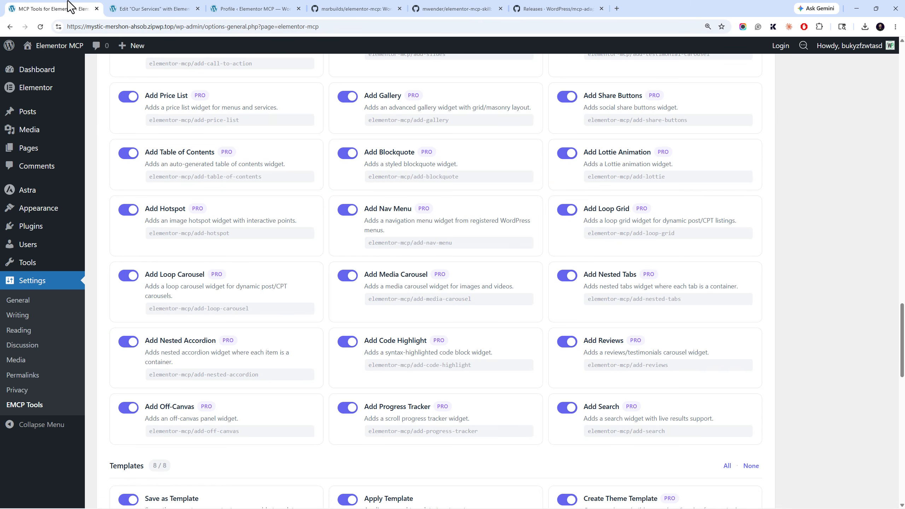
left_click(62, 132)
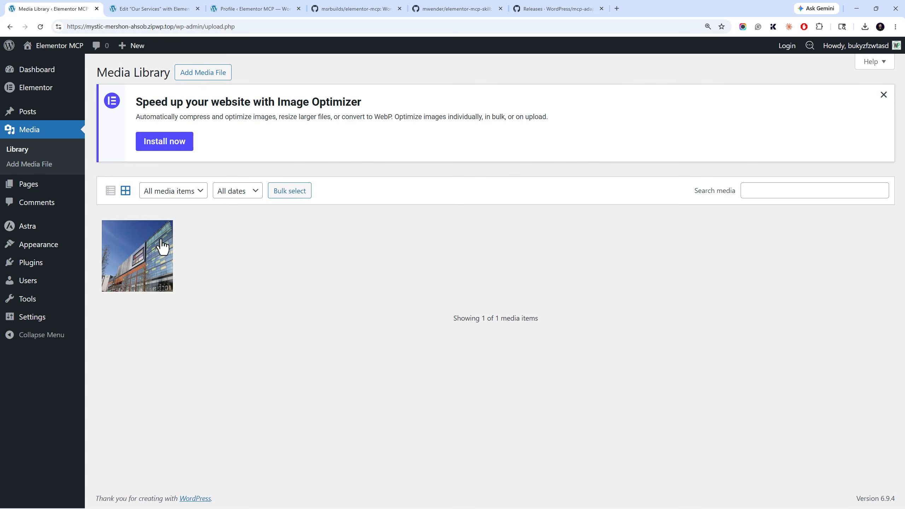
left_click(161, 14)
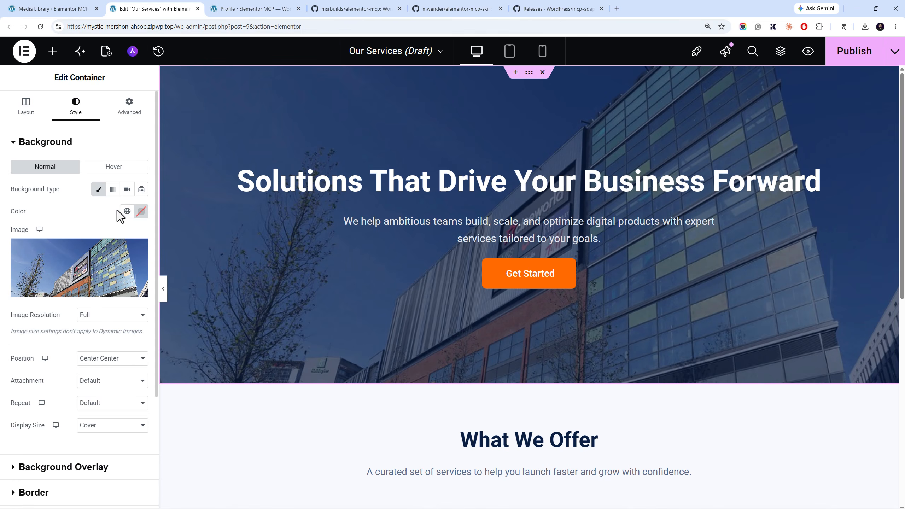
Inspect the hero description, the What We Offer heading and intro text, and the Web Development card's heading and icon
left_click(533, 228)
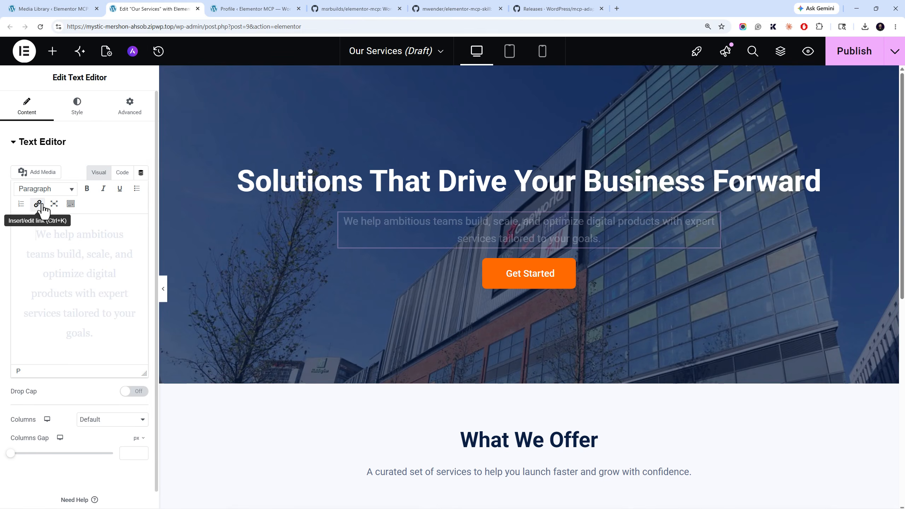
scroll(326, 249, "down", 5)
scroll(328, 251, "up", 3)
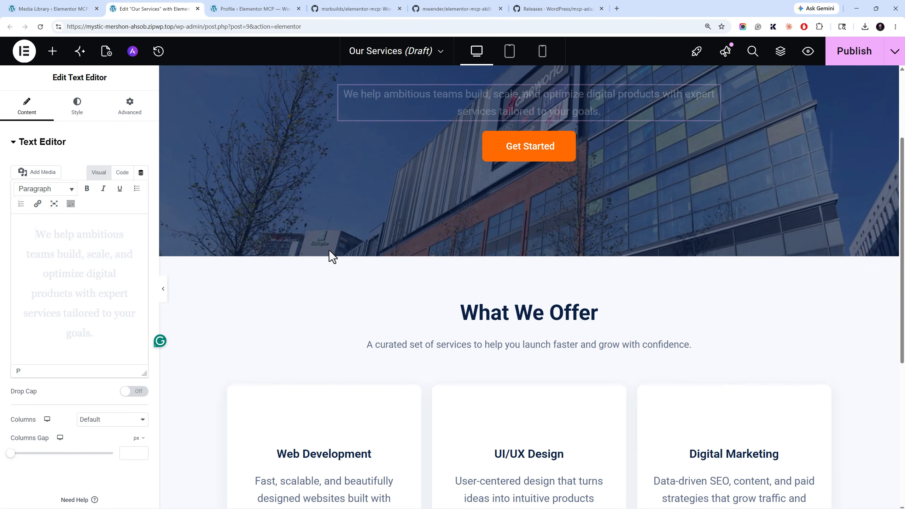
left_click(508, 316)
left_click(513, 342)
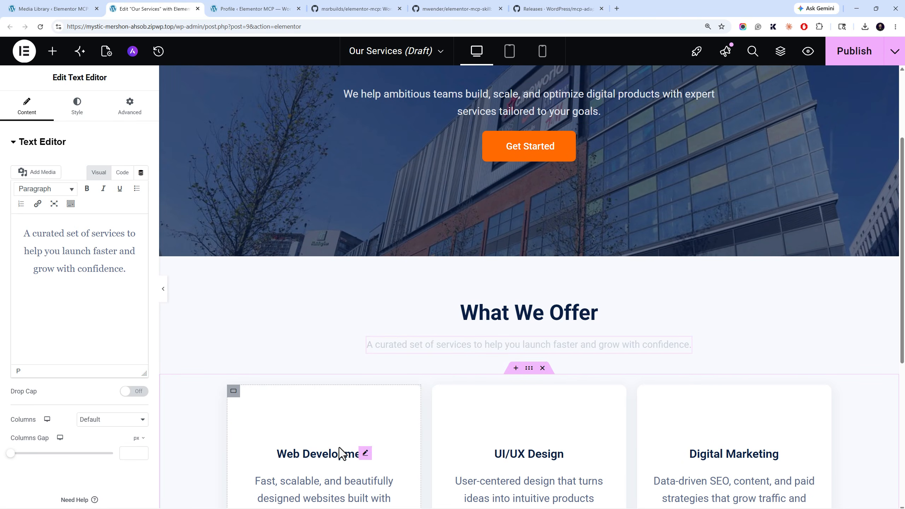
left_click(351, 459)
scroll(319, 397, "down", 5)
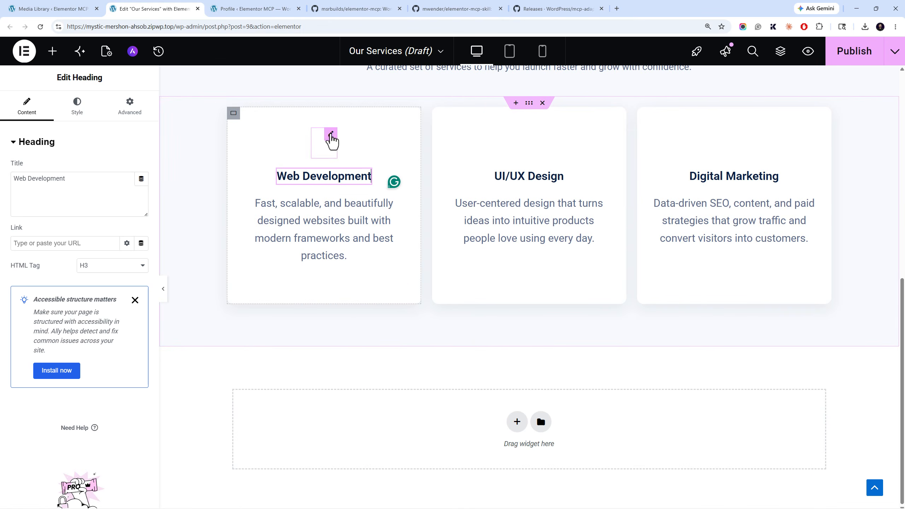
left_click(322, 143)
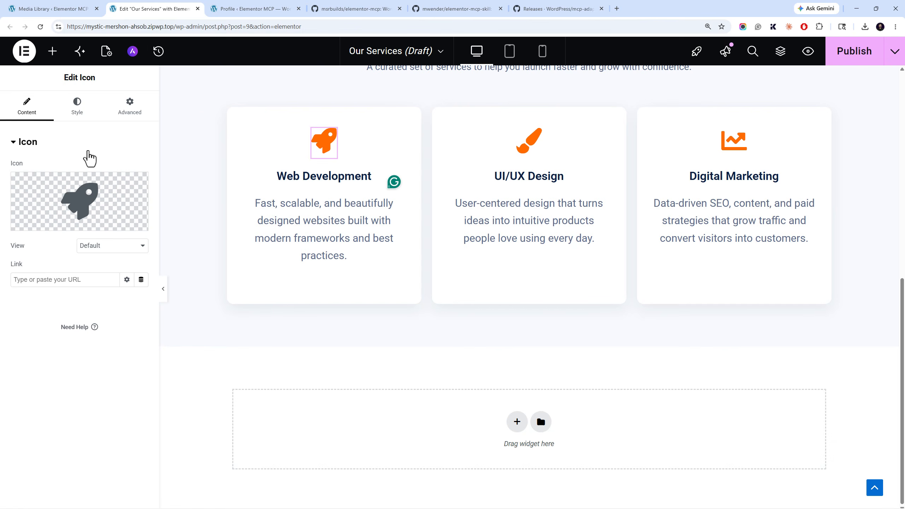
scroll(261, 162, "up", 3)
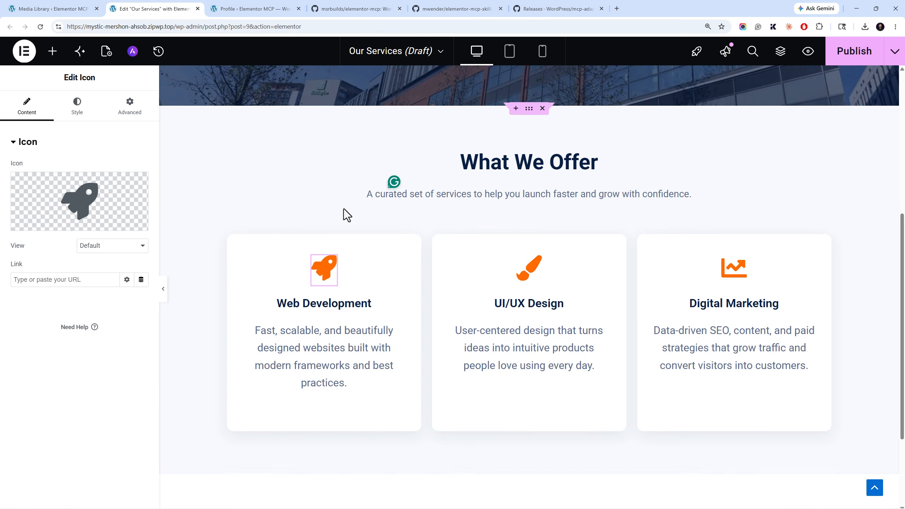
Examine the UI/UX Design heading and the Web Development card's container, icon, heading and description as separate native elements
left_click(549, 305)
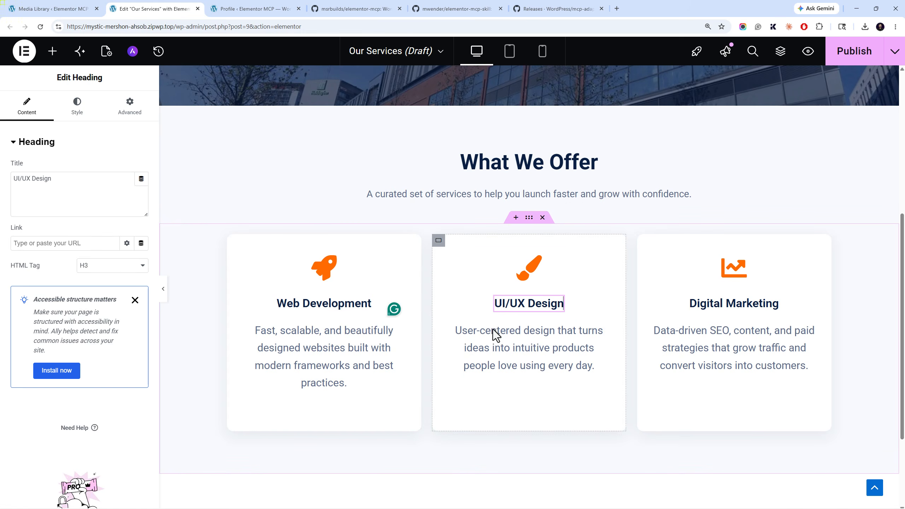
left_click(299, 353)
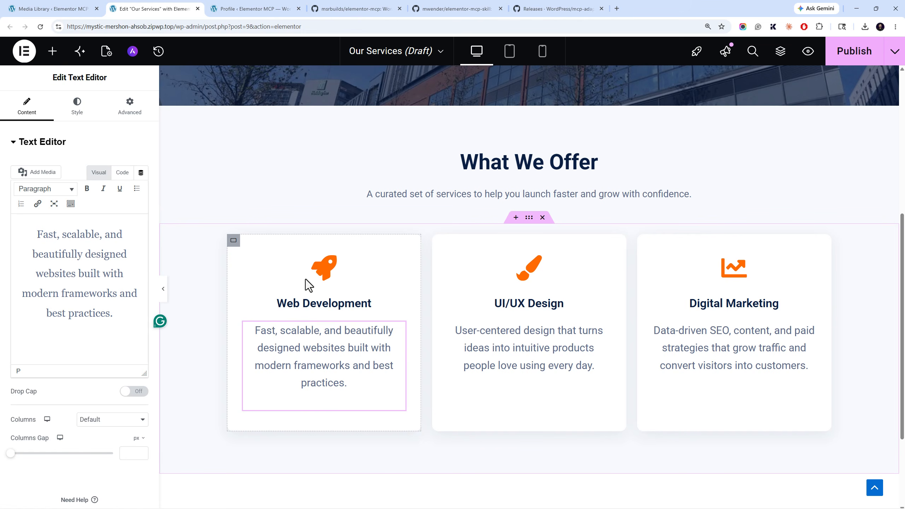
left_click(233, 243)
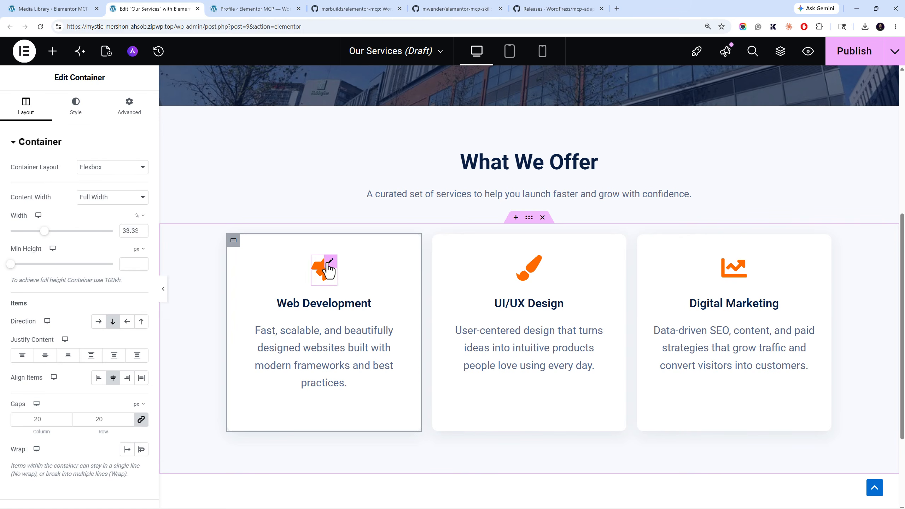
left_click(335, 267)
left_click(349, 314)
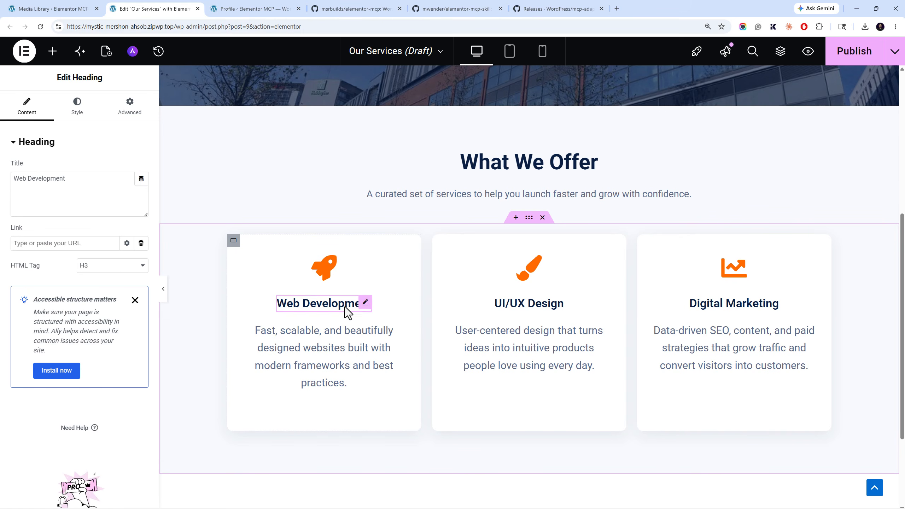
left_click(360, 352)
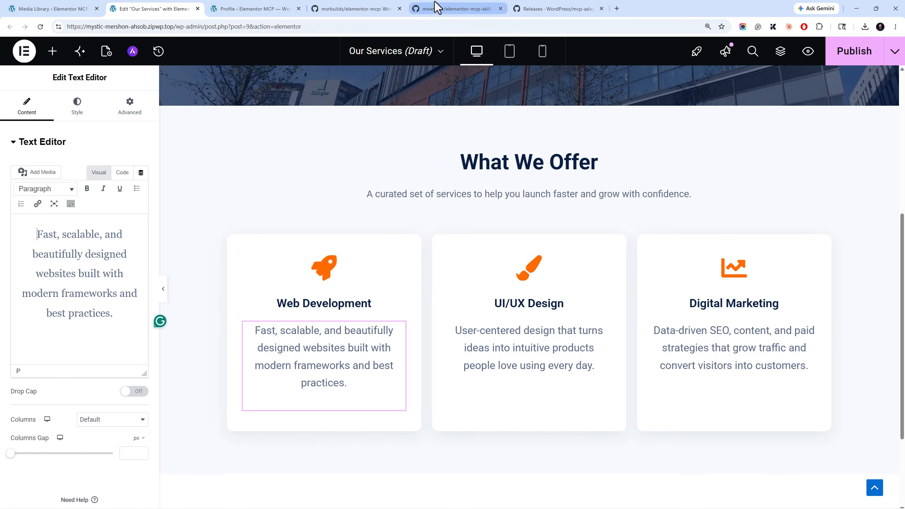
Review the elementor-mcp-skill repository's README on GitHub, with a brief look at the elementor-mcp repository
left_click(456, 9)
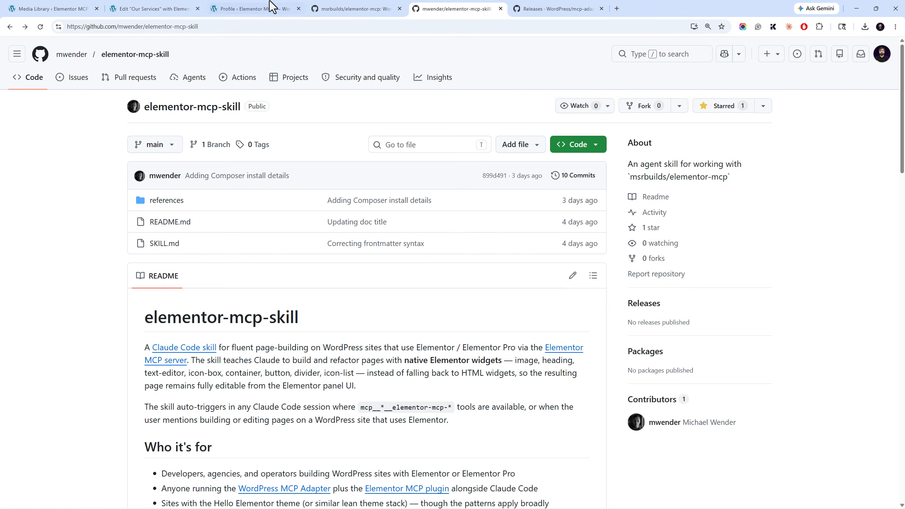
left_click(335, 9)
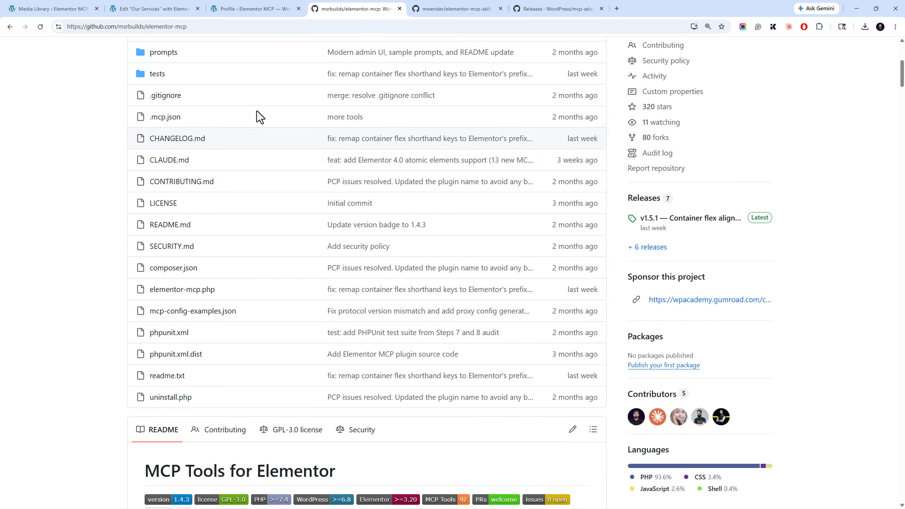
left_click(417, 9)
scroll(118, 269, "down", 10)
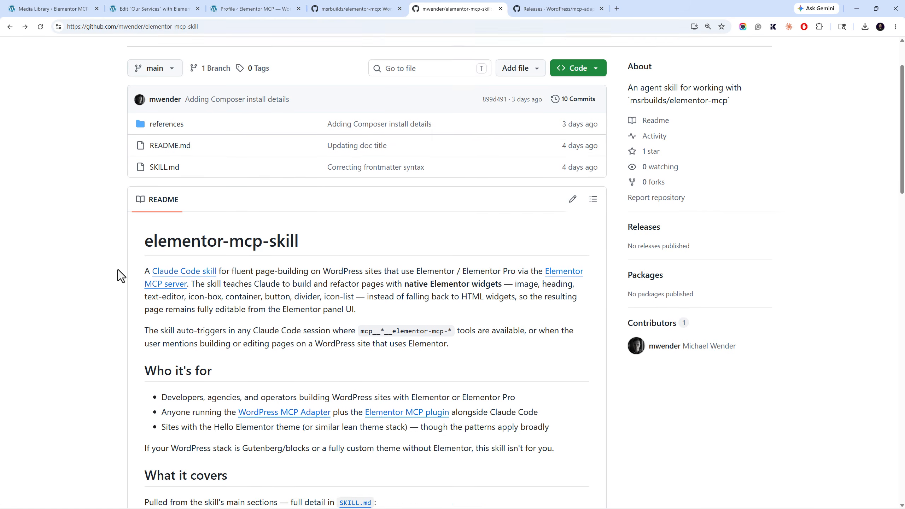
scroll(119, 269, "down", 20)
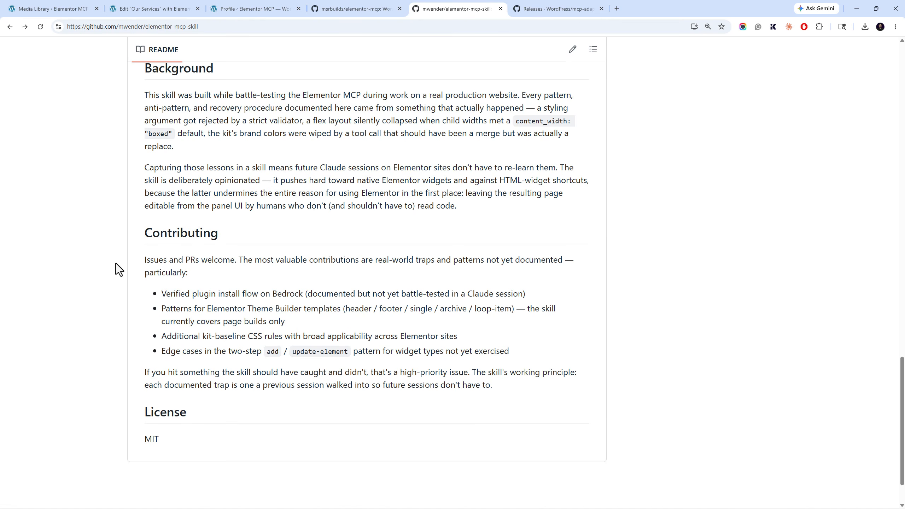
scroll(116, 263, "down", 2)
scroll(101, 255, "up", 20)
scroll(94, 238, "up", 8)
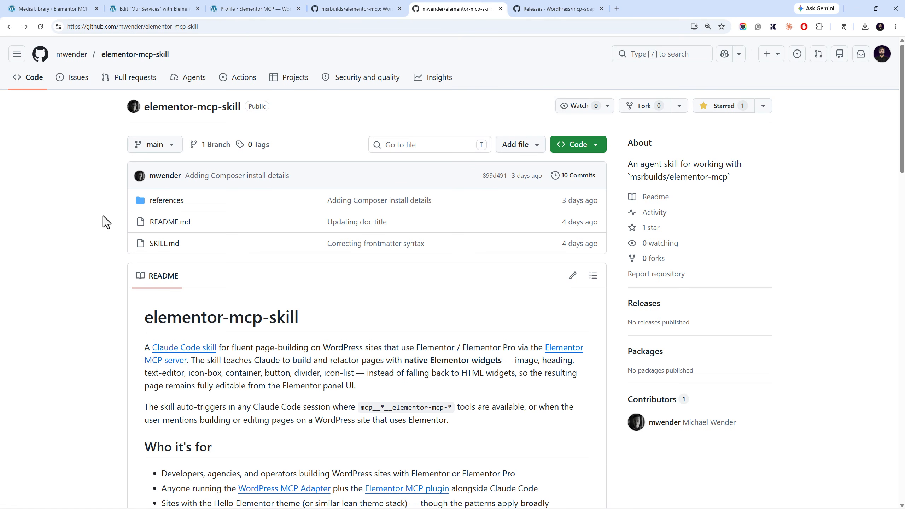
scroll(89, 211, "down", 3)
scroll(86, 207, "up", 3)
Download the elementor-mcp-skill repository as a ZIP file
left_click(600, 150)
left_click(441, 303)
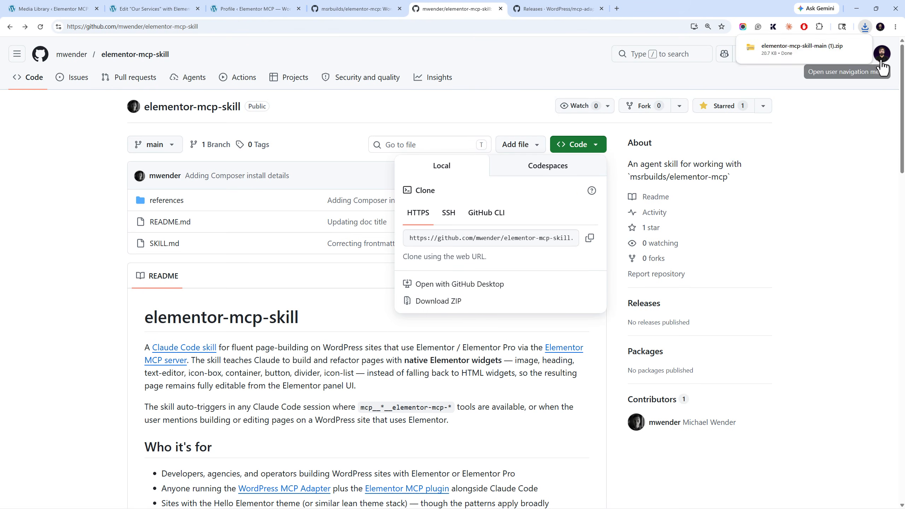
left_click(720, 252)
Switch to File Explorer and arrange the emcp-urdu-tutorial project window over the elementor-mcp-skill-main.zip window with both accessible
key("alt+Tab")
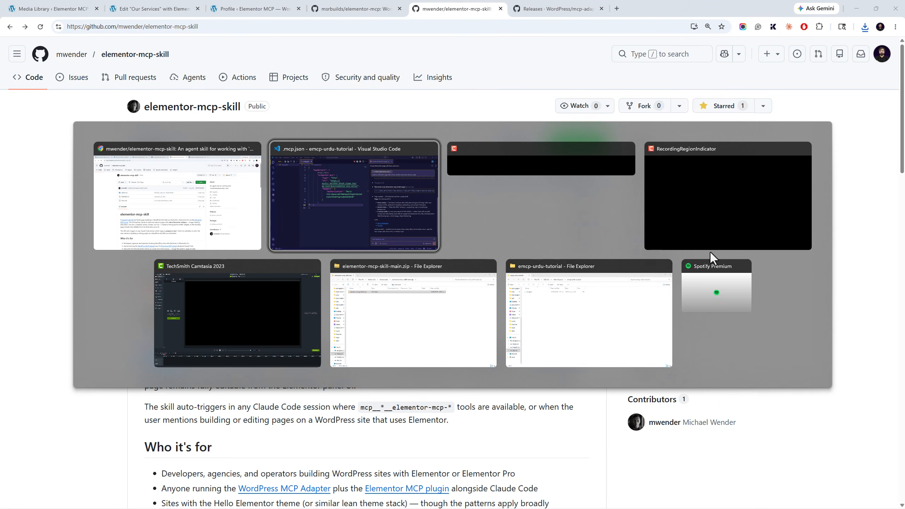
left_click(450, 296)
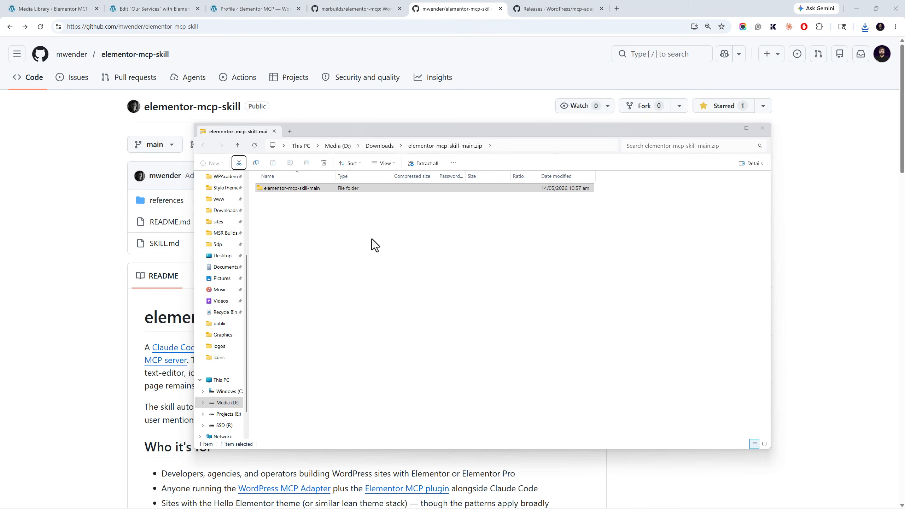
key("alt+Tab")
left_click(711, 237)
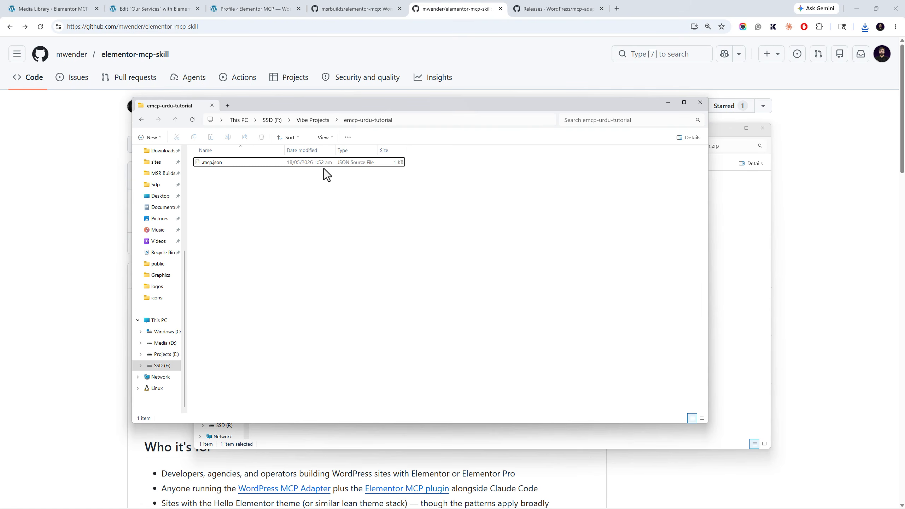
left_click_drag(333, 109, 332, 167)
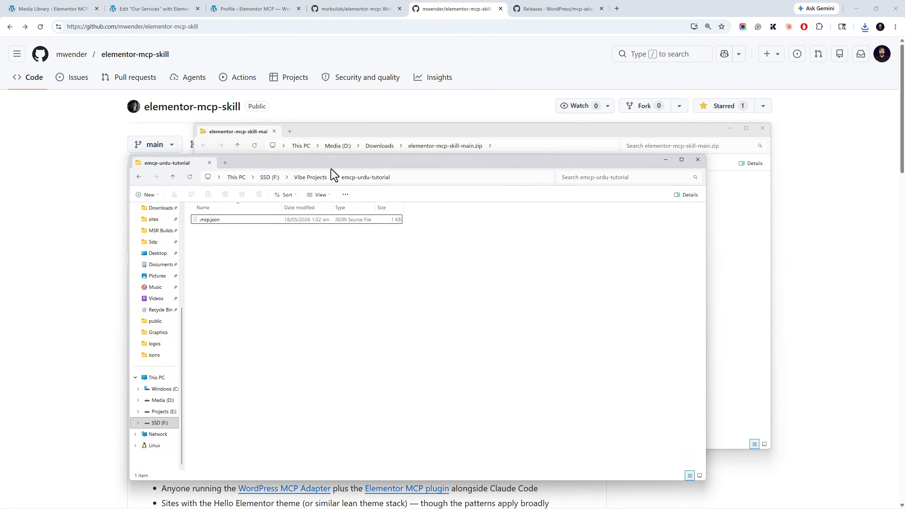
Create a folder named .claude in the emcp-urdu-tutorial project folder
right_click(333, 306)
mouse_move(401, 370)
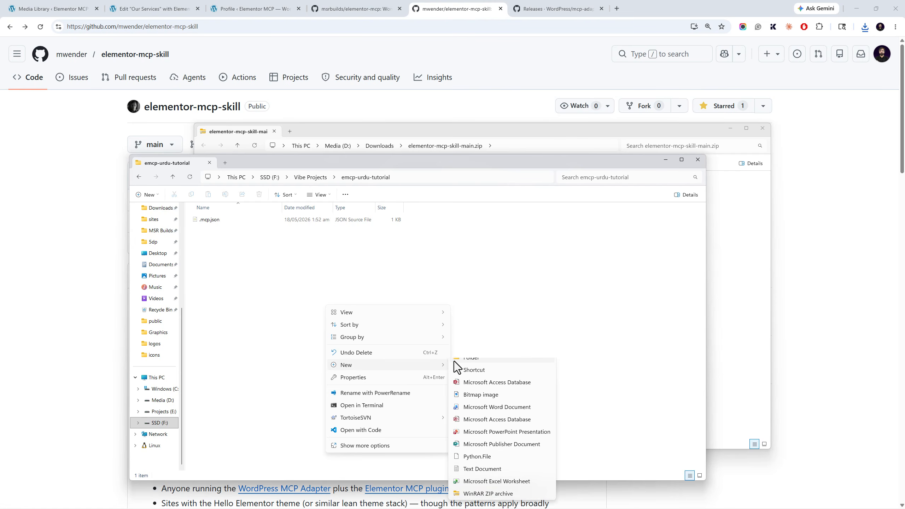
left_click(464, 363)
type(".")
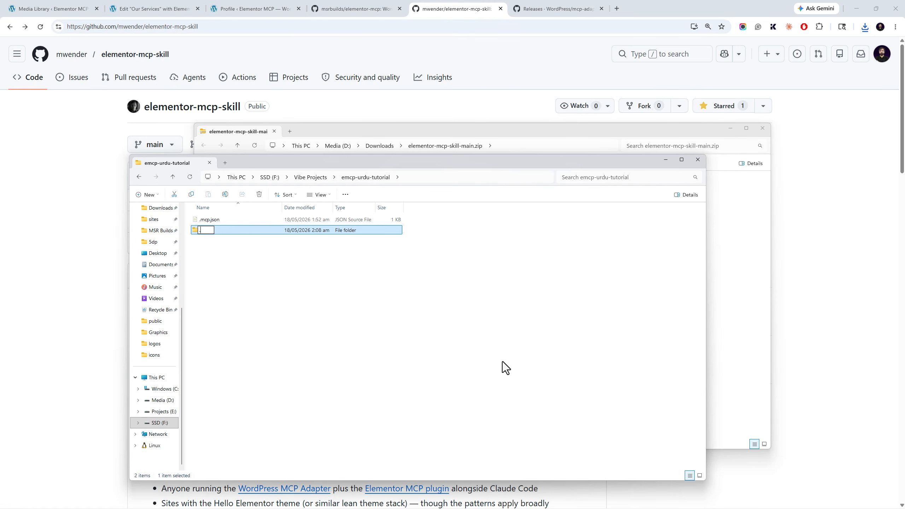
type("claude")
key("Return")
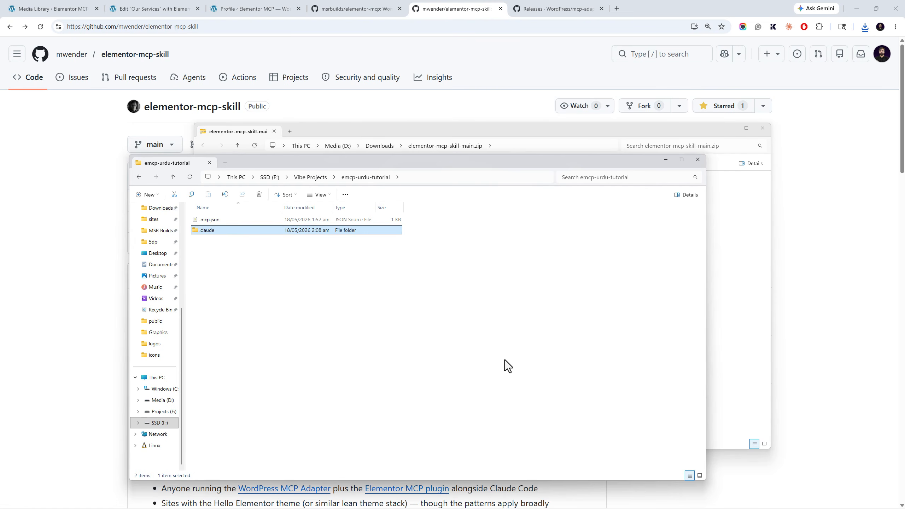
Create a folder named skills inside the .claude folder and open it
double_click(194, 234)
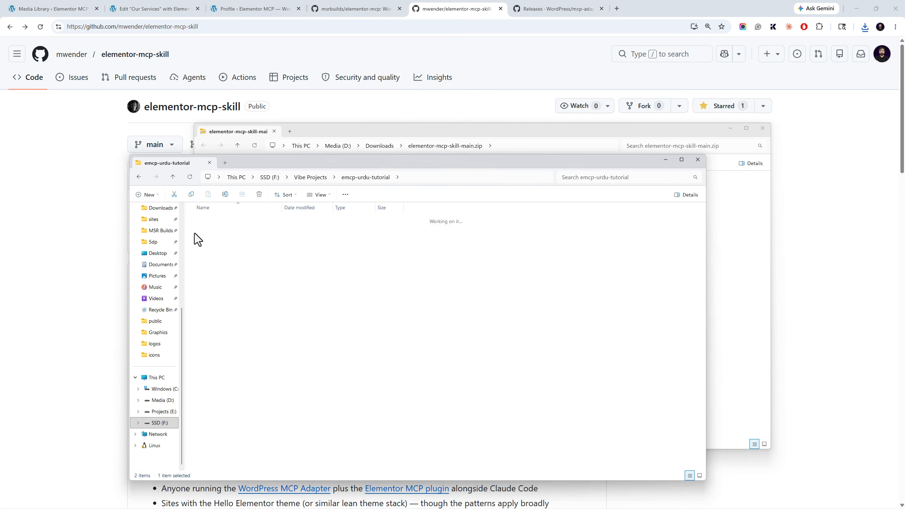
right_click(293, 220)
mouse_move(308, 285)
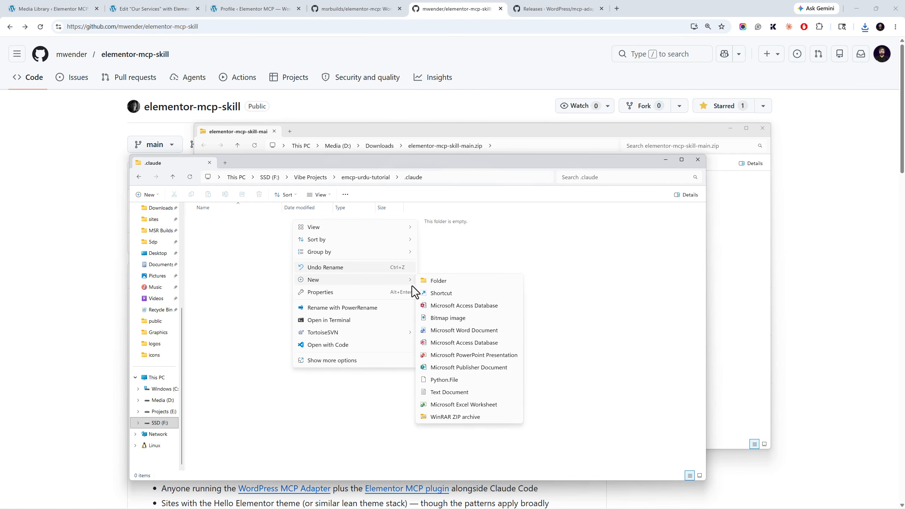
left_click(423, 285)
type("askills")
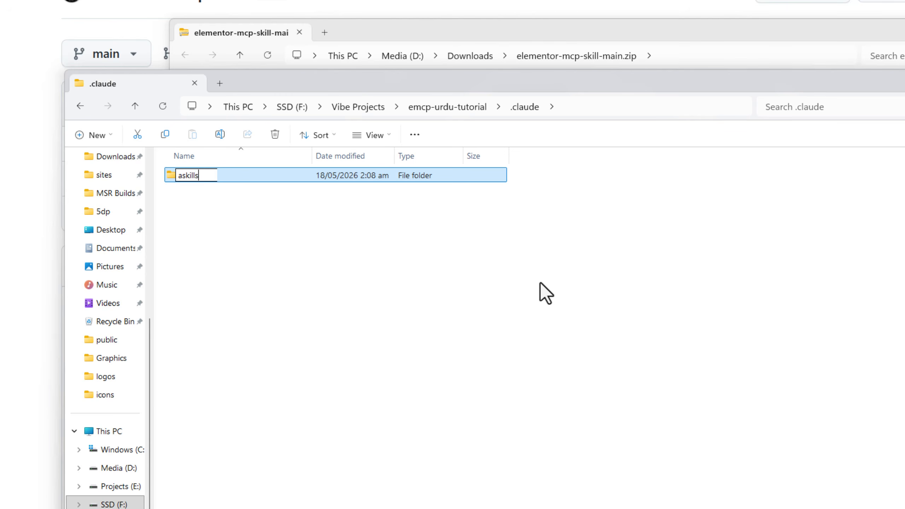
key("BackSpace")
key("BackSpace")
key("BackSpace")
key("BackSpace")
key("BackSpace")
key("BackSpace")
type("skills")
key("Return")
key("Return")
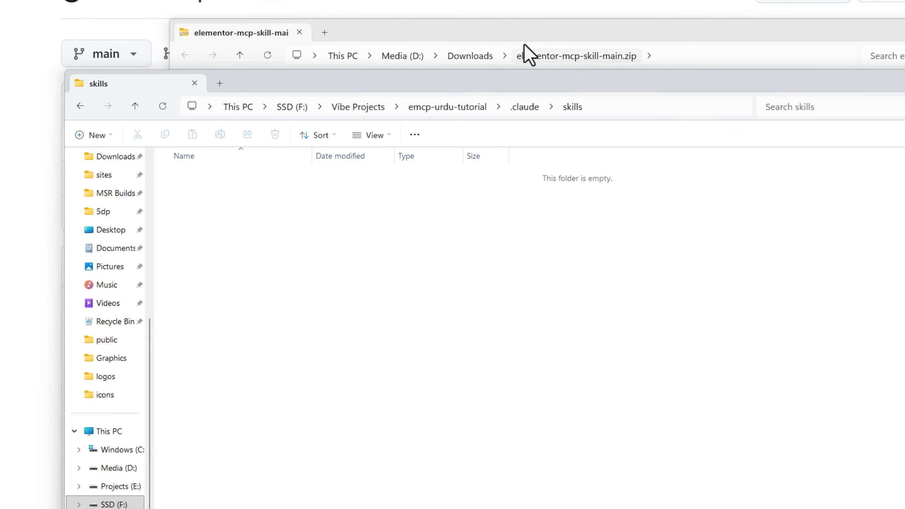
Copy the elementor-mcp-skill-main folder from the ZIP archive into the project's .claude/skills folder
left_click(573, 33)
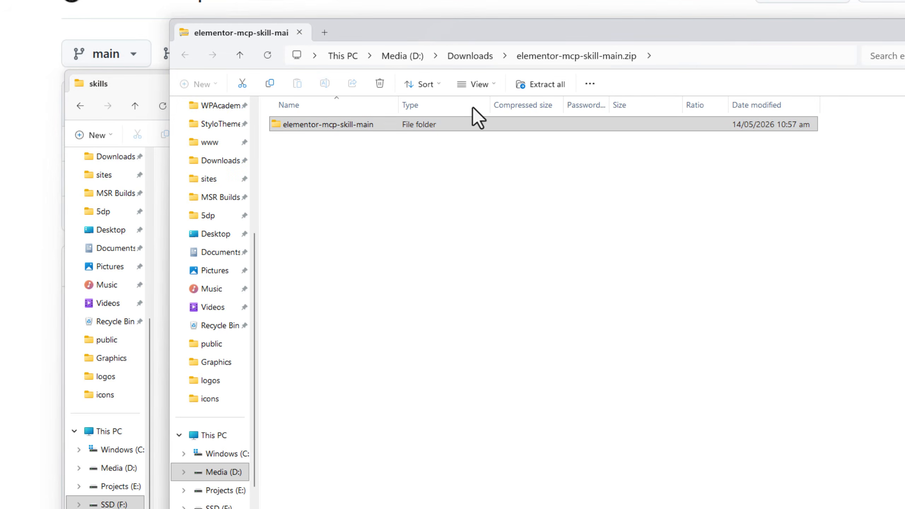
left_click_drag(630, 26, 756, 0)
left_click(638, 58)
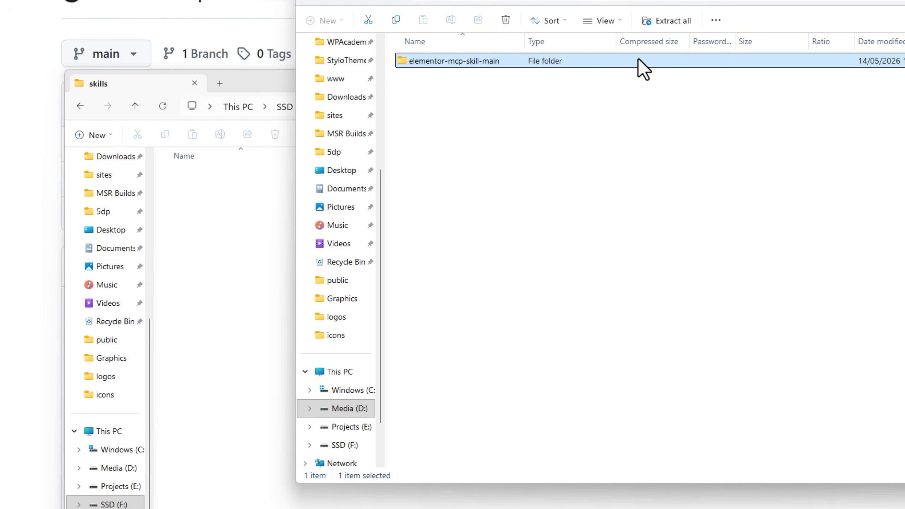
key("ctrl+c")
left_click(253, 278)
key("ctrl+v")
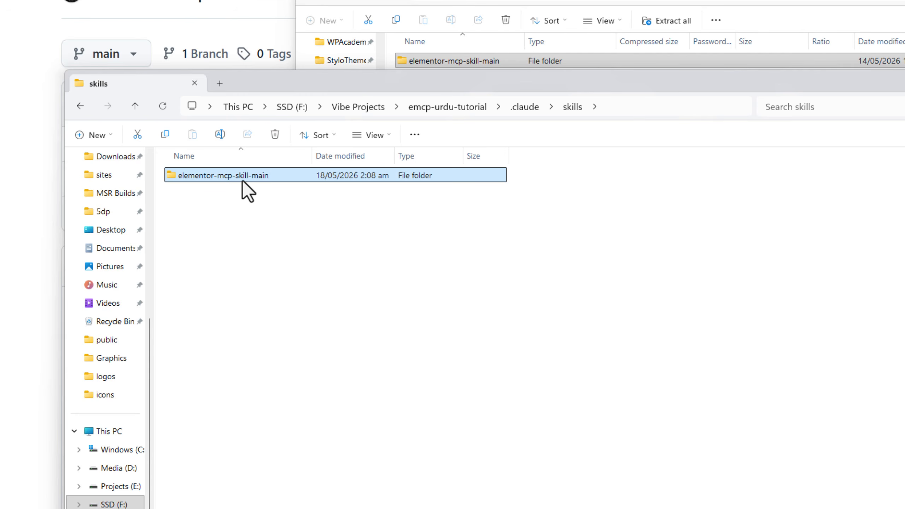
Rename the copied elementor-mcp-skill-main folder to elementor-mcp-skill
left_click(243, 180)
key("End")
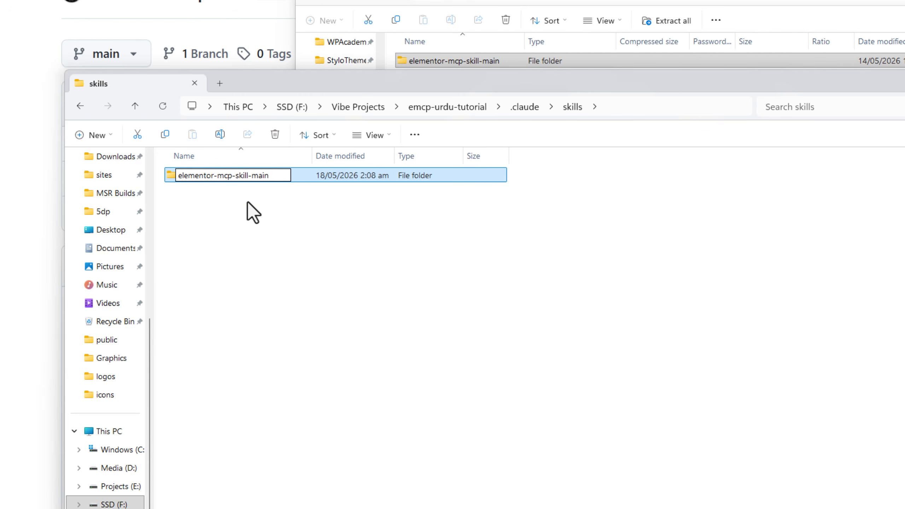
key("BackSpace")
key("BackSpace")
key("BackSpace")
key("BackSpace")
key("BackSpace")
key("BackSpace")
key("Return")
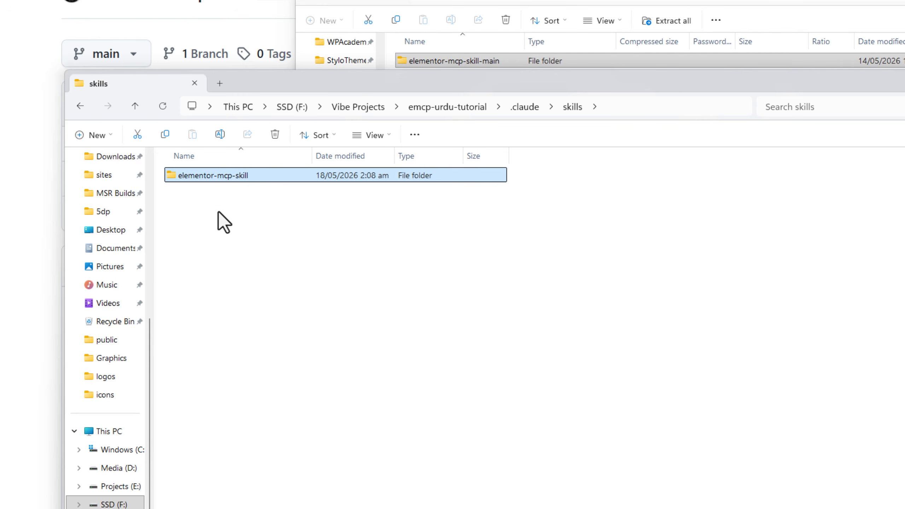
Open the elementor-mcp-skill folder to check its files, and close the ZIP archive window
double_click(237, 182)
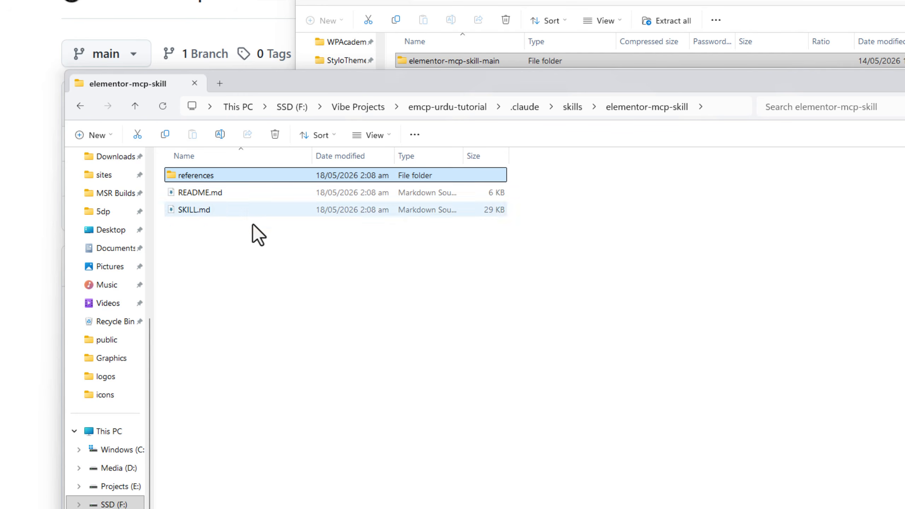
left_click(902, 214)
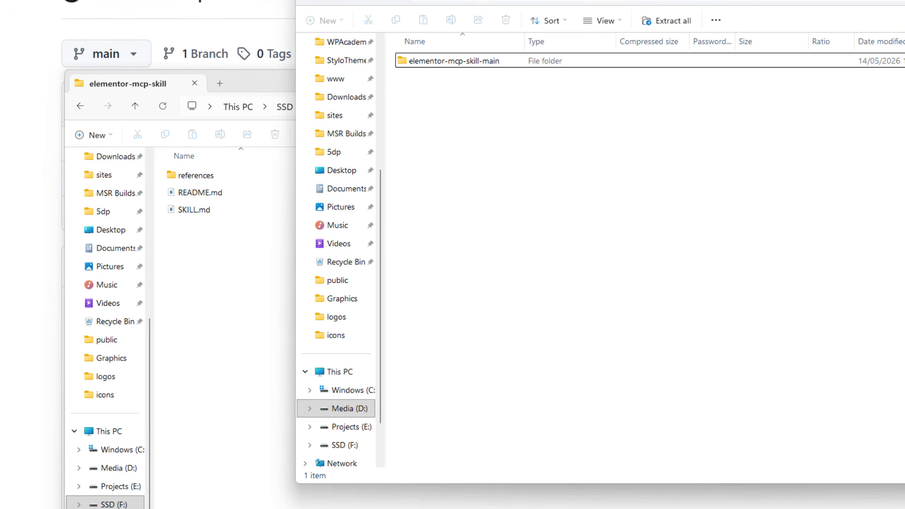
left_click(838, 94)
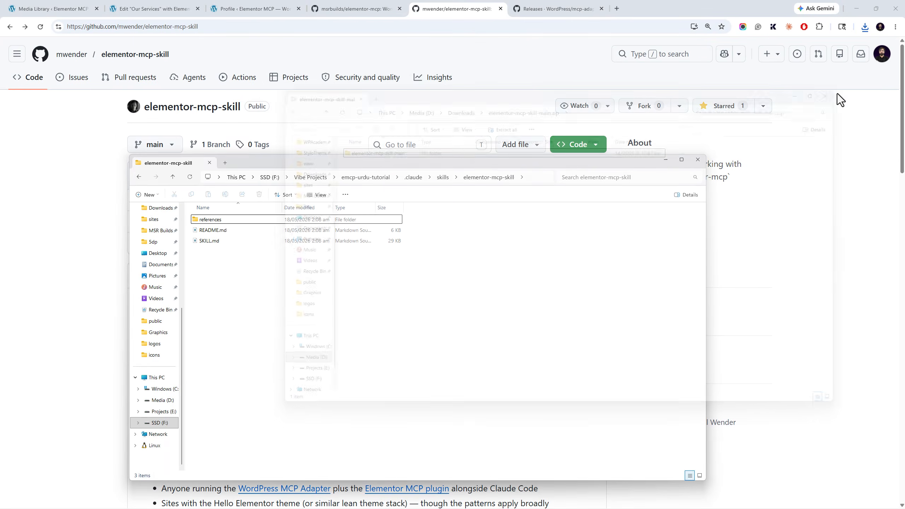
Open the sample prompts in the WordPress site's EMCP Tools settings and copy the Local Business prompt
left_click(50, 8)
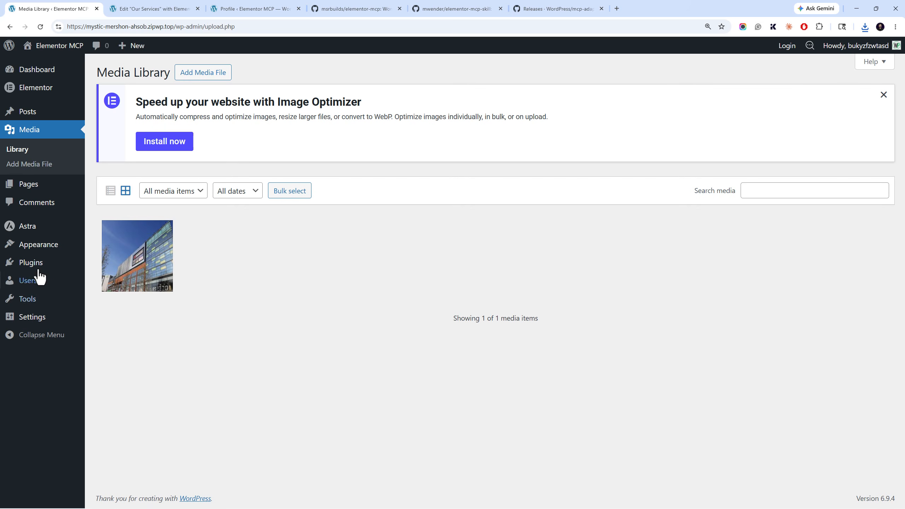
mouse_move(45, 324)
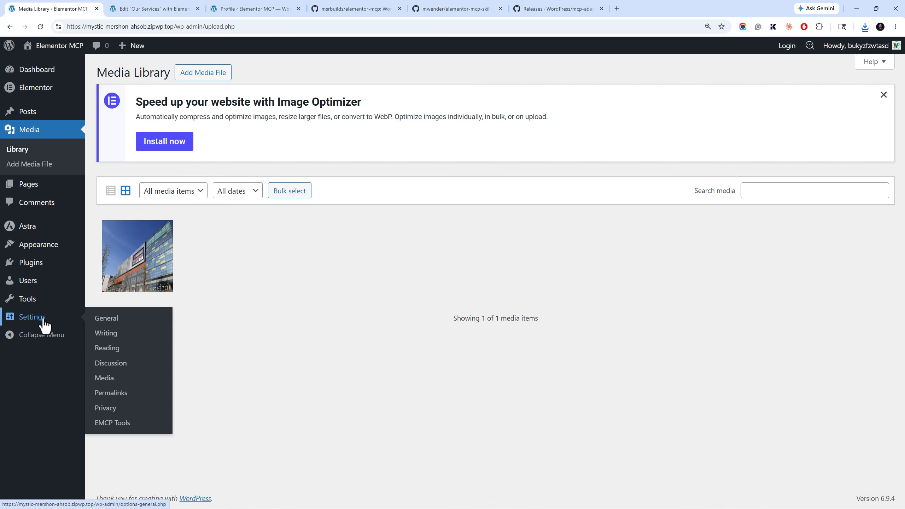
left_click(123, 424)
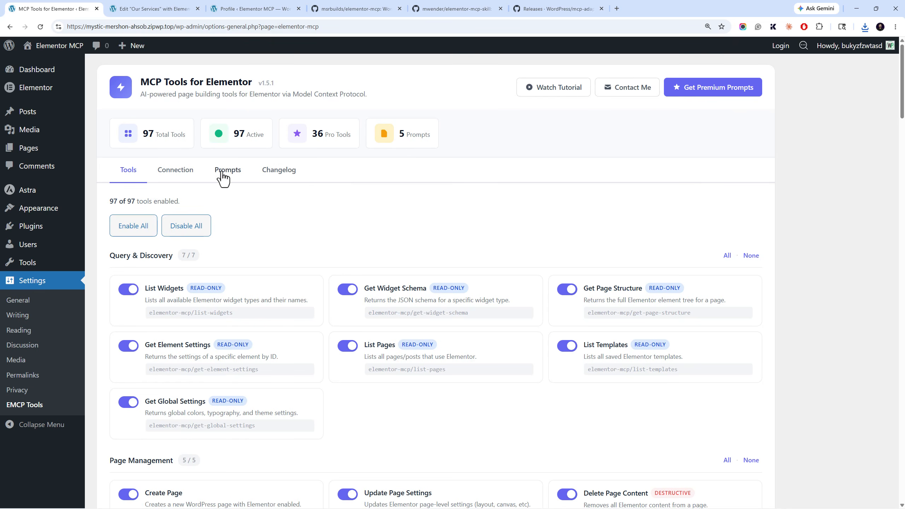
left_click(236, 170)
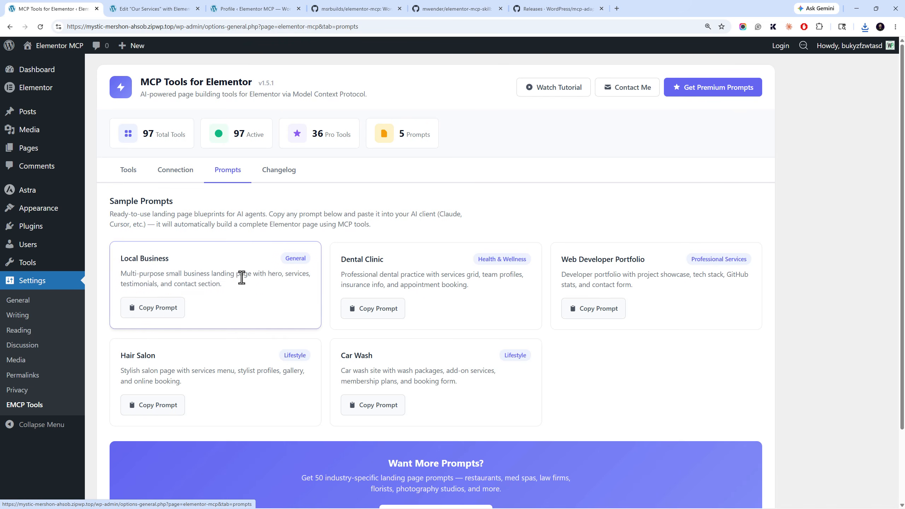
scroll(222, 272, "down", 2)
scroll(223, 272, "up", 2)
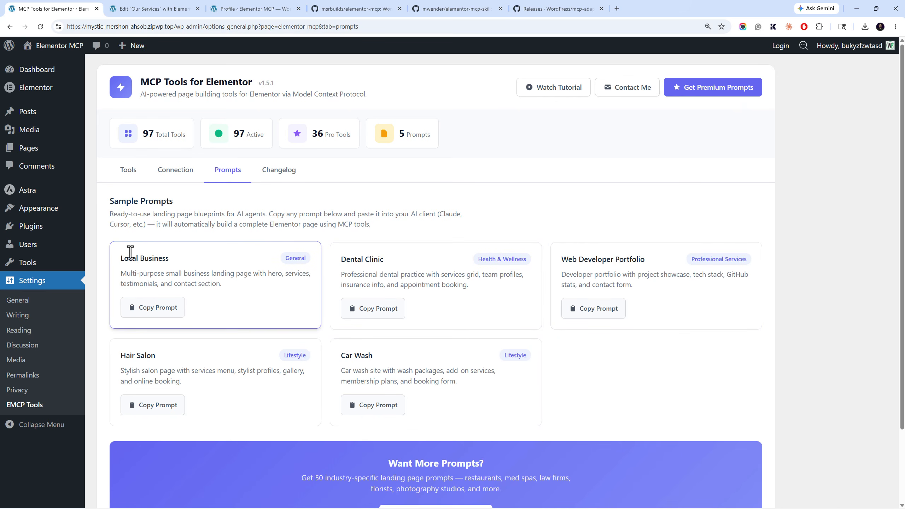
left_click(170, 308)
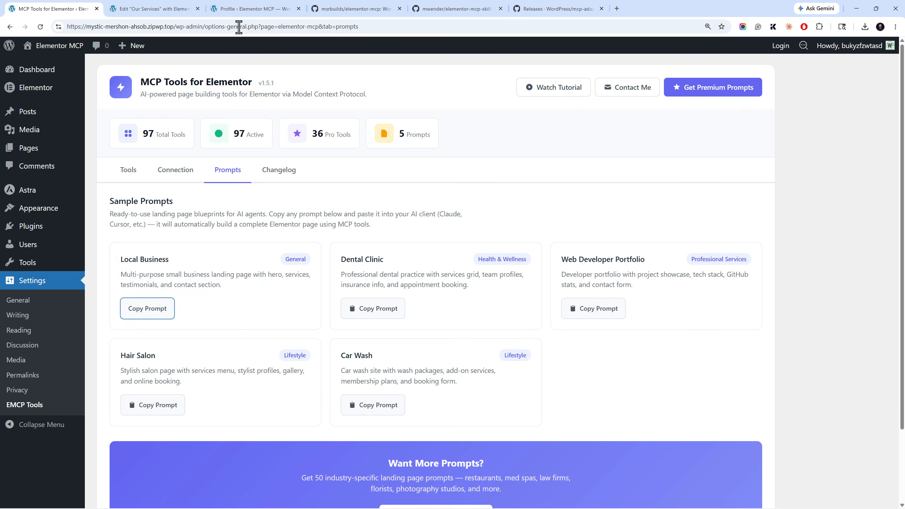
Find the 50+ Premium Prompts Pack in the msrbuilds/elementor-mcp README and open its product page in a separate tab
left_click(333, 8)
scroll(642, 249, "down", 20)
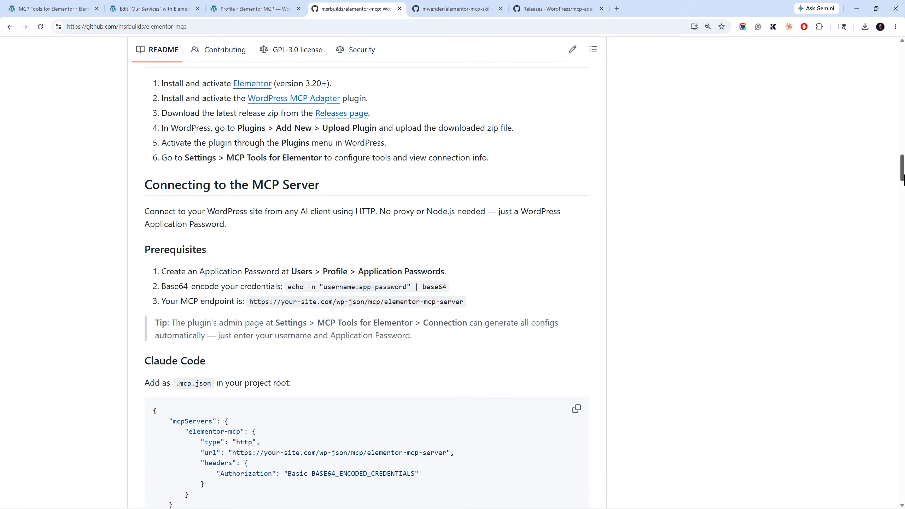
scroll(487, 181, "up", 10)
middle_click(406, 186)
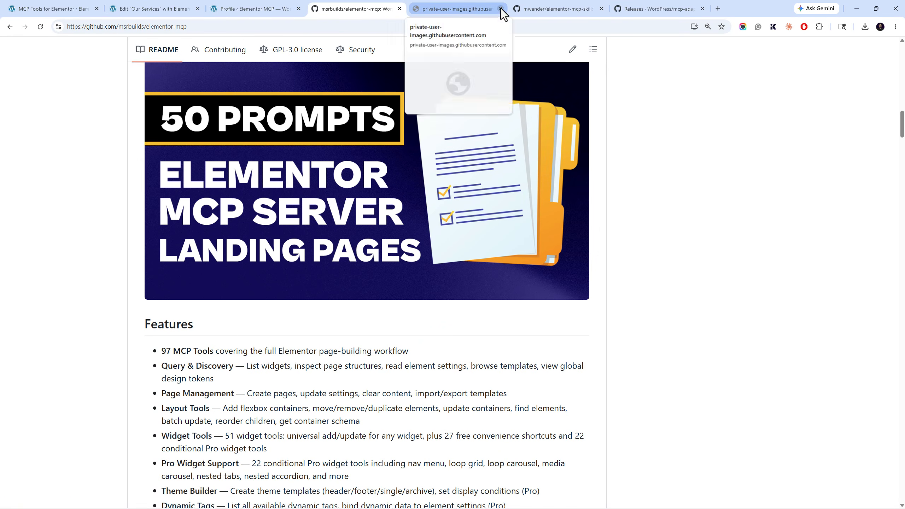
scroll(269, 192, "up", 7)
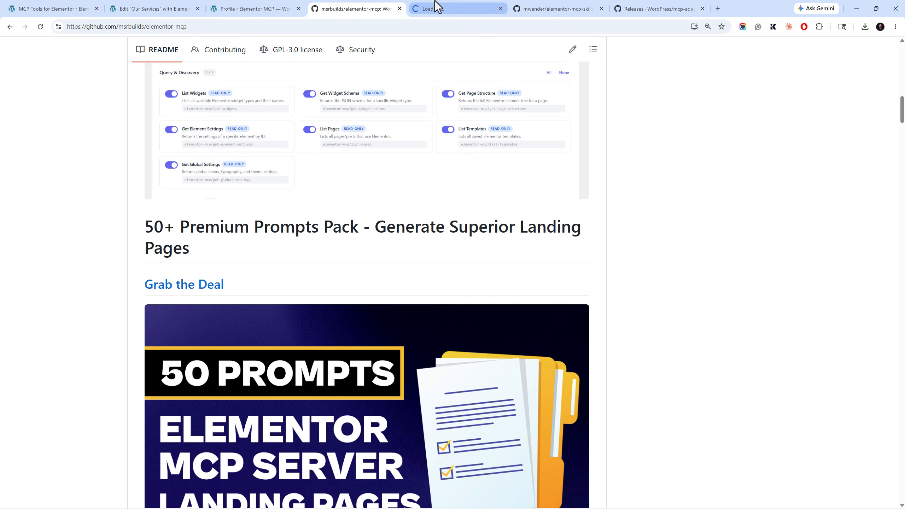
left_click(436, 7)
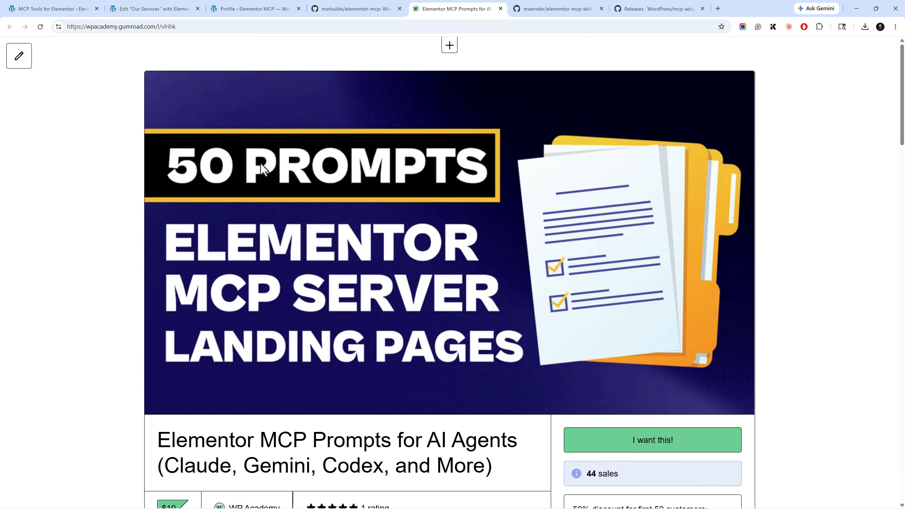
Examine the prompt pack's description, price, sales figure and discount offer on the product page
scroll(260, 164, "down", 3)
scroll(261, 164, "down", 6)
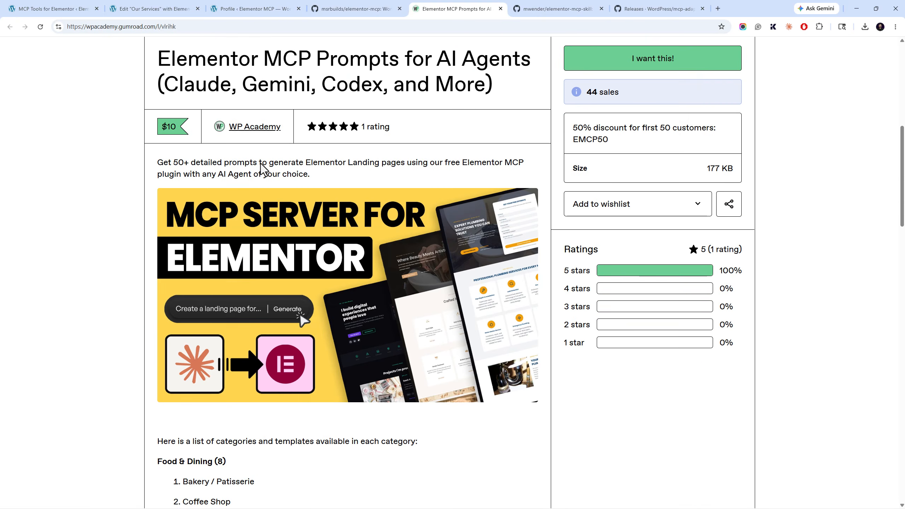
scroll(260, 163, "up", 3)
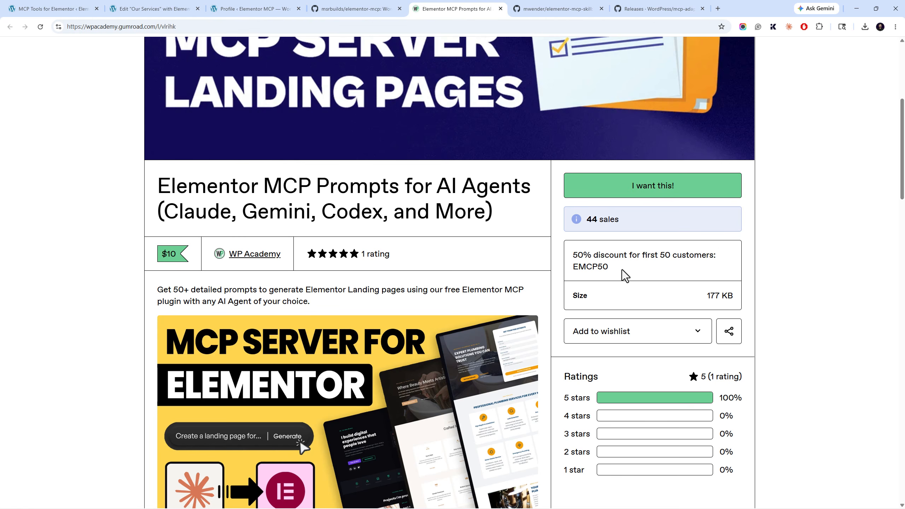
triple_click(610, 265)
left_click(594, 216)
triple_click(596, 216)
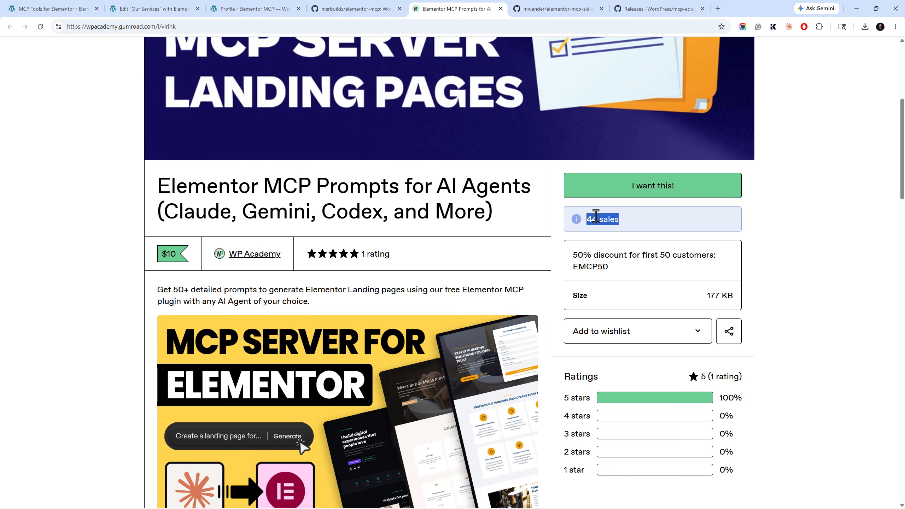
triple_click(166, 254)
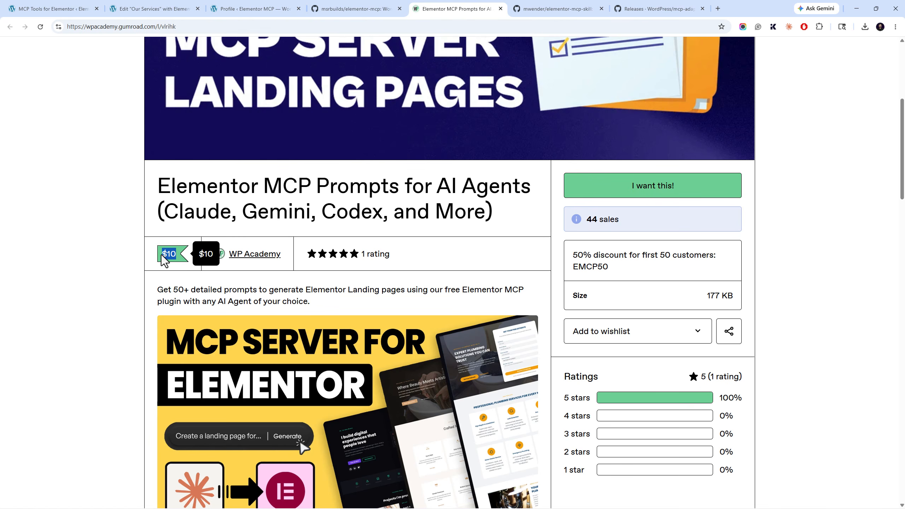
left_click(601, 244)
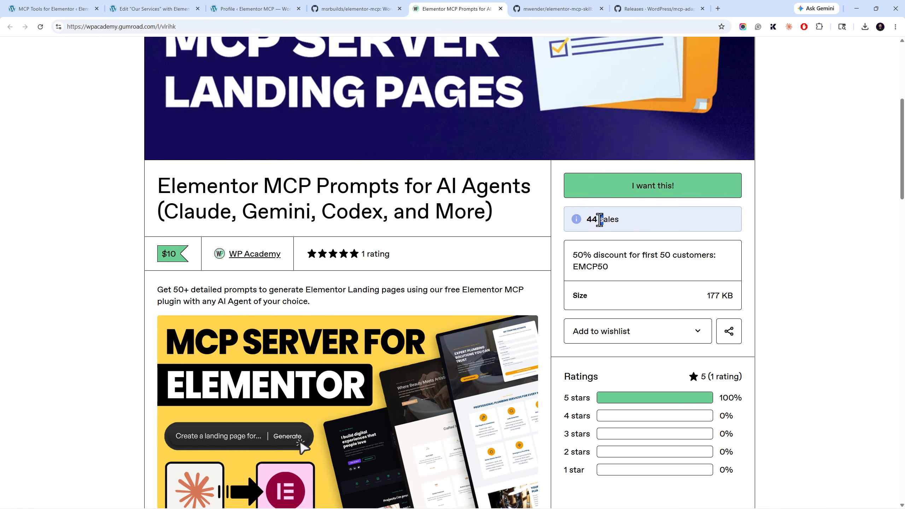
left_click_drag(603, 218, 593, 225)
mouse_move(578, 256)
left_mouse_down()
mouse_move(609, 267)
mouse_move(577, 264)
left_mouse_up()
double_click(586, 267)
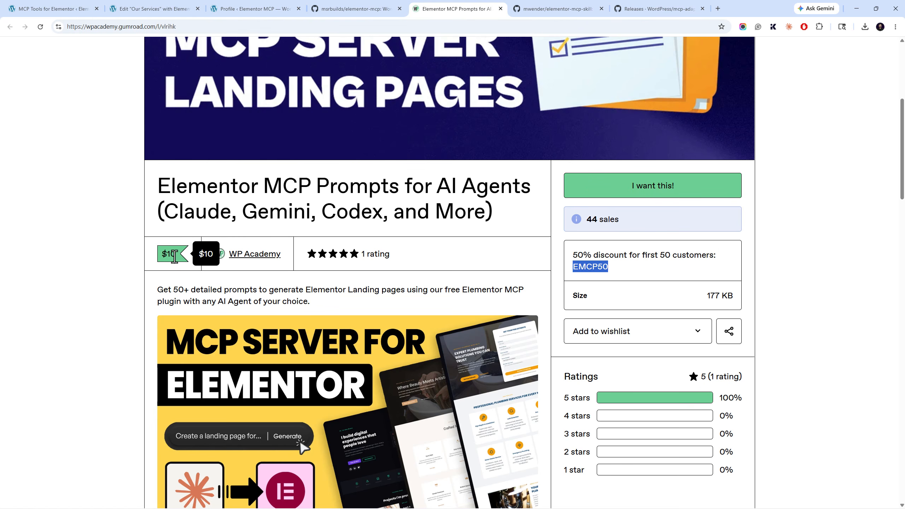
Look through the prompt pack's list of categories and templates, and close the product page
scroll(252, 247, "down", 8)
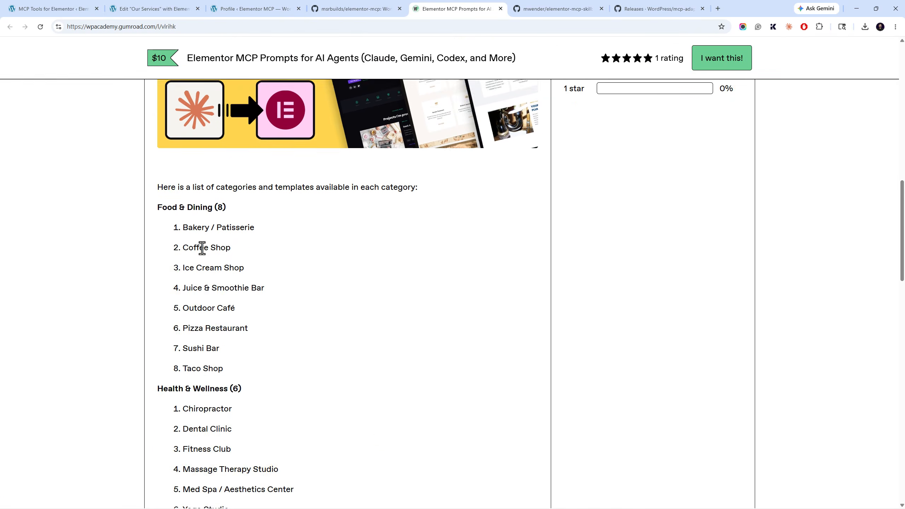
scroll(271, 294, "up", 5)
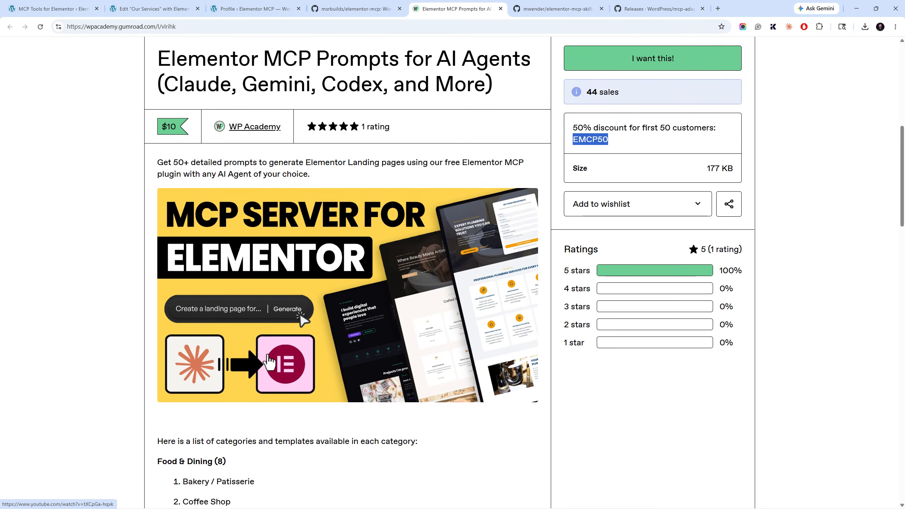
scroll(382, 306, "down", 10)
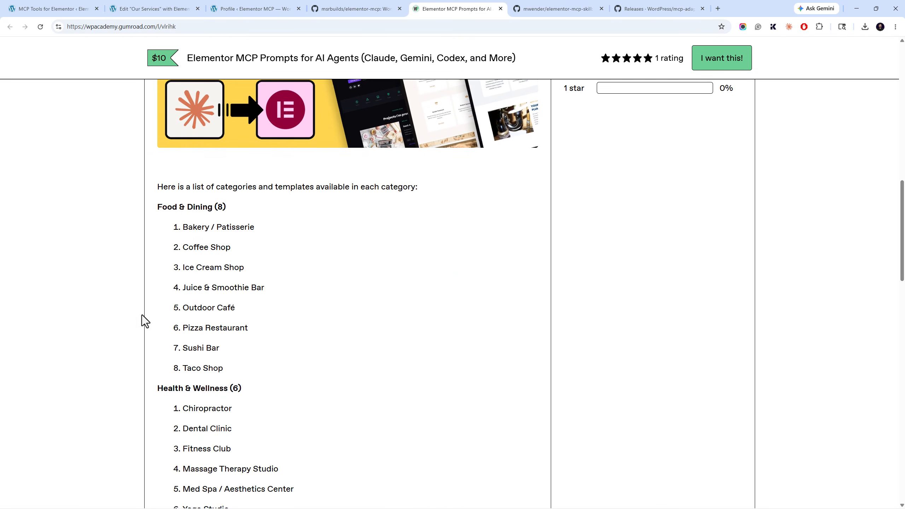
scroll(178, 340, "down", 10)
scroll(178, 339, "up", 11)
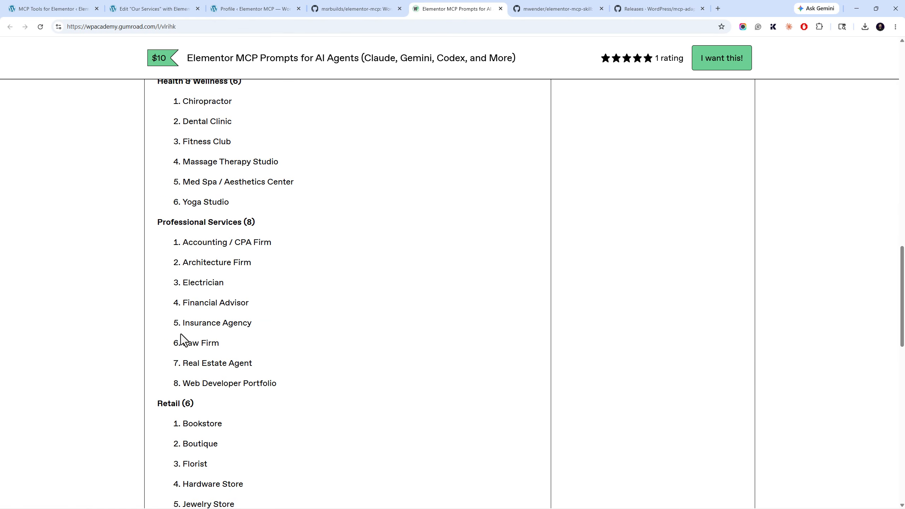
left_click(500, 8)
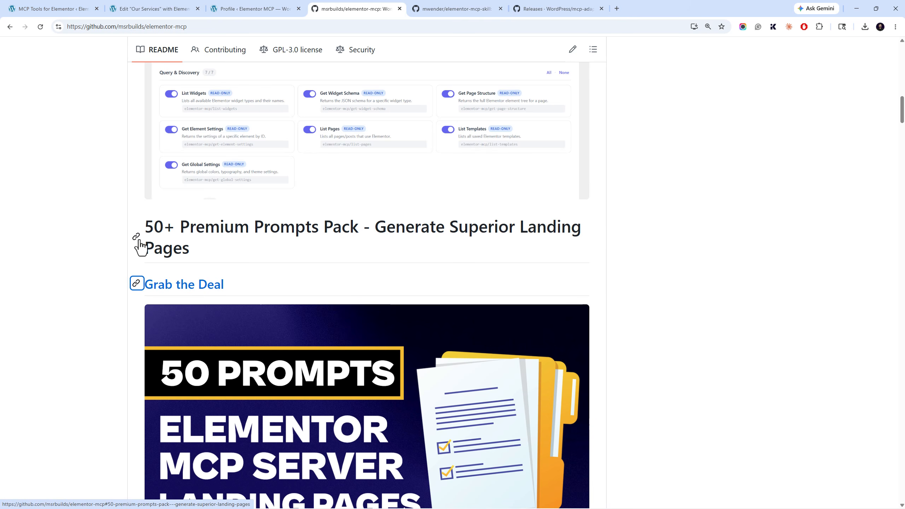
Switch to VS Code, paste the Local Business prompt into the Claude Code chat and add "Use elementor-mcp-skill" after its first sentence
key("alt+Tab")
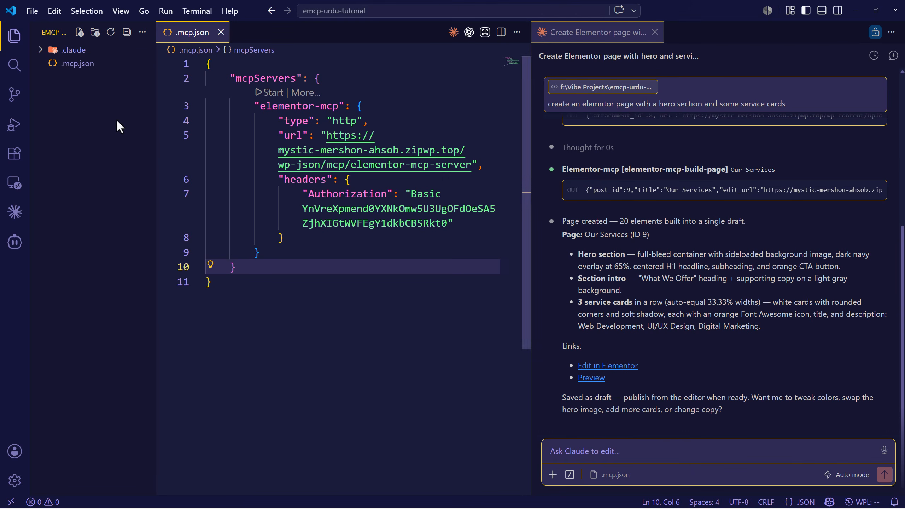
left_click(602, 451)
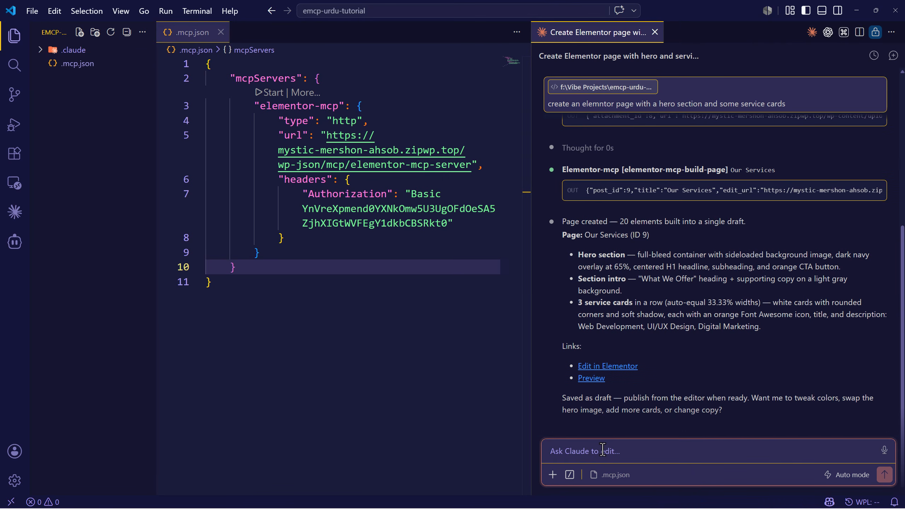
key("ctrl+v")
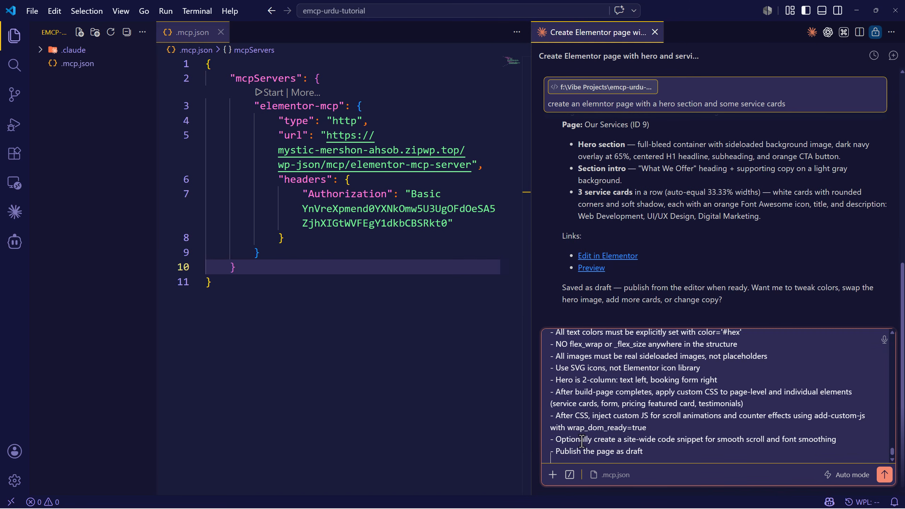
left_click_drag(896, 454, 889, 336)
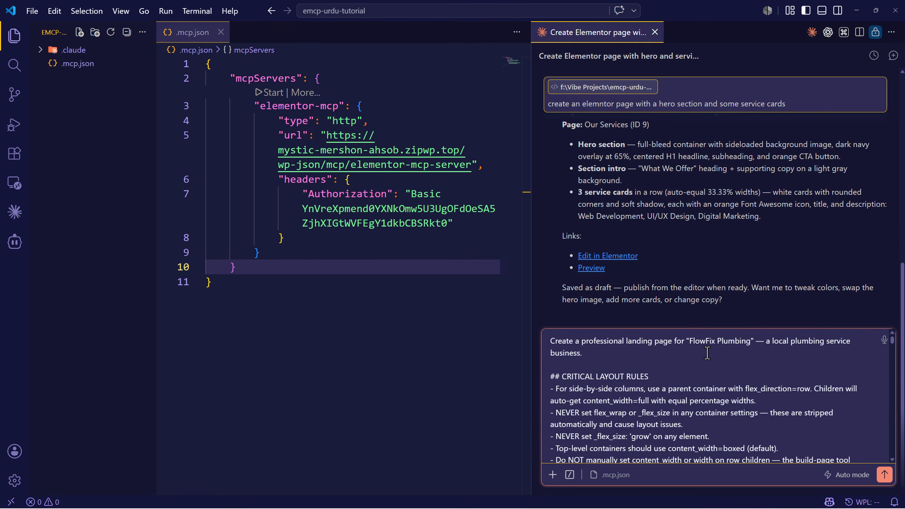
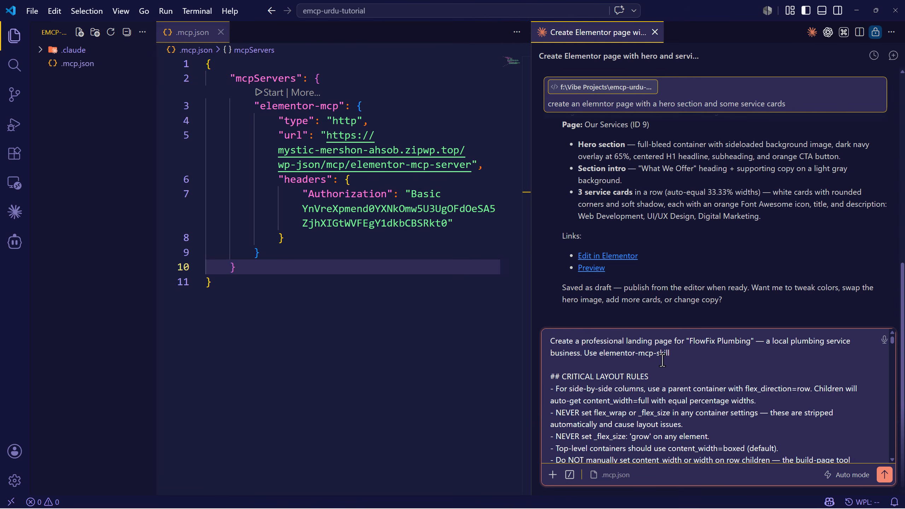
Move through the FlowFix Plumbing prompt line by line and back up to review its instructions
key("Down")
key("Down")
key("Down")
key("Down")
key("Down")
key("Down")
key("Down")
key("Down")
key("Down")
key("Down")
key("Down")
key("Down")
key("Down")
key("Down")
key("Down")
key("Down")
key("Down")
key("Down")
key("Down")
key("Down")
key("Up")
key("Up")
key("Up")
key("Up")
key("Up")
key("Up")
key("Up")
key("Up")
key("Up")
key("Up")
key("Up")
key("Up")
key("Up")
key("Up")
key("Up")
key("Up")
key("Up")
key("Up")
key("Up")
key("Up")
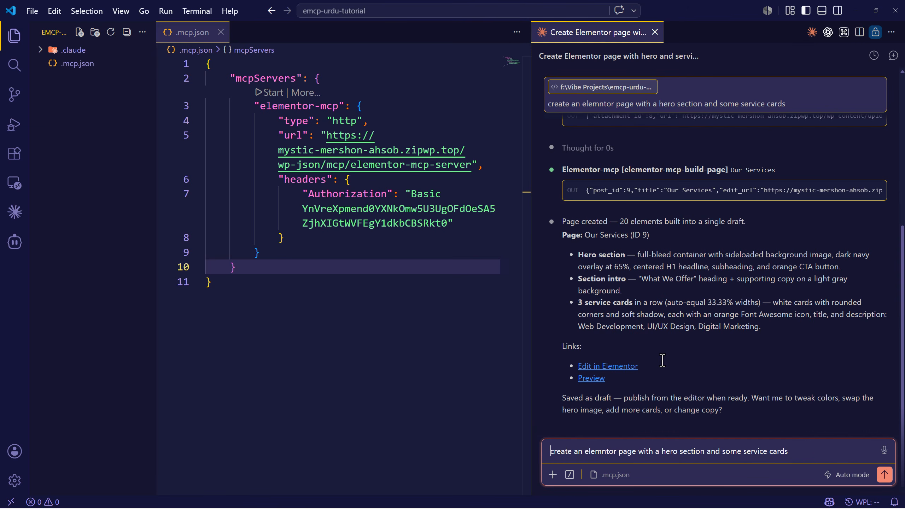
Interrupt the resent hero-section prompt, paste the FlowFix Plumbing prompt with "Use elementor-mcp-skill" into the Claude Code chat and submit it
key("Return")
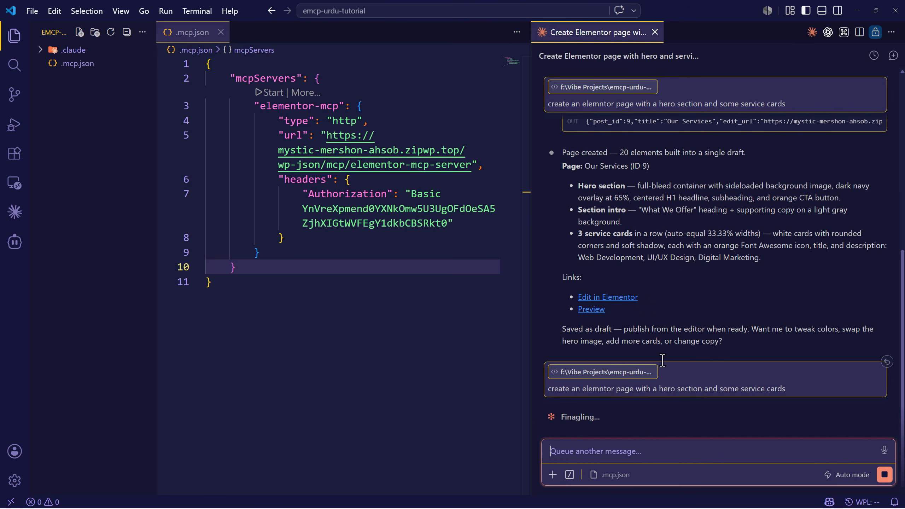
key("Escape")
key("ctrl+v")
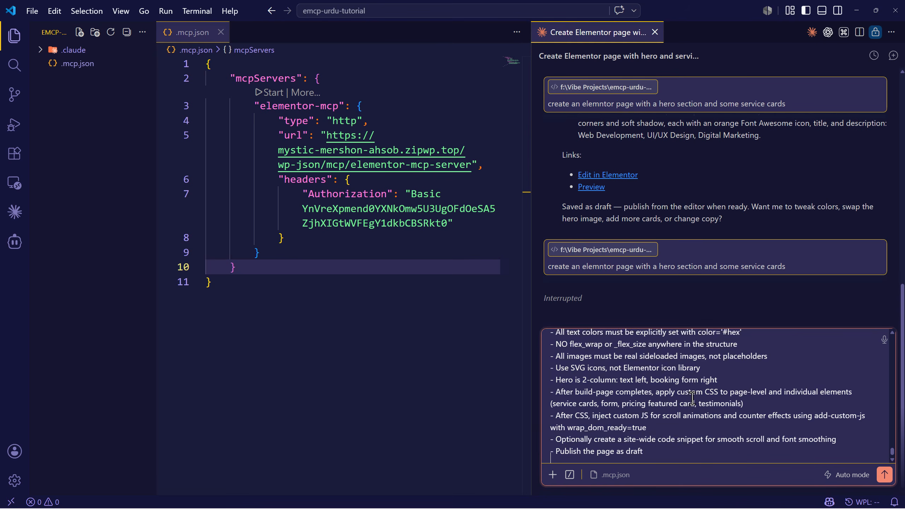
scroll(866, 369, "up", 10)
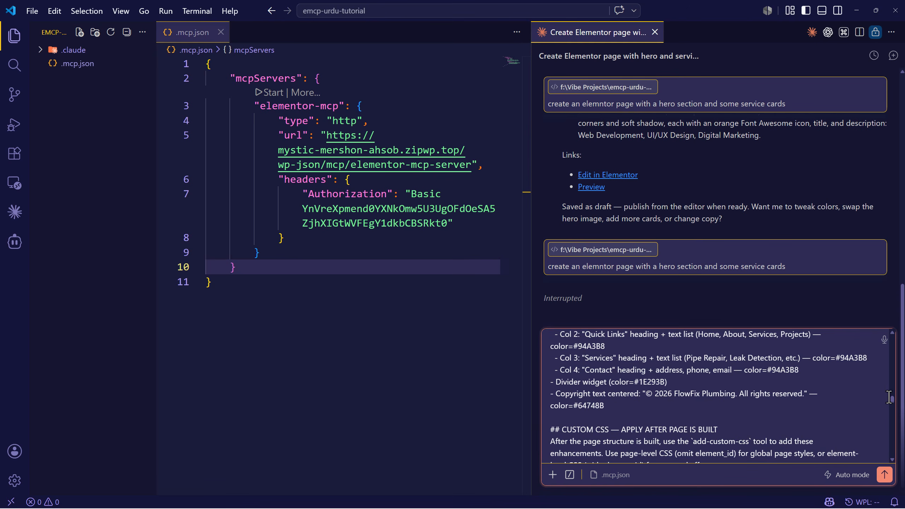
scroll(890, 395, "up", 6)
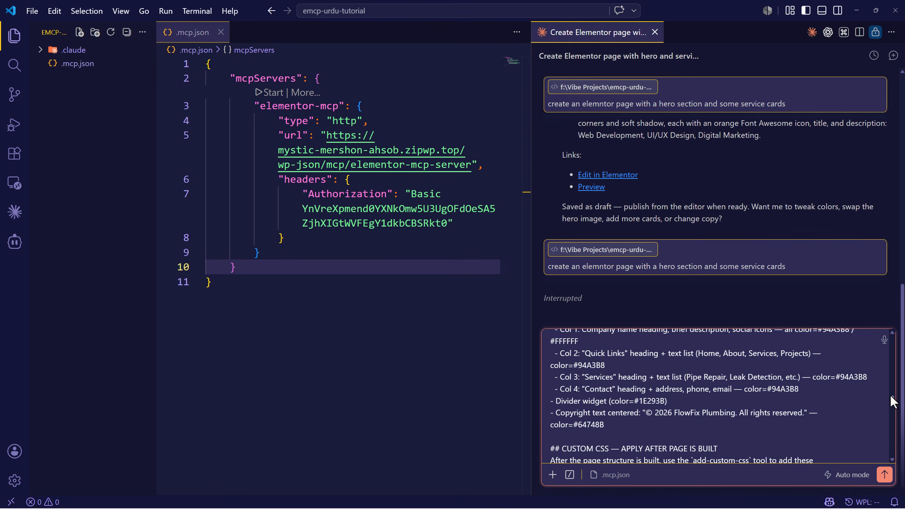
left_click(885, 475)
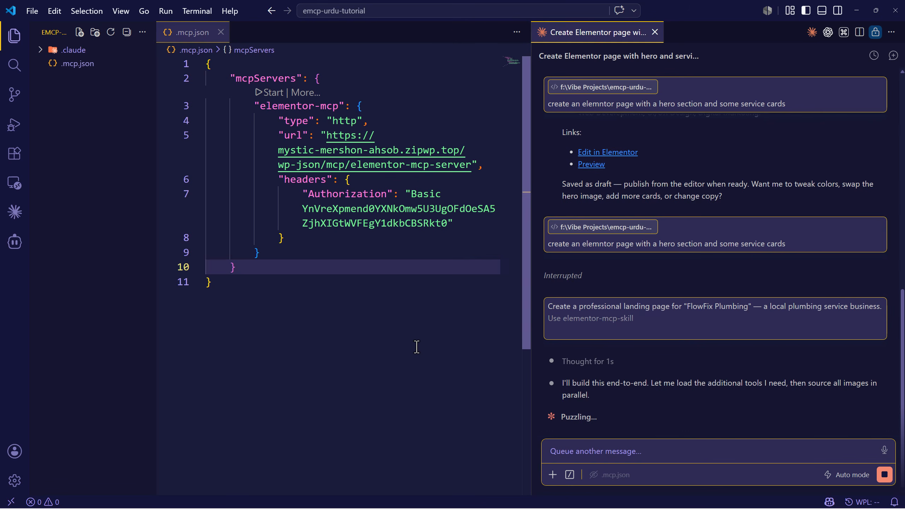
Open Antigravity and maximize its window
left_click(417, 347)
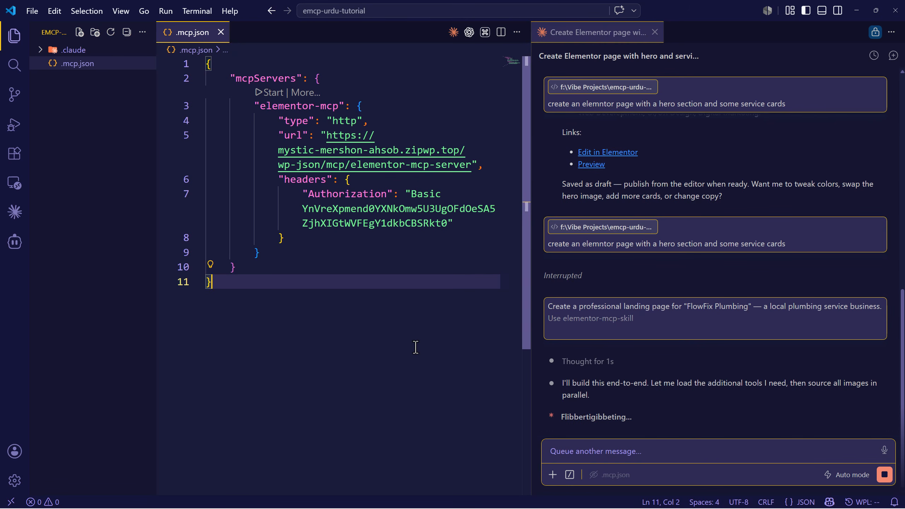
key("alt+Tab")
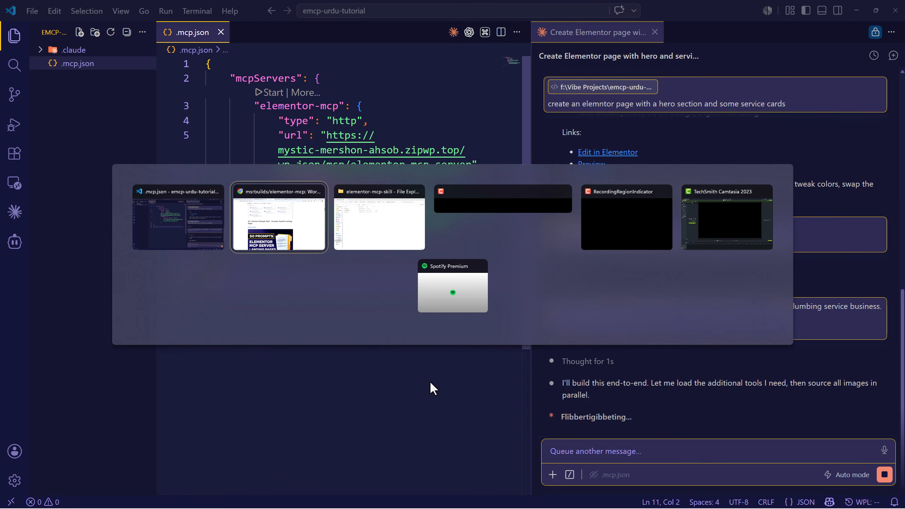
key("alt+Tab")
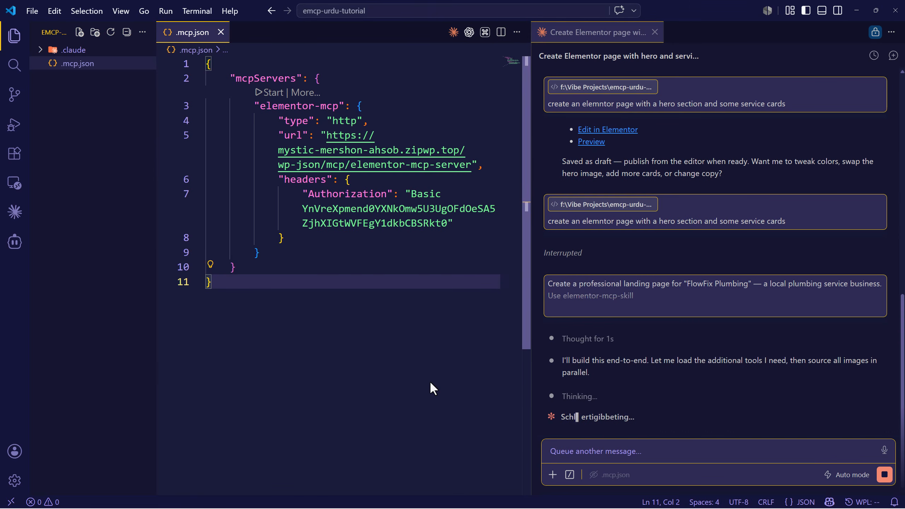
key("super")
key("super")
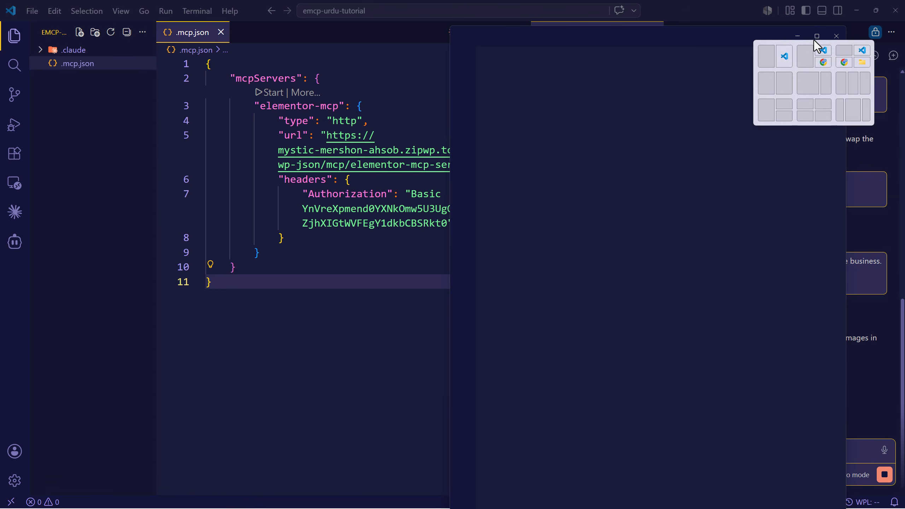
left_click(817, 36)
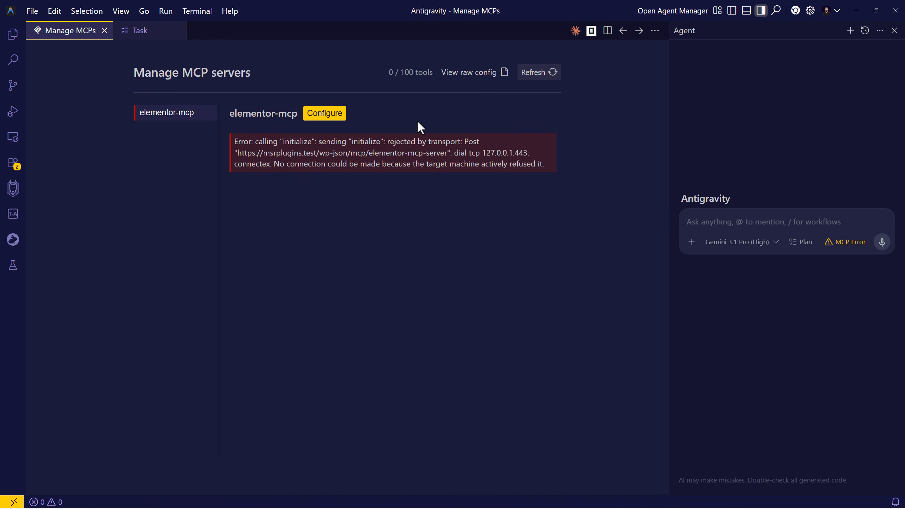
Copy the entire .mcp.json content from VS Code, including its authorization token, over the content of Antigravity's mcp_config.json
key("alt+Tab")
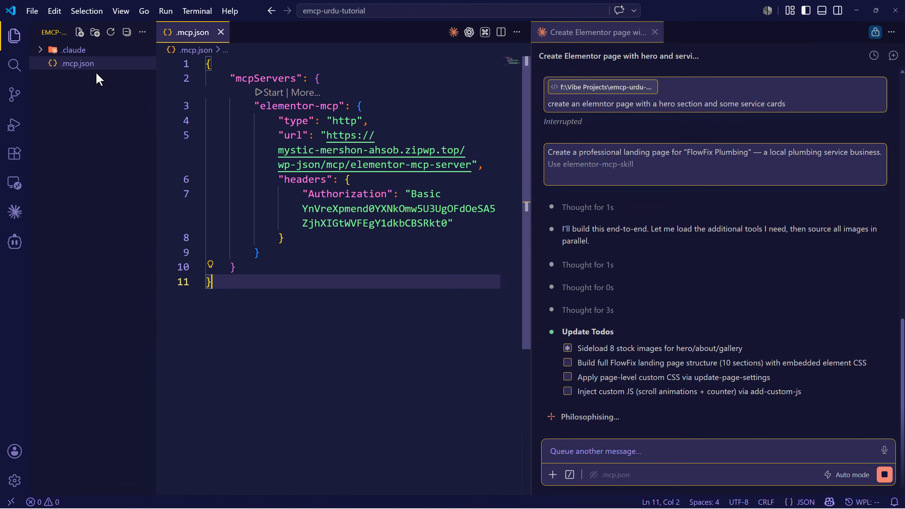
left_click(283, 269)
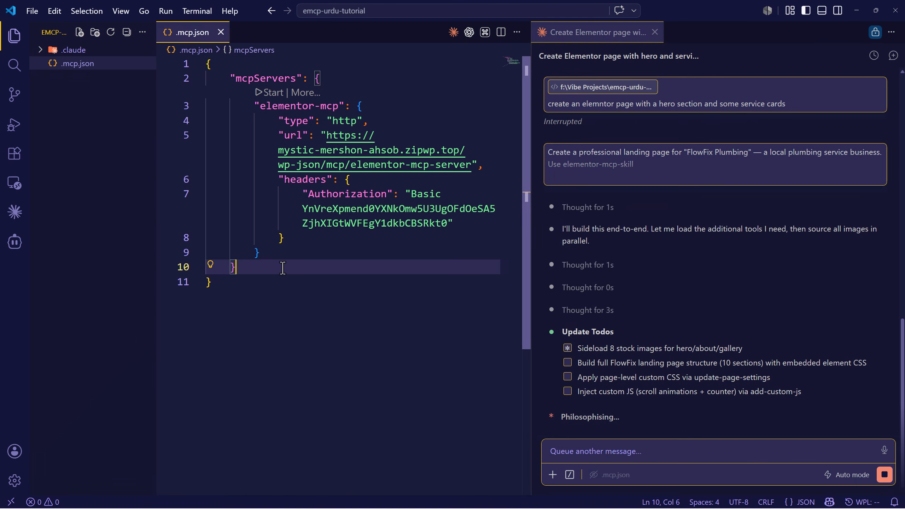
key("ctrl+a")
key("ctrl+c")
key("alt+Tab")
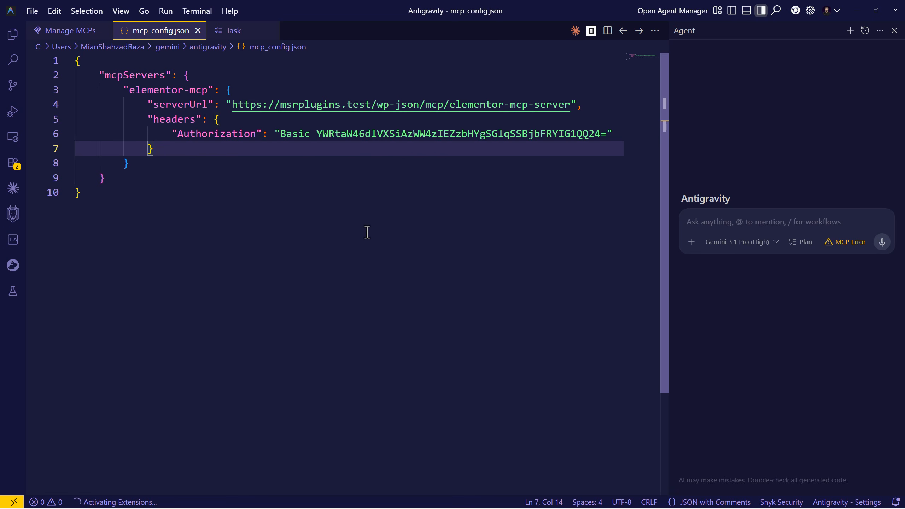
left_click(292, 229)
key("ctrl+a")
key("ctrl+v")
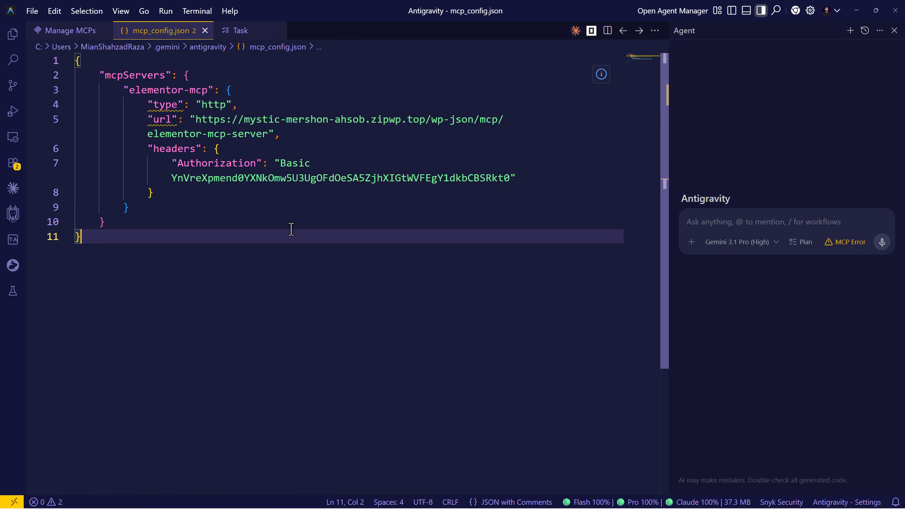
left_click(290, 229)
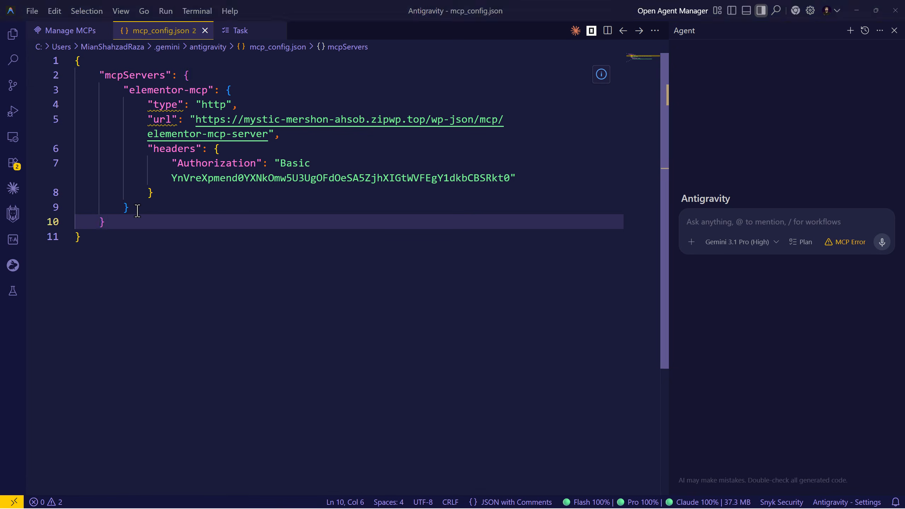
Switch to Chrome, show the MCP Tools for Elementor connection settings, and copy the application password from the WordPress profile
key("alt+Tab")
key("alt+Tab")
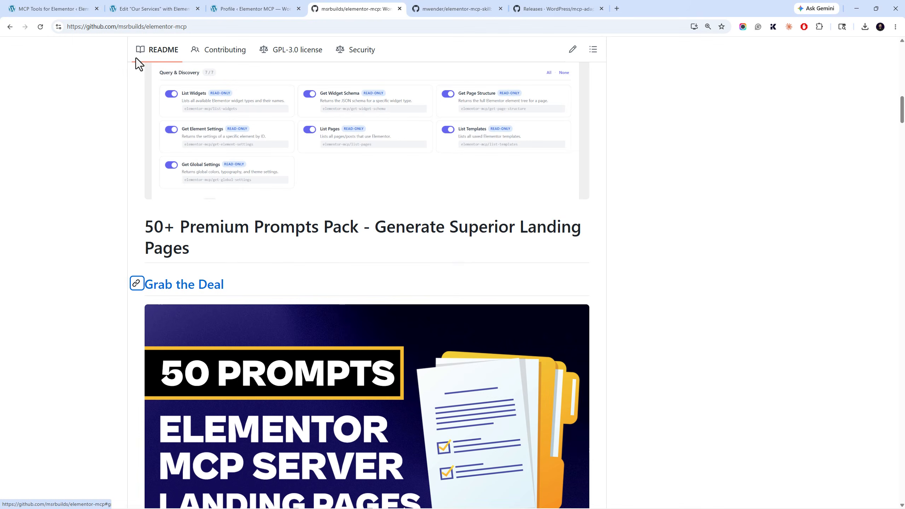
left_click(68, 9)
scroll(99, 316, "down", 3)
scroll(144, 228, "up", 3)
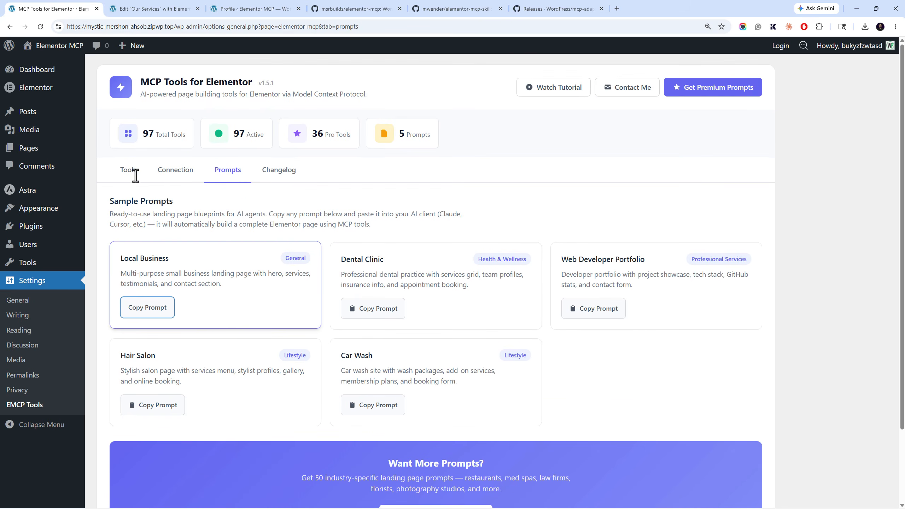
left_click(160, 170)
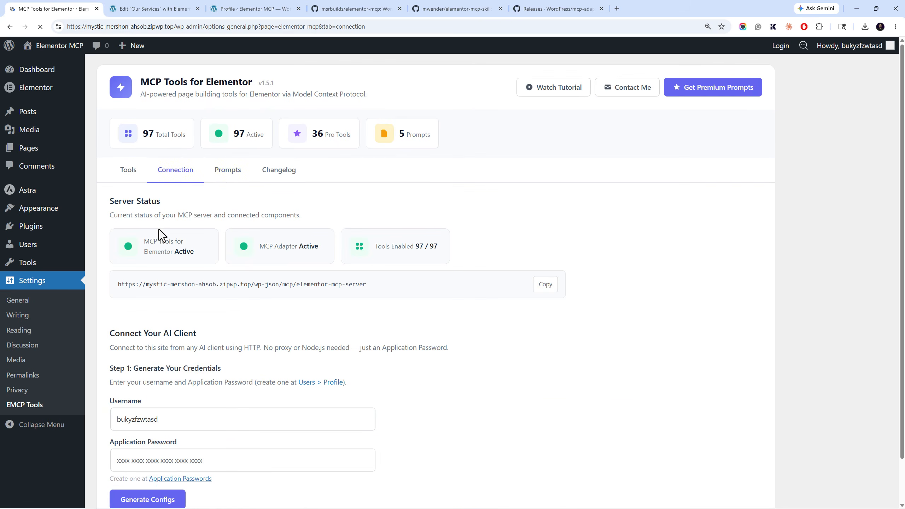
left_click(156, 7)
left_click(244, 7)
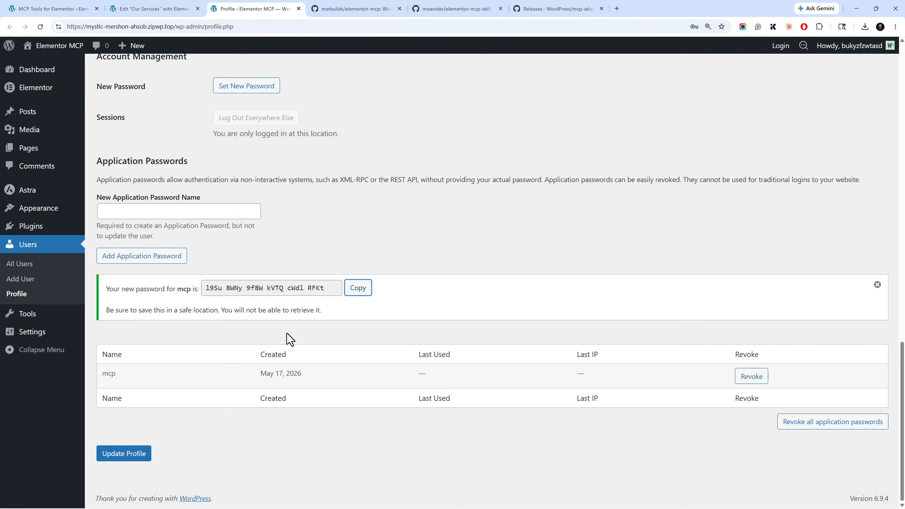
left_click(352, 292)
Paste the application password into the MCP Tools connection settings and generate the client configs
left_click(53, 7)
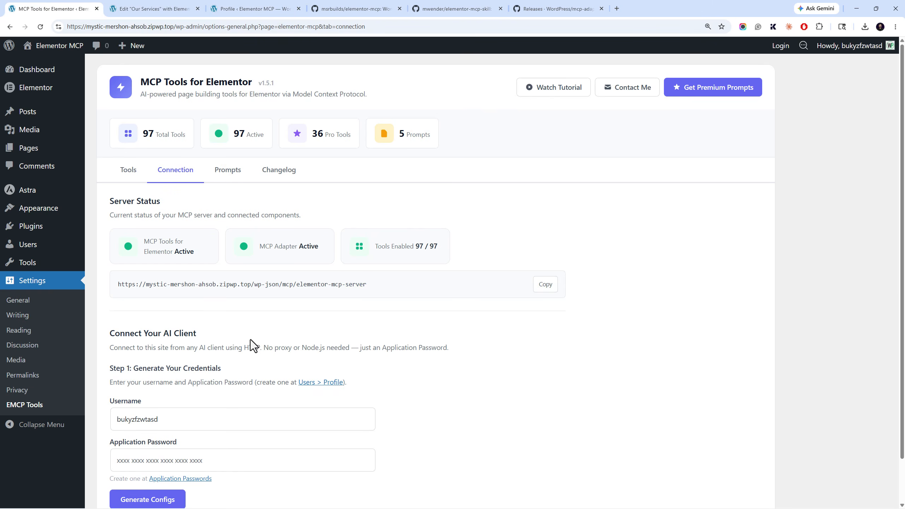
scroll(239, 372, "down", 2)
left_click(231, 406)
key("ctrl+v")
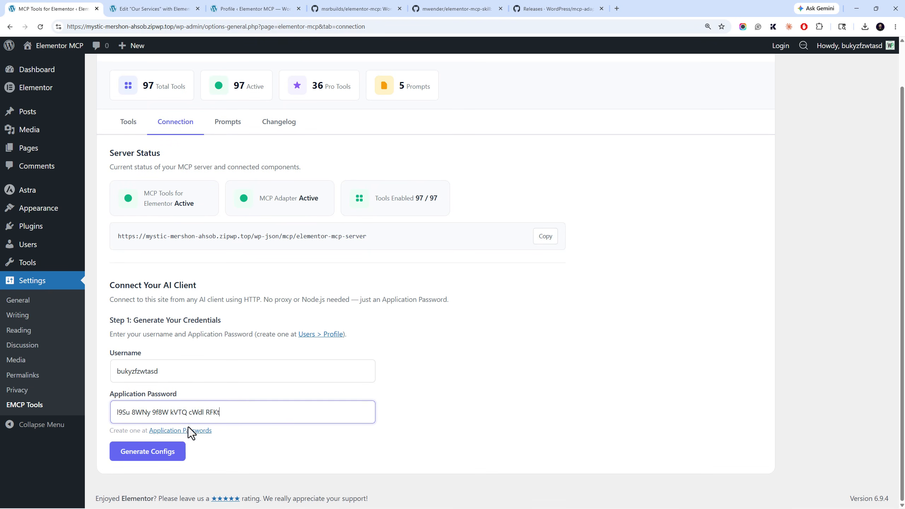
left_click(151, 450)
Find the Antigravity mcp_config.json among the direct HTTP configs and copy it
scroll(178, 362, "down", 10)
scroll(179, 362, "down", 20)
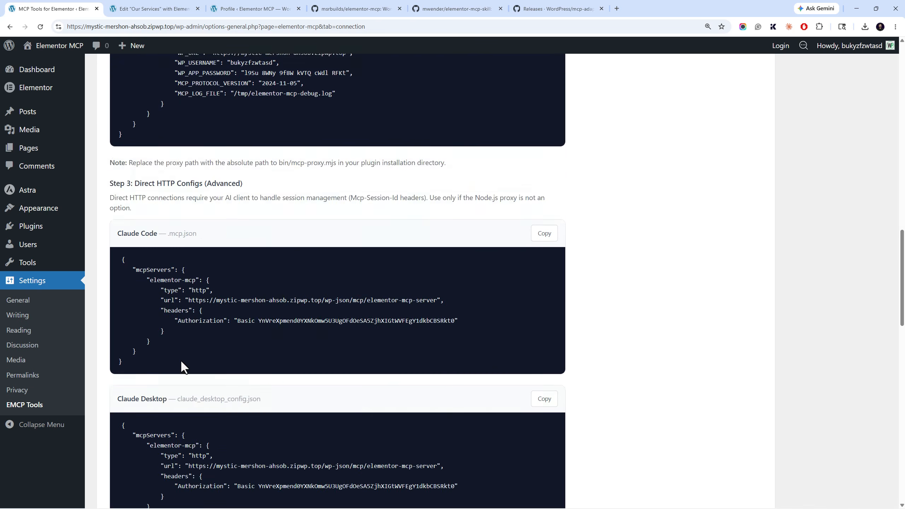
scroll(184, 358, "up", 12)
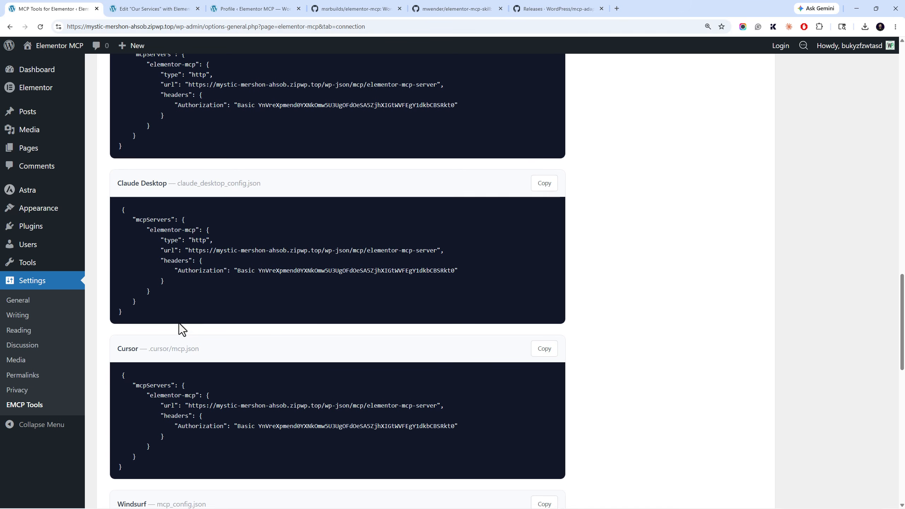
scroll(178, 322, "down", 10)
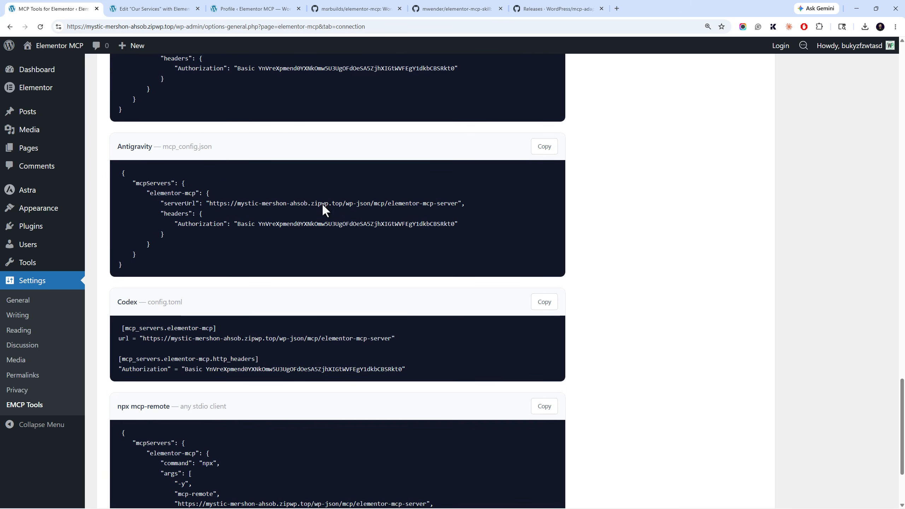
left_click(536, 150)
key("Home")
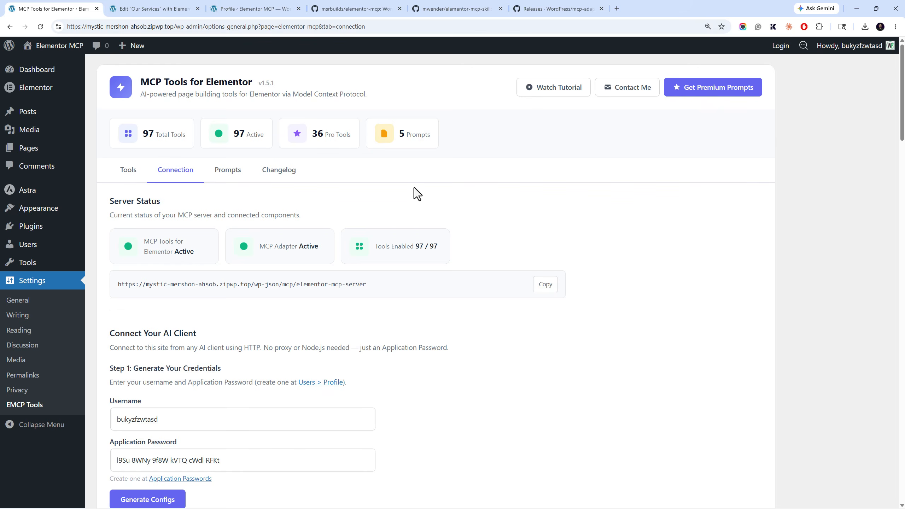
Switch to Antigravity, replace all of mcp_config.json with the copied config and its authorization token, and refresh the MCP servers
key("alt+Tab")
key("Tab")
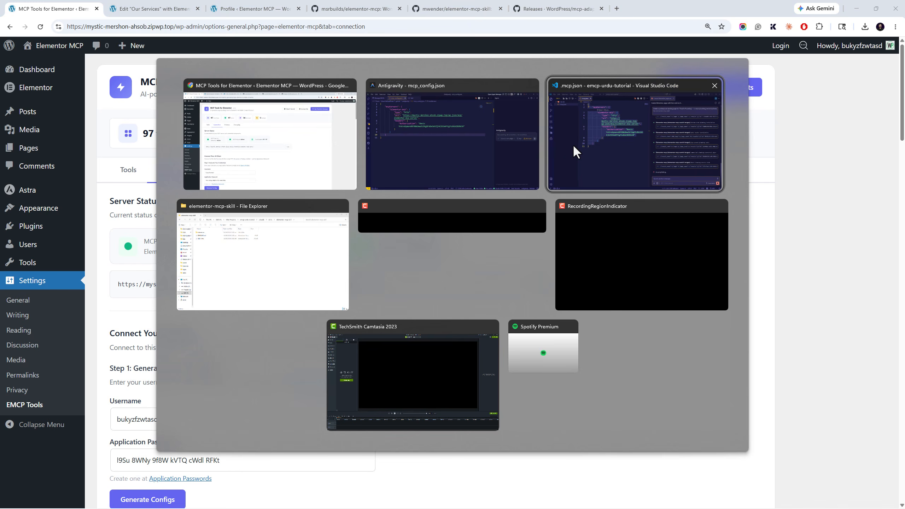
left_click(496, 149)
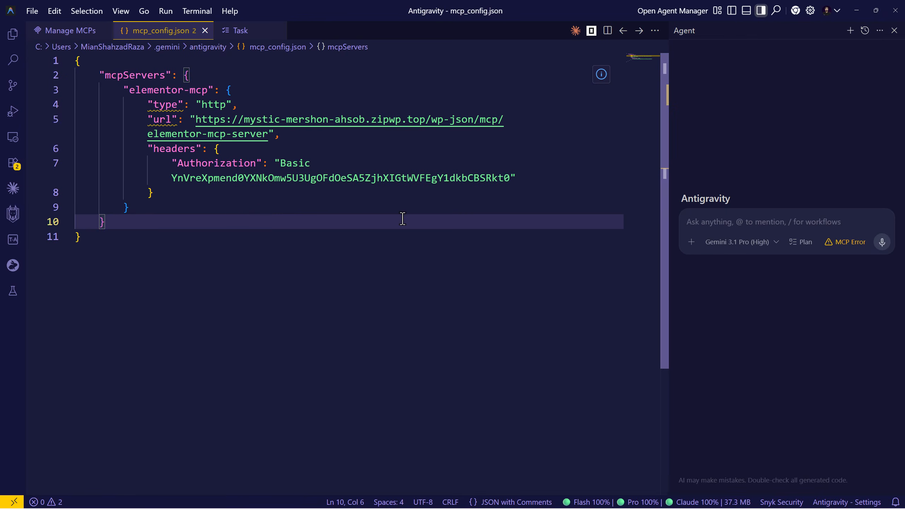
key("ctrl+a")
key("ctrl+v")
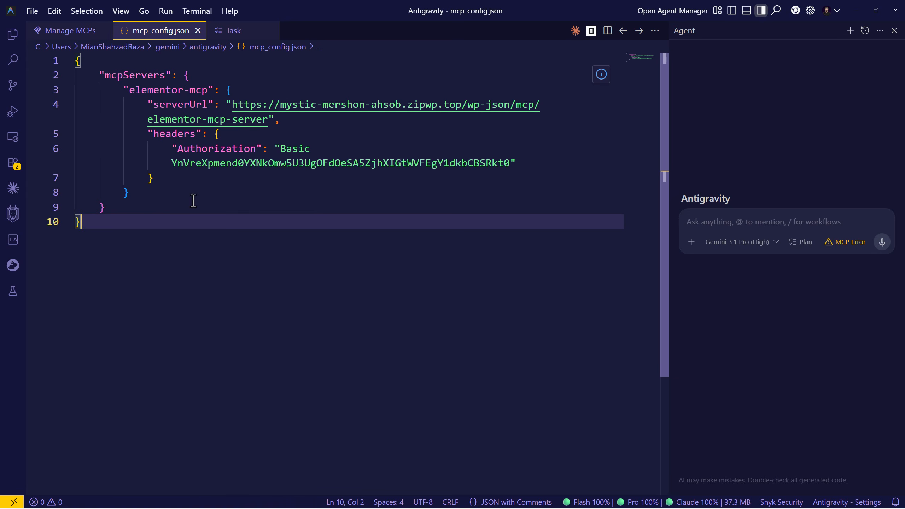
left_click(86, 31)
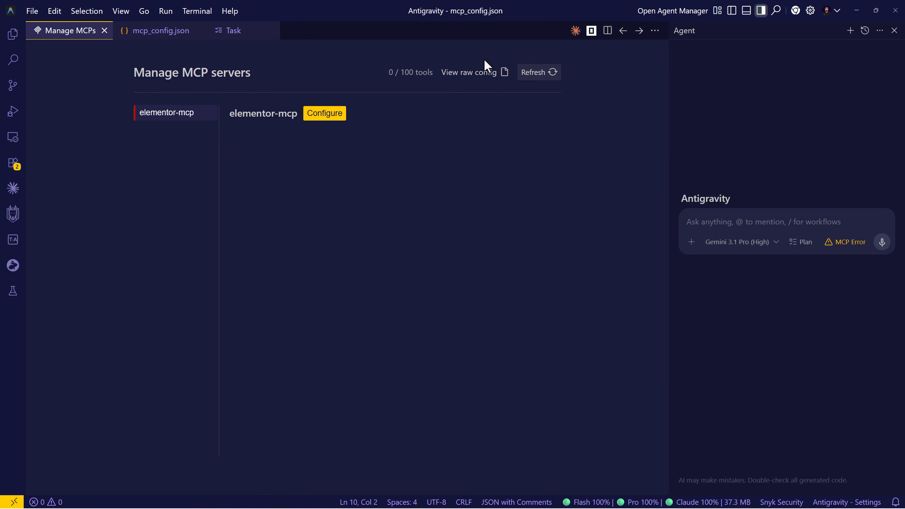
left_click(519, 73)
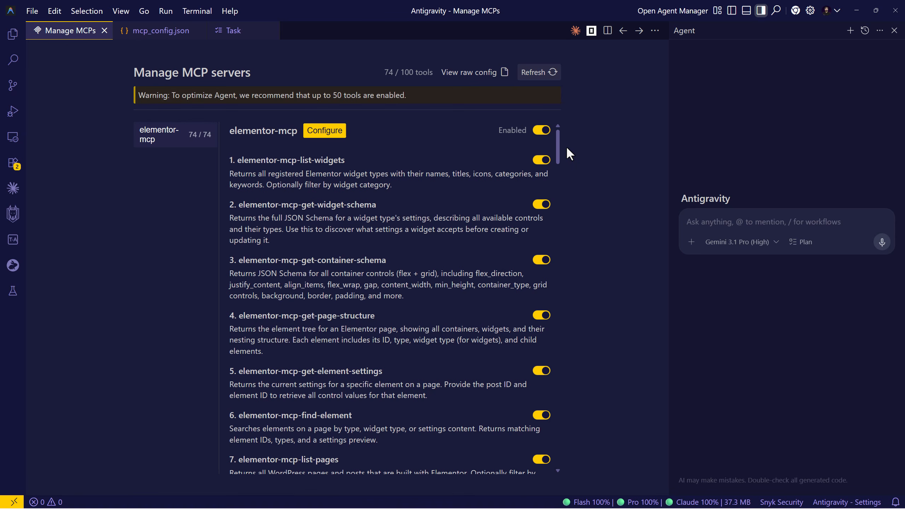
Disable the elementor-mcp-export-page tool of the elementor-mcp server and return to the start of its tool list
left_click_drag(562, 148, 559, 215)
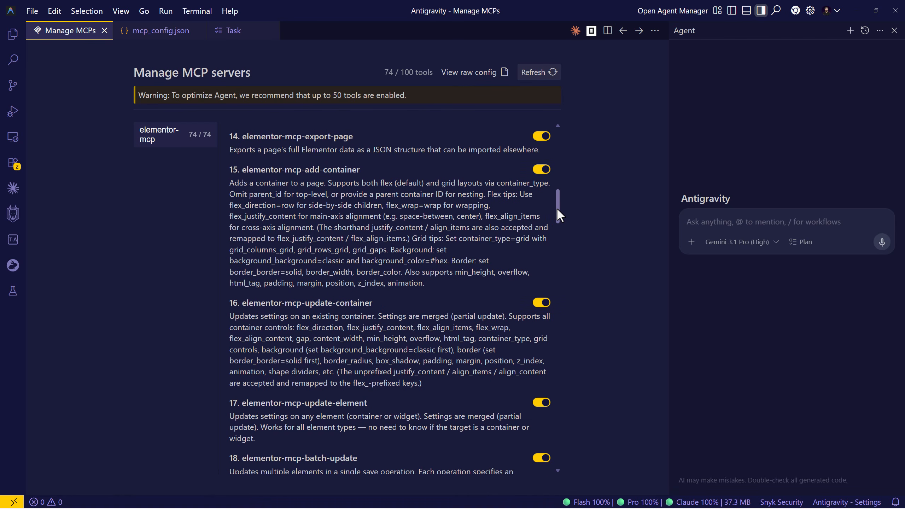
left_click(541, 137)
left_click_drag(561, 200, 572, 65)
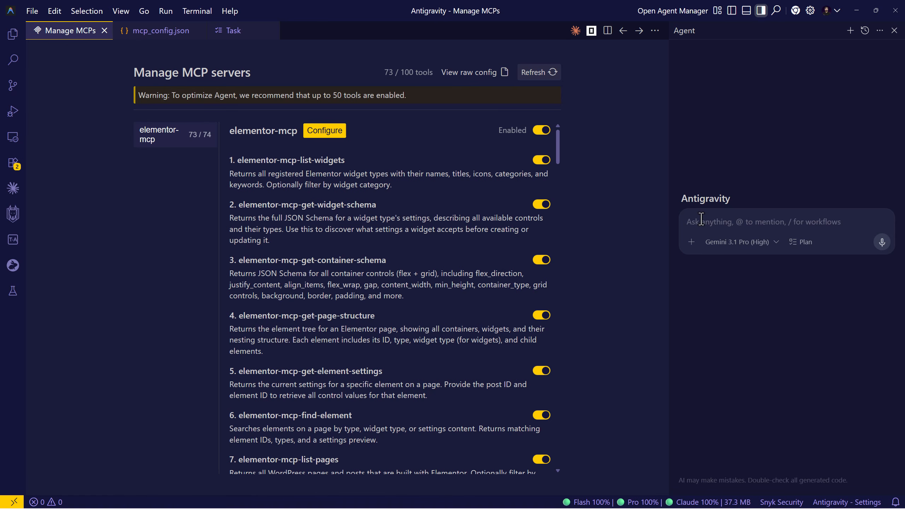
Check mcp_config.json, return to the MCP server list and view the models available to the agent
left_click(144, 35)
left_click(96, 30)
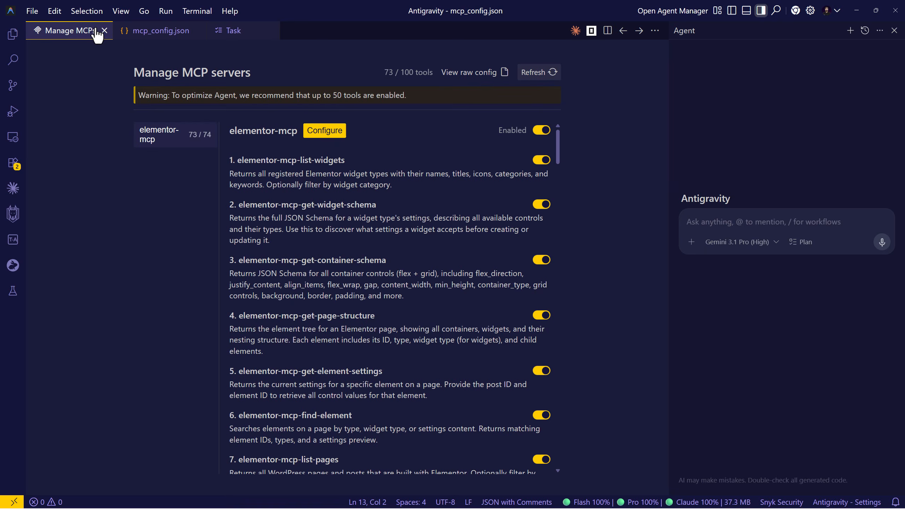
left_click(731, 240)
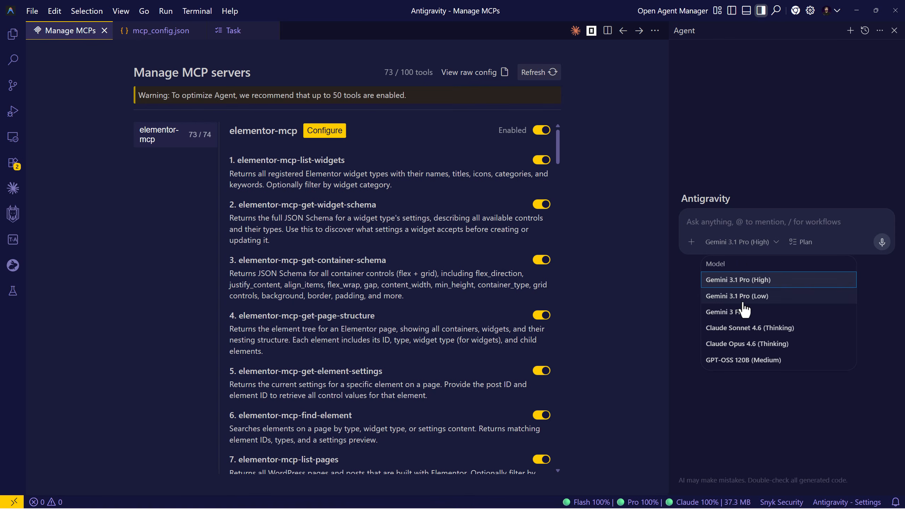
left_click(732, 232)
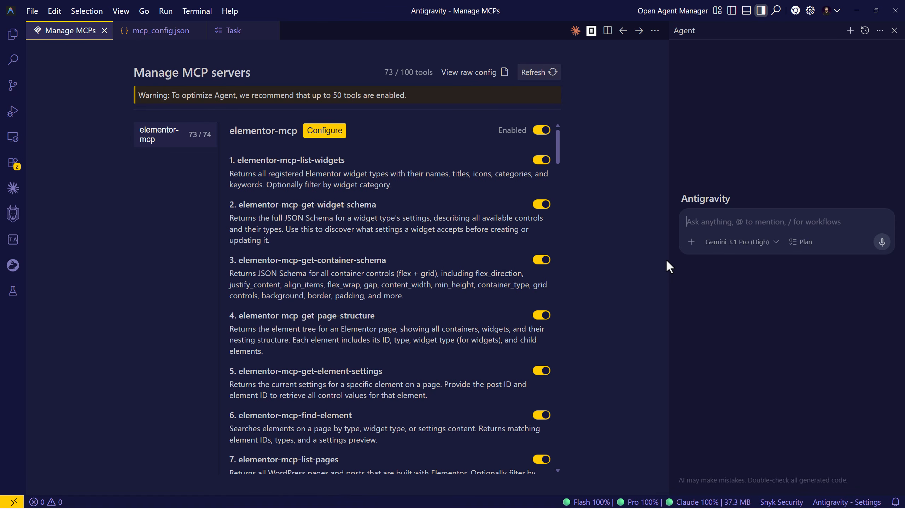
Using Gemini 3.1 Pro (High), ask the agent to create a new page with elementor-mcp, adding a hero section and some service cards
left_click(725, 242)
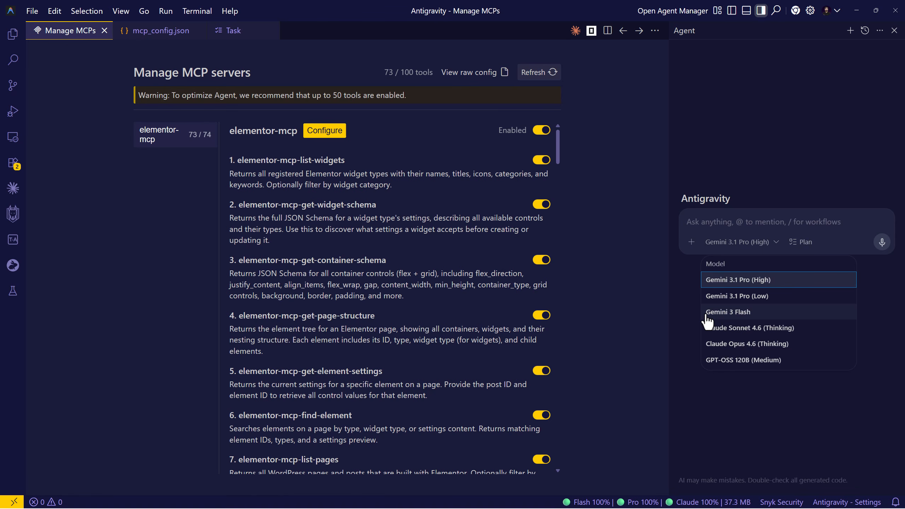
left_click(728, 231)
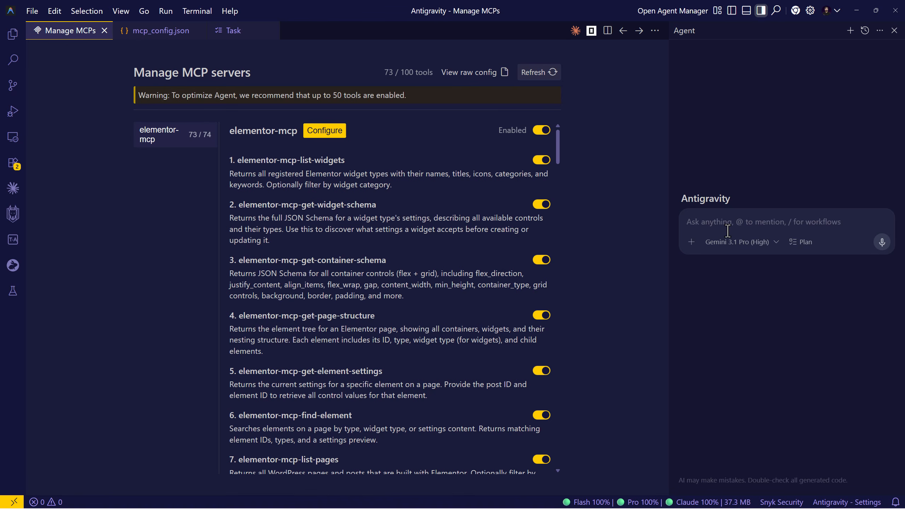
type("Craete")
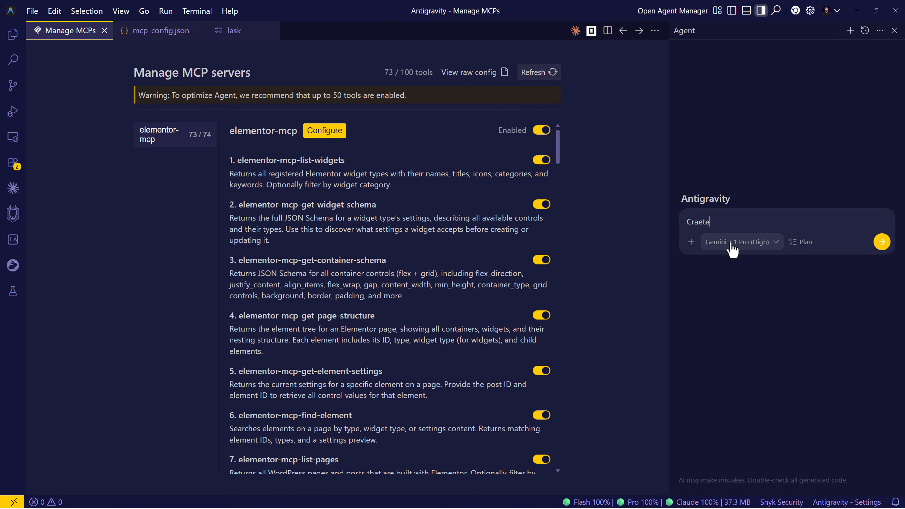
type(" an new page using elementor-mcp and ")
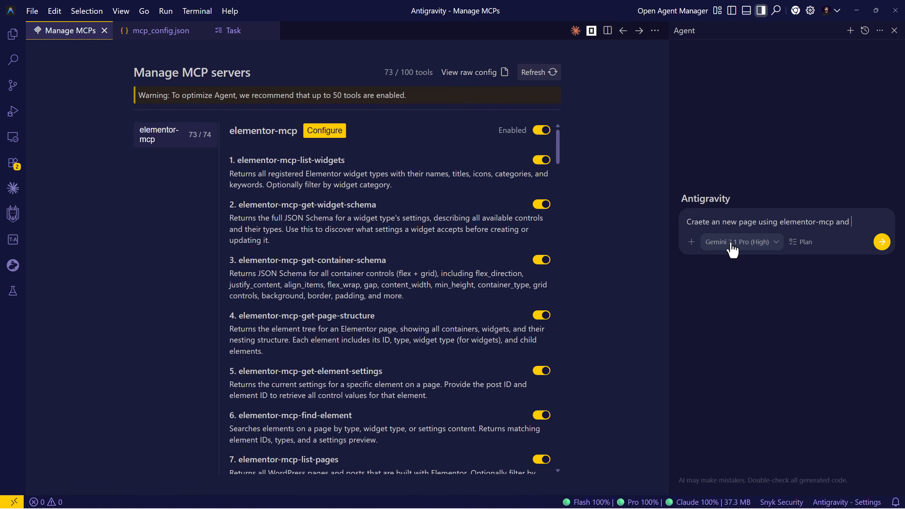
type("add a hero ")
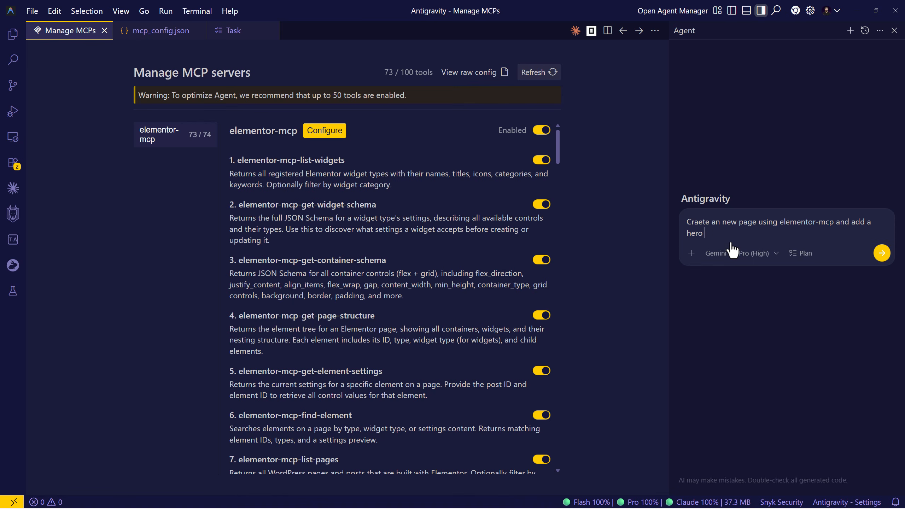
type("section and some service card")
left_click(881, 254)
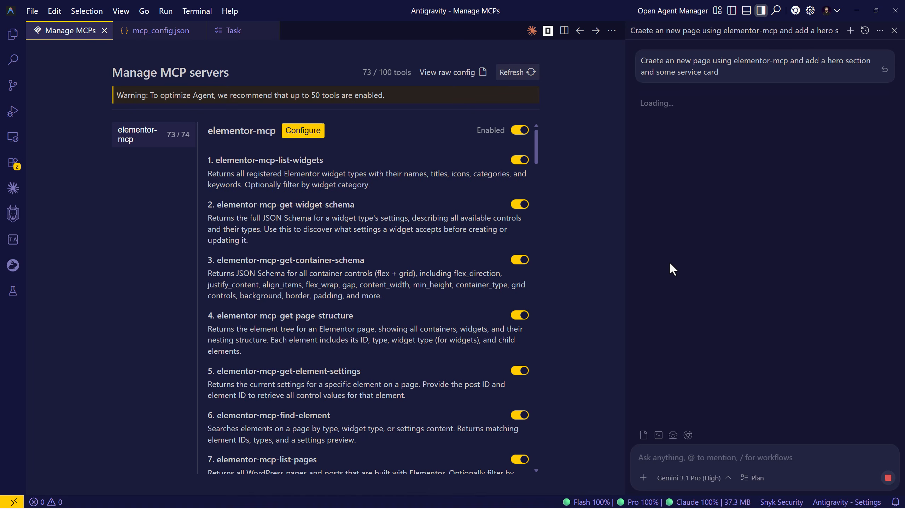
Switch to Visual Studio Code to check Claude Code's progress on the FlowFix page, then return to Antigravity
key("alt+Tab")
left_click(725, 376)
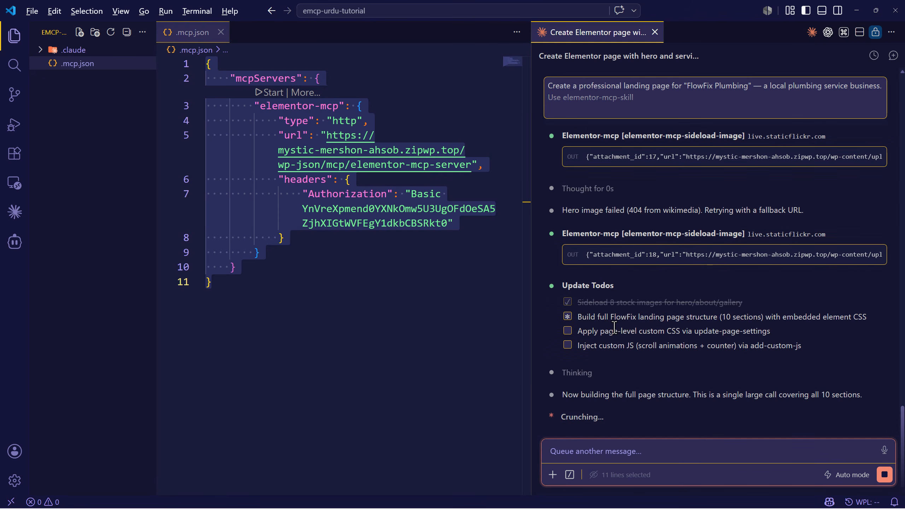
key("alt+Tab")
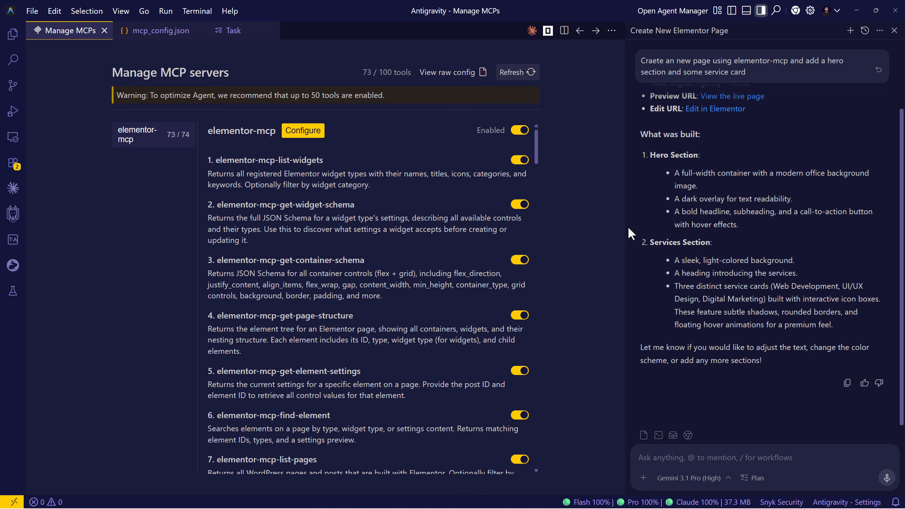
Open the agent's new page in Elementor in Chrome, place it before the Our Services draft and compare the two
key("alt+Tab")
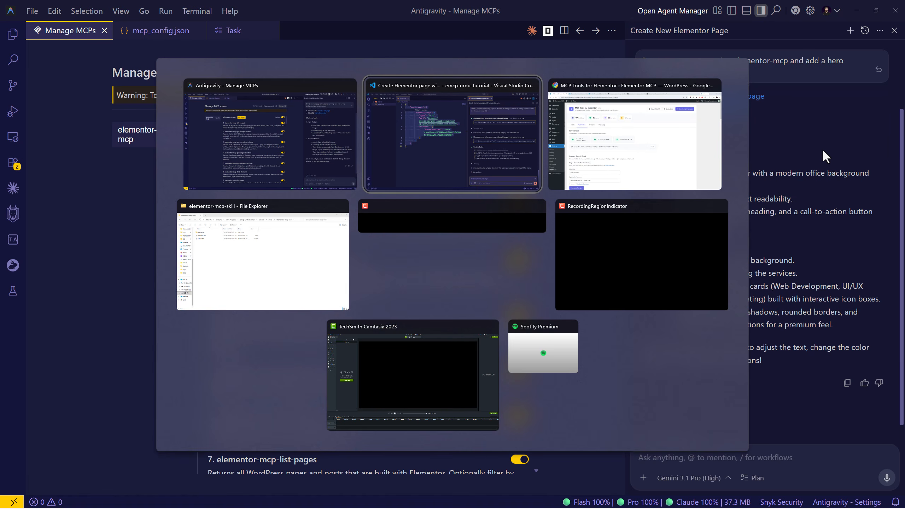
key("Escape")
left_click(727, 111)
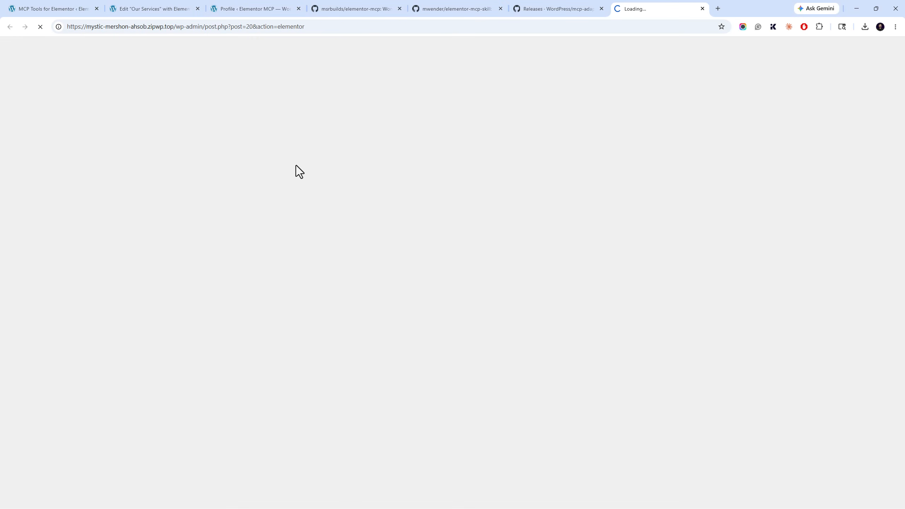
left_click_drag(683, 6, 203, 7)
left_click(230, 7)
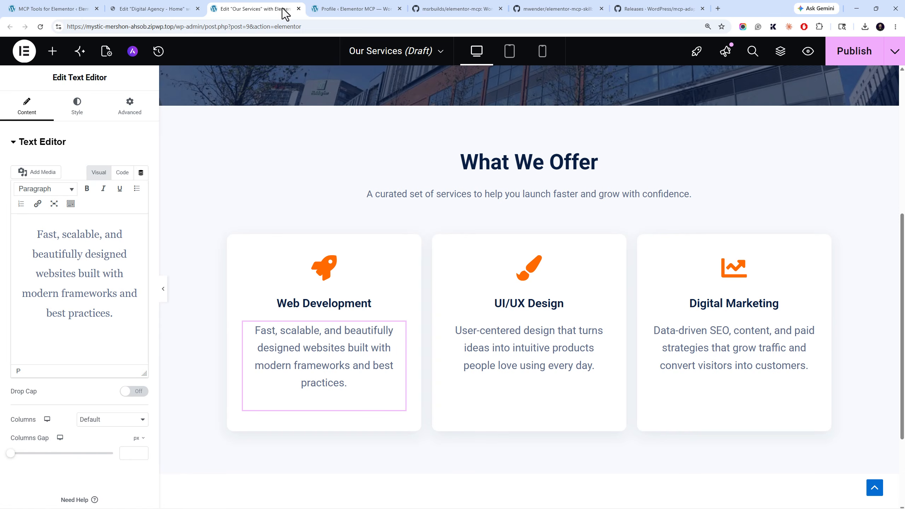
left_click(176, 7)
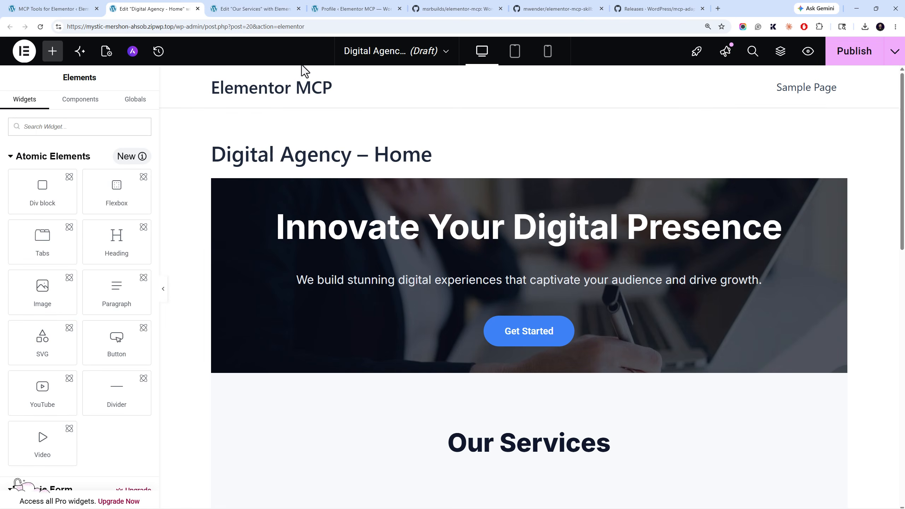
Change the Digital Agency page's layout to one without the theme header and page title, and dismiss the Launchpad checklist notice
left_click(107, 53)
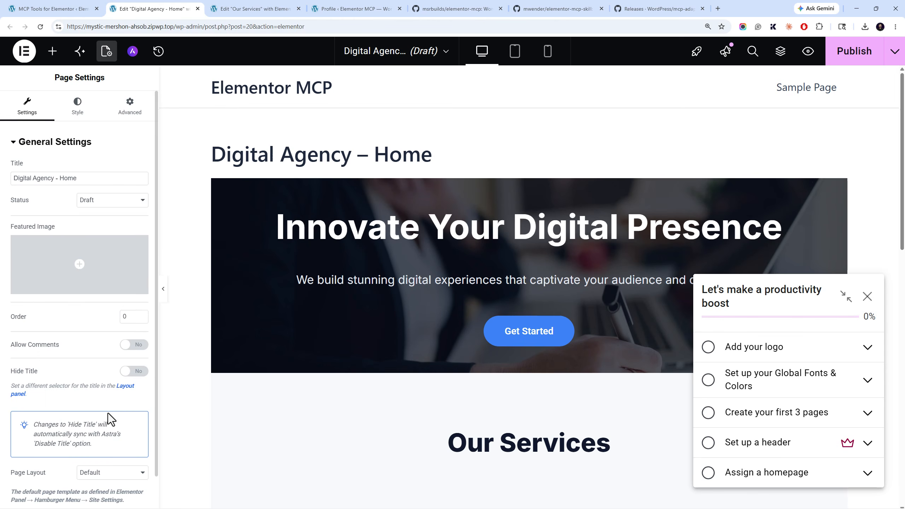
scroll(107, 414, "down", 1)
left_click(94, 442)
left_click(95, 442)
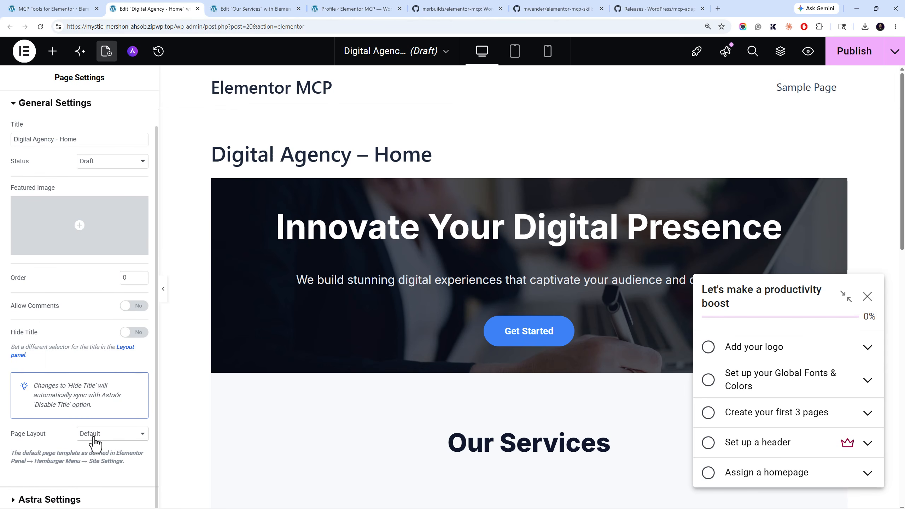
left_click(95, 442)
left_click(101, 460)
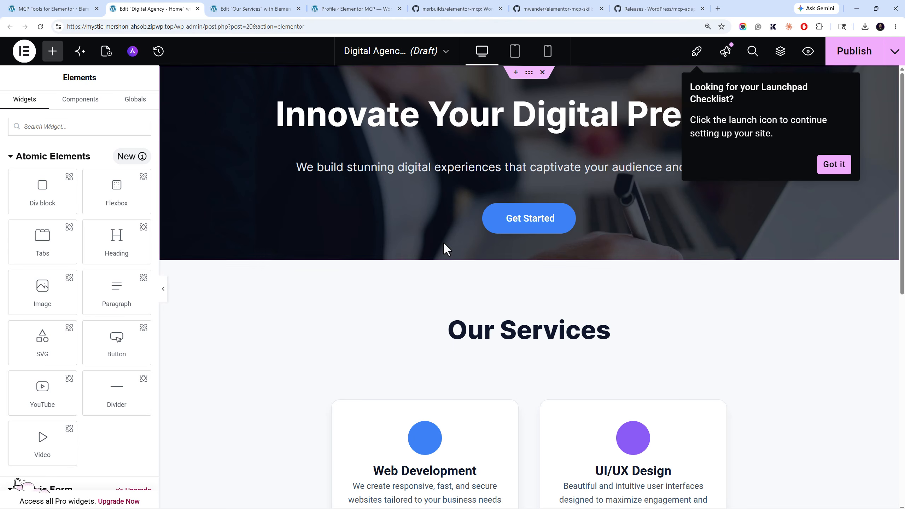
left_click(826, 168)
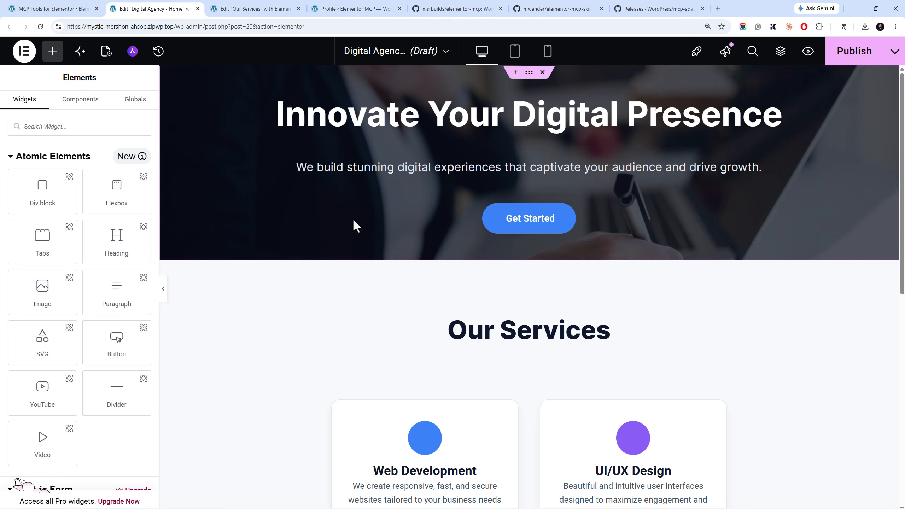
Inspect the Web Development icon box, and clear the Wrap option on the service cards' container to keep all cards in one row
scroll(355, 223, "down", 5)
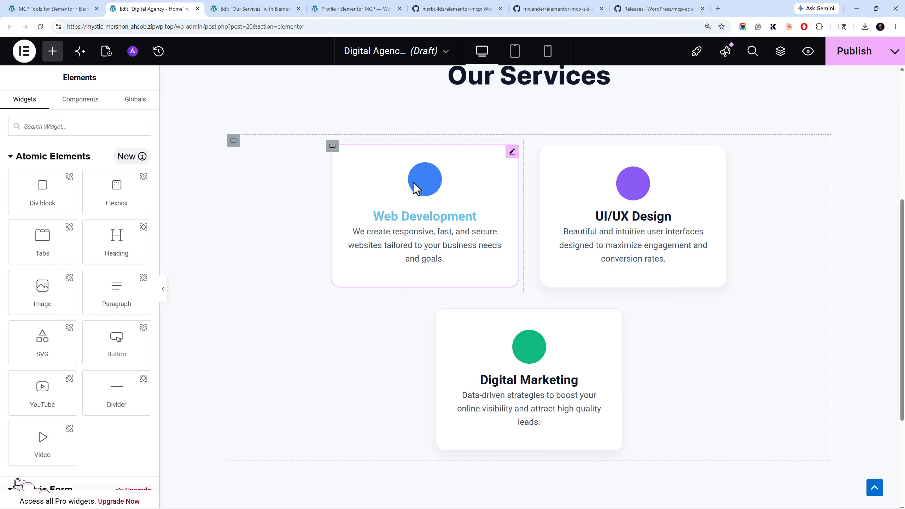
left_click(414, 183)
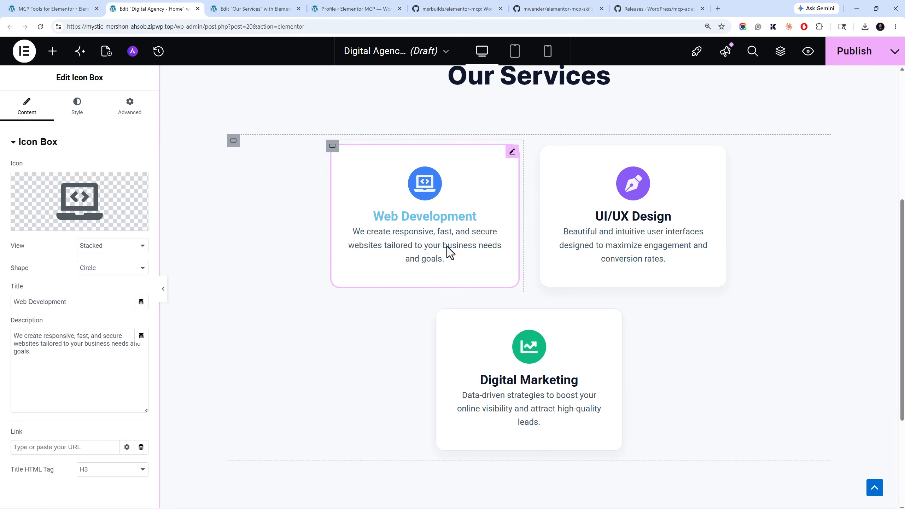
scroll(472, 239, "up", 1)
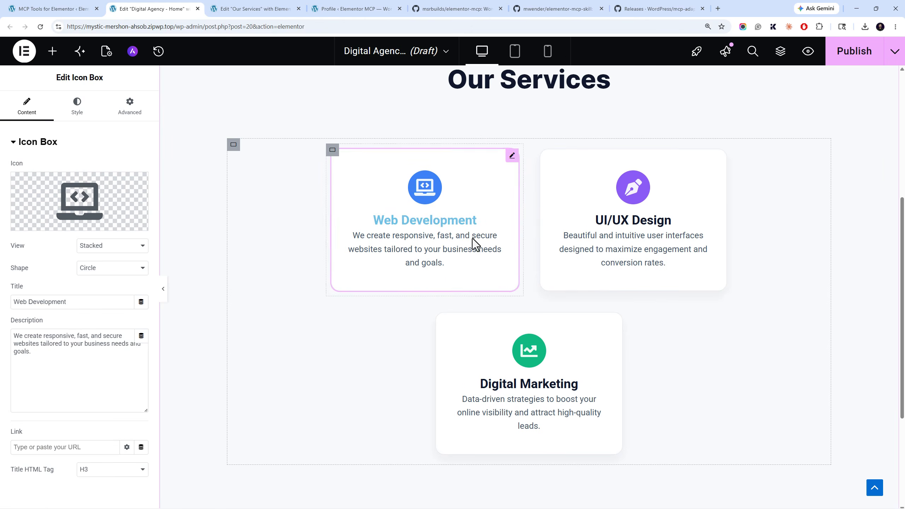
scroll(472, 239, "up", 3)
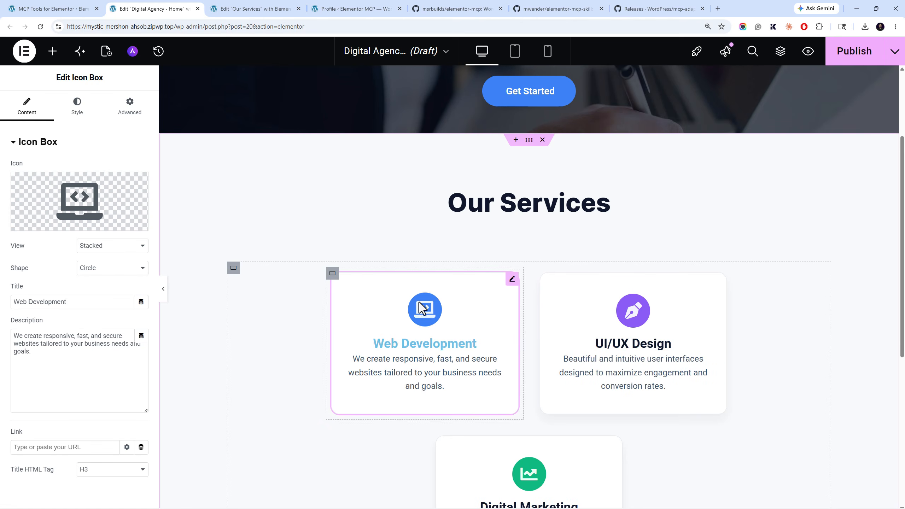
left_click(234, 271)
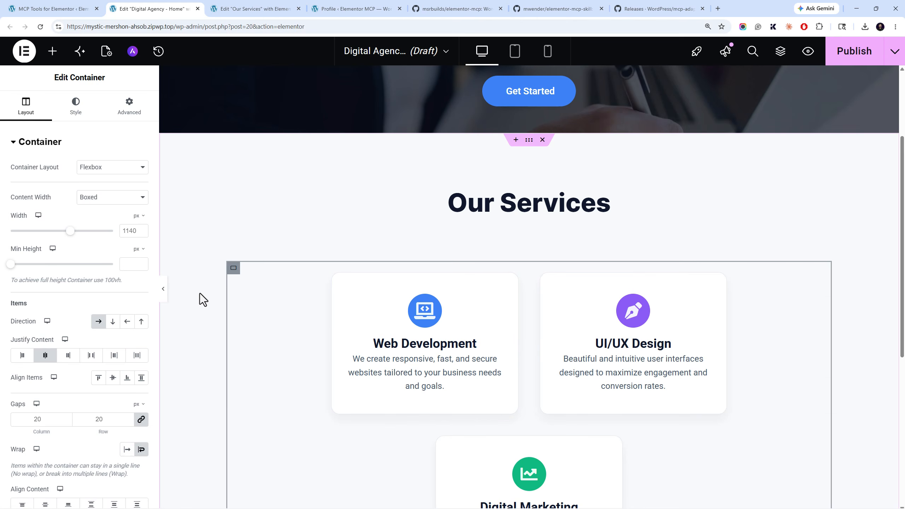
left_click(141, 450)
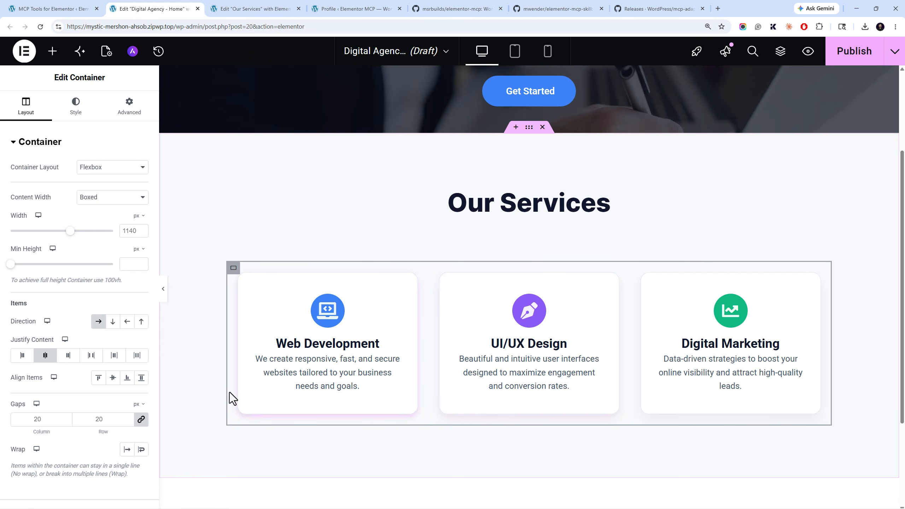
left_click(141, 450)
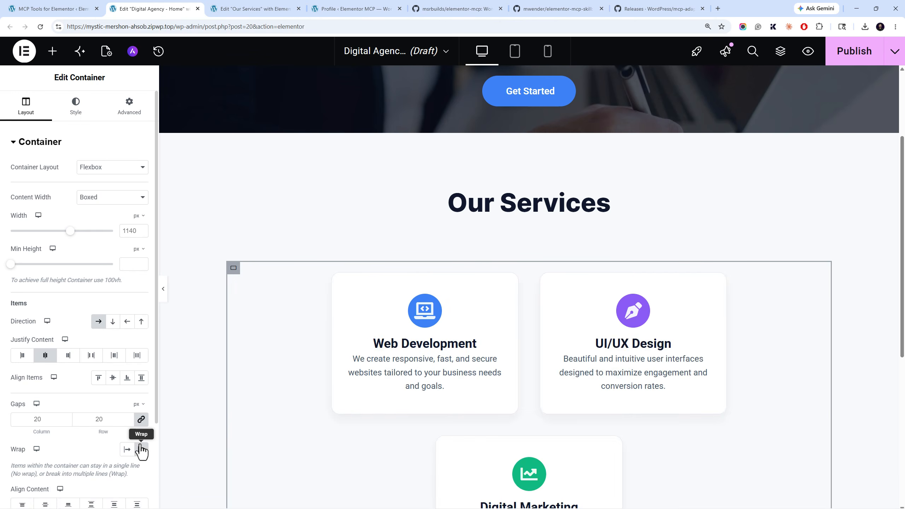
left_click(142, 450)
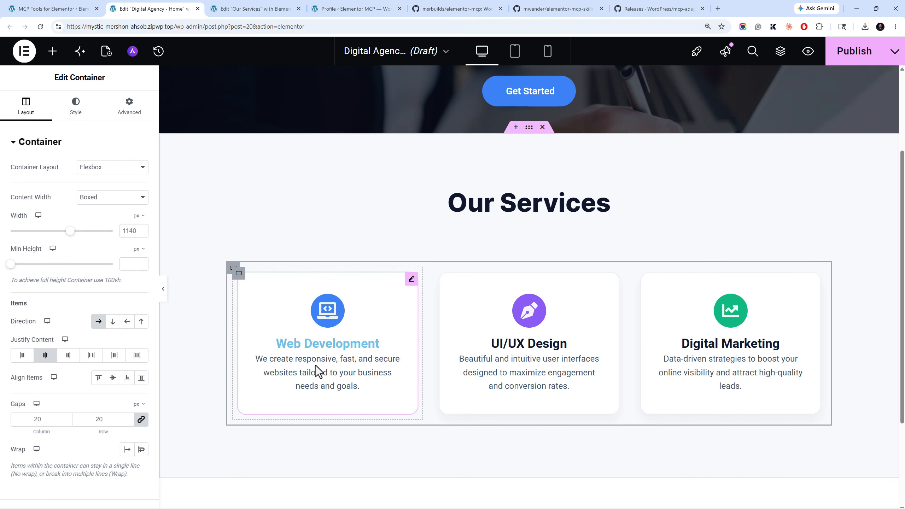
Review the hero section of the Our Services draft against the Digital Agency page
key("ctrl+Tab")
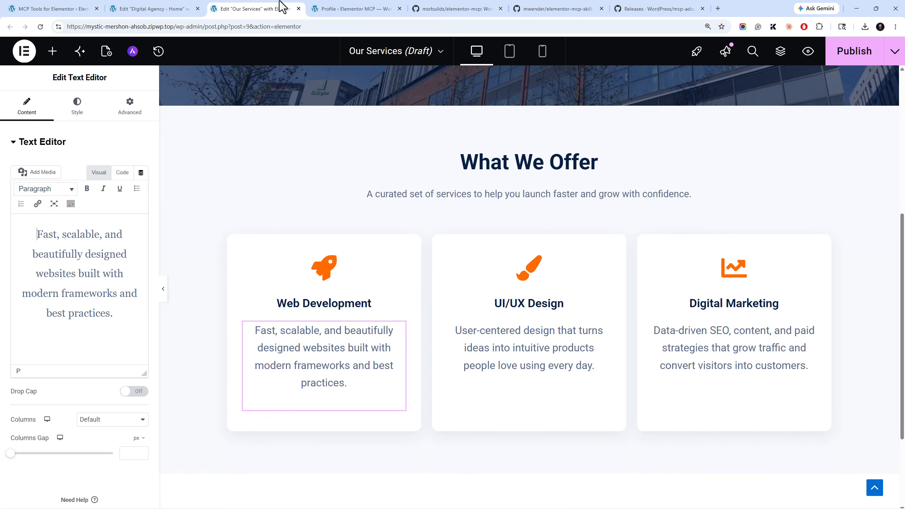
scroll(463, 307, "up", 7)
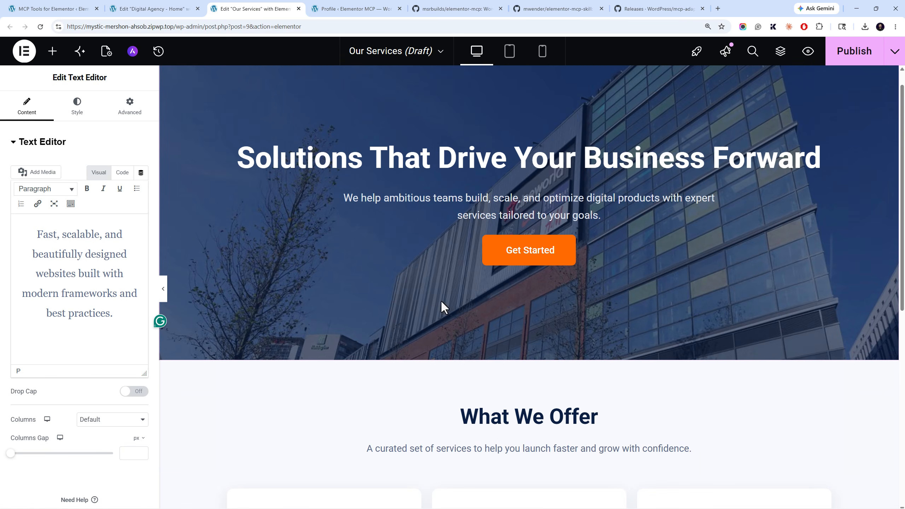
key("ctrl+shift+Tab")
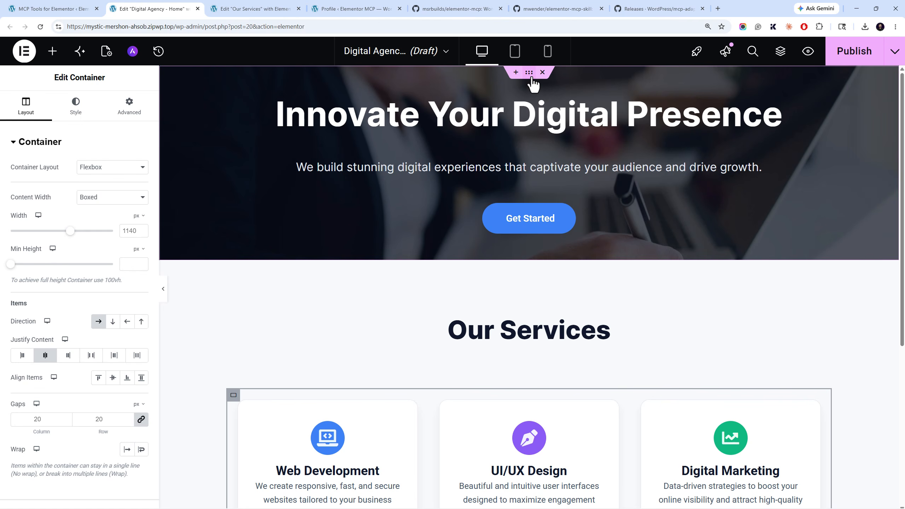
Set the hero container's direction to column and its minimum height to 600 px
left_click(112, 322)
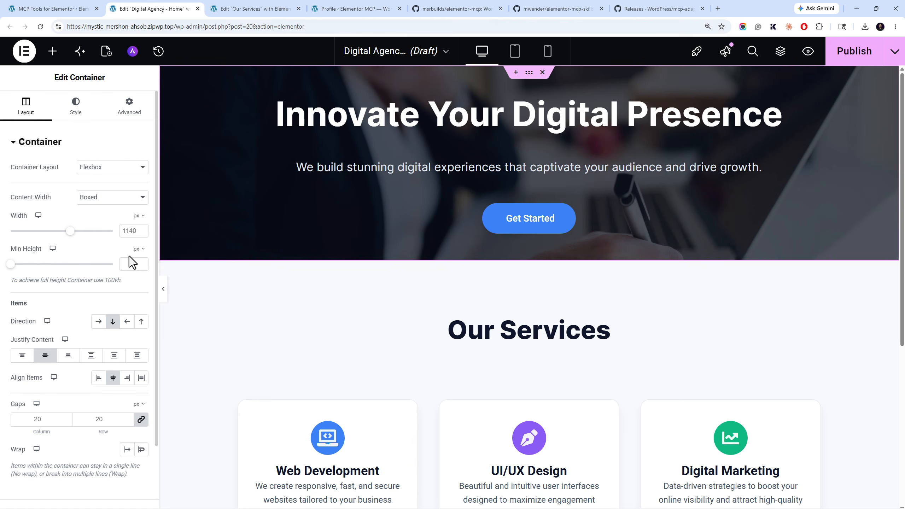
left_click(130, 266)
type("500")
left_click_drag(125, 269, 116, 267)
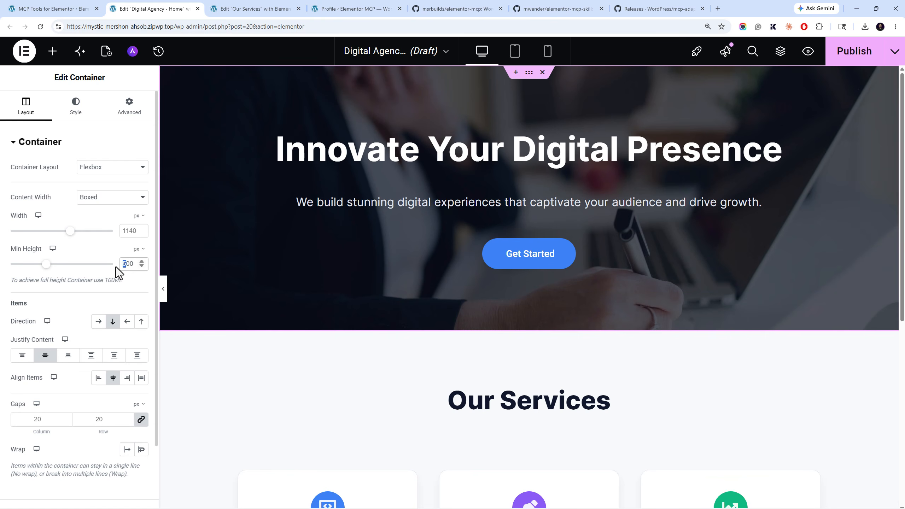
type("6")
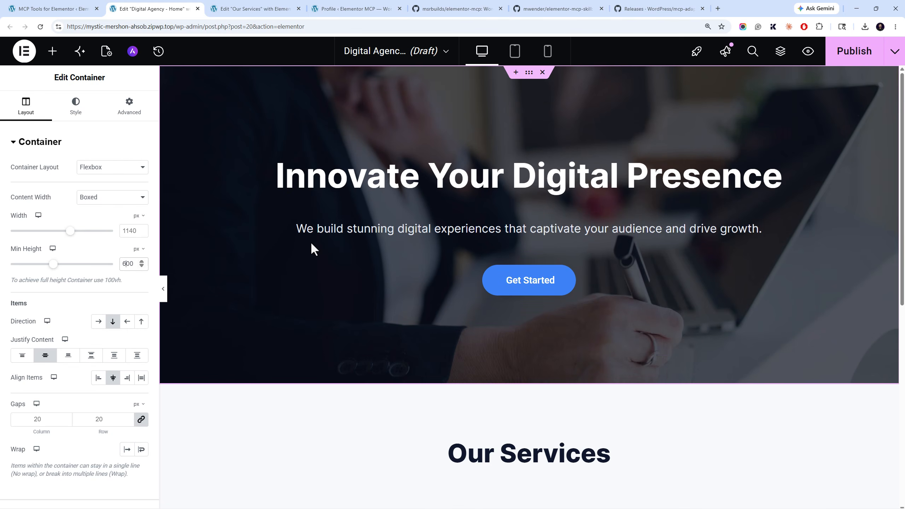
Compare the layout of the Digital Agency home page with that of the Our Services page
left_click(242, 9)
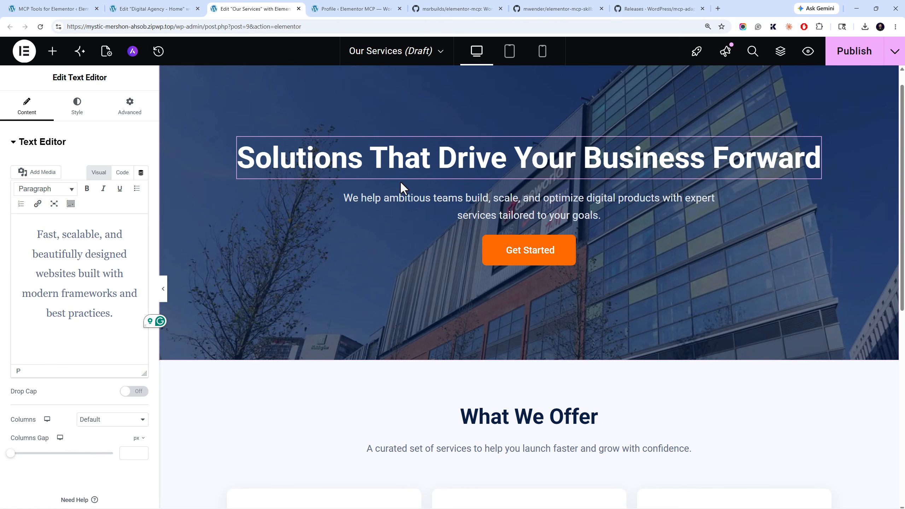
left_click(178, 8)
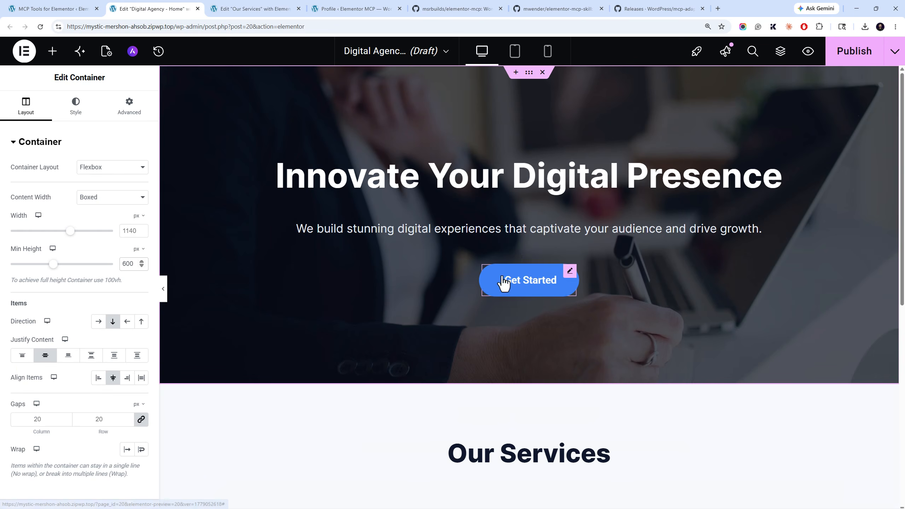
scroll(500, 257, "down", 10)
scroll(493, 228, "up", 2)
left_click(250, 9)
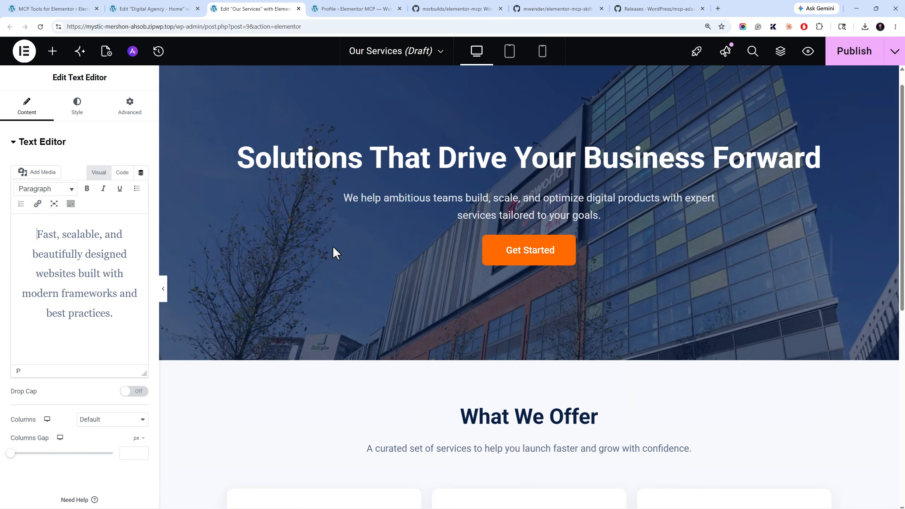
scroll(332, 245, "down", 7)
left_click(167, 9)
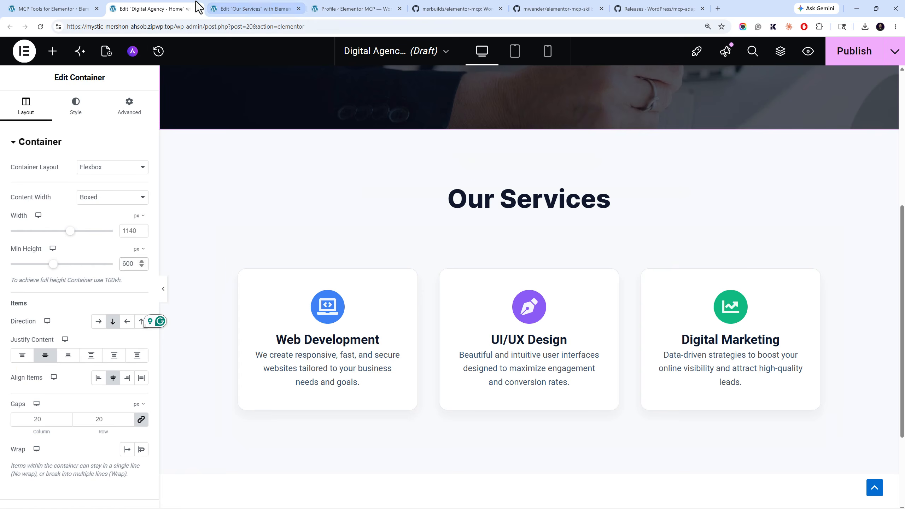
Examine which widgets make up the service cards on the Digital Agency and Our Services pages
left_click(371, 354)
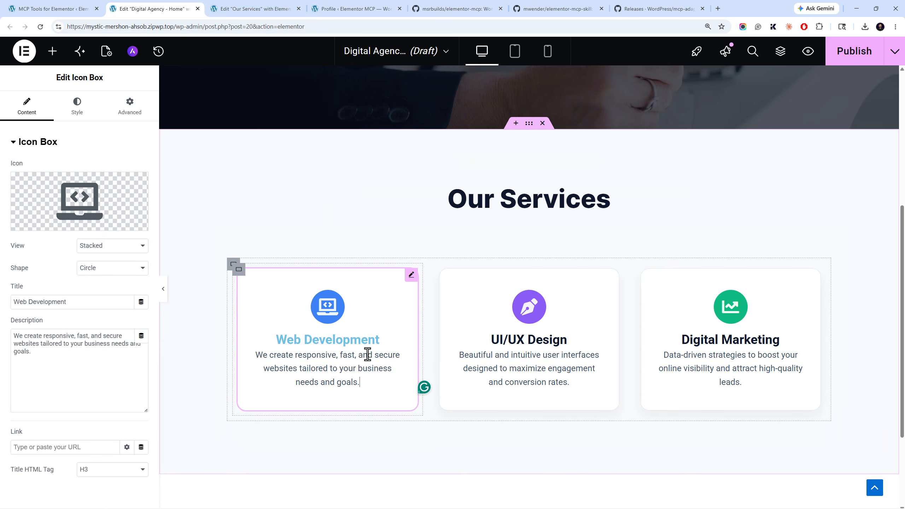
left_click(246, 8)
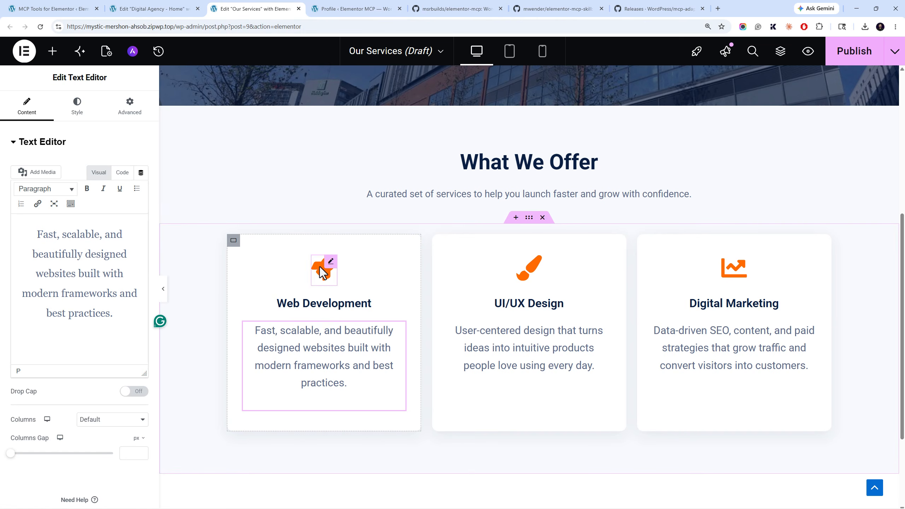
left_click(320, 267)
left_click(328, 302)
left_click(327, 353)
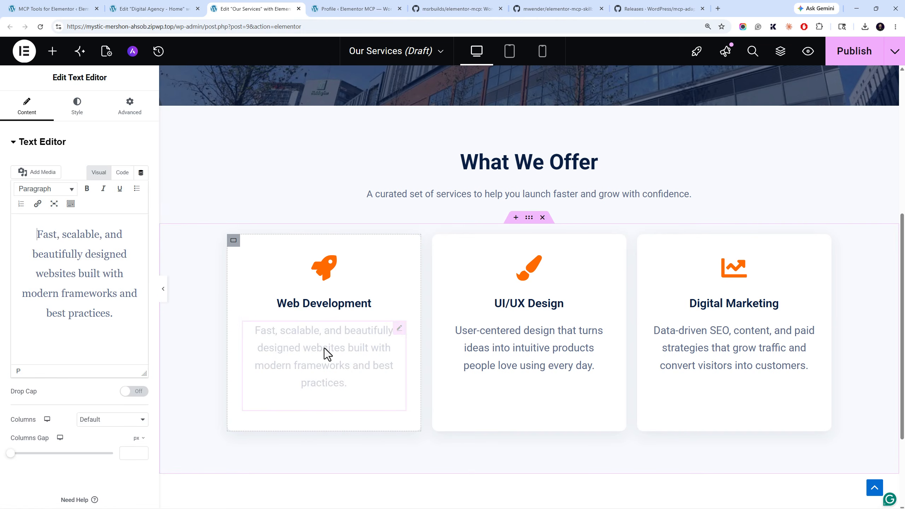
left_click(195, 10)
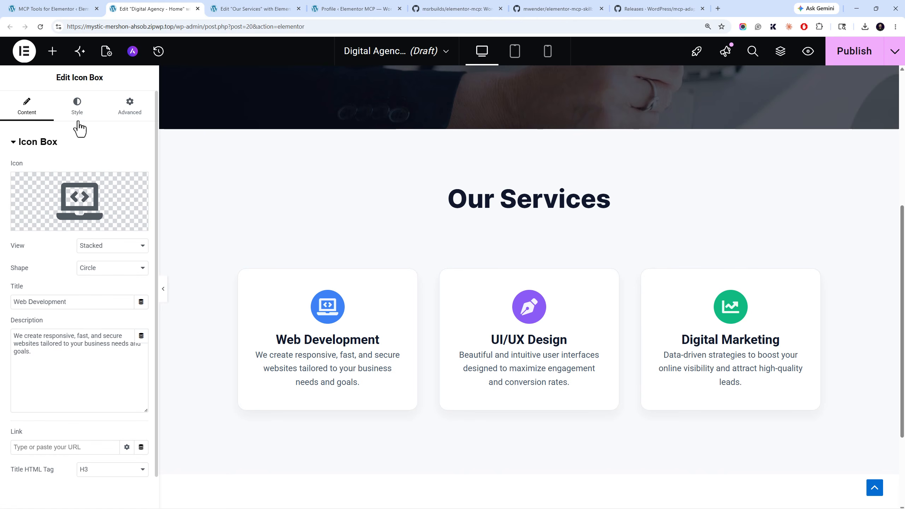
left_click(524, 353)
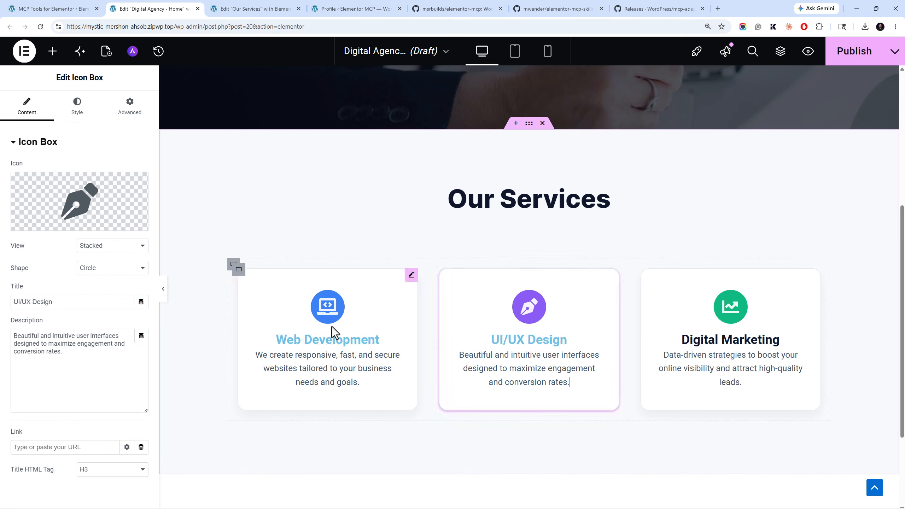
left_click(731, 339)
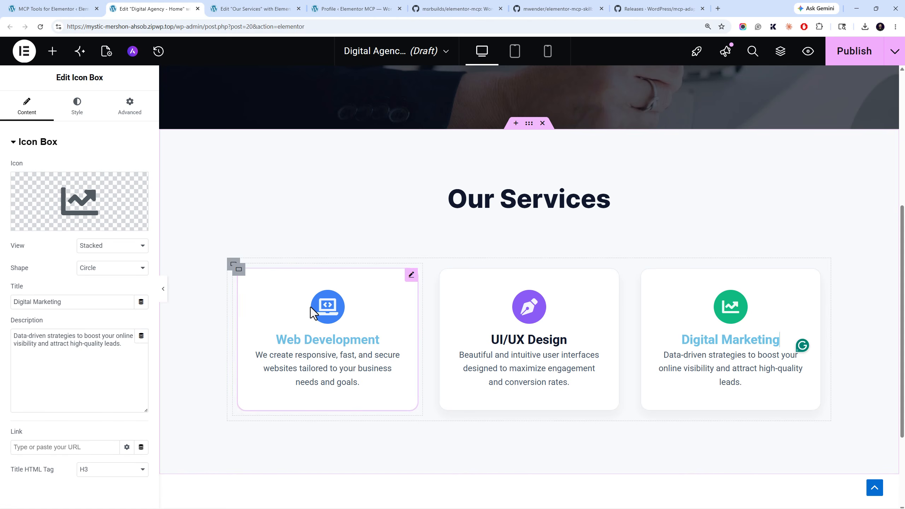
Set the title hover color of the Web Development icon box to black
left_click(321, 313)
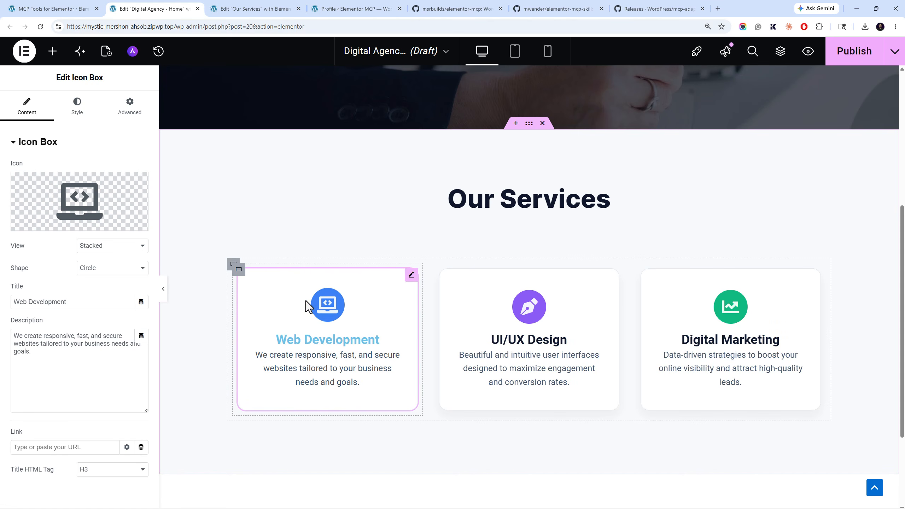
left_click(86, 109)
left_click(85, 332)
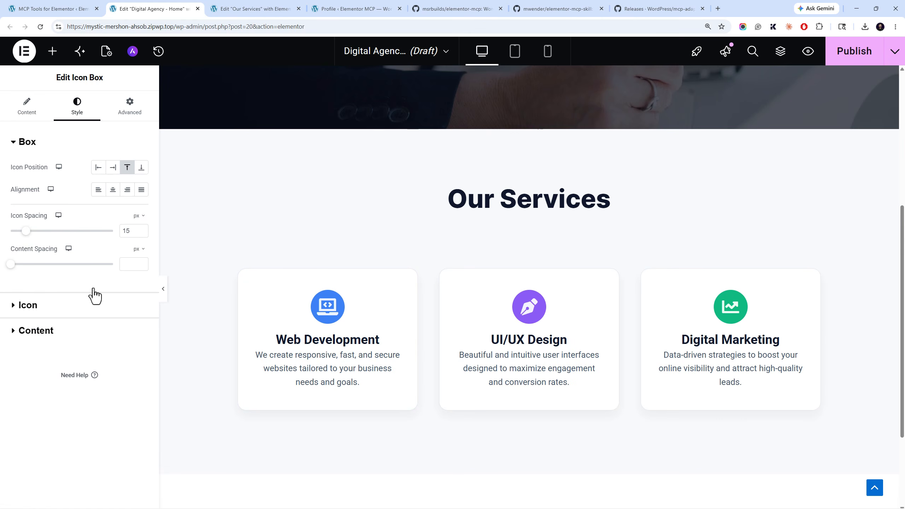
left_click(123, 310)
left_click(141, 329)
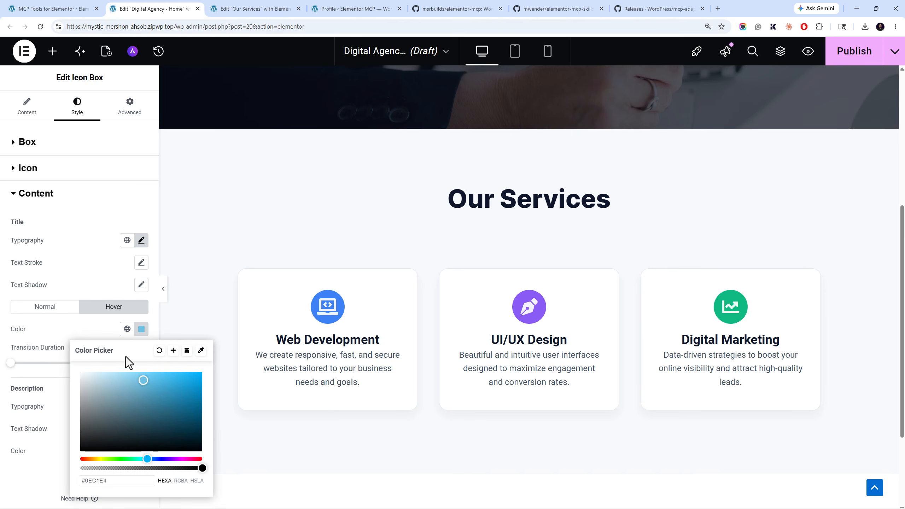
left_click_drag(123, 392, 62, 473)
left_click(28, 339)
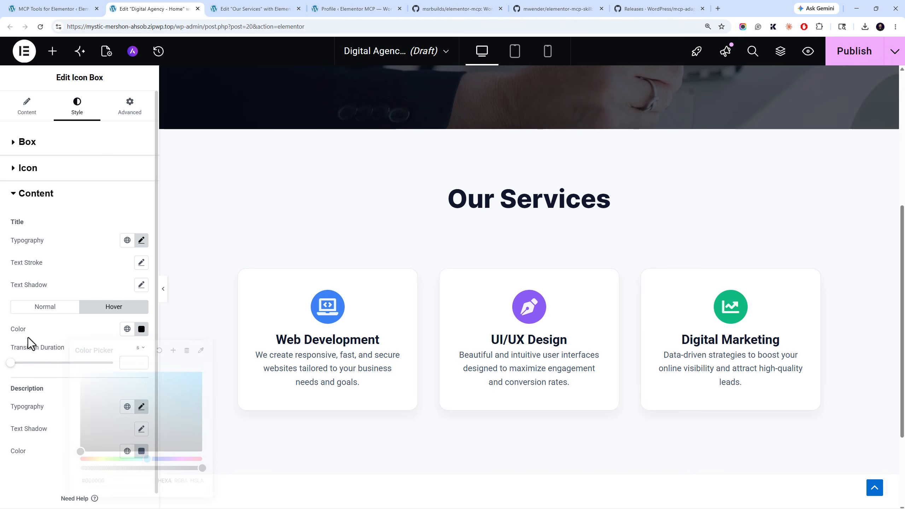
Review the hero and service card sections of both pages against each other, ending on the Digital Agency home page
left_click(520, 341)
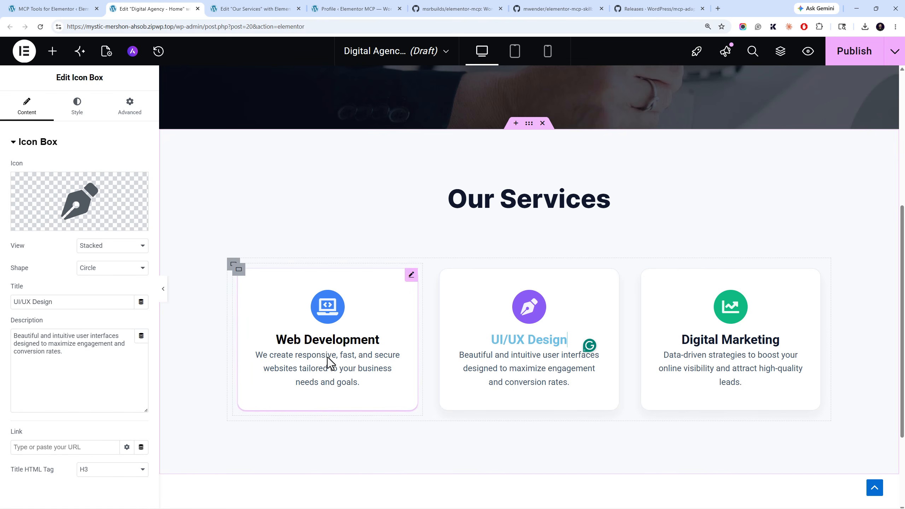
scroll(343, 230, "up", 5)
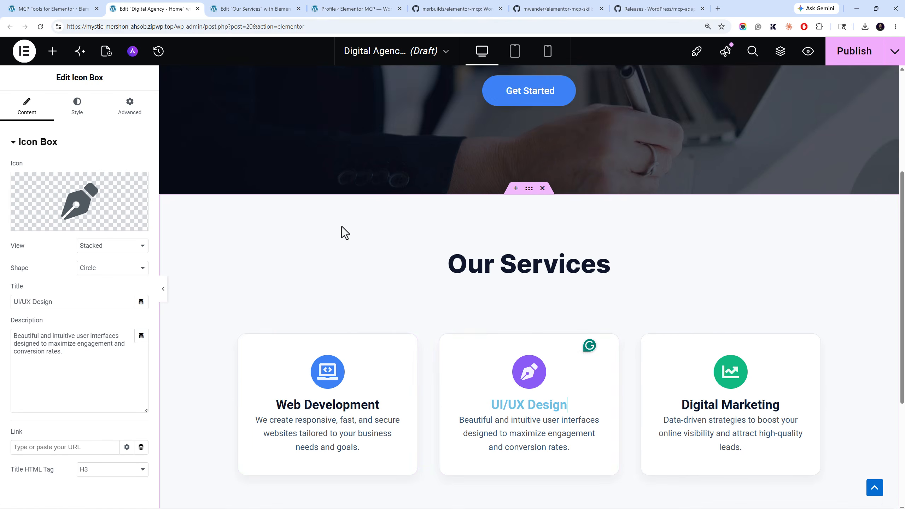
left_click(255, 8)
scroll(318, 225, "up", 5)
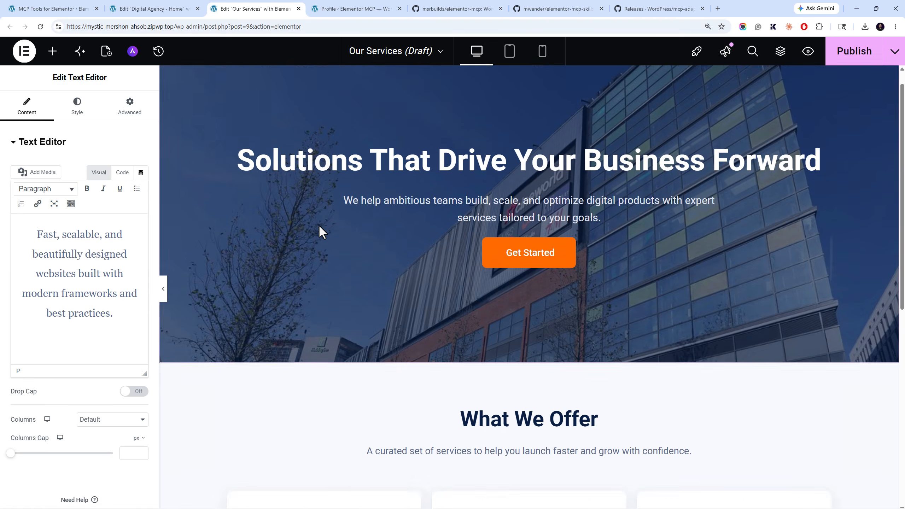
left_click(189, 9)
scroll(453, 258, "down", 7)
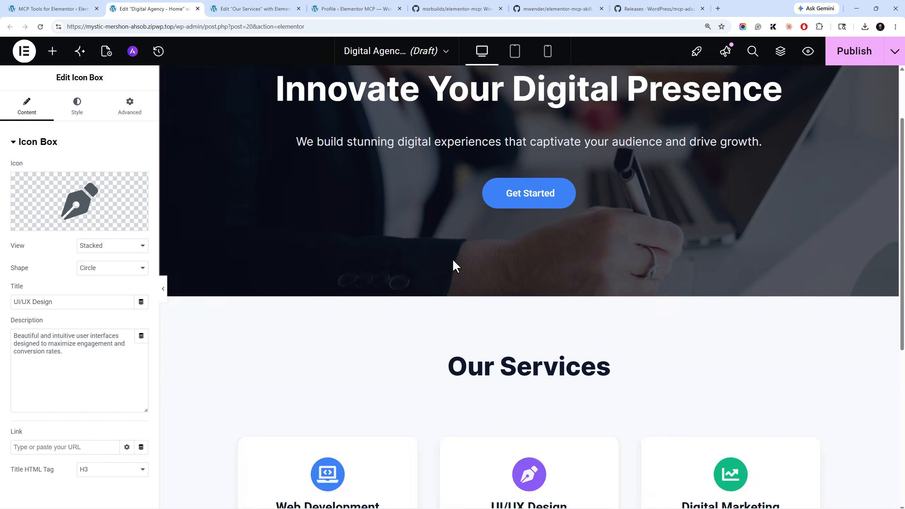
scroll(443, 277, "up", 7)
left_click(255, 9)
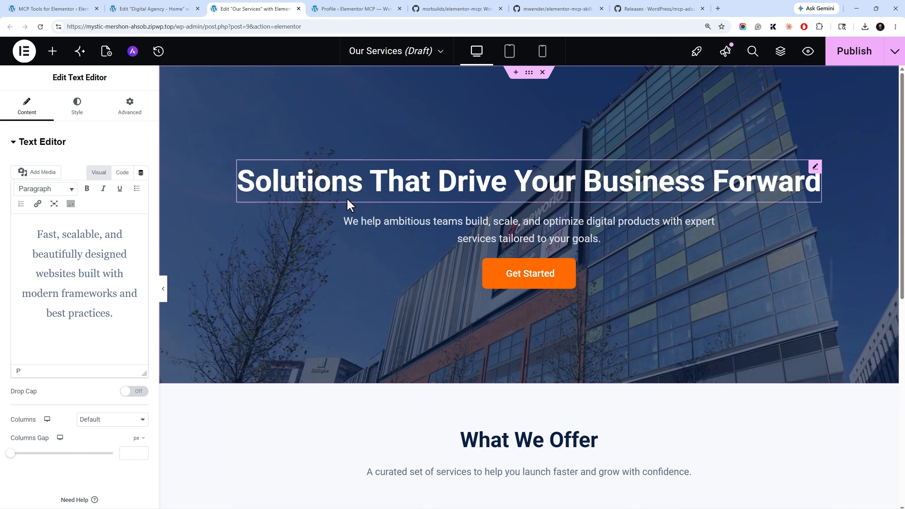
left_click(89, 8)
left_click(123, 7)
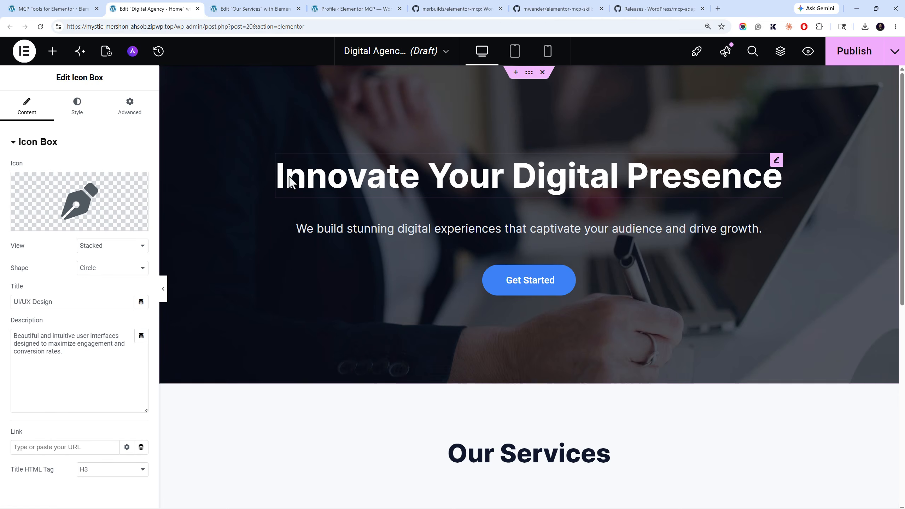
scroll(357, 242, "down", 7)
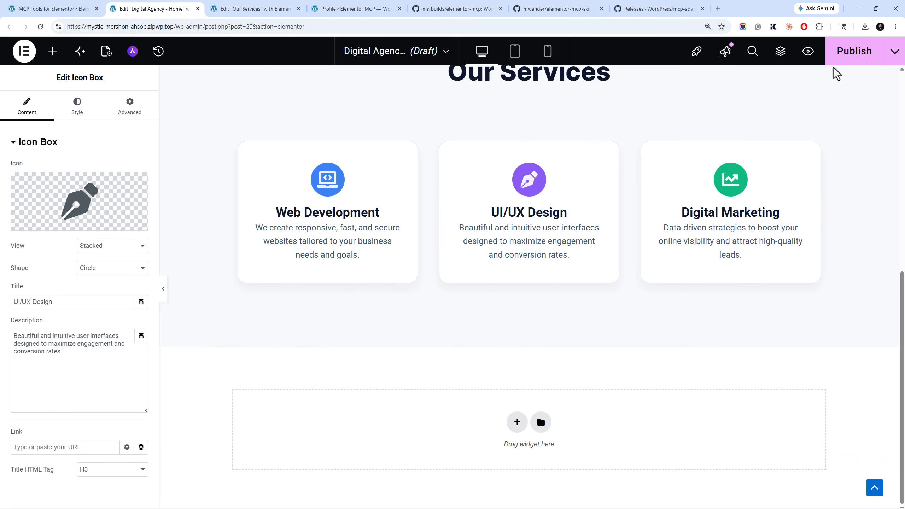
Publish the Digital Agency home page and close its editor tab
left_click(841, 59)
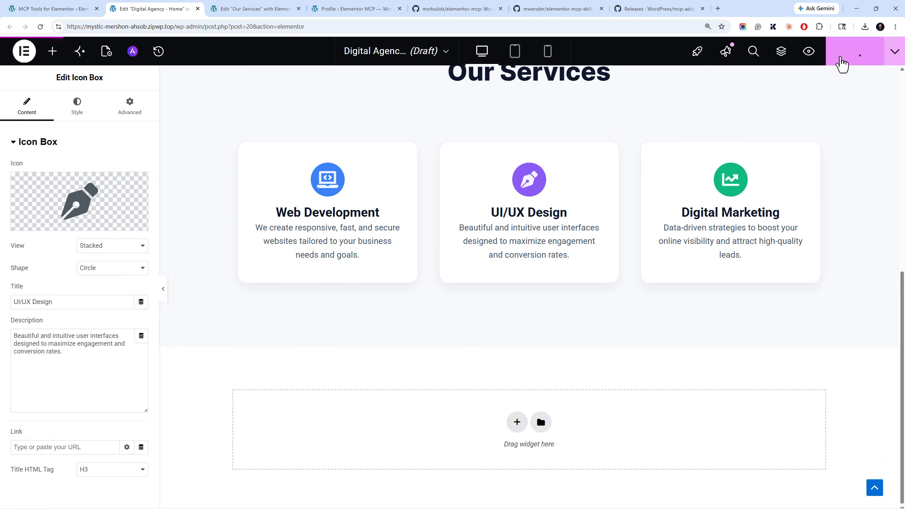
left_click(268, 7)
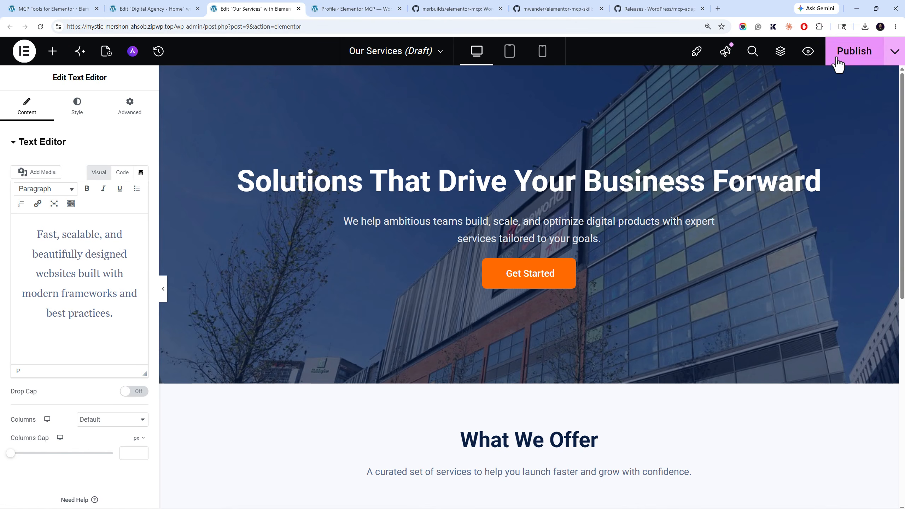
left_click(195, 4)
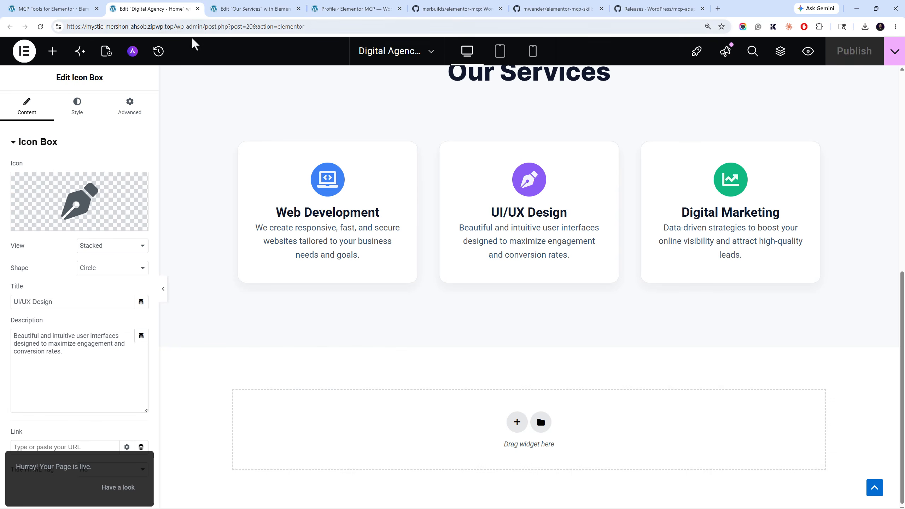
left_click(197, 8)
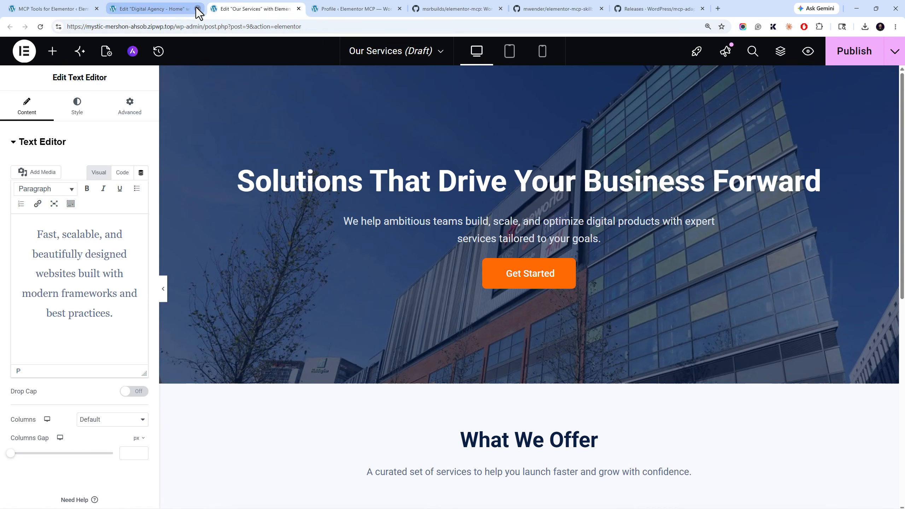
Publish the Our Services page and close its editor tab, returning to the MCP Tools for Elementor settings
left_click(840, 64)
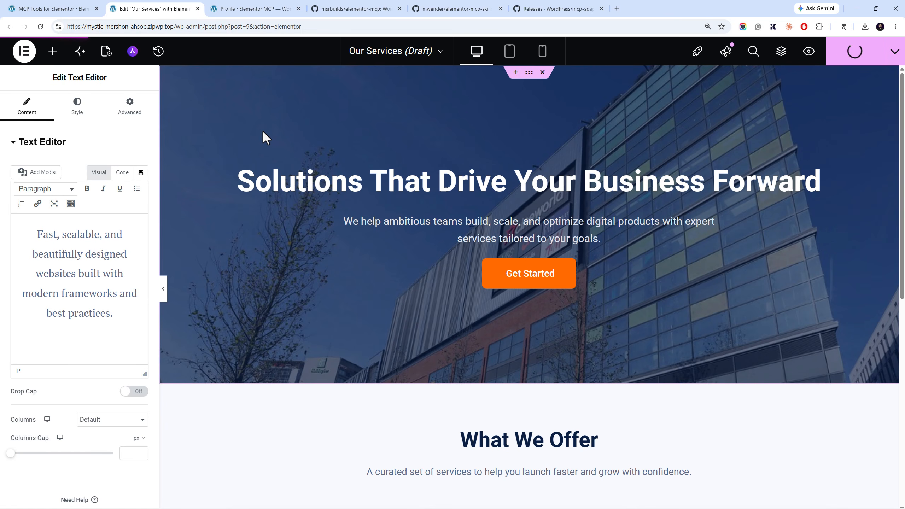
left_click(197, 9)
left_click(71, 9)
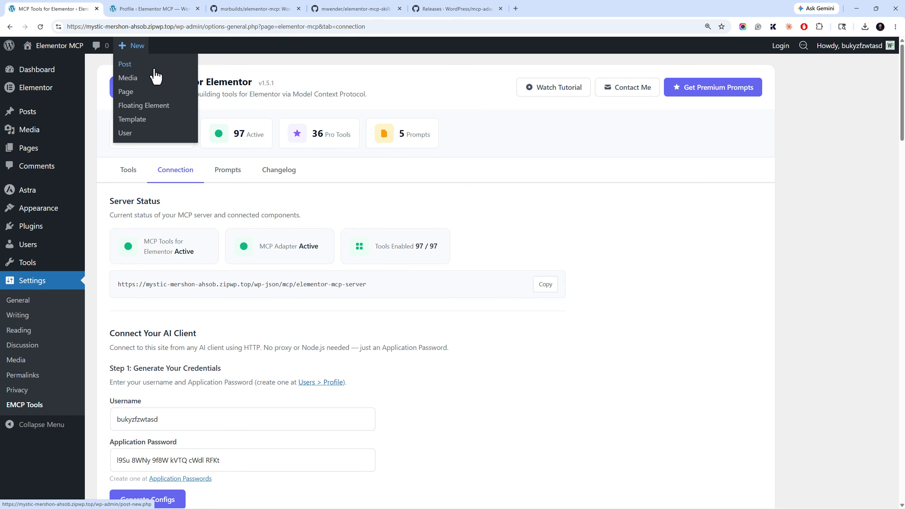
Close the Antigravity window and switch to Visual Studio Code to check the FlowFix Plumbing landing page build
key("alt+Tab")
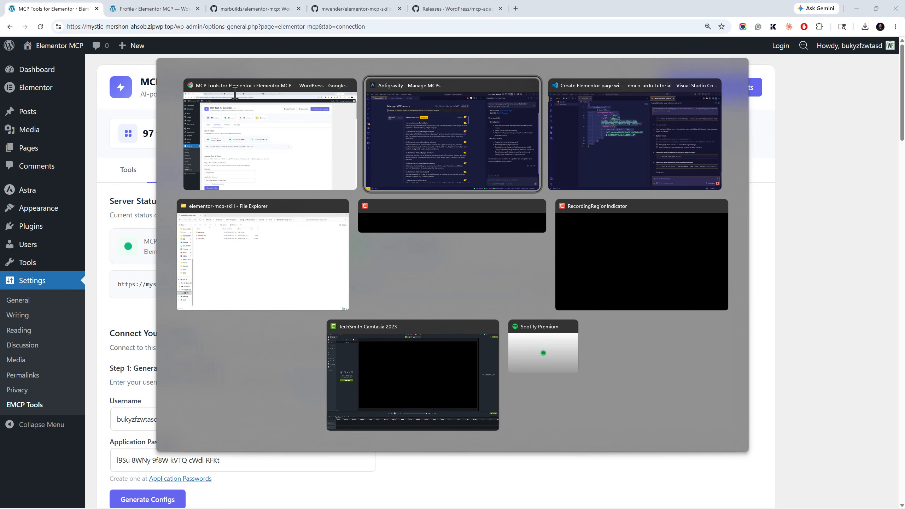
left_click(492, 87)
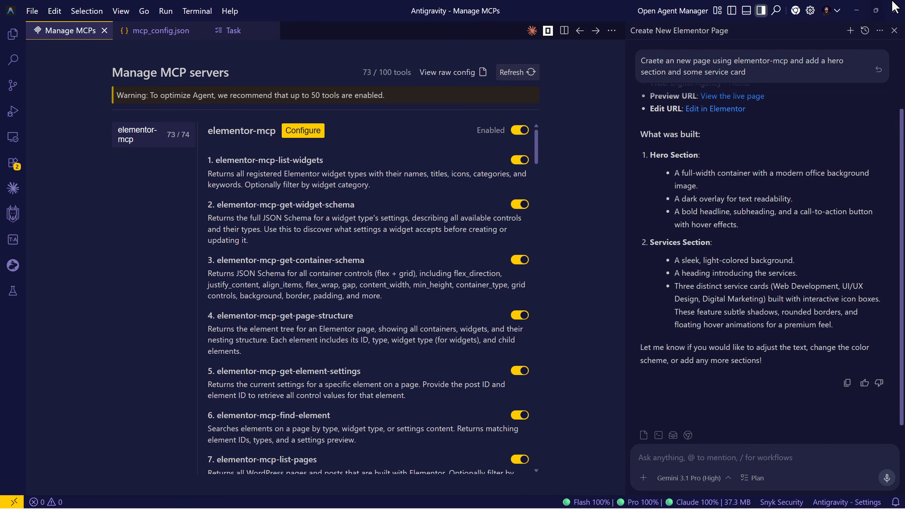
key("alt+Tab")
key("alt+Tab")
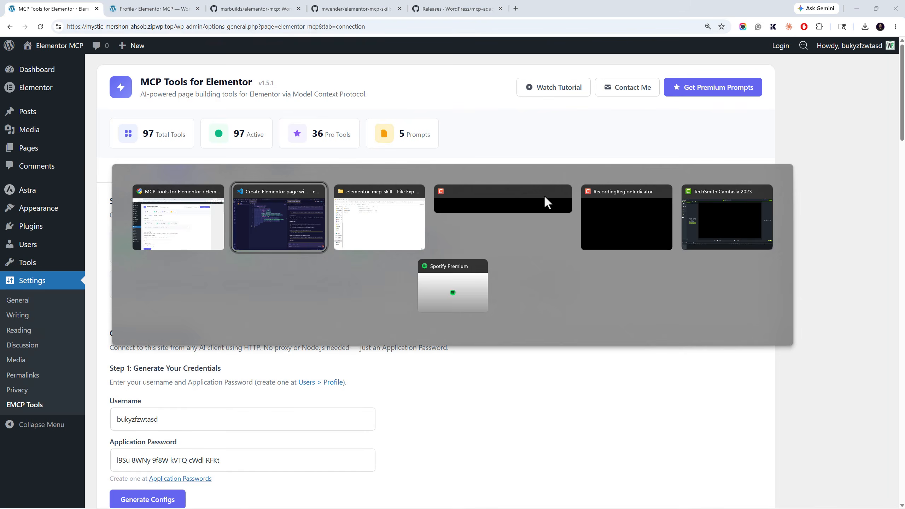
left_click(315, 231)
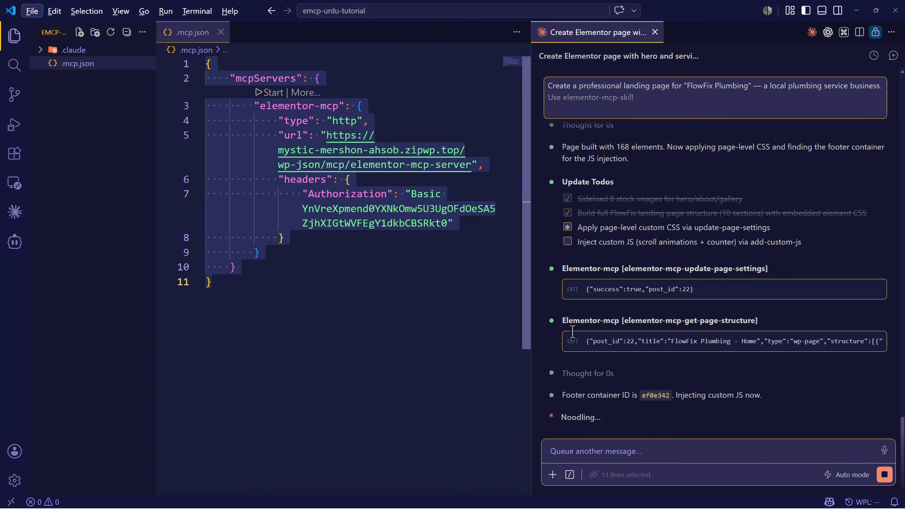
left_click(611, 381)
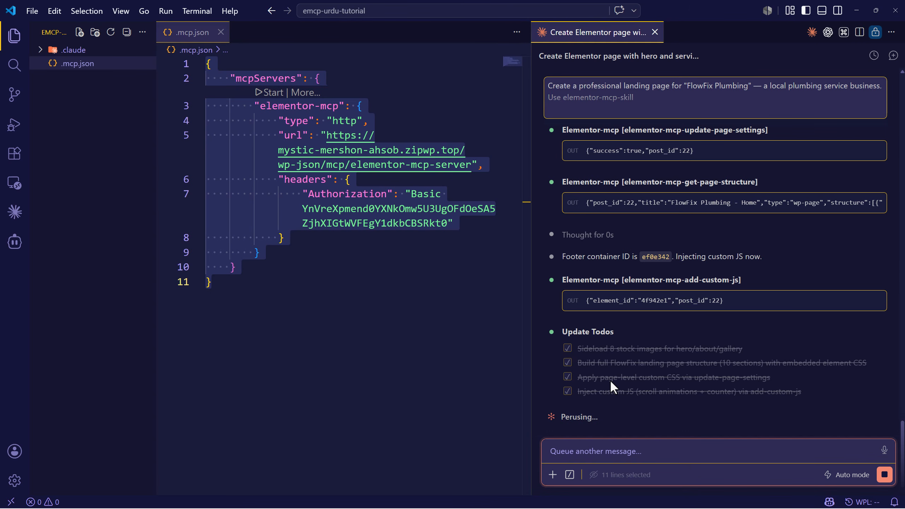
Check the completed FlowFix Plumbing build summary and open the page in Elementor, placing its browser tab beside the MCP Tools tab
scroll(678, 400, "up", 6)
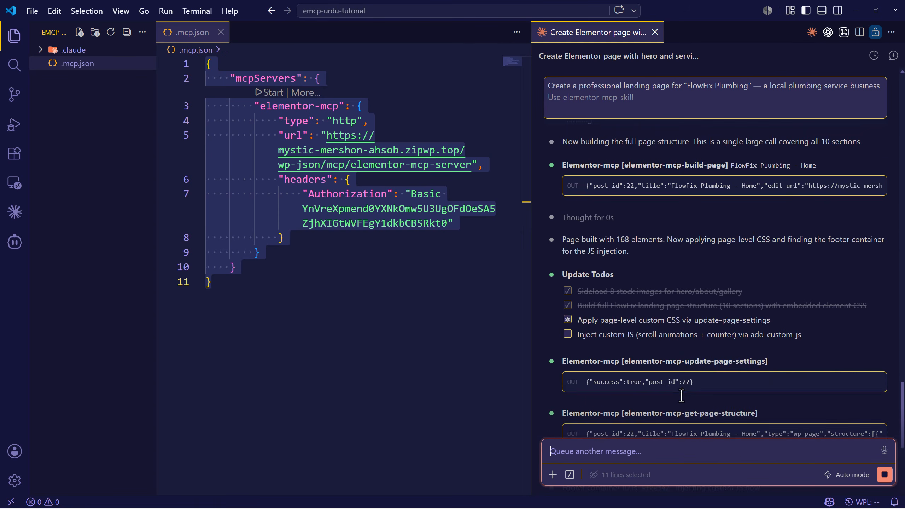
scroll(681, 397, "down", 3)
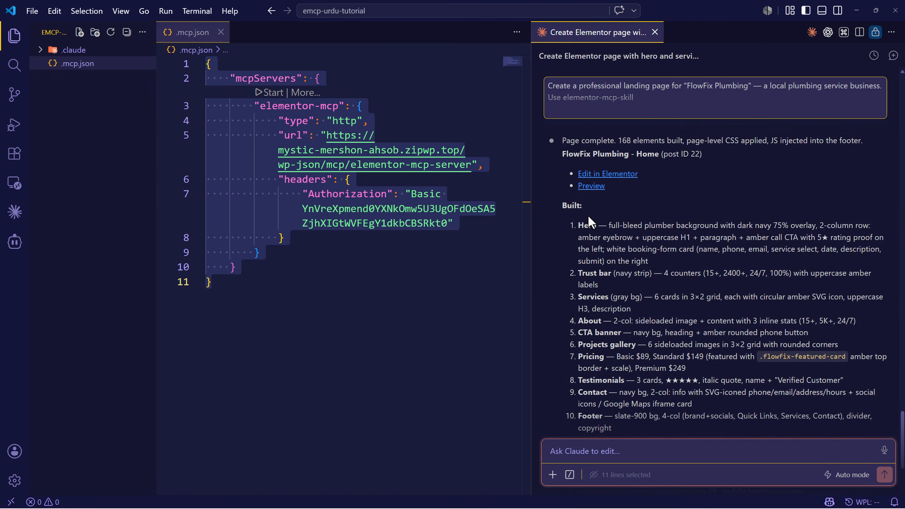
left_click(613, 220)
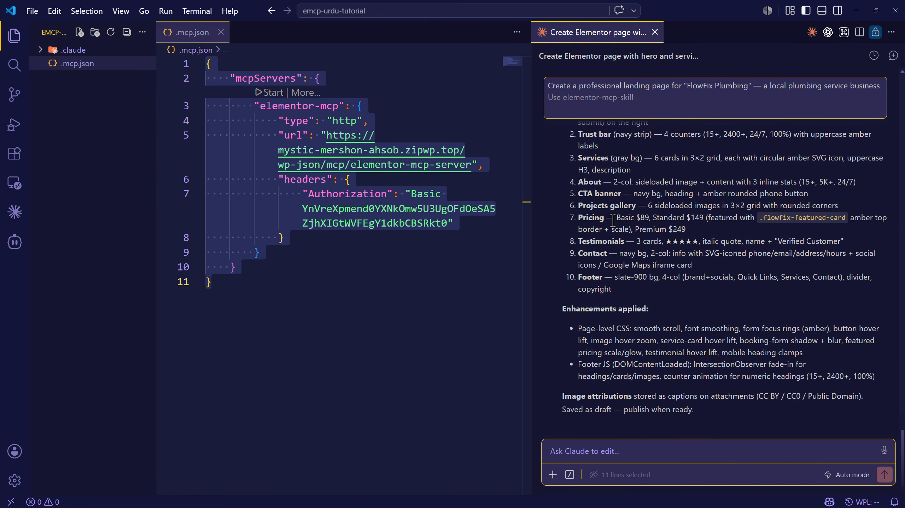
scroll(613, 220, "up", 4)
scroll(614, 220, "down", 4)
scroll(615, 223, "up", 4)
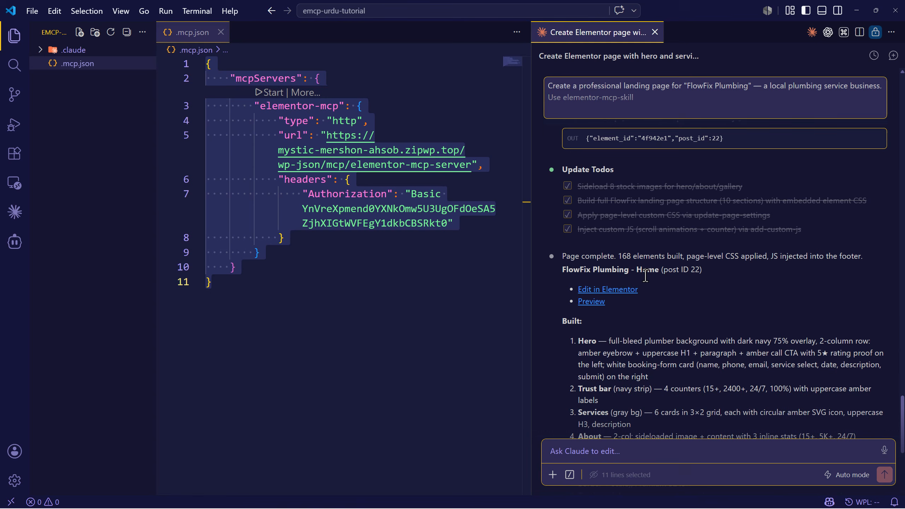
left_click(597, 292)
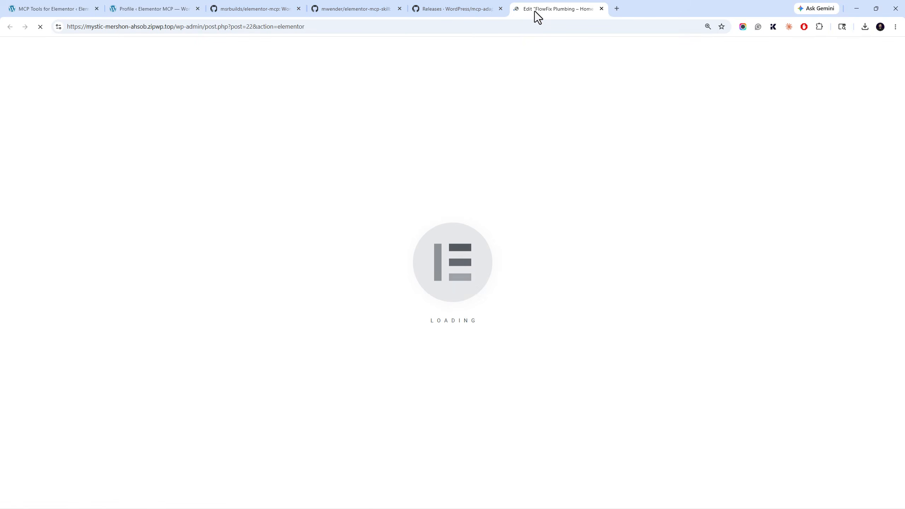
left_click_drag(535, 11, 151, 6)
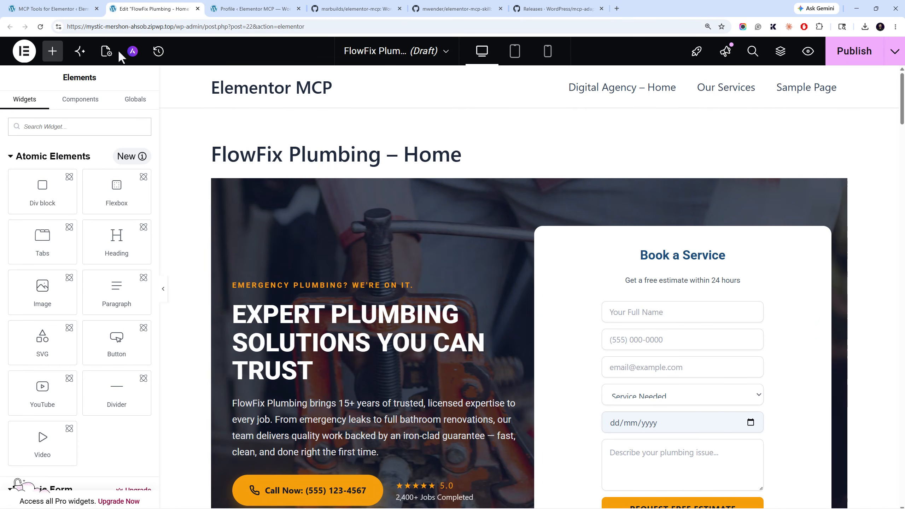
Change the FlowFix Plumbing page layout to one without the theme header and page title, with sections spanning the full width
left_click(106, 51)
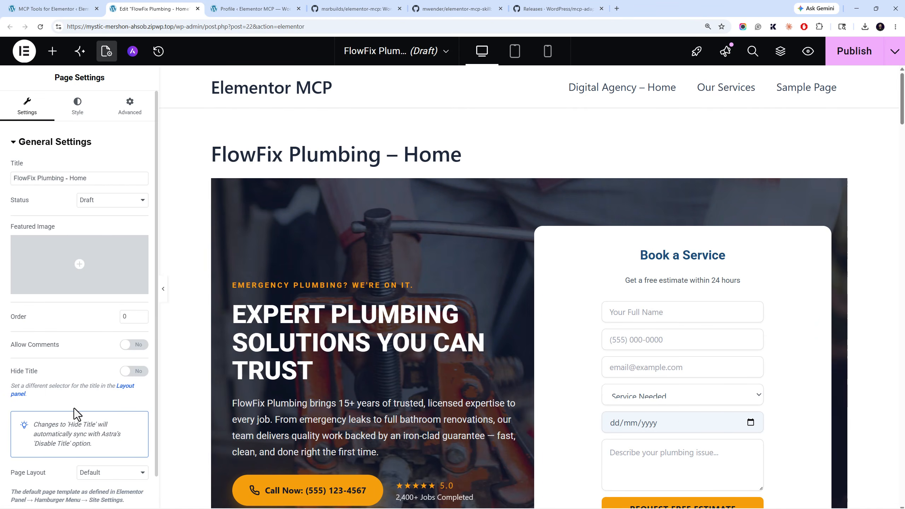
left_click(104, 480)
left_click(113, 441)
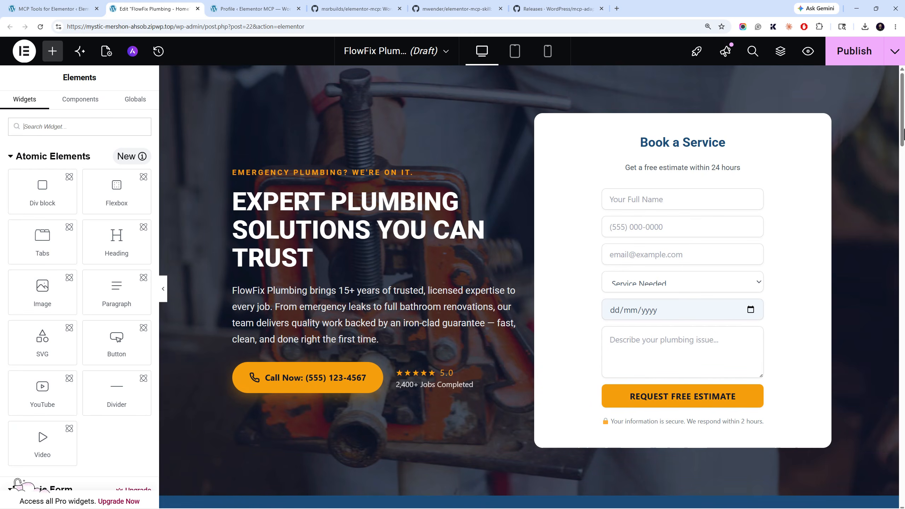
Review the hero with its booking form, the trust counters and the service cards of the FlowFix page
scroll(904, 132, "down", 10)
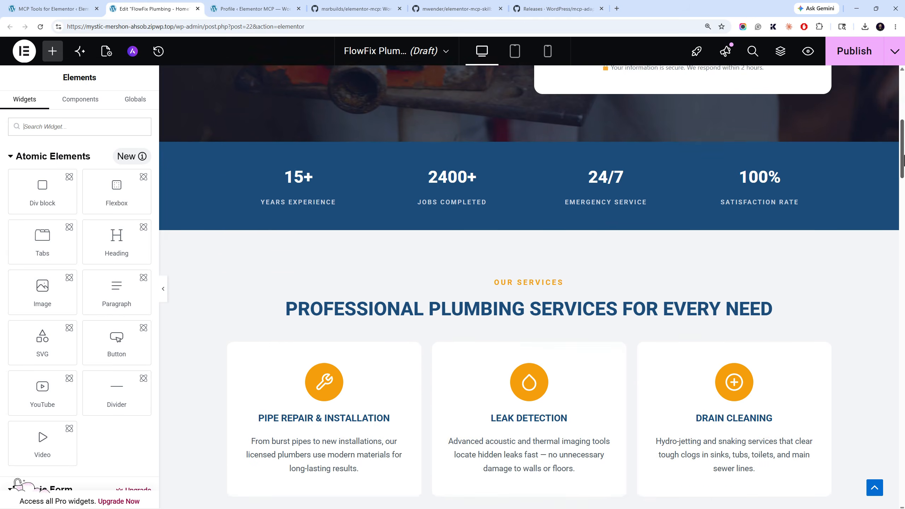
scroll(904, 160, "down", 3)
scroll(903, 150, "up", 10)
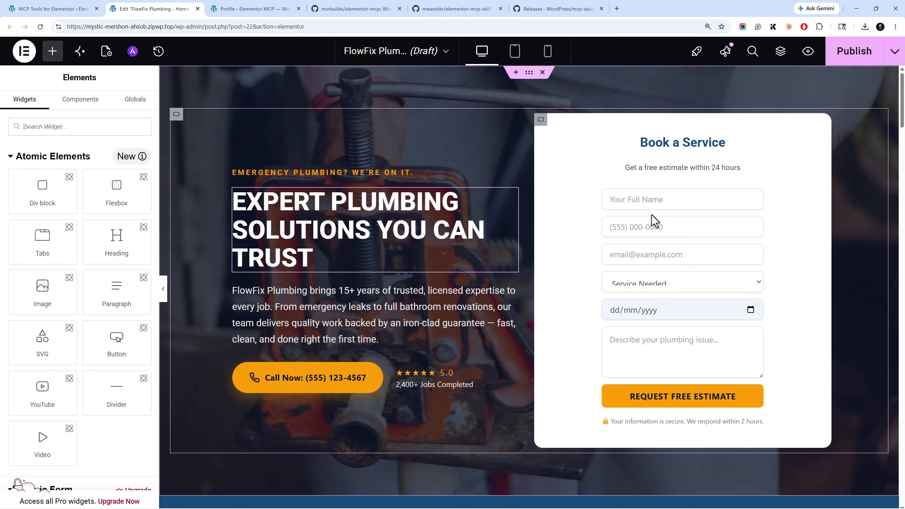
scroll(901, 185, "down", 10)
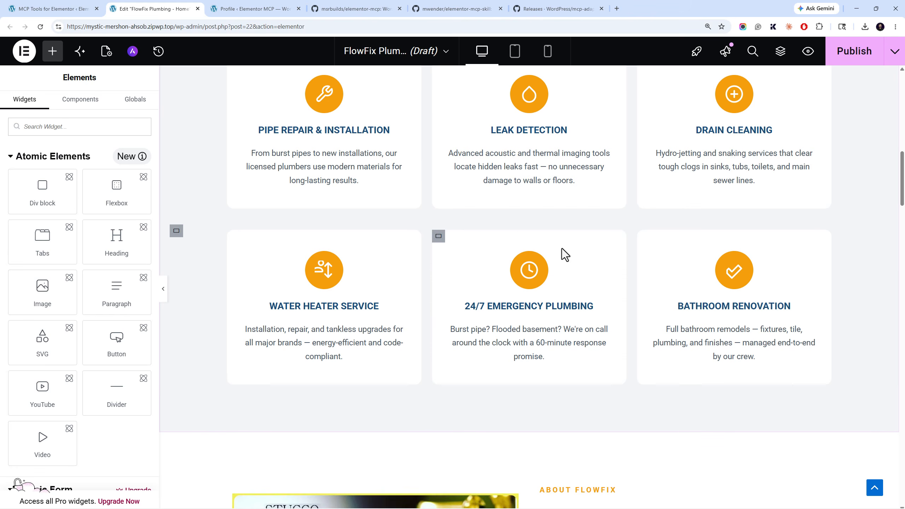
Inspect the 24/7 Emergency Plumbing card's icon and heading, and the HTML code behind the Water Heater Service icon
left_click(535, 279)
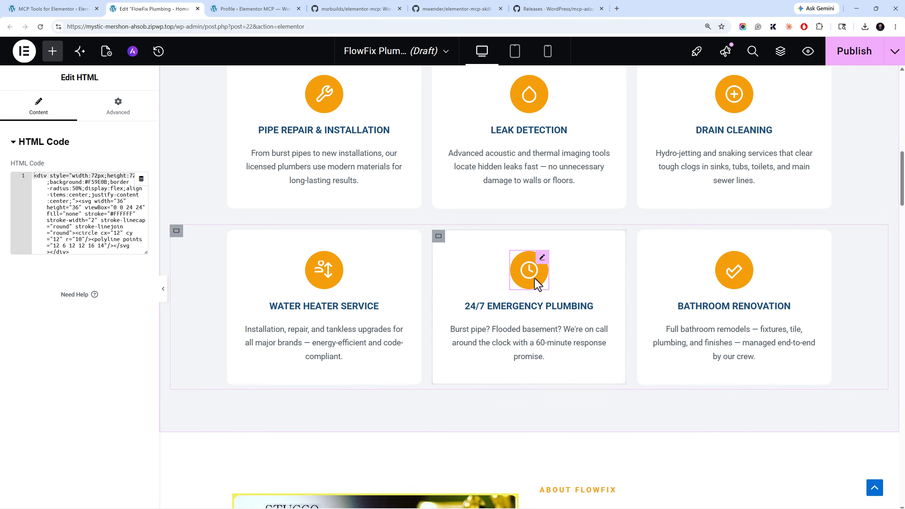
left_click(548, 310)
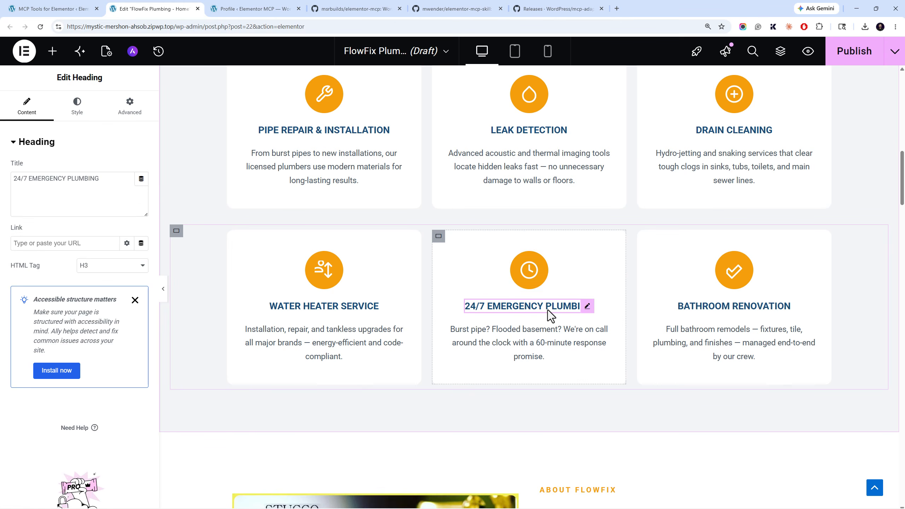
left_click(548, 310)
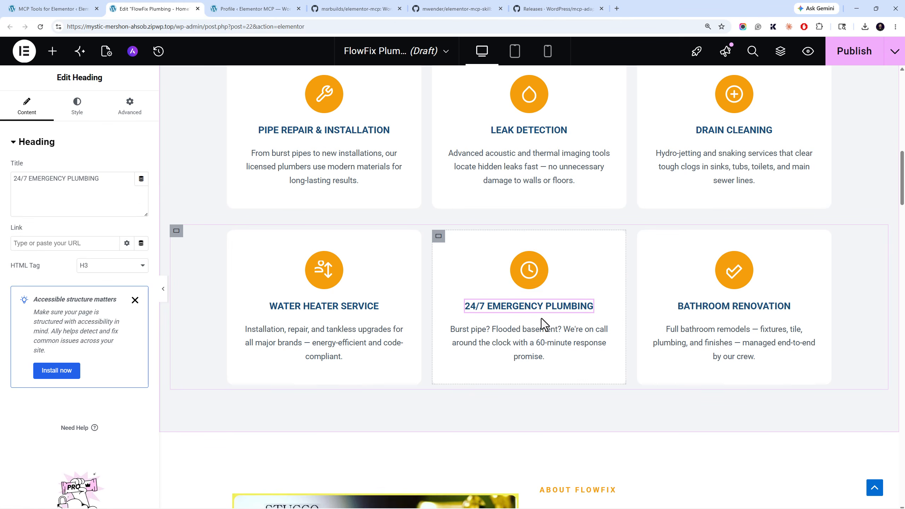
left_click(332, 279)
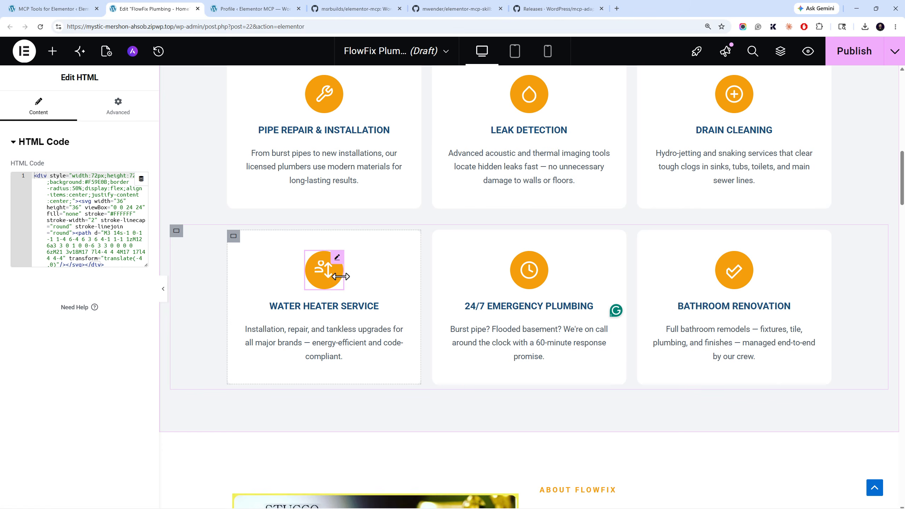
left_click_drag(104, 265, 13, 172)
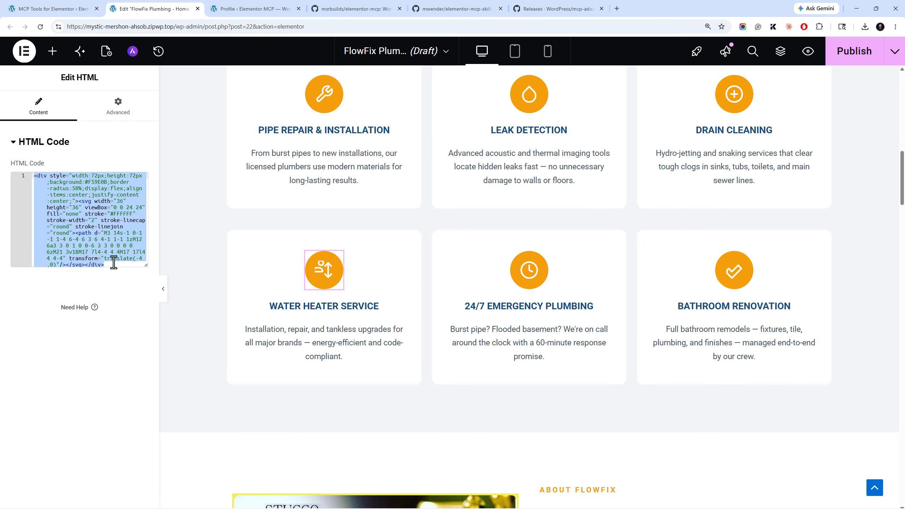
Find the Icon widget by searching for "icon" and add it before the Water Heater Service card in the second services row
left_click(67, 8)
left_click(123, 8)
left_click(53, 51)
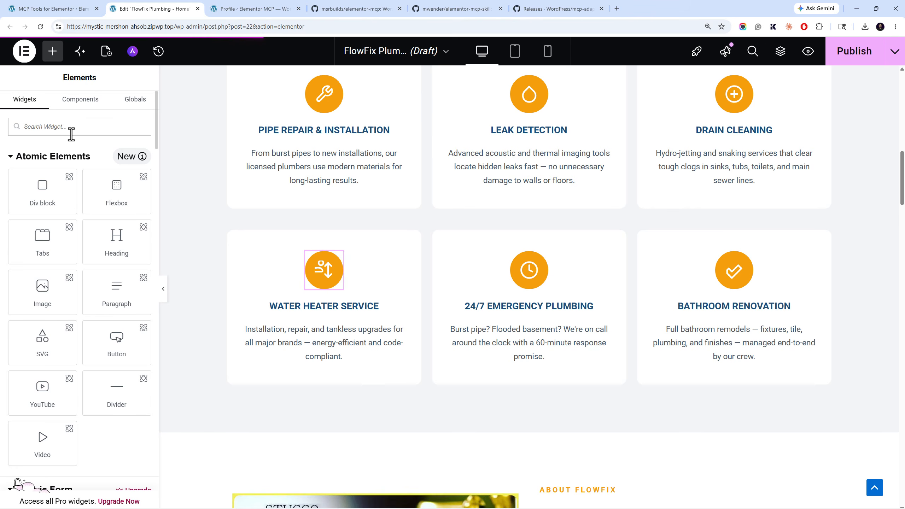
scroll(71, 134, "down", 5)
scroll(72, 134, "up", 3)
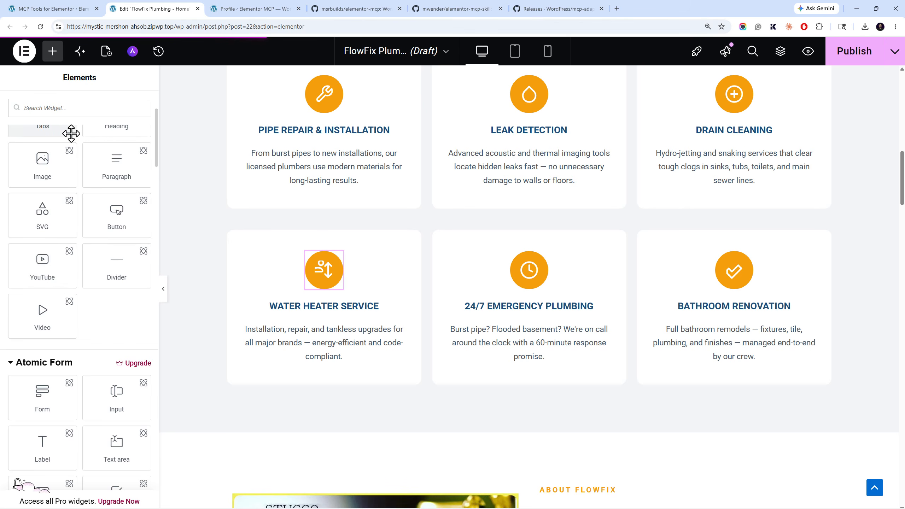
scroll(71, 134, "down", 6)
left_click(74, 112)
type("i")
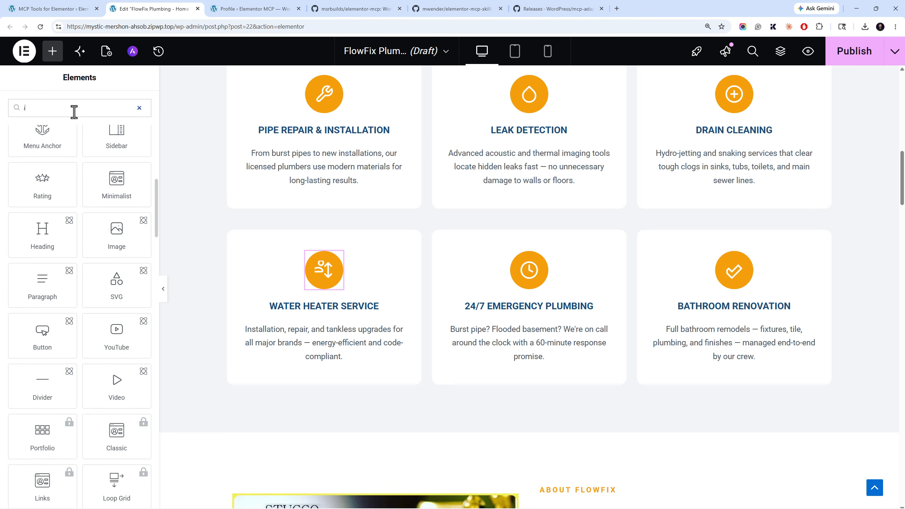
type("con")
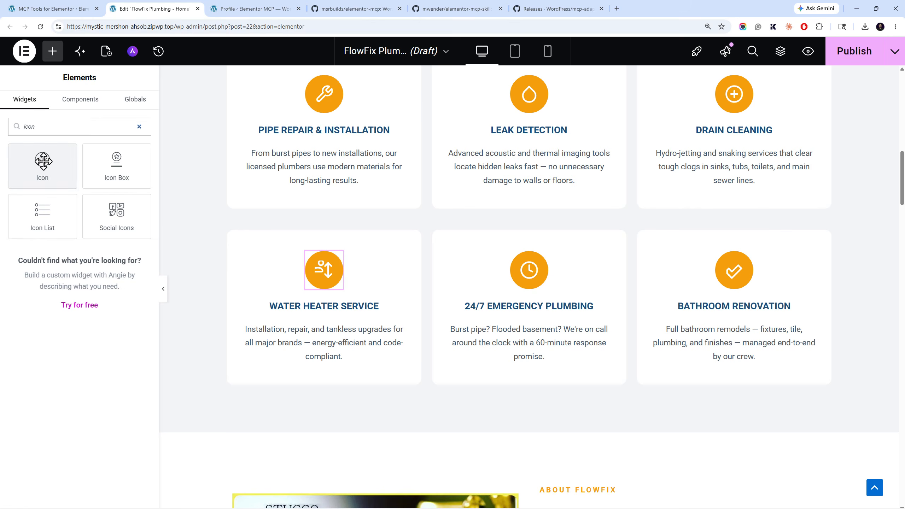
left_click_drag(42, 165, 285, 271)
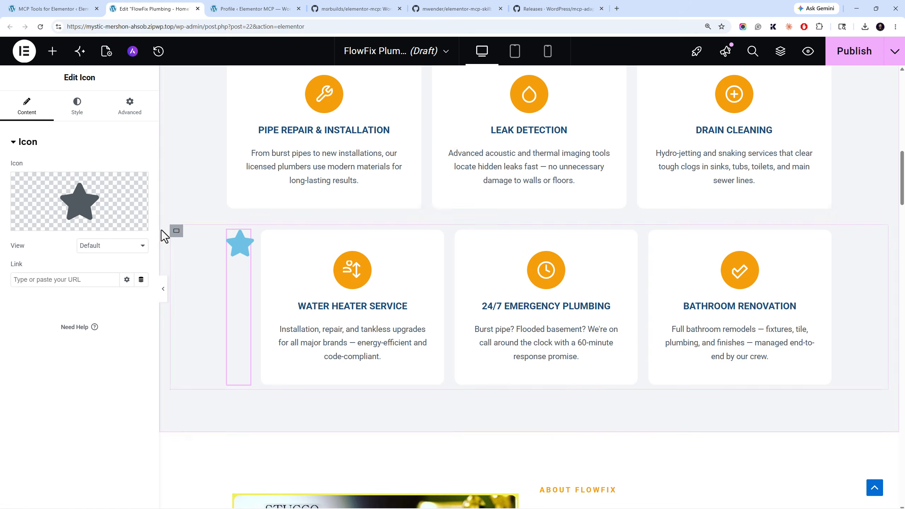
Enable unfiltered file uploads and upload play_16181918.svg to the media library, leaving the dialog without inserting it
left_click(117, 224)
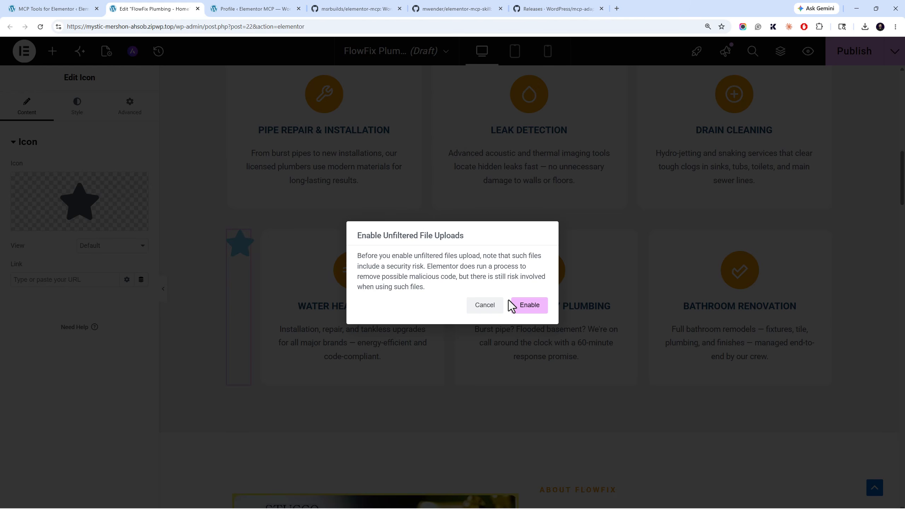
left_click(522, 307)
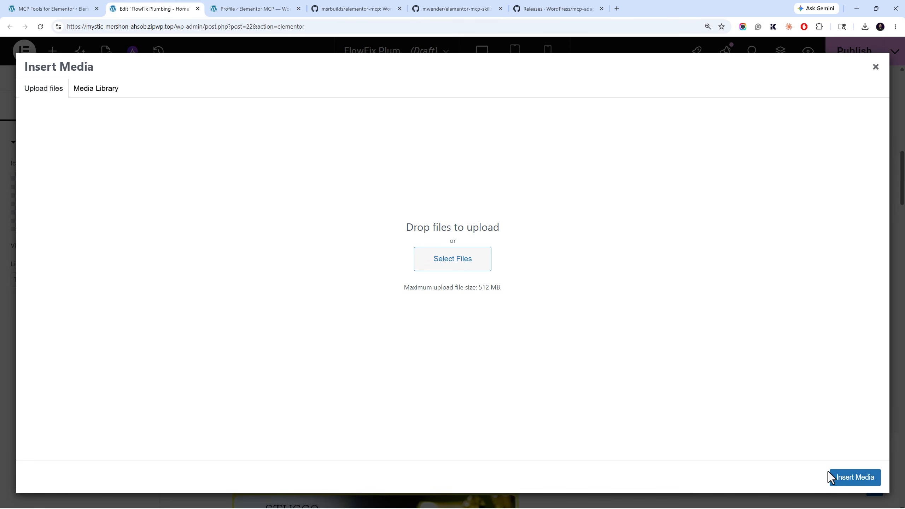
left_click(421, 267)
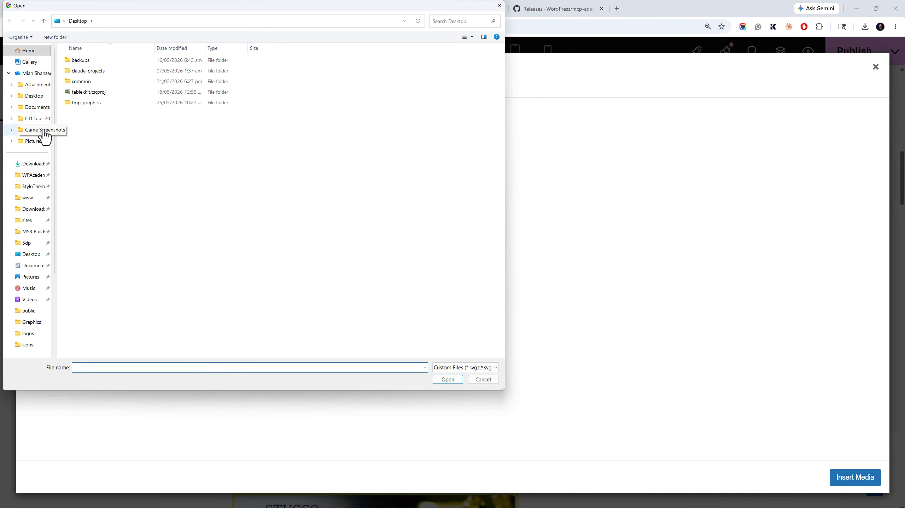
left_click(38, 209)
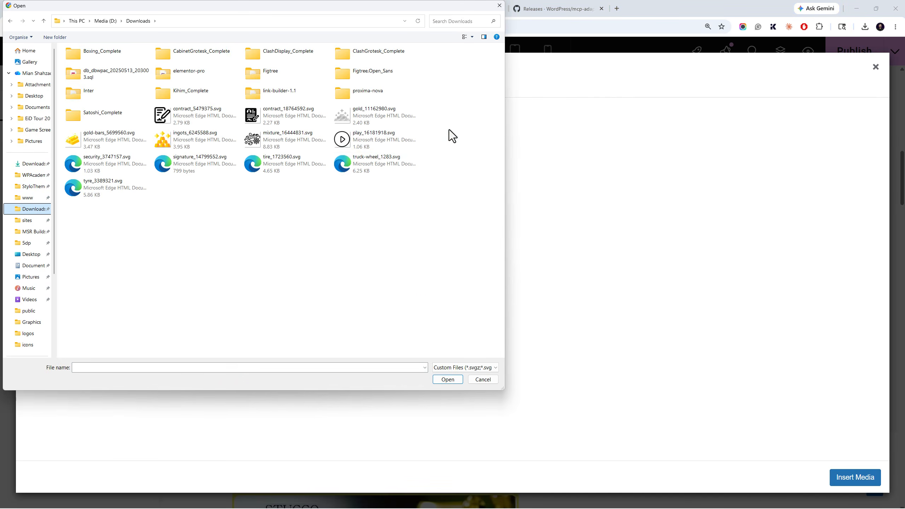
double_click(354, 146)
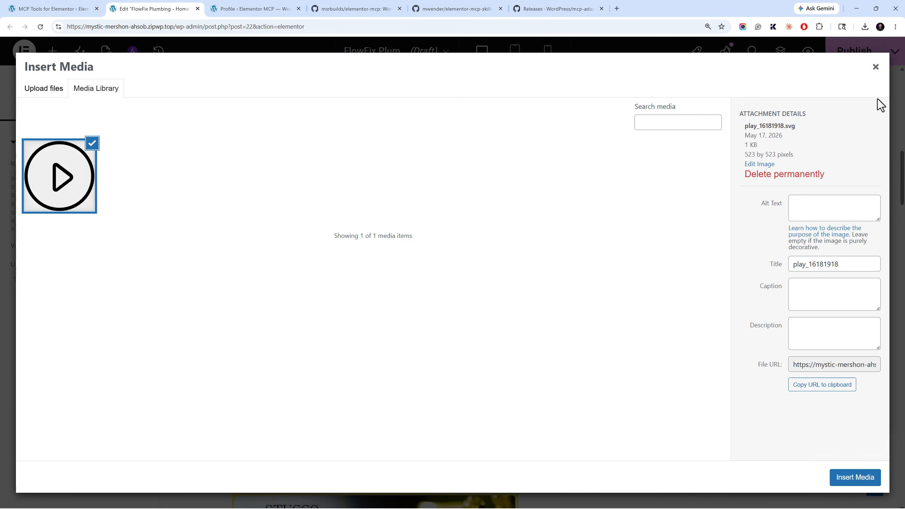
left_click(876, 67)
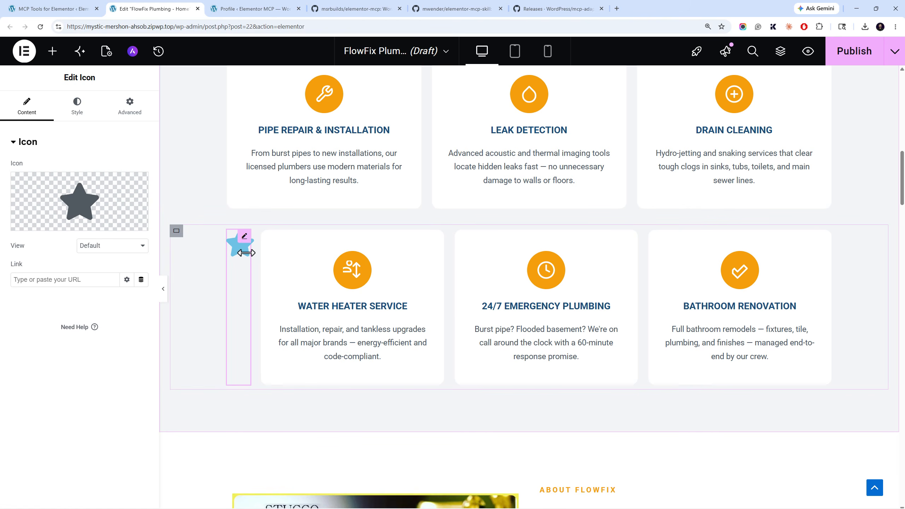
Delete the star icon widget from the second services row
right_click(243, 254)
left_click(323, 496)
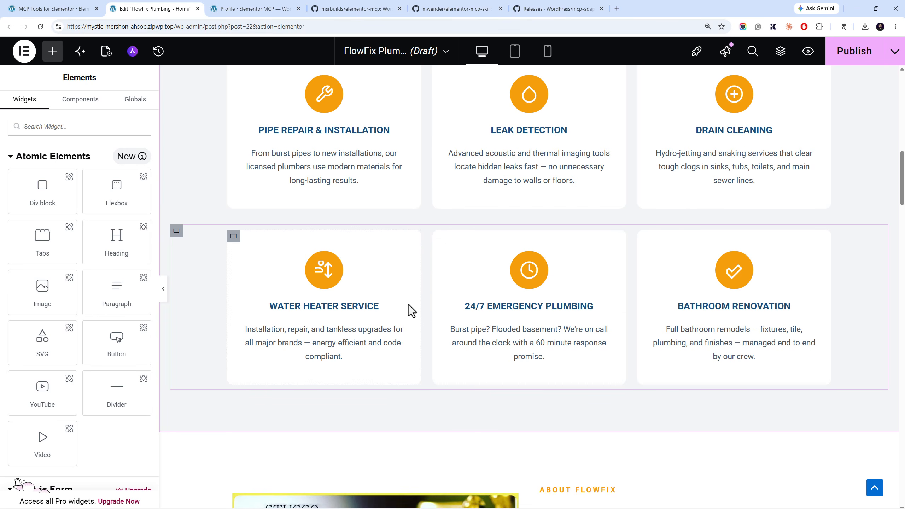
Inspect the Water Heater Service card's icon and text, and the image and content of the About FlowFix section
left_click(316, 264)
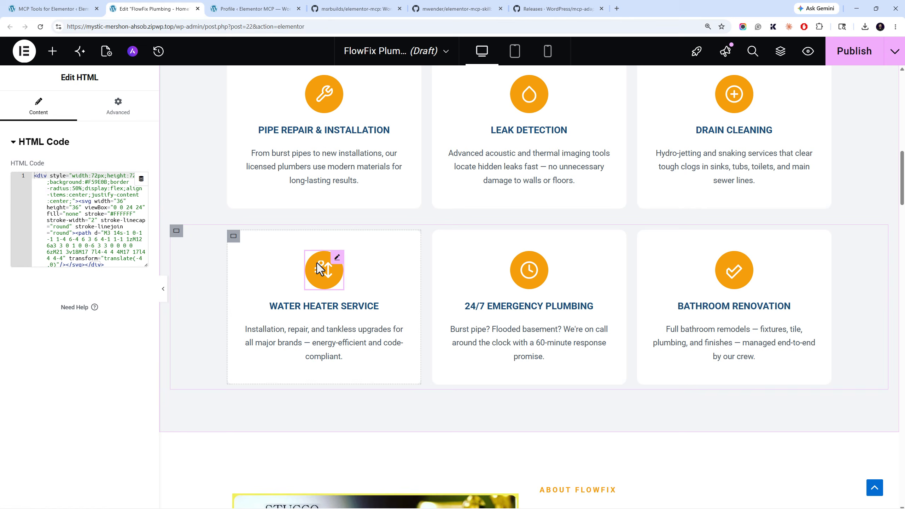
left_click(303, 327)
scroll(505, 234, "down", 7)
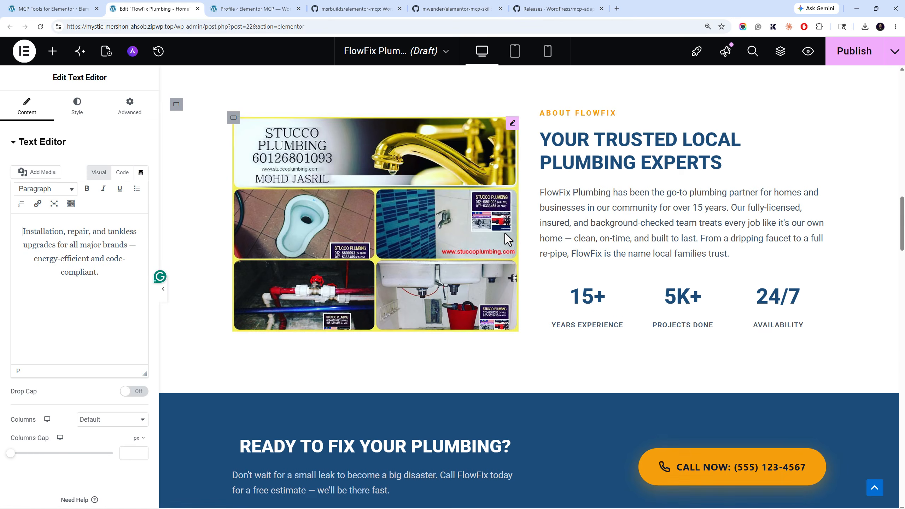
scroll(545, 211, "up", 2)
scroll(545, 211, "down", 5)
scroll(554, 211, "up", 2)
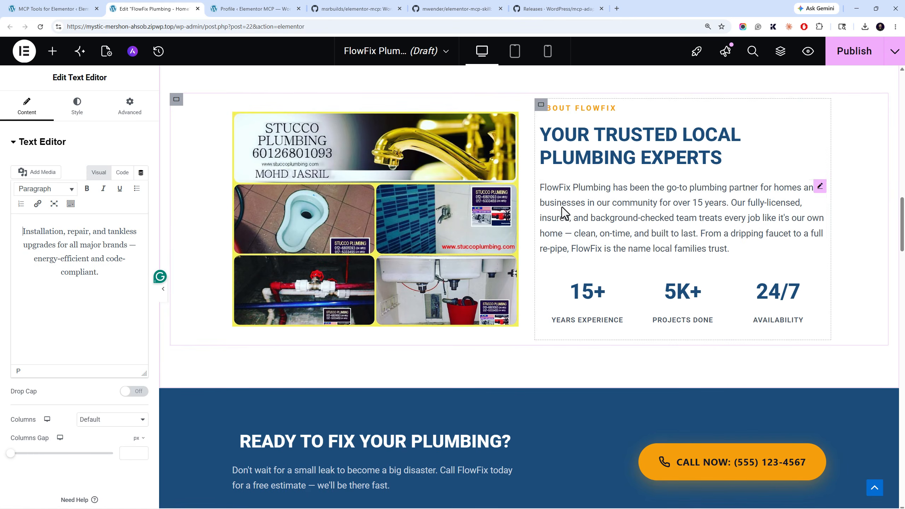
left_click(376, 246)
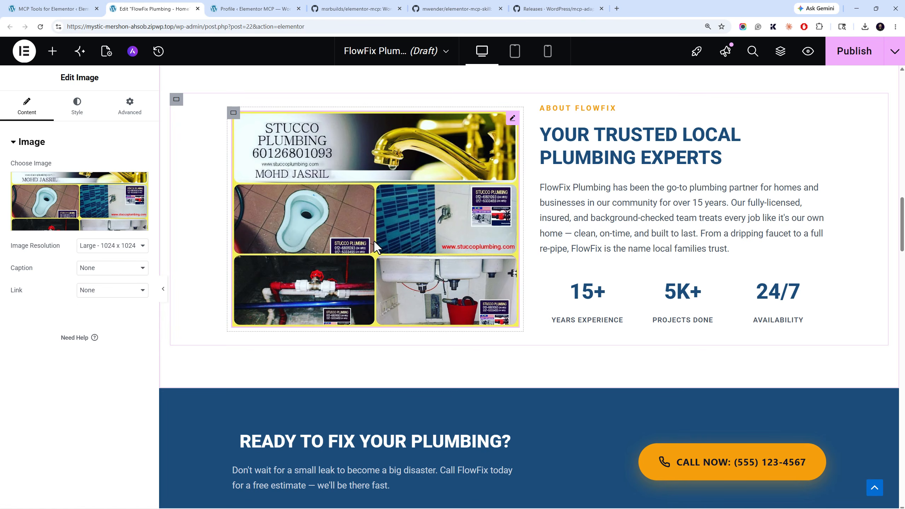
Review the call-to-action banner and the images of the Our Projects gallery down to the pricing section
scroll(396, 239, "down", 7)
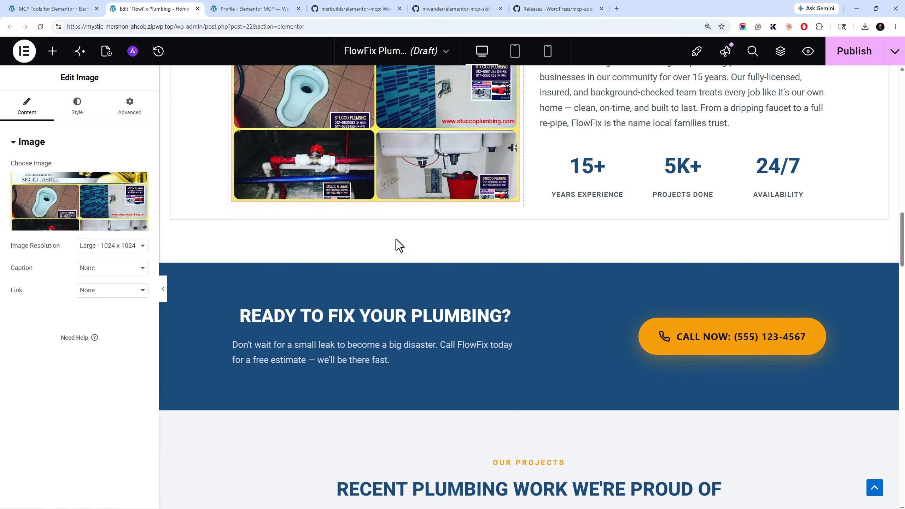
scroll(416, 230, "up", 2)
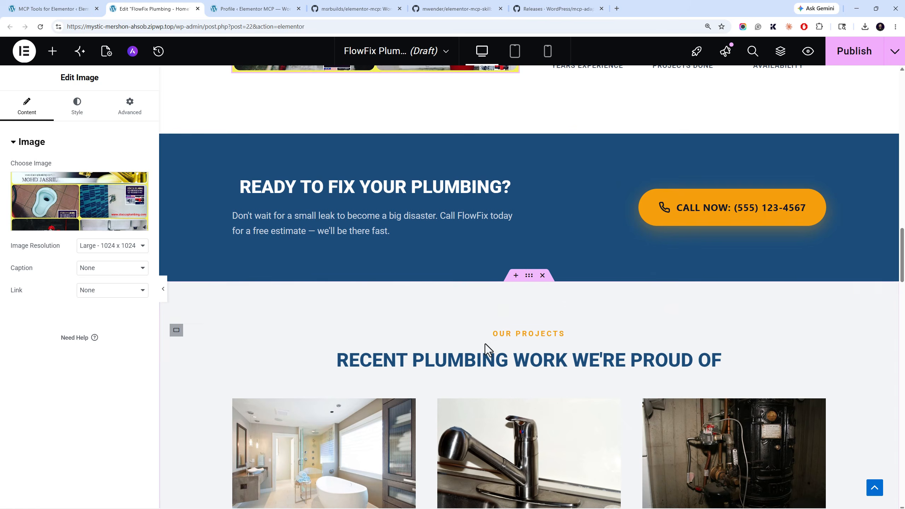
scroll(486, 344, "down", 5)
left_click(493, 249)
scroll(371, 247, "down", 5)
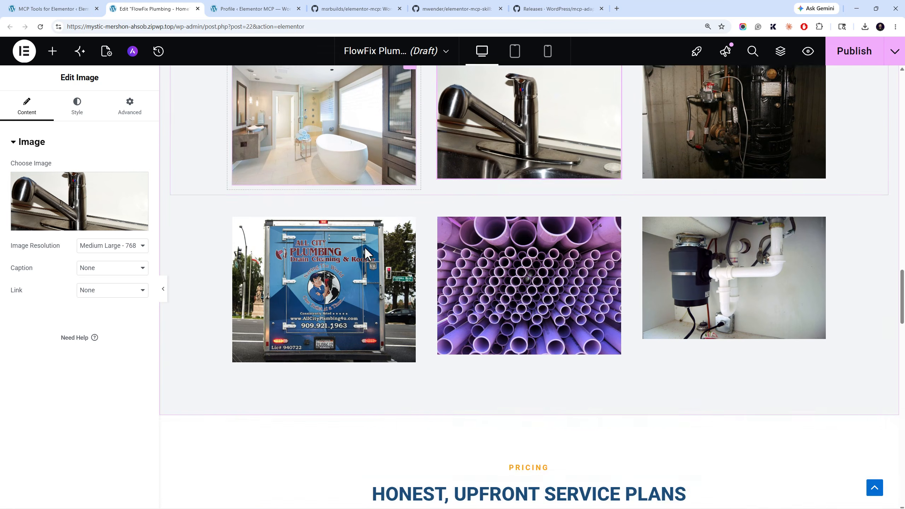
Inspect the pricing section's heading, the Basic plan's price and container settings, and the middle testimonial's text
scroll(406, 263, "up", 5)
scroll(431, 276, "down", 2)
scroll(446, 246, "down", 5)
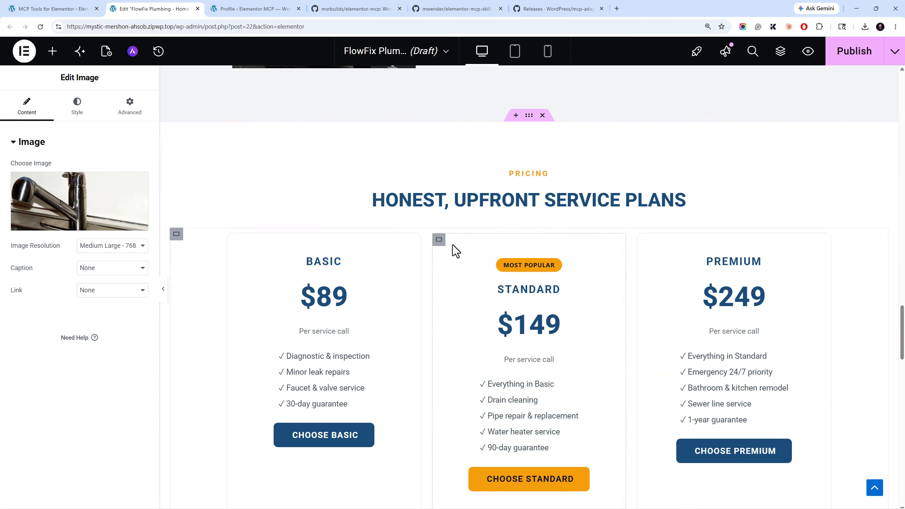
left_click(484, 205)
left_click(343, 290)
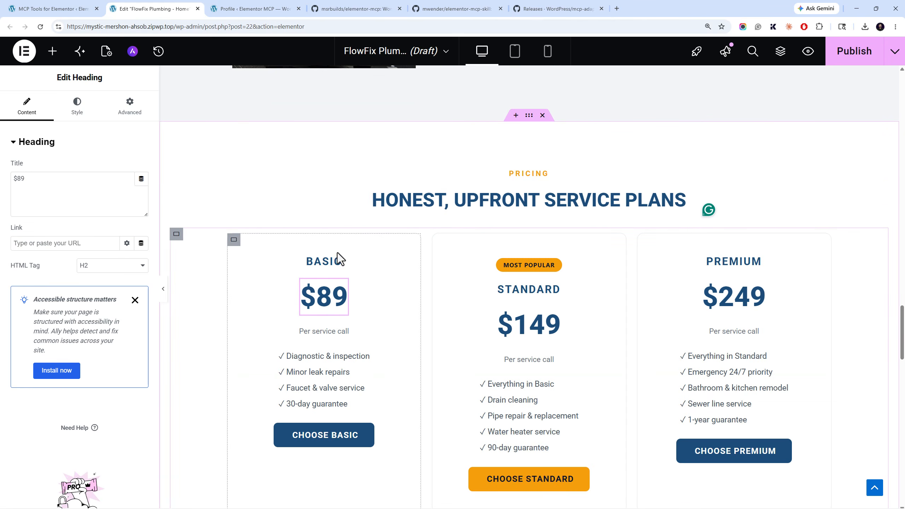
left_click(234, 240)
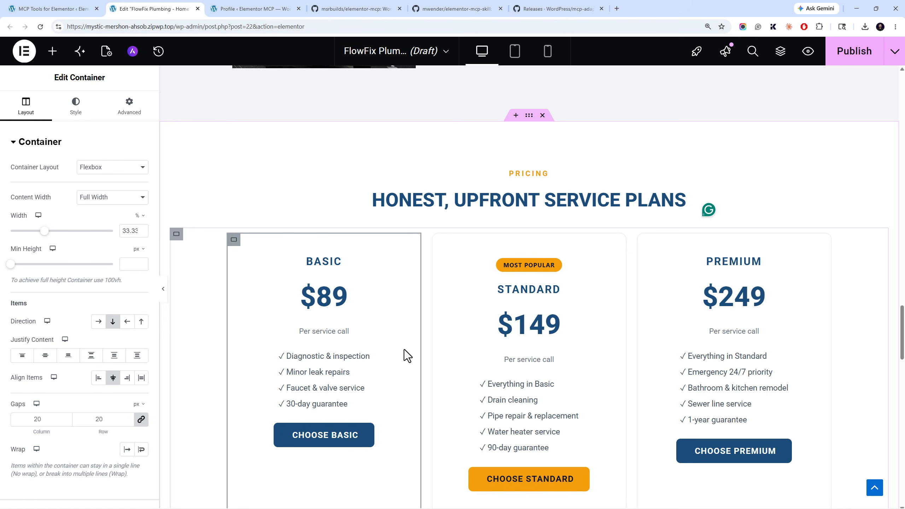
scroll(442, 274, "up", 3)
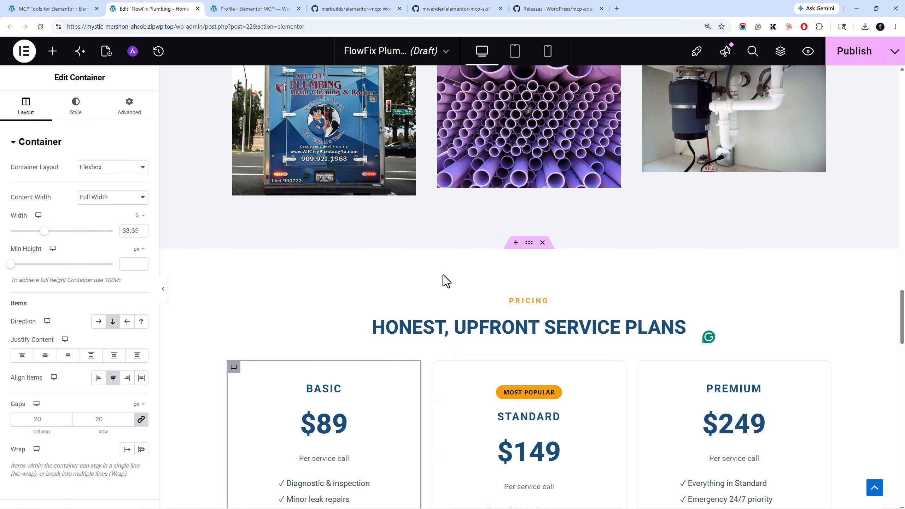
scroll(447, 293, "down", 12)
left_click(495, 245)
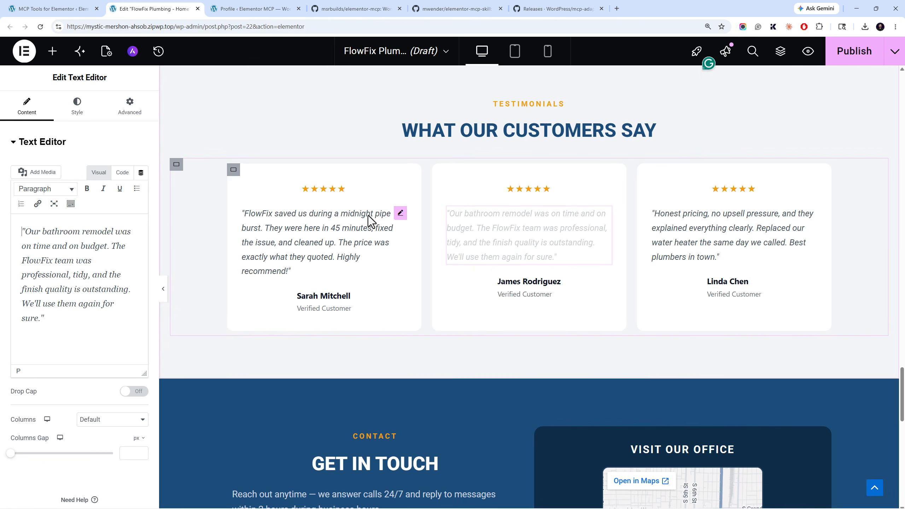
Examine the contact section's intro text and the HTML code behind its list of contact details
scroll(313, 248, "down", 6)
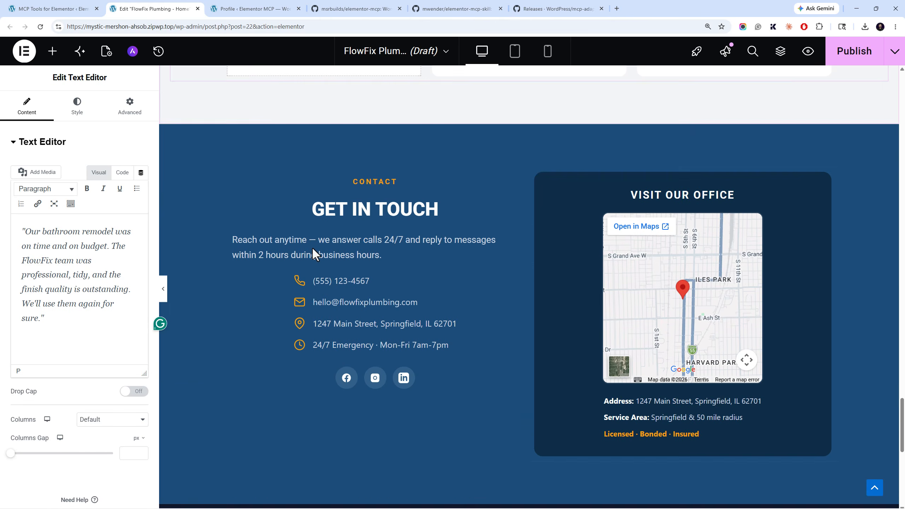
left_click(381, 242)
left_click(374, 284)
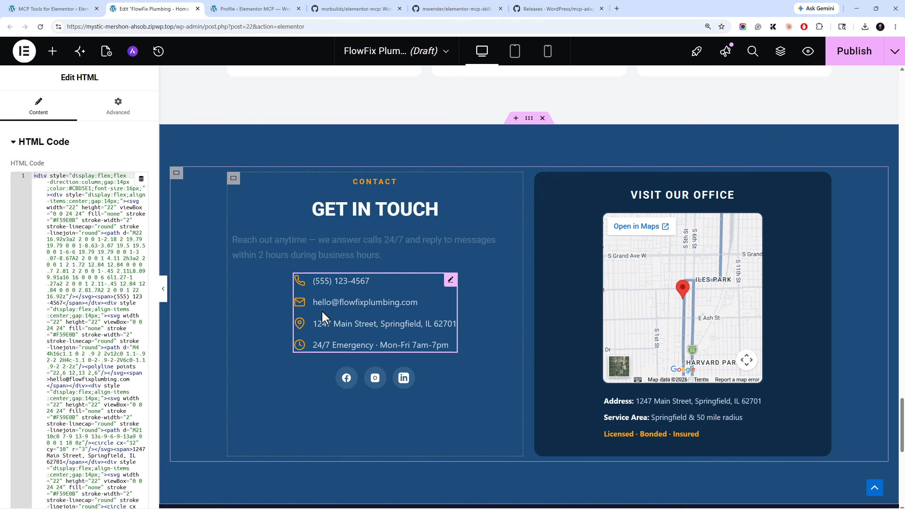
left_click(85, 277)
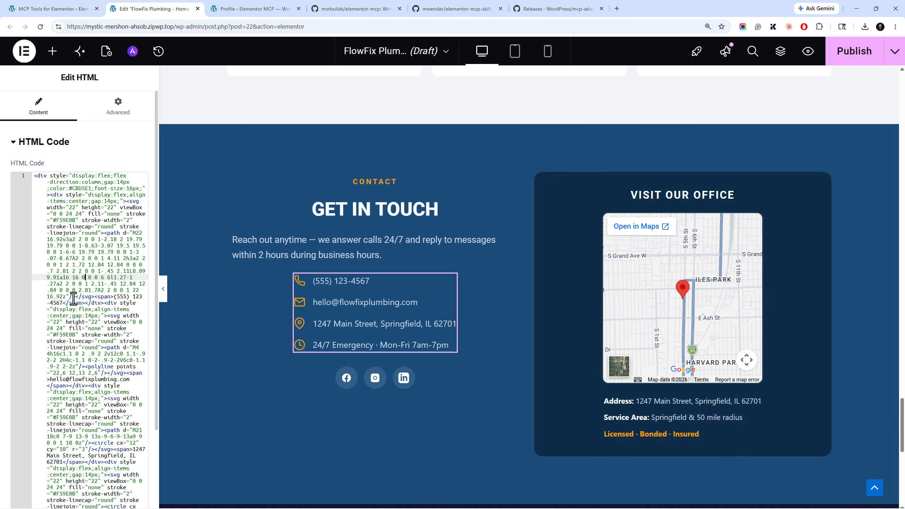
scroll(73, 299, "down", 3)
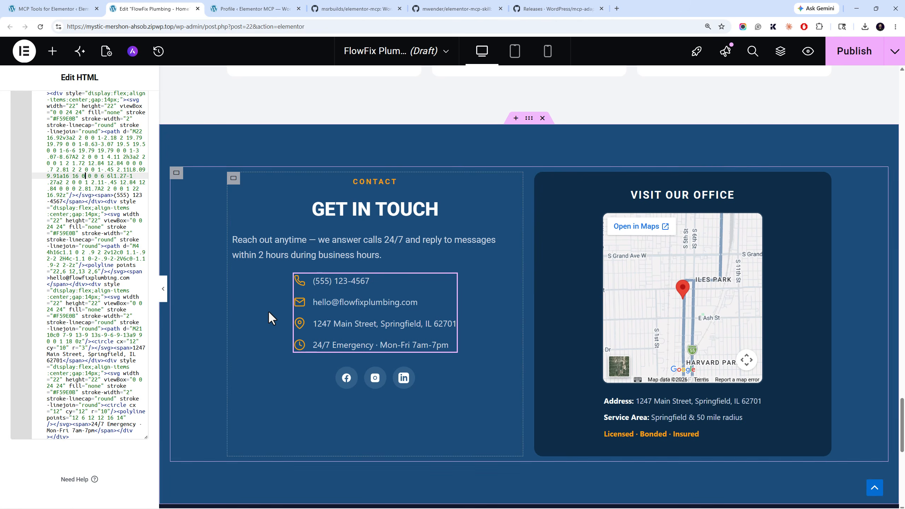
left_click(140, 304)
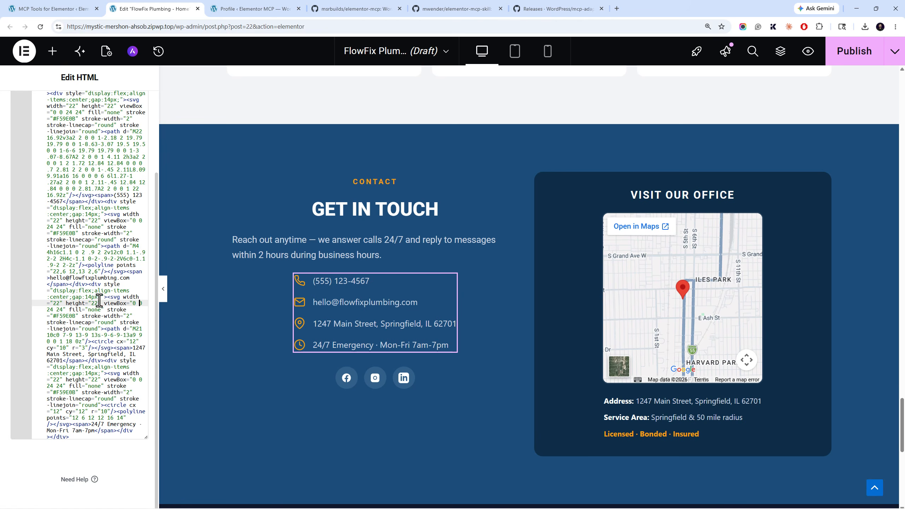
Set the top padding of the hero's Book a Service container to 10 px and open the booking form's HTML code
scroll(267, 273, "up", 5)
scroll(264, 268, "up", 5)
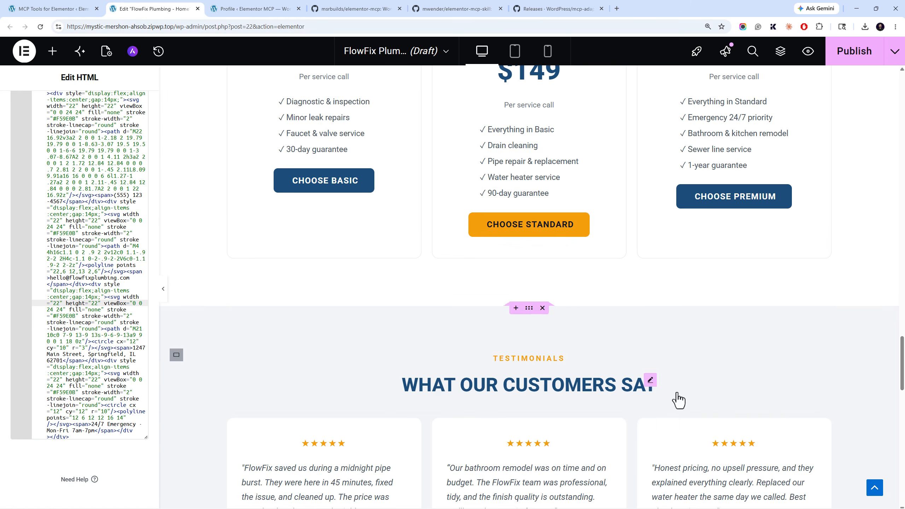
left_click_drag(903, 355, 904, 80)
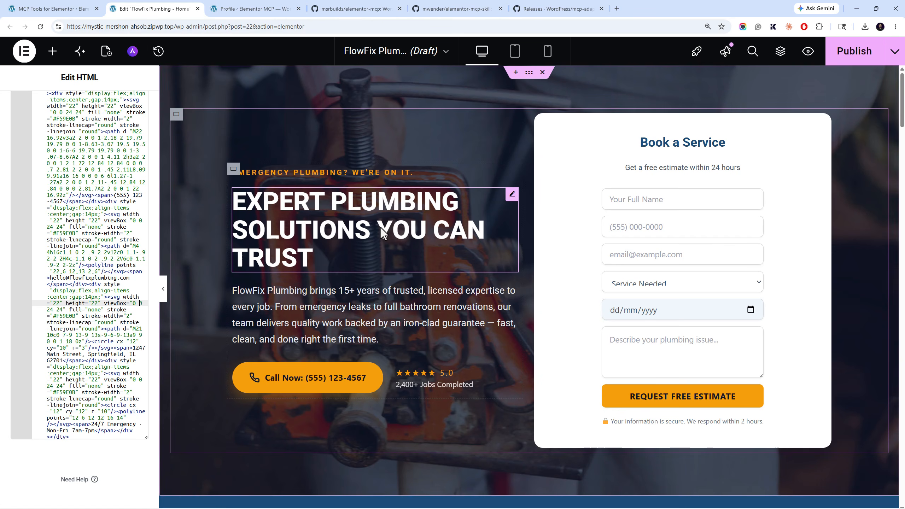
scroll(873, 125, "down", 1)
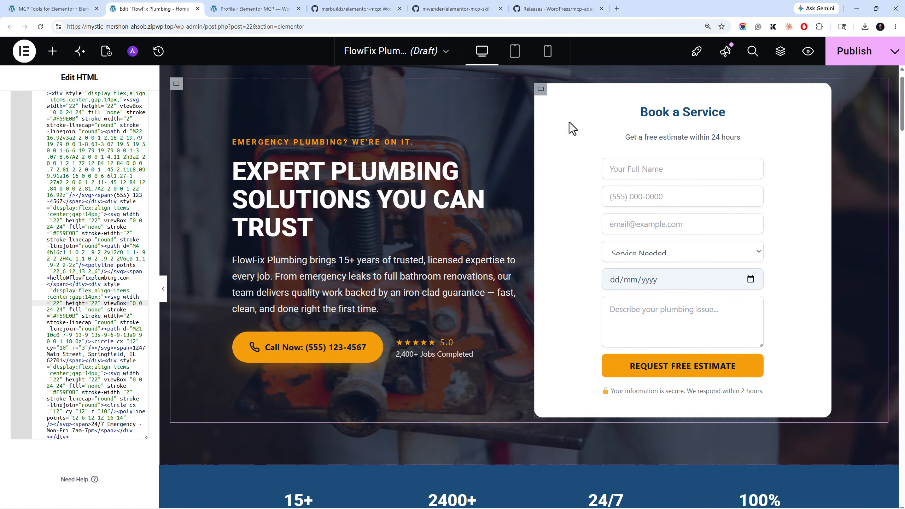
left_click(540, 89)
left_click(123, 109)
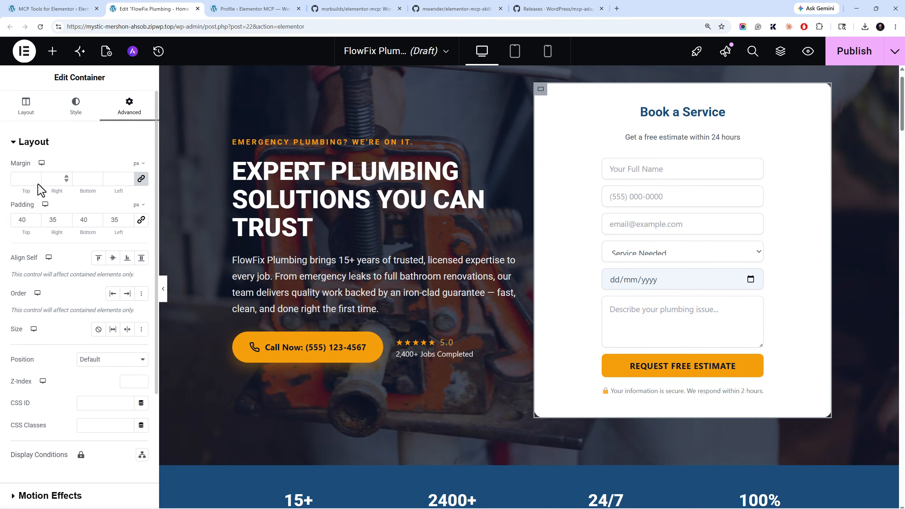
type("1")
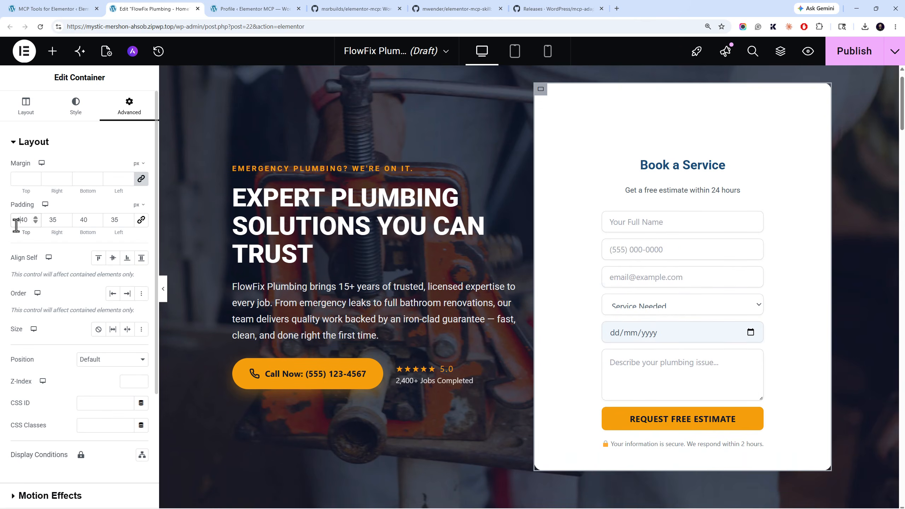
type("0")
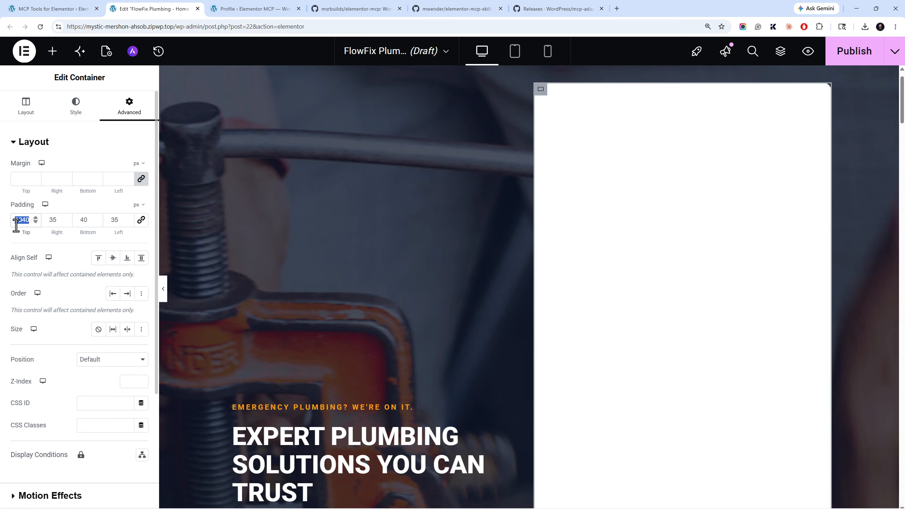
type("10")
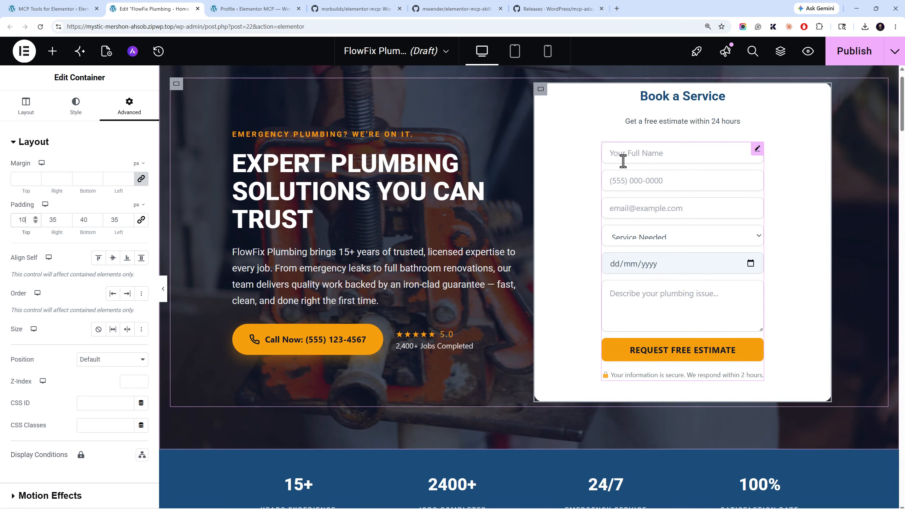
left_click(618, 154)
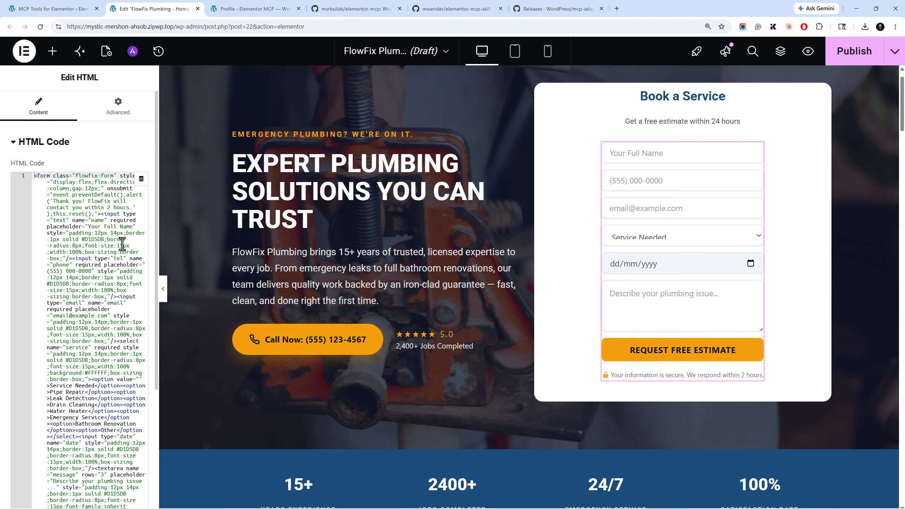
Upload elementor-pro-4.0.4.zip as a new WordPress plugin and start its installation
left_click(68, 9)
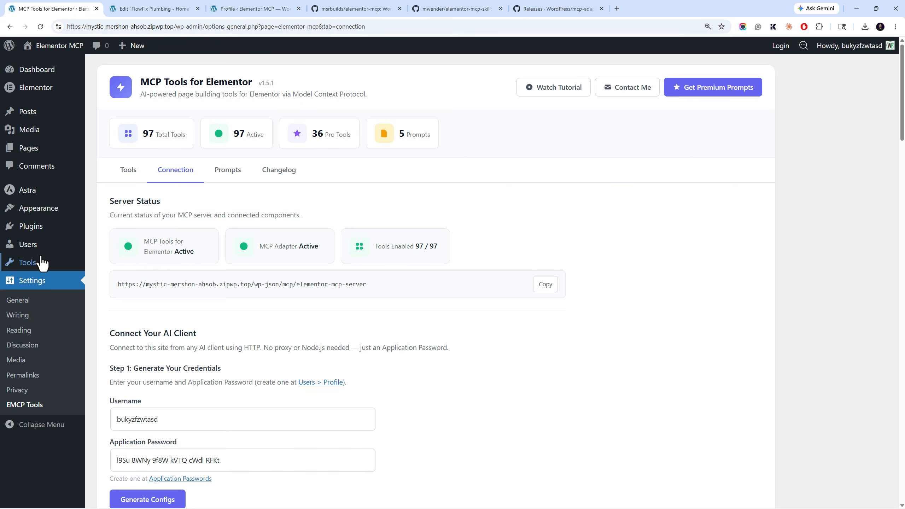
mouse_move(79, 240)
left_click(107, 242)
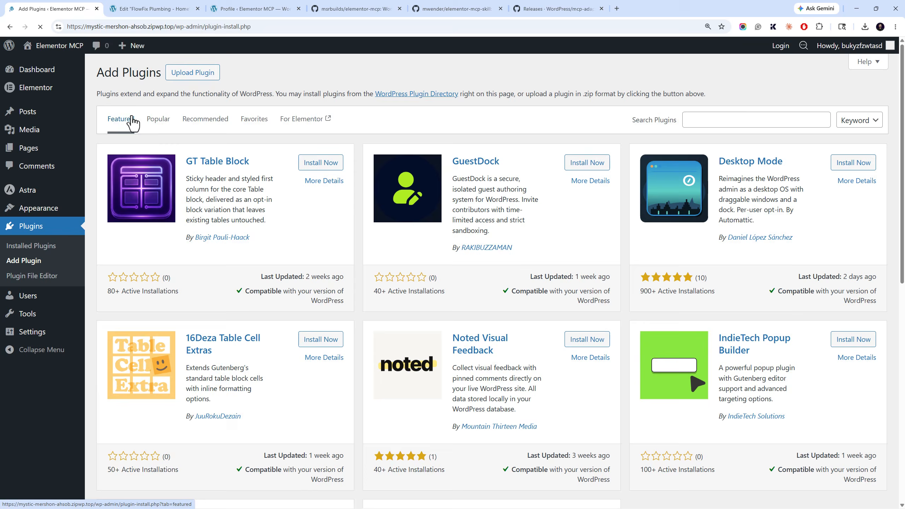
left_click(193, 72)
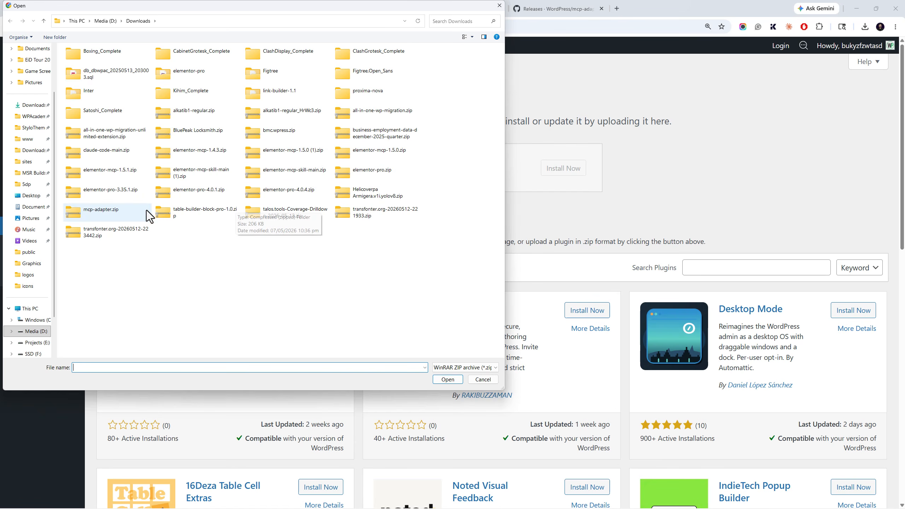
double_click(271, 196)
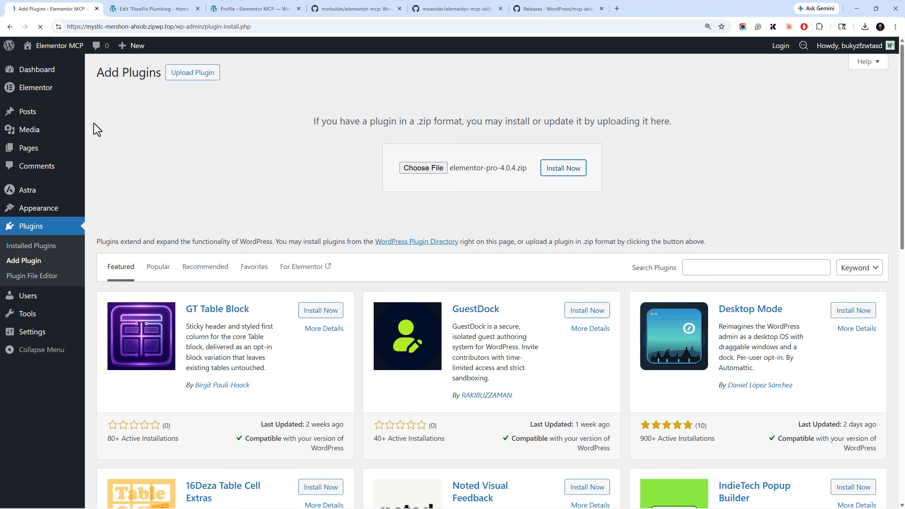
Return to the FlowFix page in the editor and review it from the statistics row down to the footer
left_click(119, 7)
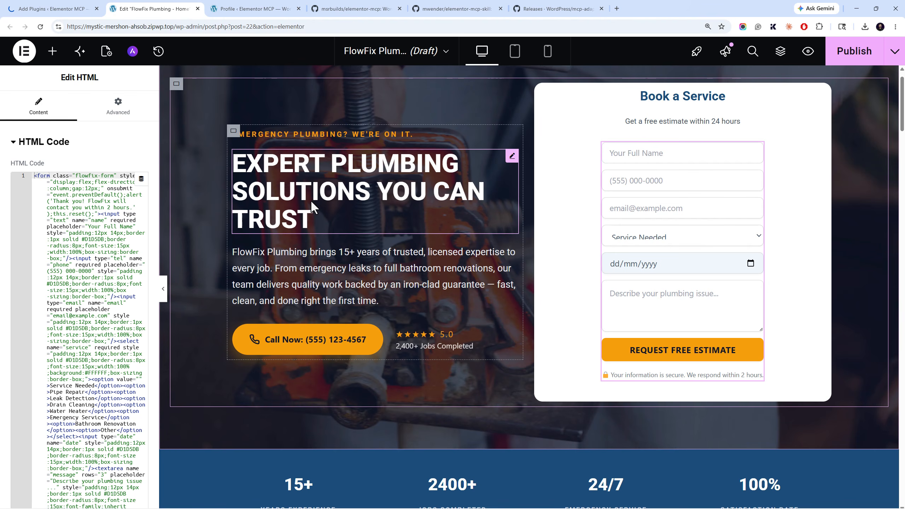
scroll(224, 254, "down", 7)
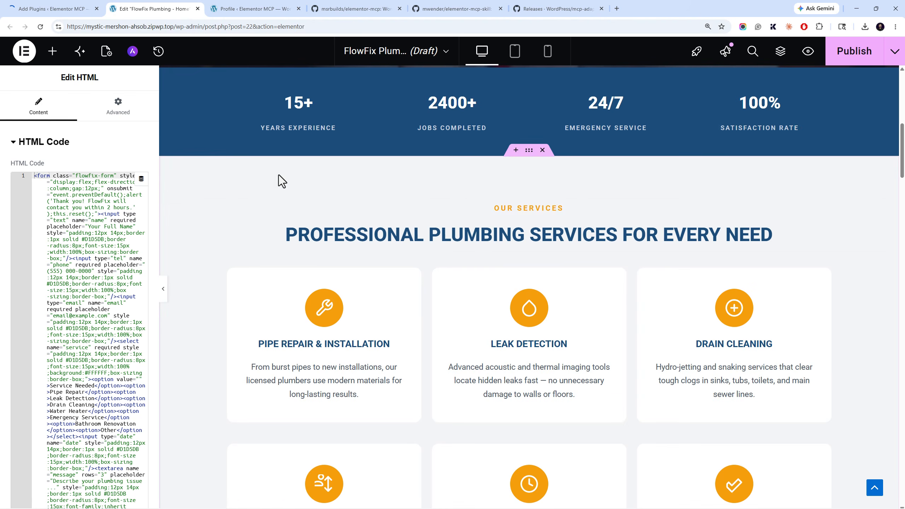
left_click(293, 102)
scroll(301, 261, "down", 8)
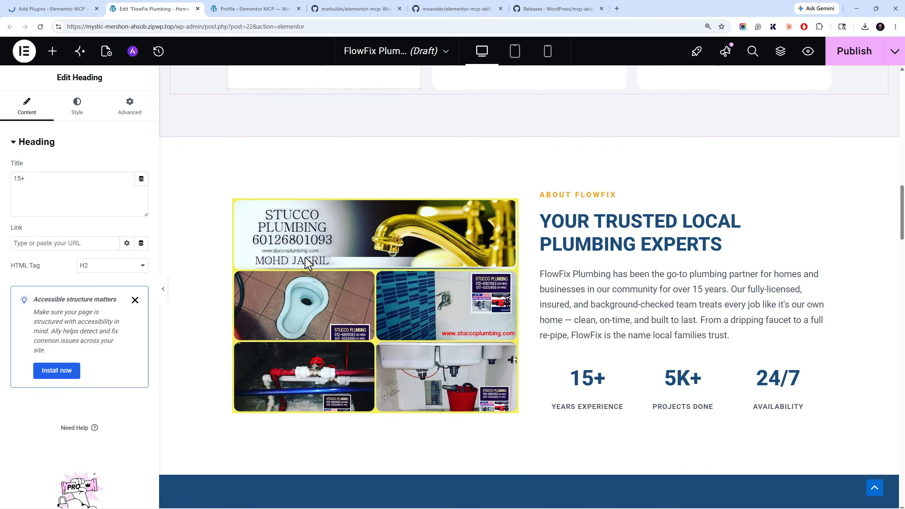
scroll(306, 258, "down", 15)
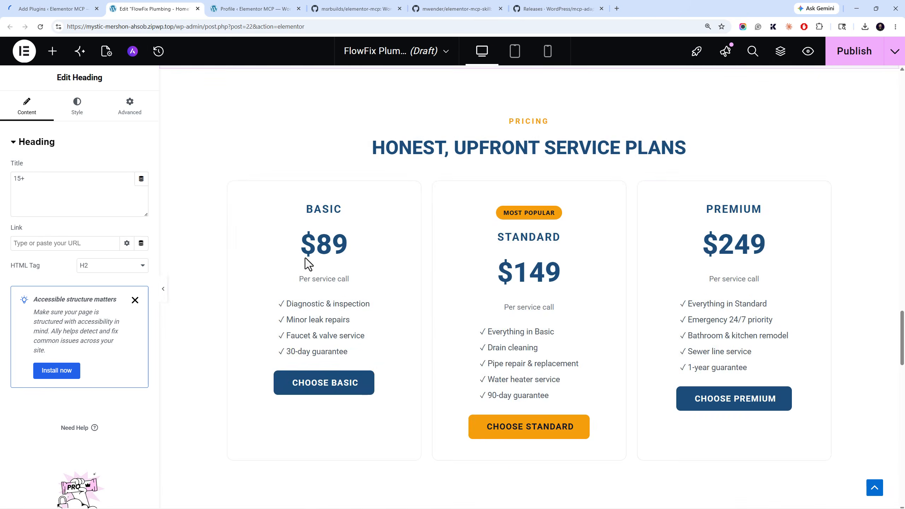
scroll(305, 258, "down", 12)
scroll(306, 257, "down", 10)
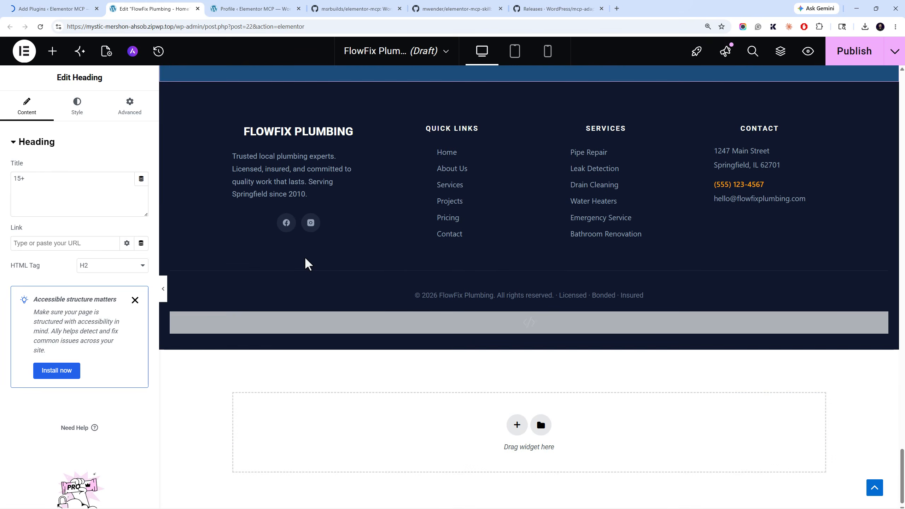
Inspect the HTML code of the footer's Quick Links and Services lists
left_click(466, 161)
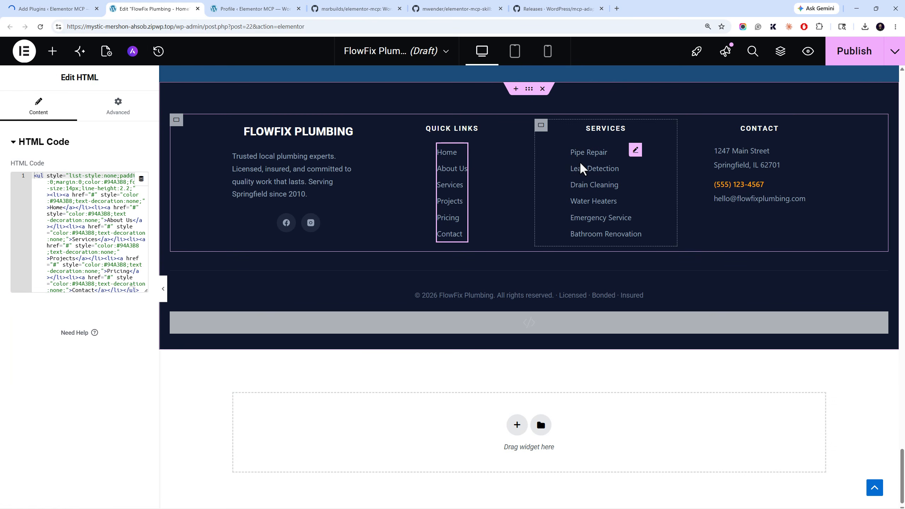
left_click(624, 160)
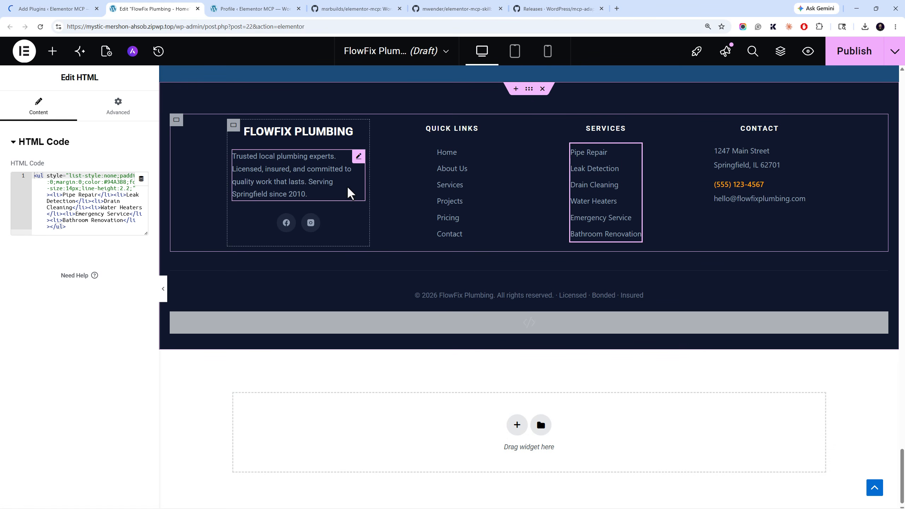
scroll(344, 218, "up", 3)
scroll(343, 219, "up", 5)
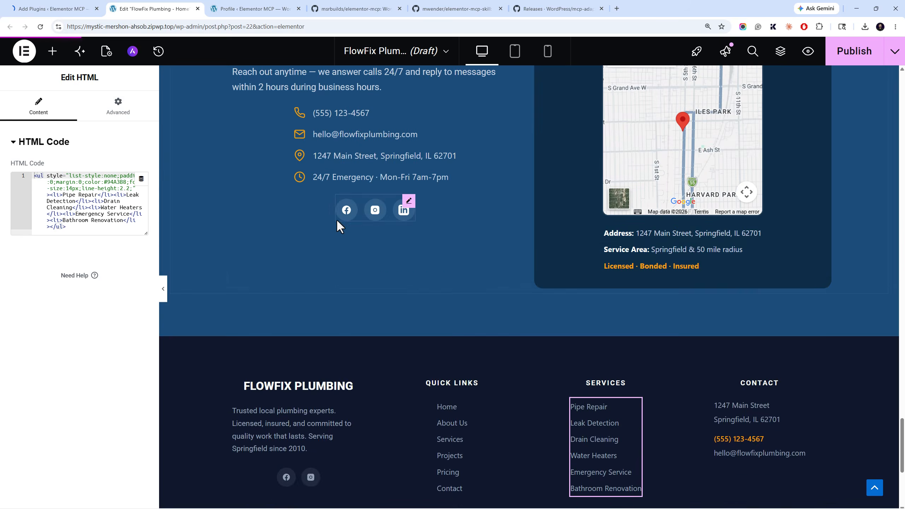
Check the progress of the plugin installation, reviewing the page's footer and project gallery in the editor in between
left_click(85, 8)
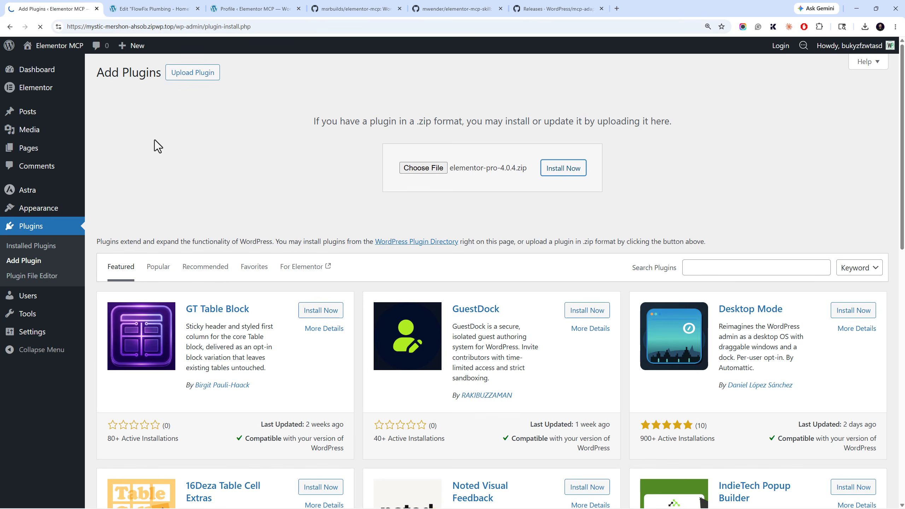
left_click(143, 8)
scroll(264, 250, "down", 7)
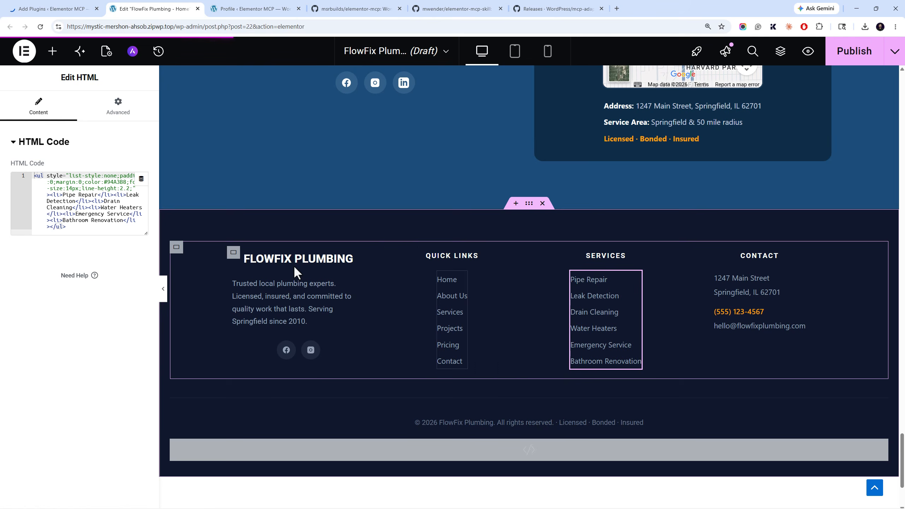
left_click(93, 7)
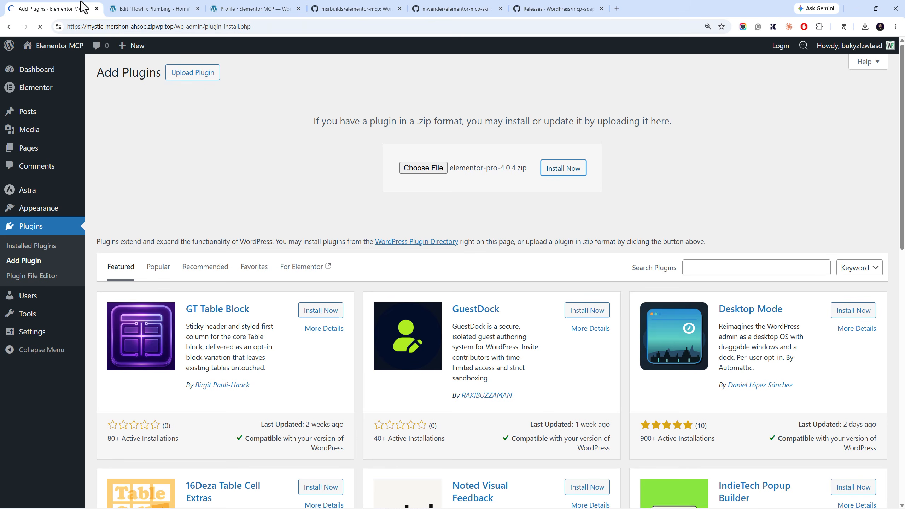
left_click(132, 6)
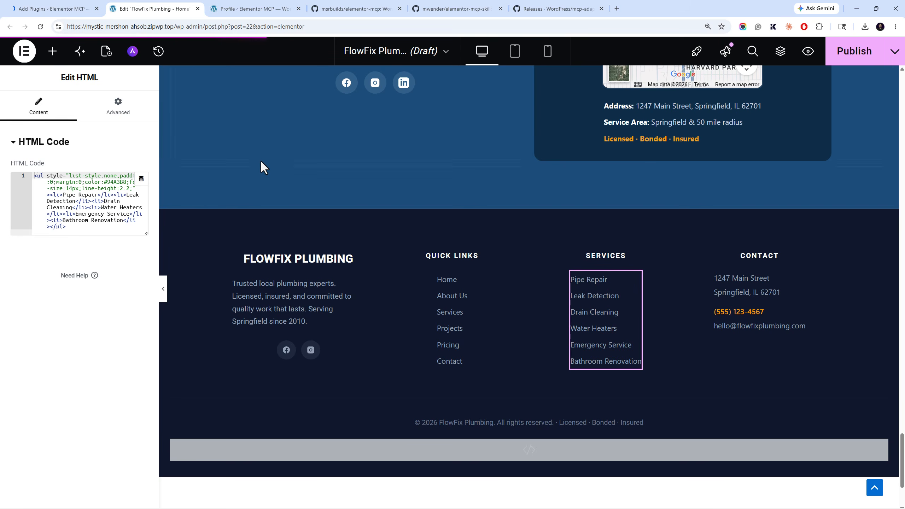
scroll(266, 171, "up", 20)
scroll(266, 170, "up", 5)
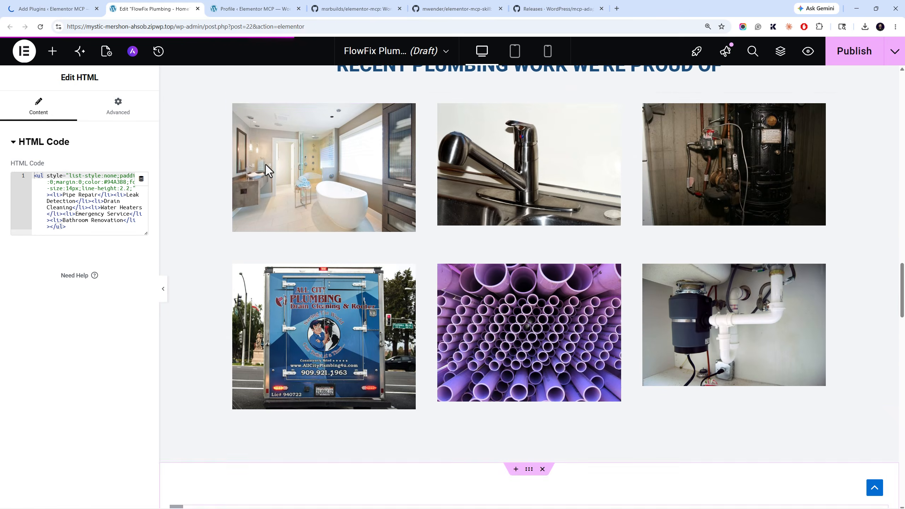
Inspect the Basic plan's feature list in the pricing section as editable text, and return to the page's hero section
scroll(266, 170, "down", 15)
scroll(335, 180, "up", 3)
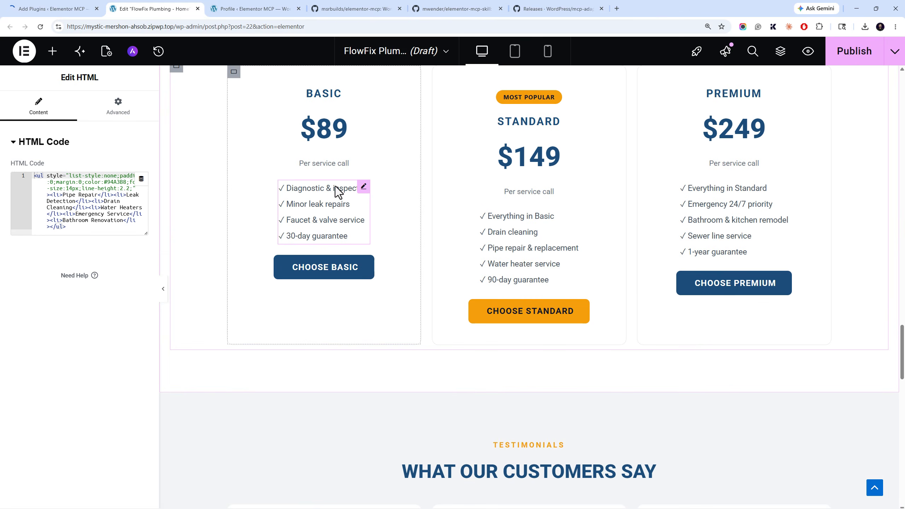
left_click(339, 203)
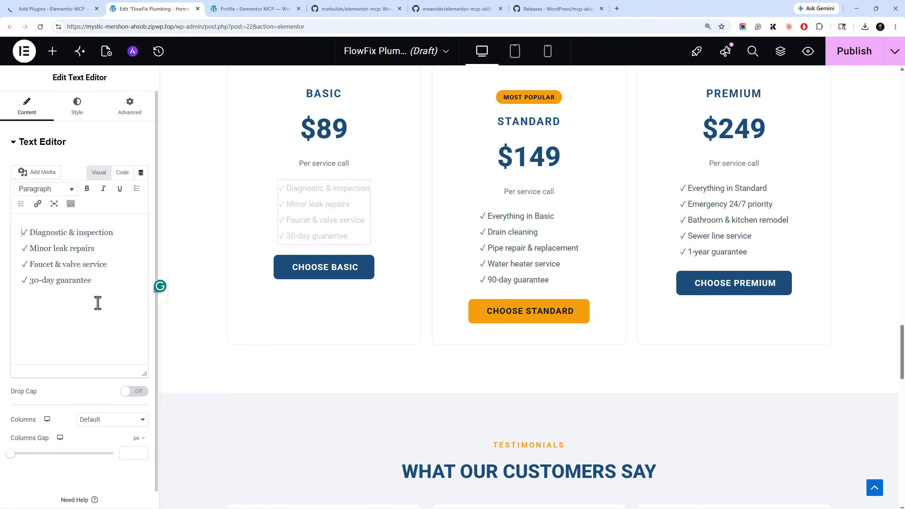
left_click(102, 287)
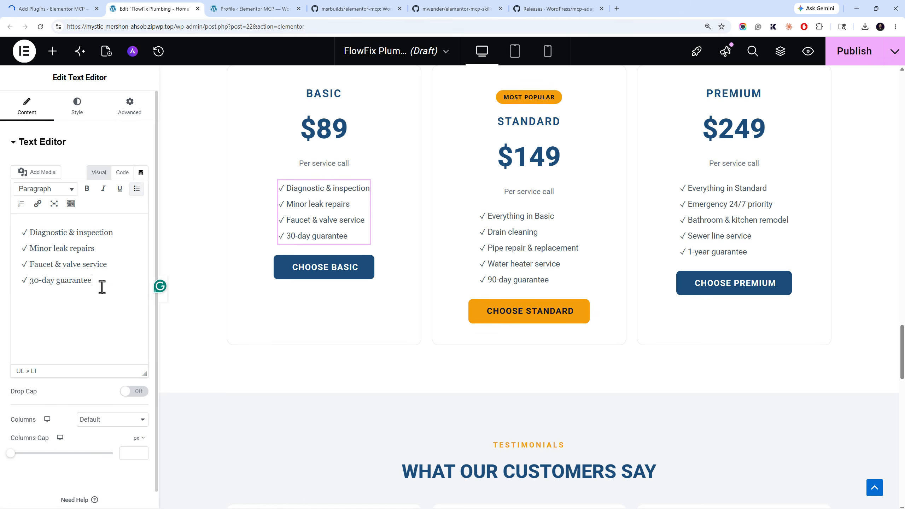
left_click_drag(102, 287, 15, 227)
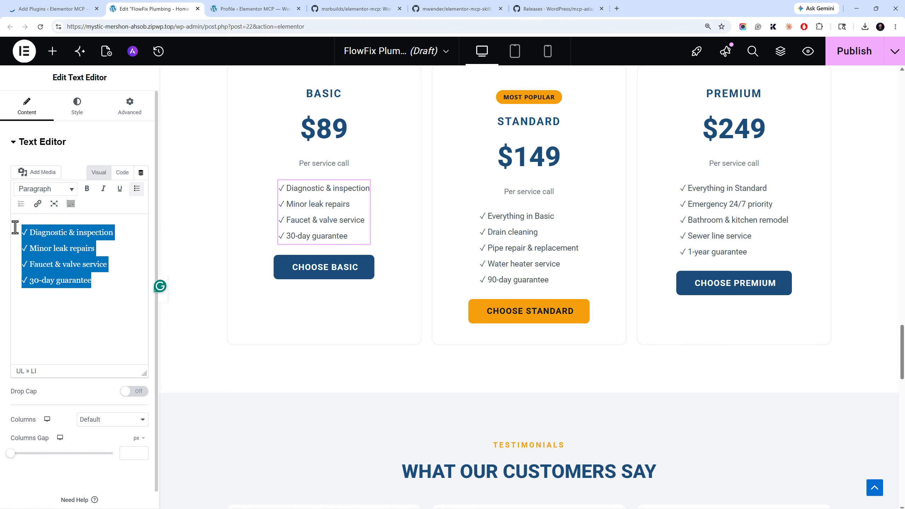
scroll(476, 228, "up", 6)
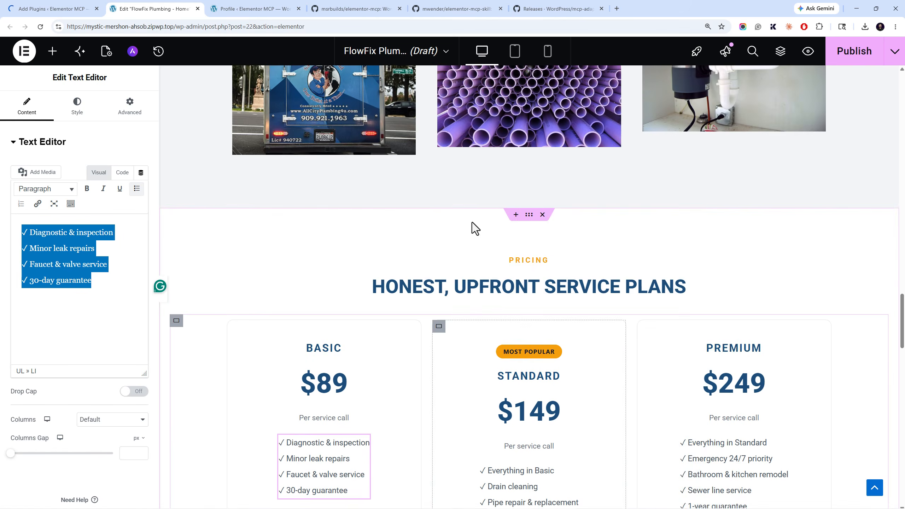
scroll(473, 222, "up", 20)
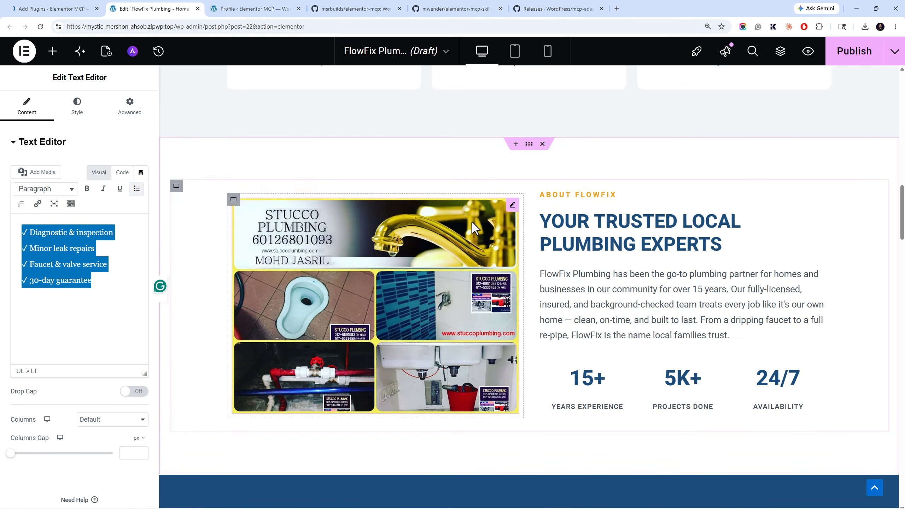
scroll(472, 222, "up", 15)
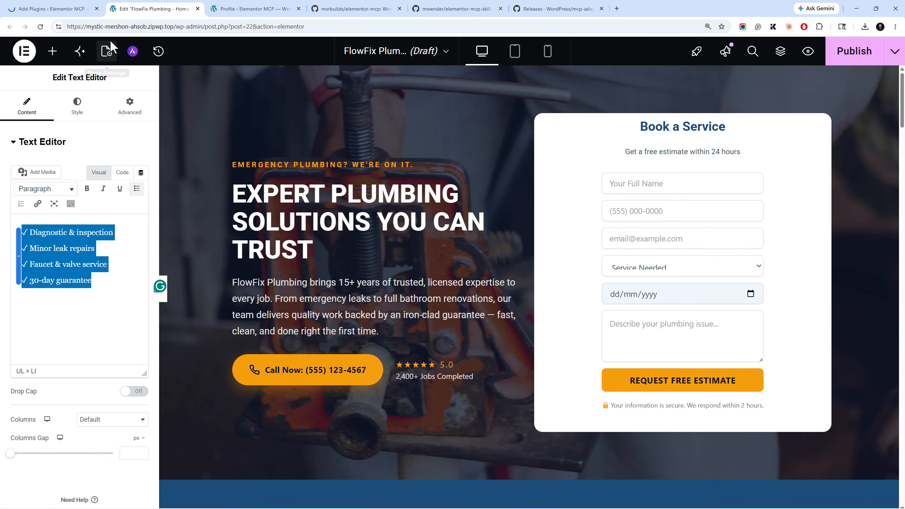
Check on the Elementor Pro upload again, going back and forth between the Add Plugins page and the FlowFix page
left_click(82, 10)
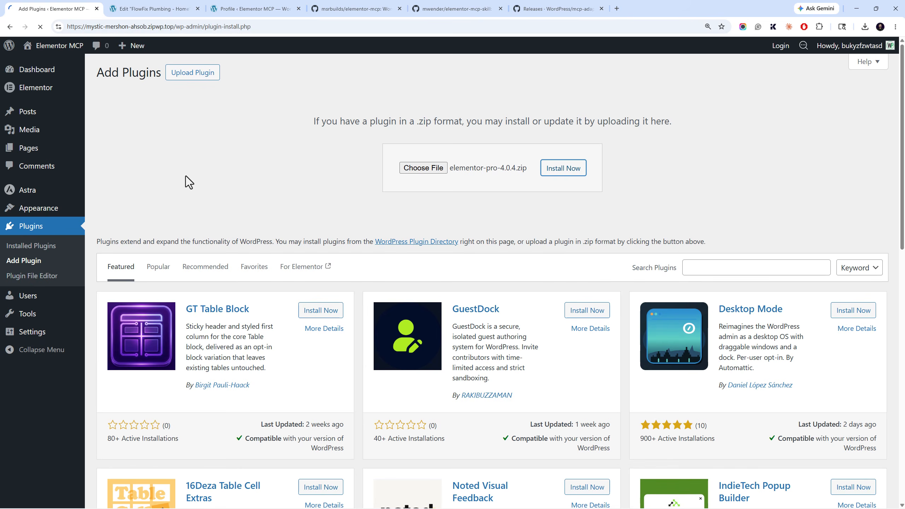
left_click(143, 3)
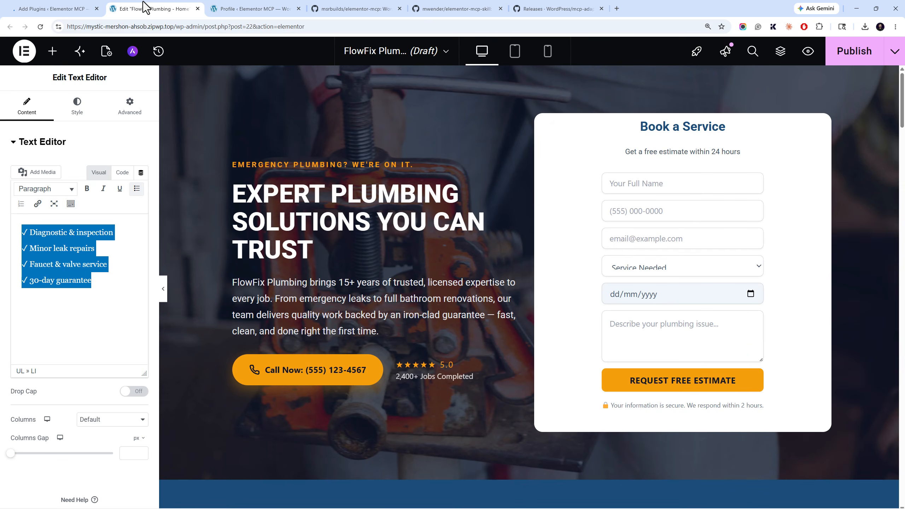
left_click(81, 6)
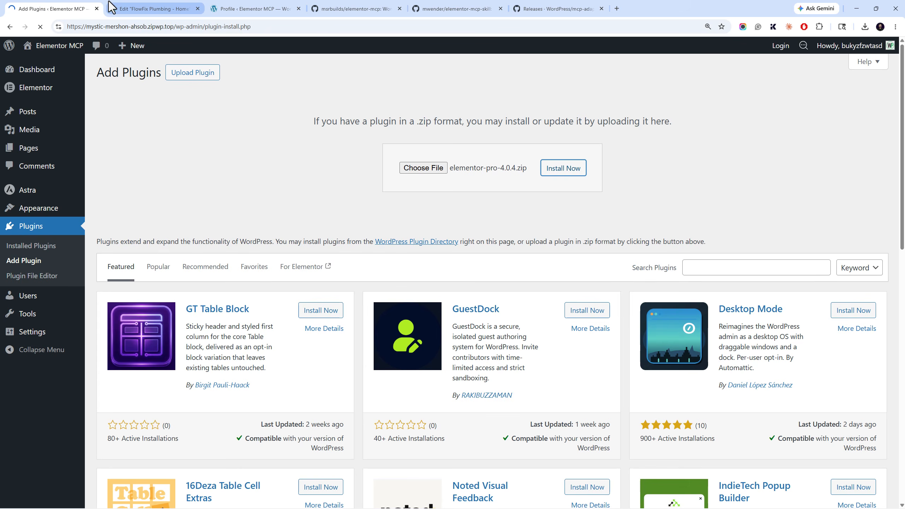
mouse_move(126, 7)
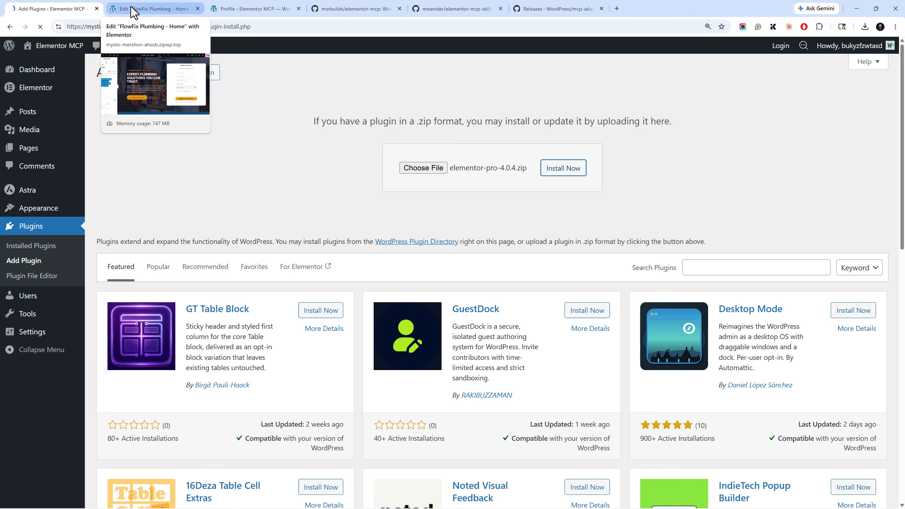
left_click(132, 7)
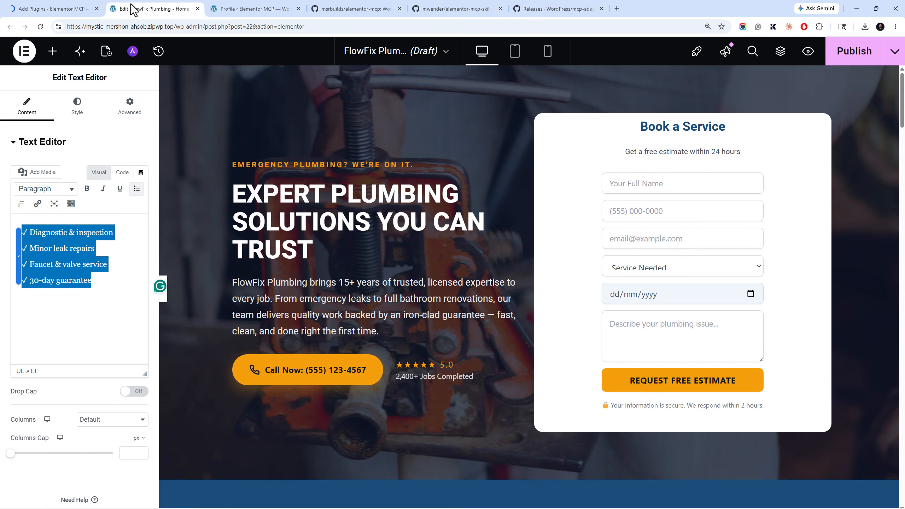
left_click(100, 6)
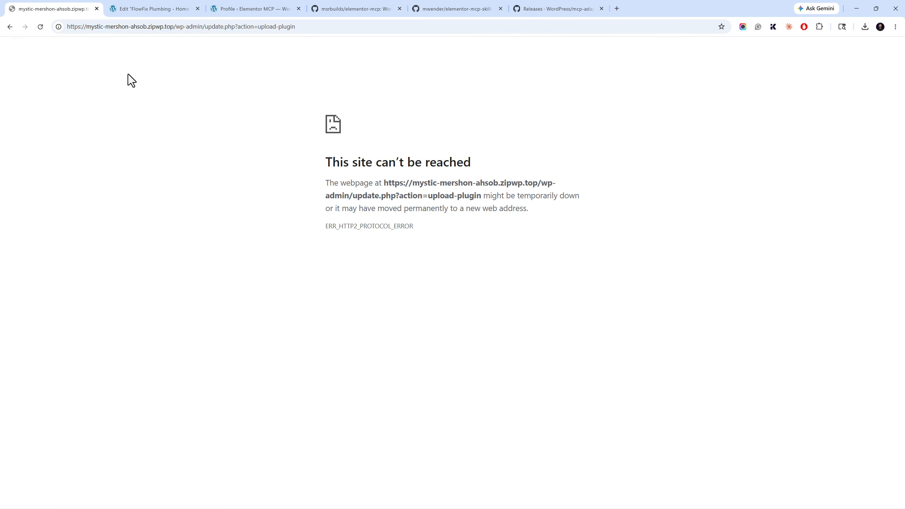
Reload the Add Plugins page and install the plugin from elementor-pro-4.0.4.zip
left_click_drag(204, 27, 332, 29)
key("BackSpace")
key("Return")
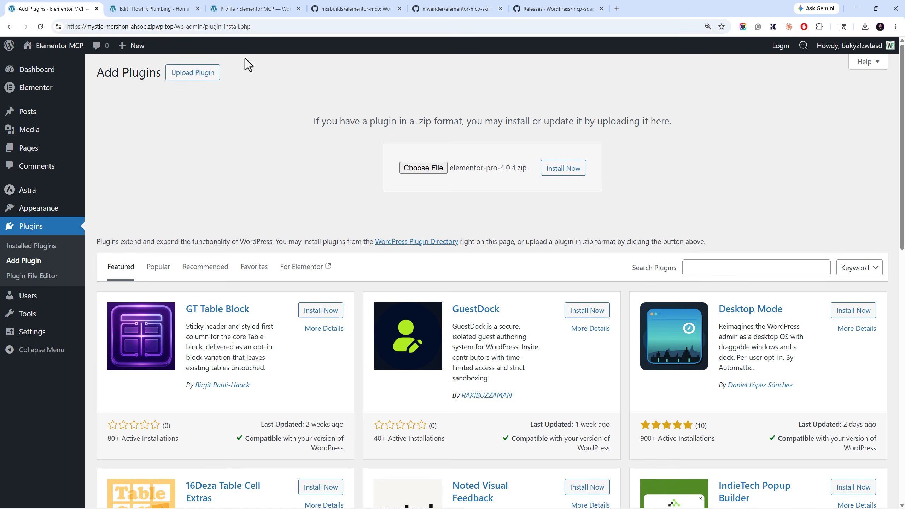
left_click(244, 26)
key("Return")
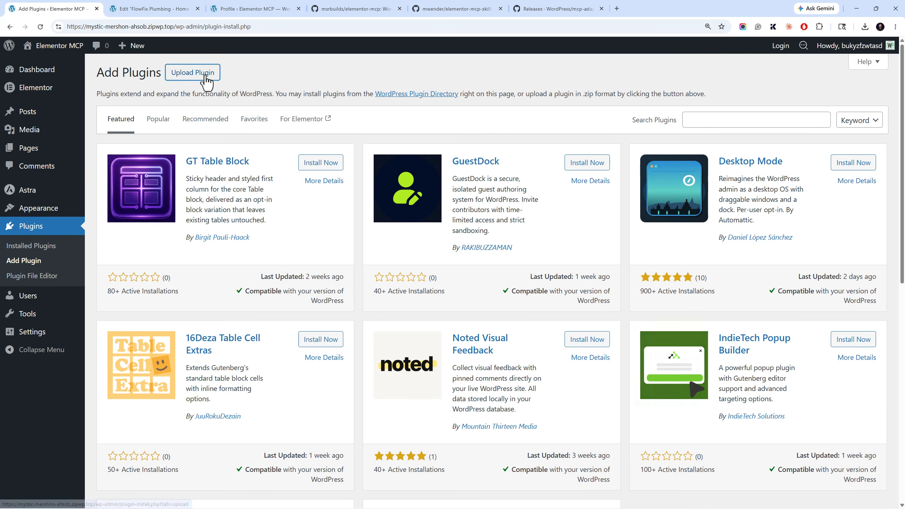
left_click(193, 72)
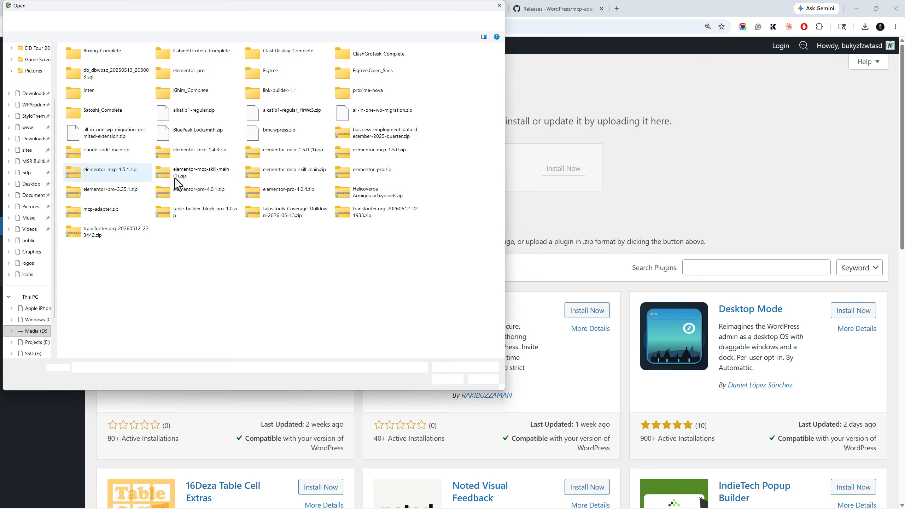
double_click(285, 200)
left_click(552, 176)
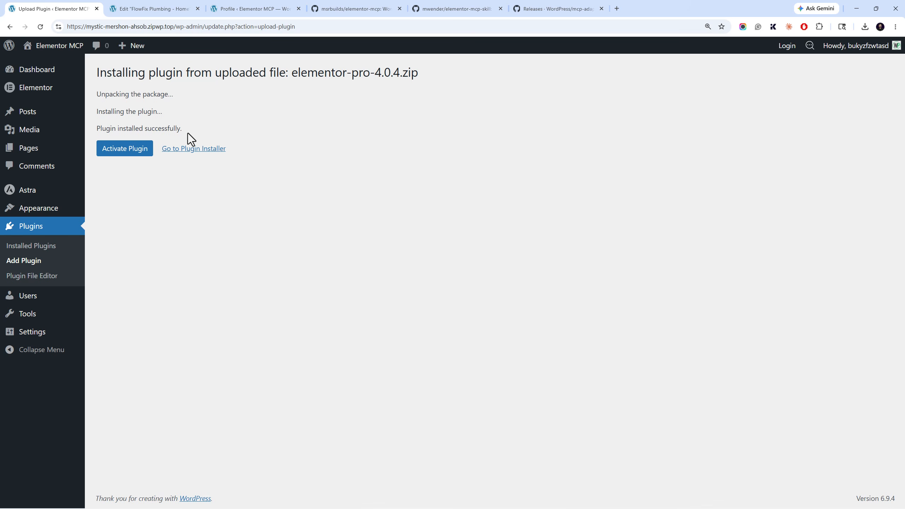
Activate the Elementor Pro plugin, connect its license, and go back to the WordPress dashboard
left_click(133, 153)
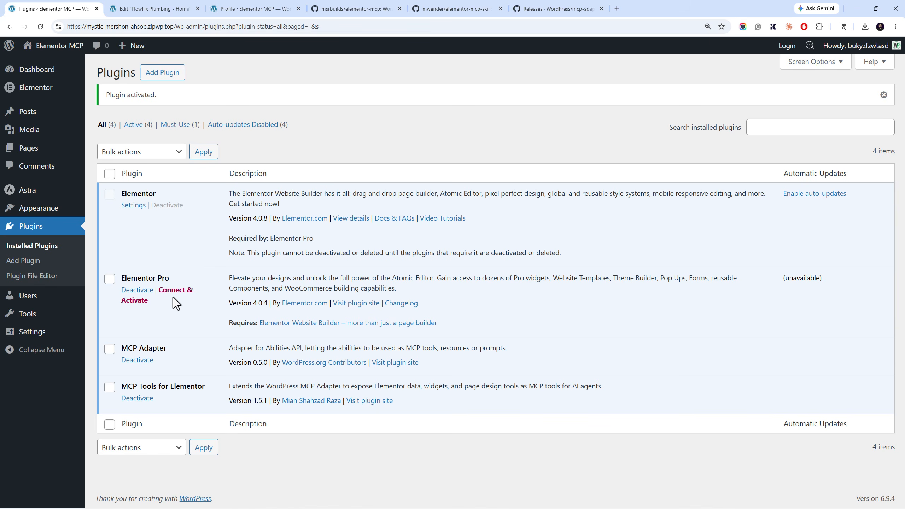
left_click(172, 297)
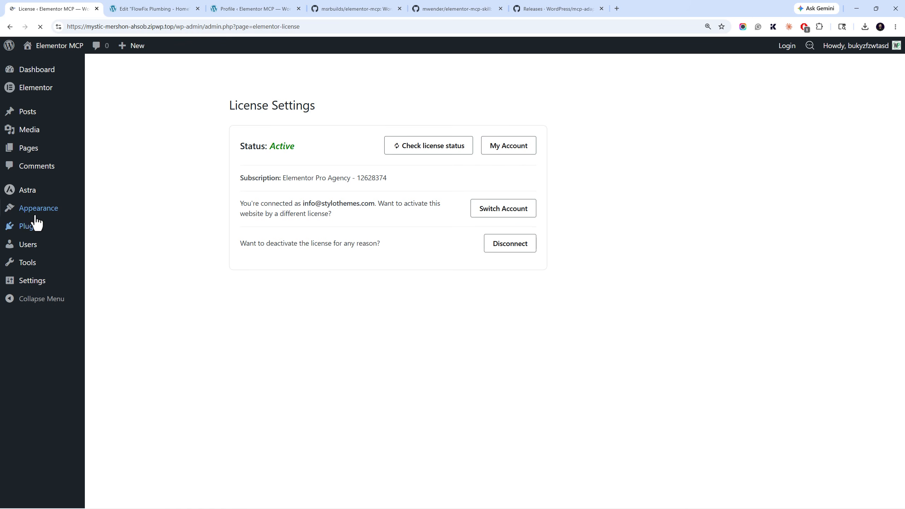
left_click(179, 7)
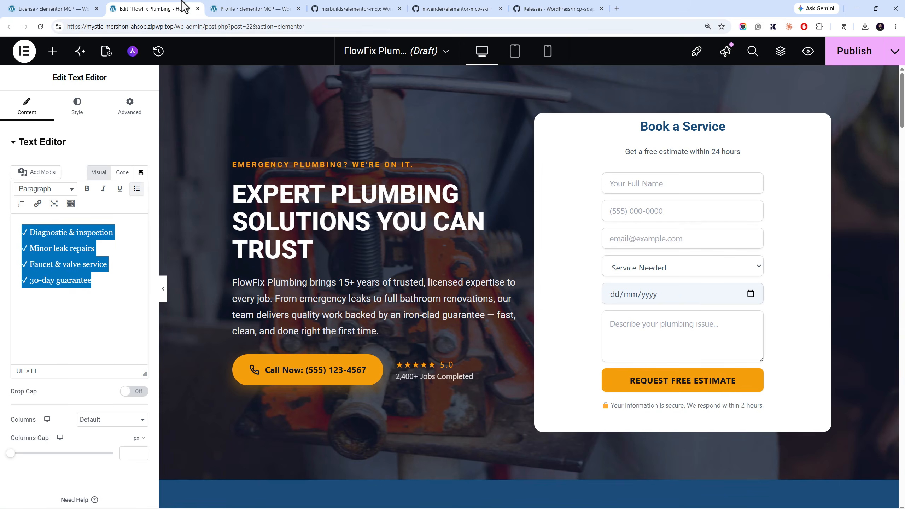
left_click(62, 9)
left_click(66, 76)
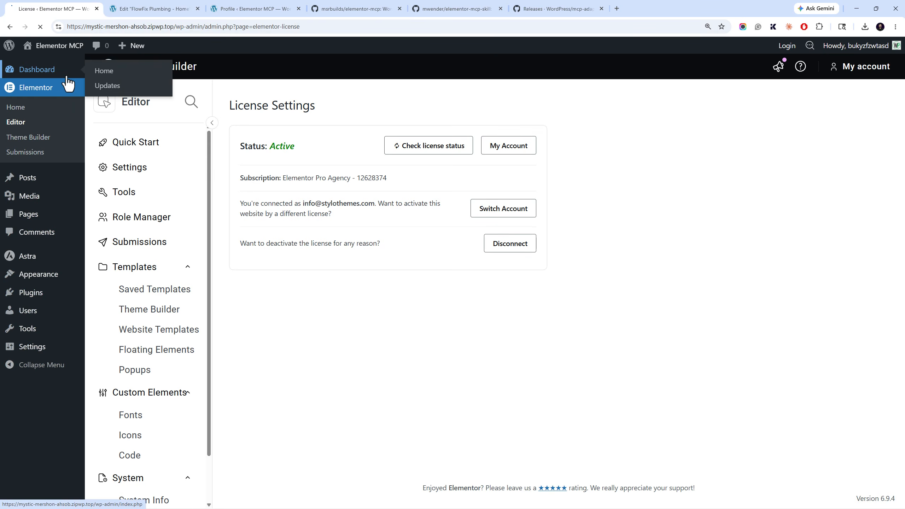
Return to the FlowFix page in the editor and review the hero's HTML booking form and the statistics row
left_click(138, 8)
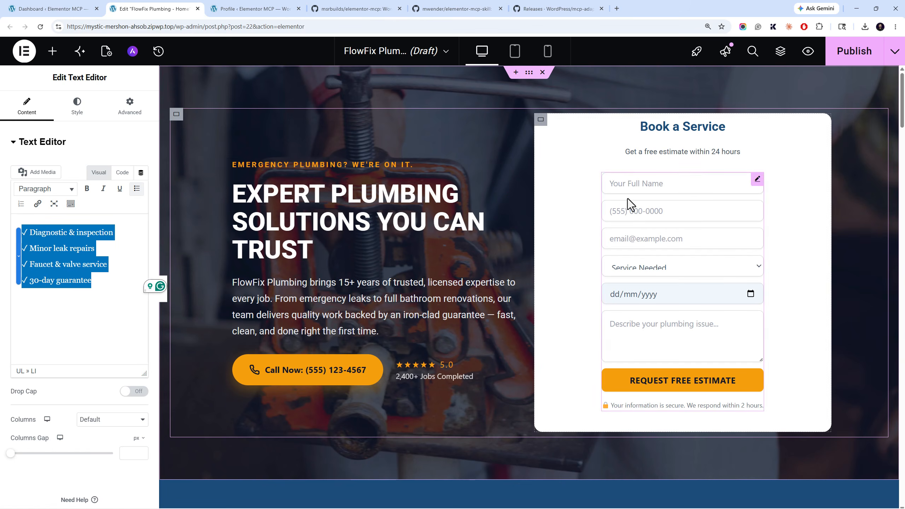
scroll(382, 326, "down", 3)
scroll(386, 324, "down", 5)
scroll(386, 324, "up", 5)
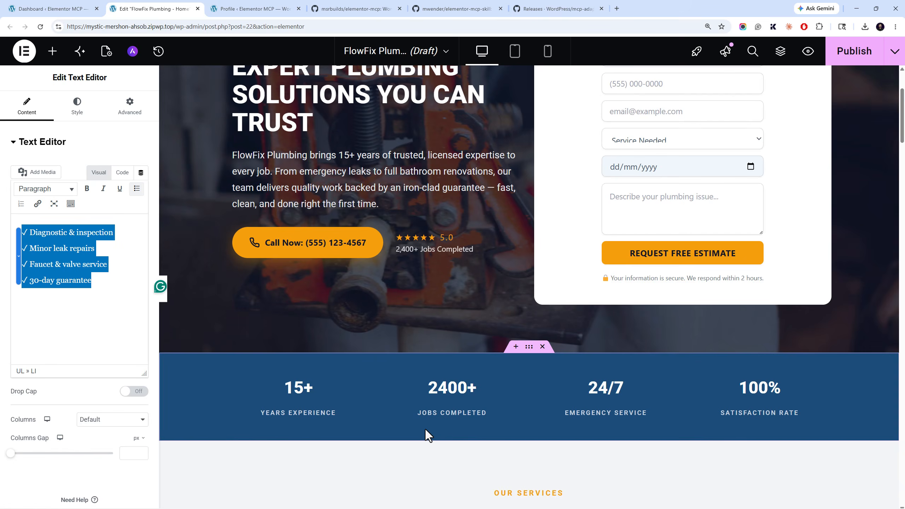
Switch to VS Code and start a new message at the end of the Claude conversation
key("alt+Tab")
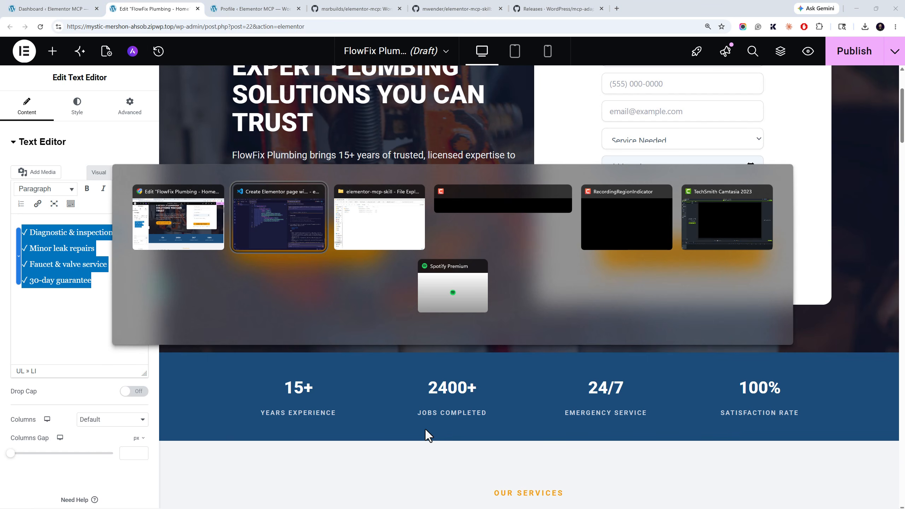
scroll(661, 437, "down", 6)
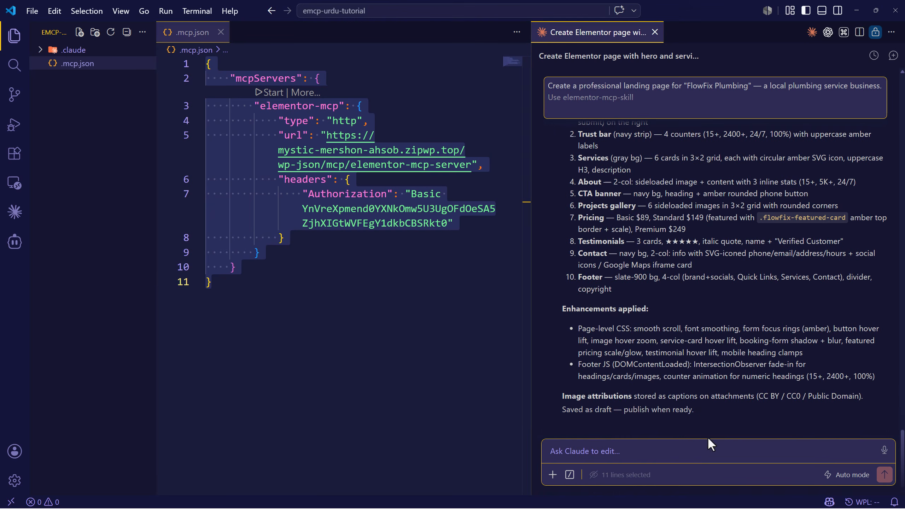
left_click(711, 450)
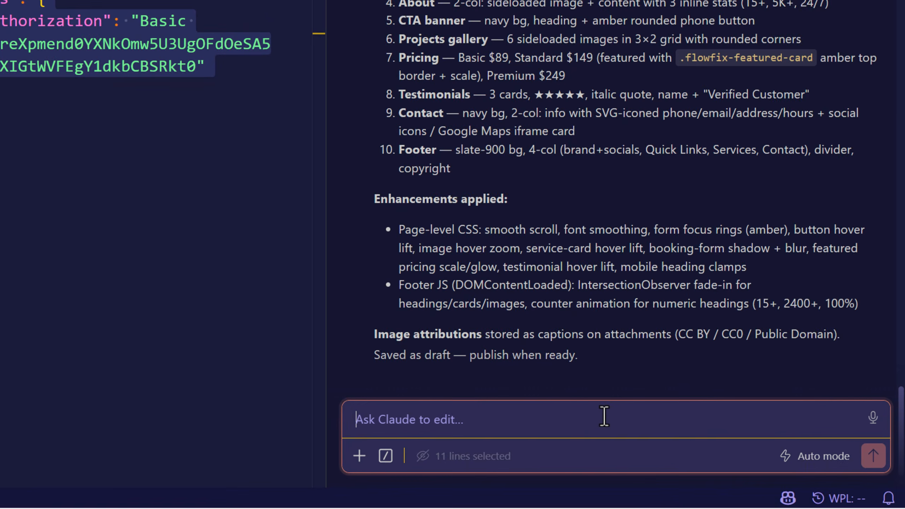
type("YOu")
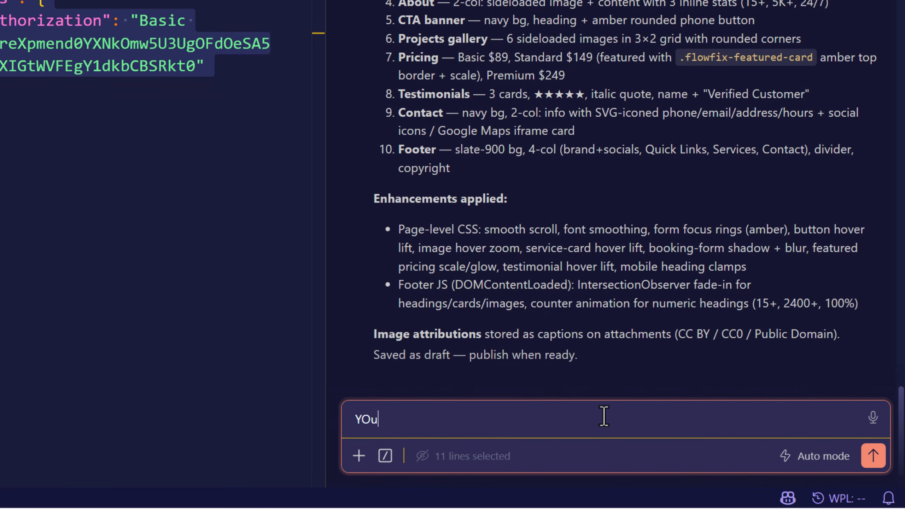
key("BackSpace")
key("BackSpace")
type("ou usee")
key("BackSpace")
key("BackSpace")
type("d")
key("BackSpace")
key("BackSpace")
key("BackSpace")
key("BackSpace")
key("BackSpace")
key("BackSpace")
key("BackSpace")
key("BackSpace")
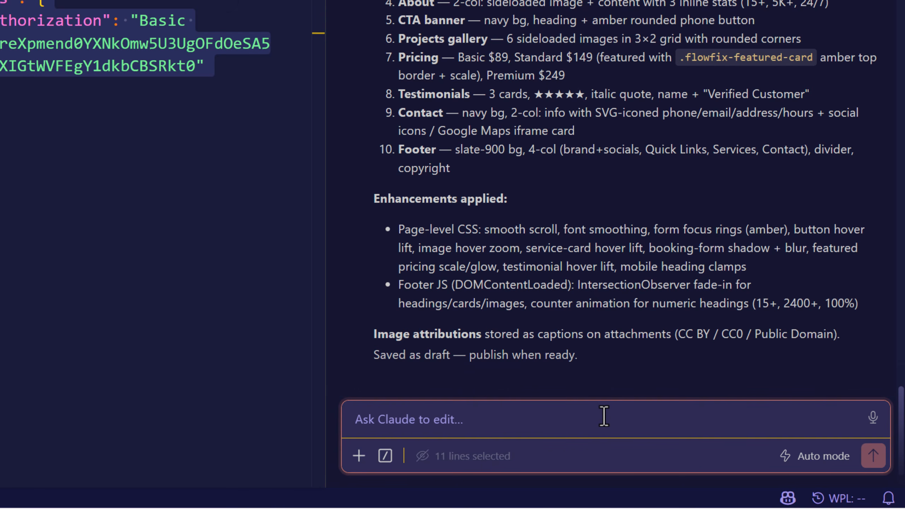
Send Claude the prompt "Update the HTML form with Elementor Pro form widget"
type("Update")
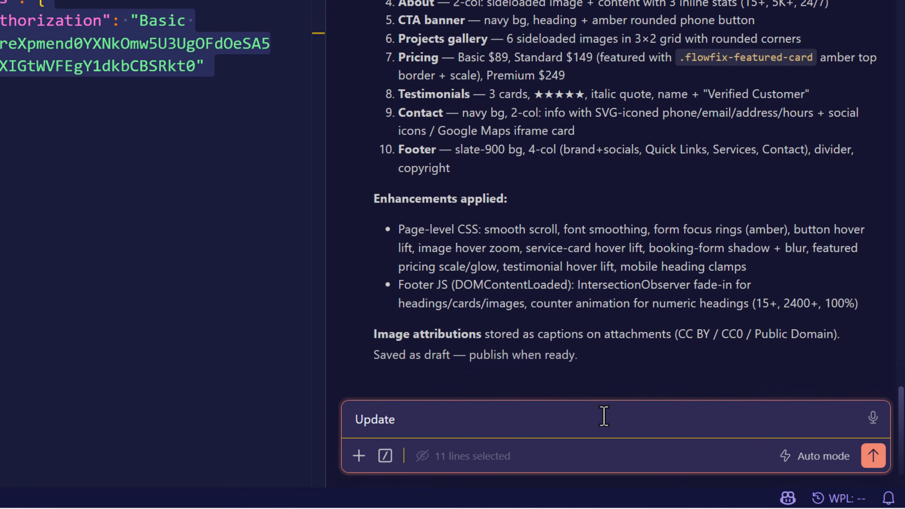
type(" the HTML fotm widget with Elementor Pro form widget")
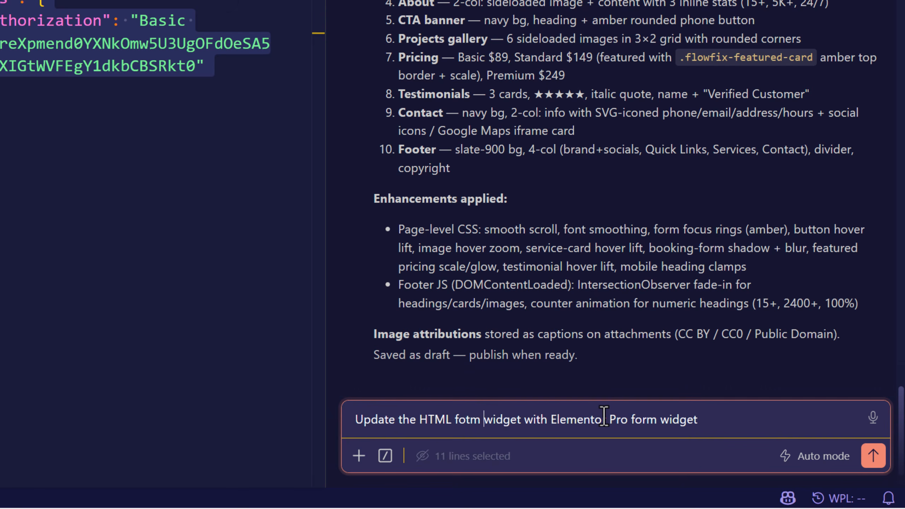
key("Delete")
type("r")
key("BackSpace")
key("BackSpace")
key("BackSpace")
key("BackSpace")
key("BackSpace")
key("BackSpace")
key("BackSpace")
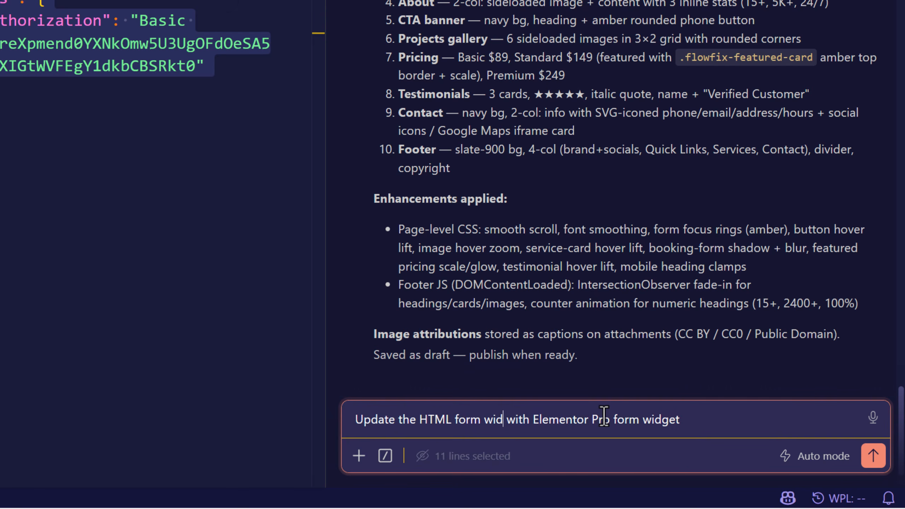
key("Return")
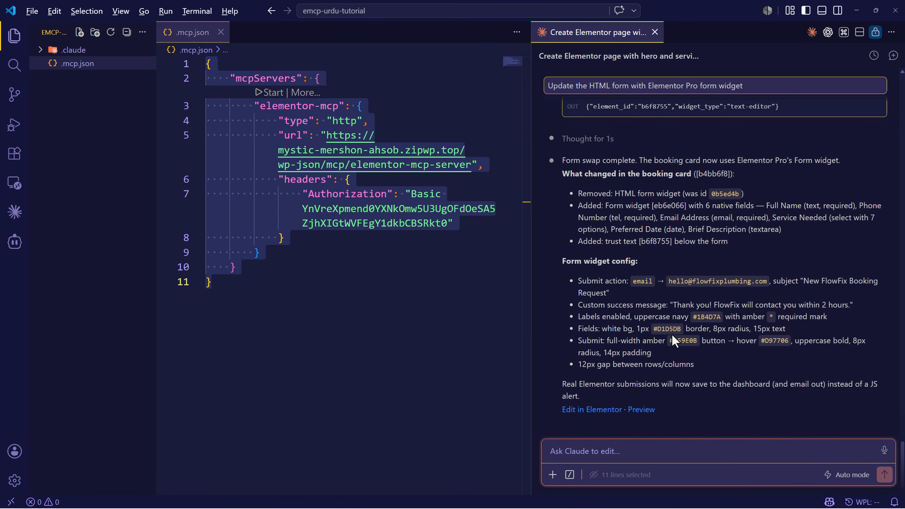
Switch back to Chrome and reload the FlowFix page in the Elementor editor, discarding unsaved changes, to load the new form
key("alt+Tab")
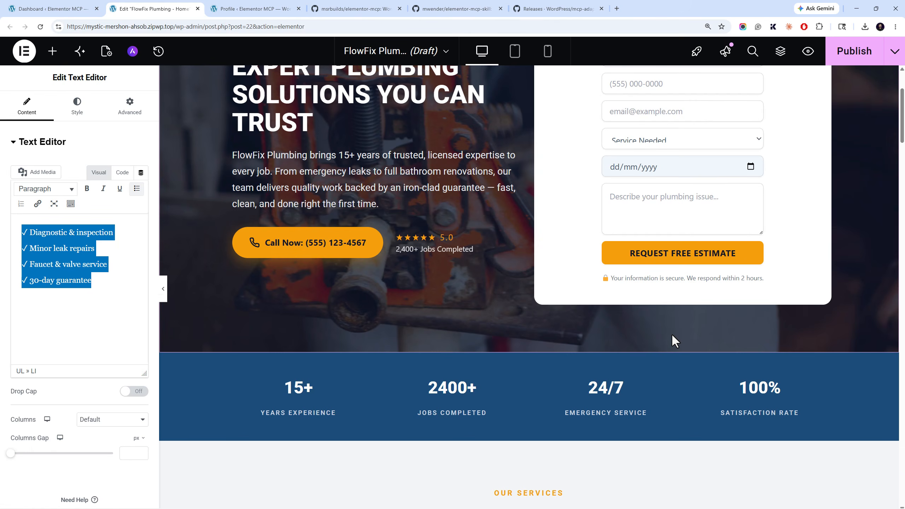
key("F5")
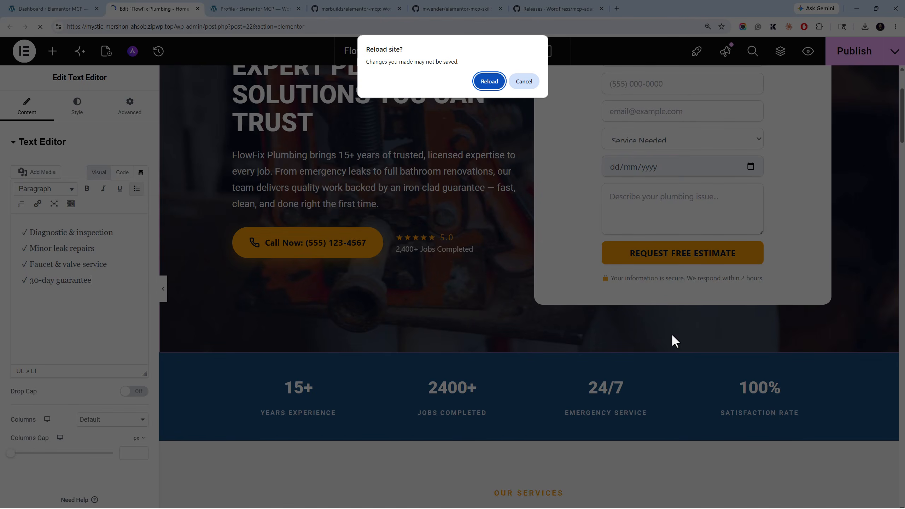
key("Return")
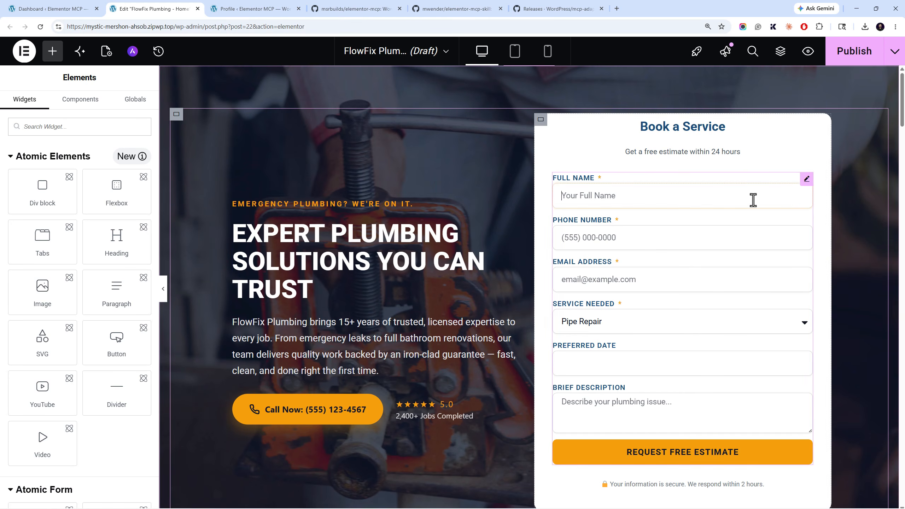
Select the Elementor Pro booking form in the hero and dismiss the Atomic form suggestion in its settings
left_click(754, 200)
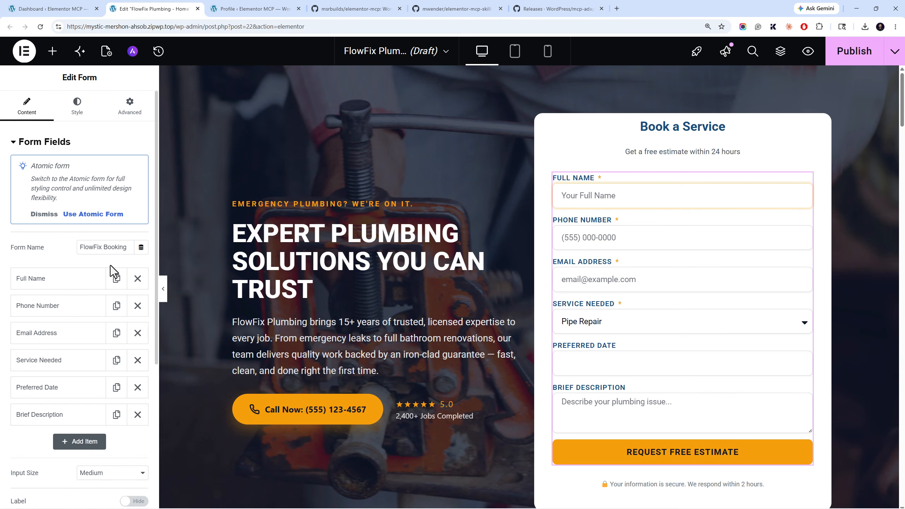
left_click(42, 214)
left_click(627, 271)
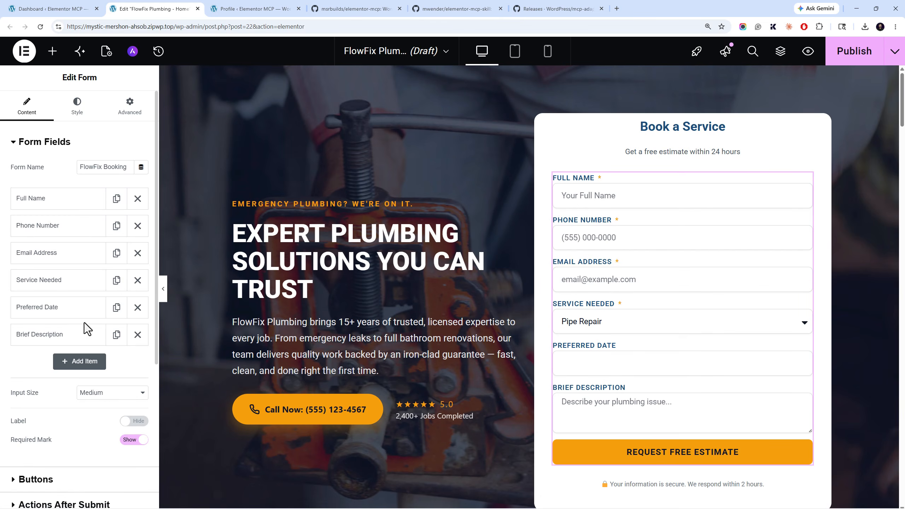
Try the booking form with its field labels shown and hidden, leaving them hidden
left_click(134, 421)
left_click(134, 424)
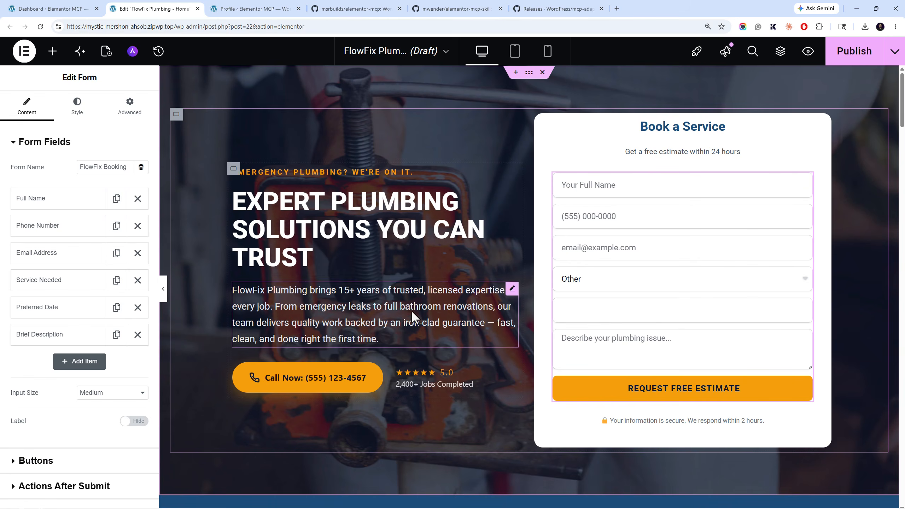
left_click(144, 425)
left_click(138, 431)
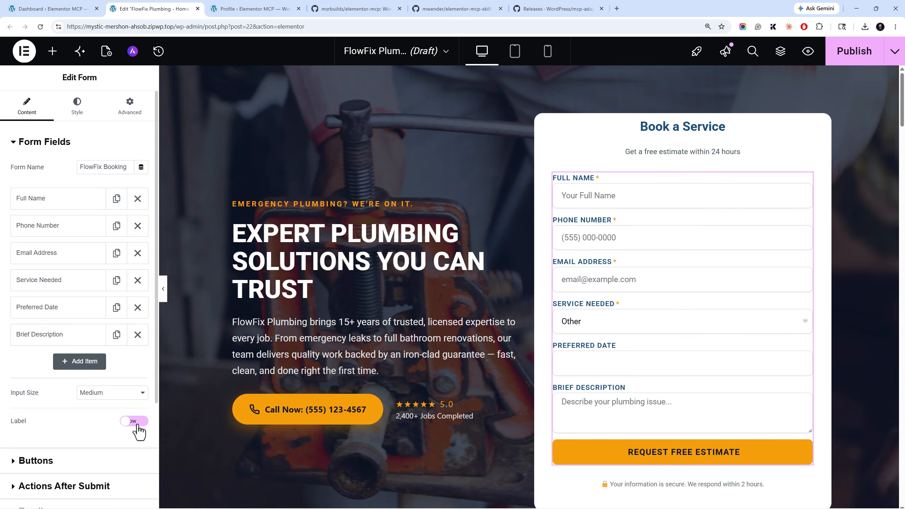
left_click(138, 431)
left_click(135, 431)
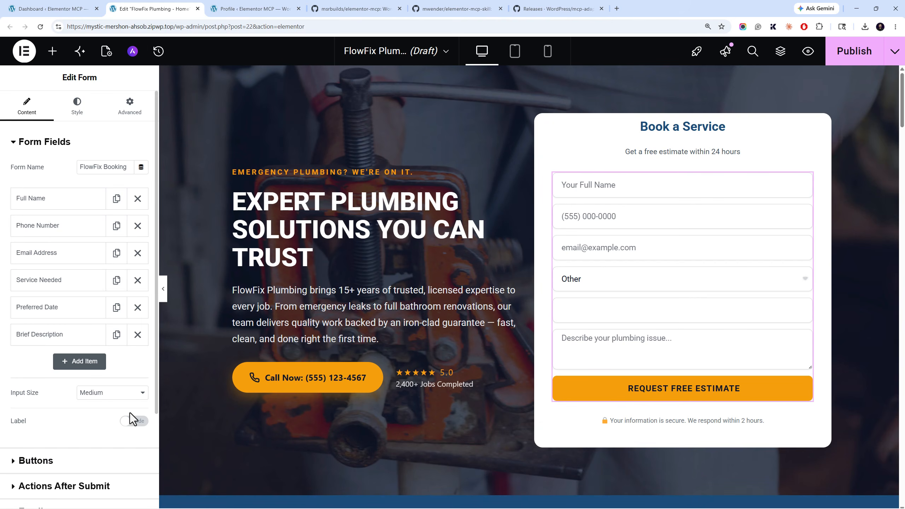
Review the hero and statistics row, and open the call button and rating widget to check its type
scroll(634, 279, "down", 3)
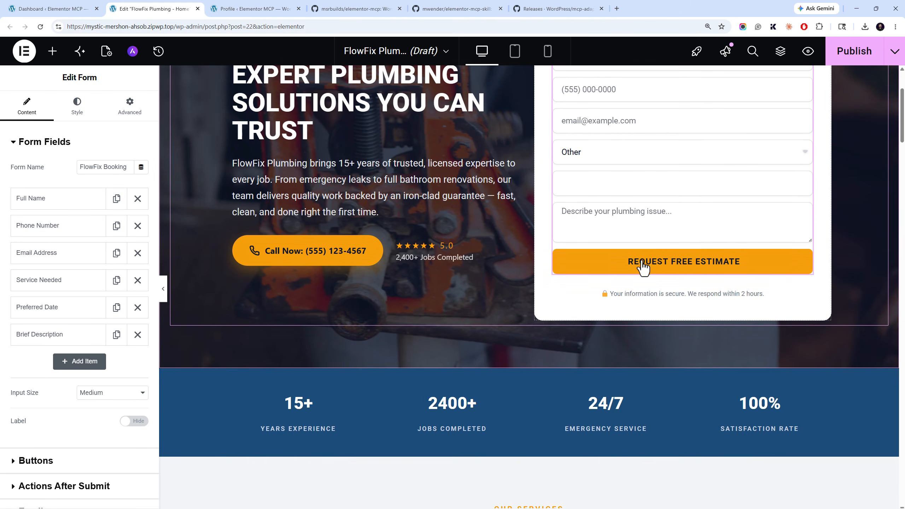
scroll(660, 236, "up", 3)
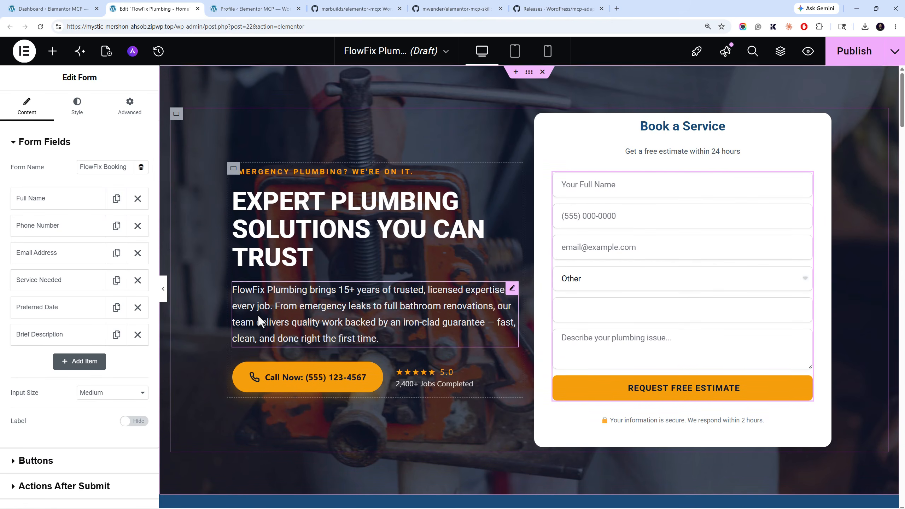
scroll(278, 293, "down", 10)
scroll(350, 142, "up", 3)
left_click(380, 135)
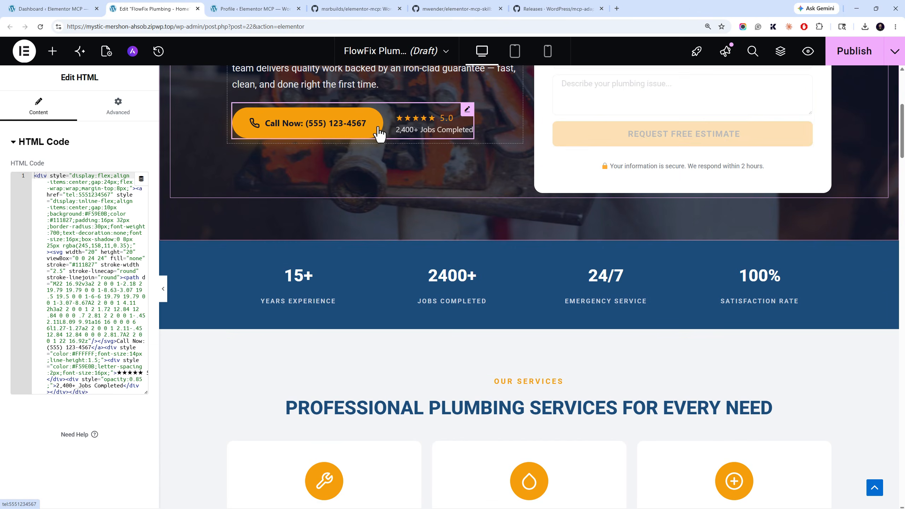
scroll(401, 165, "up", 7)
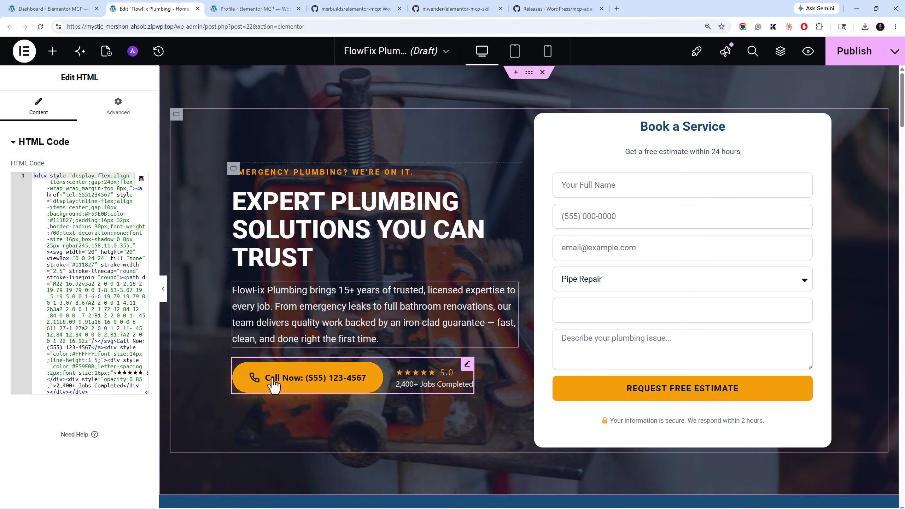
Capture a screenshot of the hero's call button and star rating row
scroll(234, 317, "down", 3)
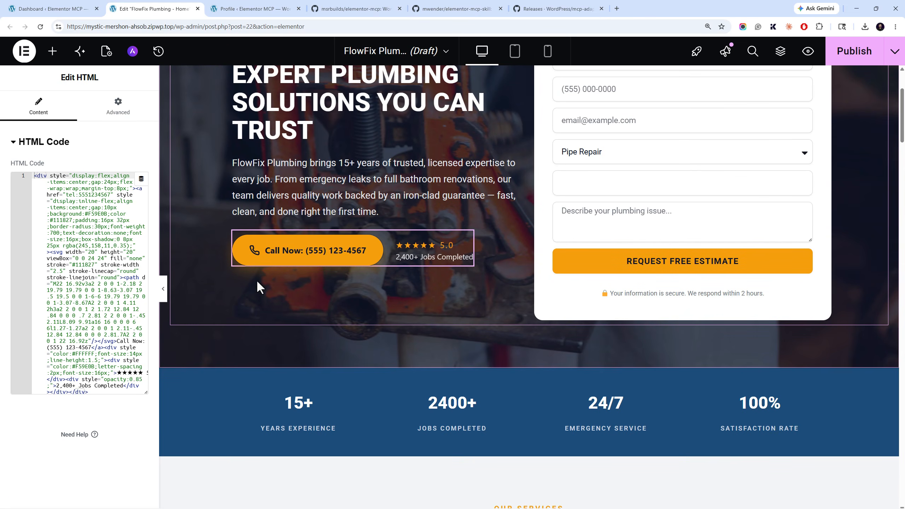
key("super+shift+s")
left_click_drag(225, 224, 493, 280)
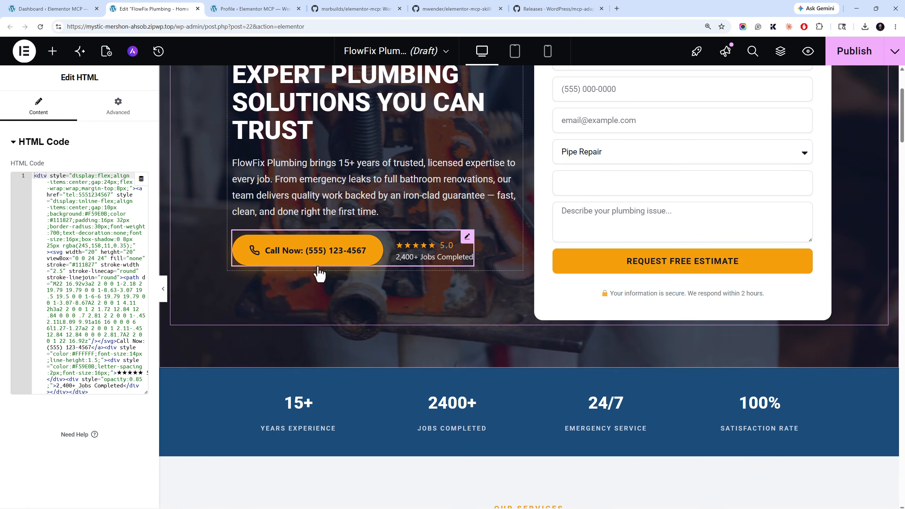
Switch to VS Code, write "You have used HTML widget for this section, which is a bad approach, use native widgets" to Claude and attach the screenshot
key("alt+Tab")
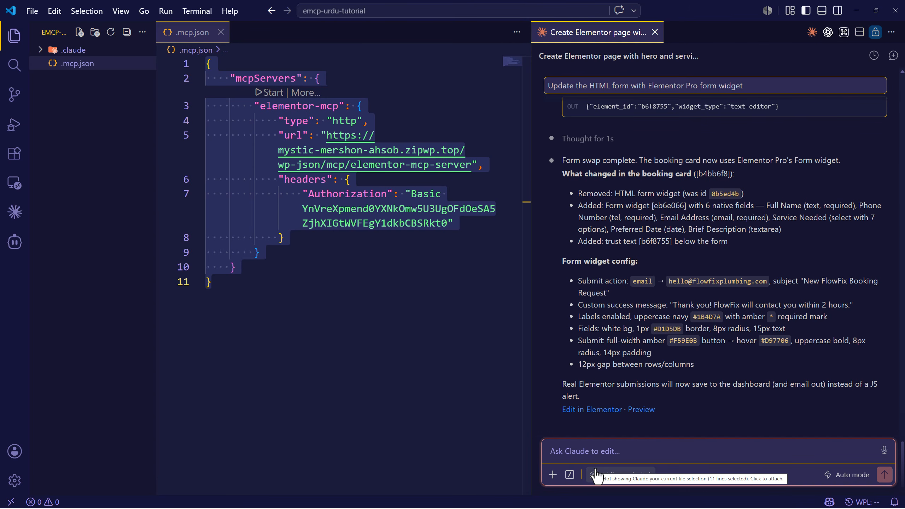
type("You")
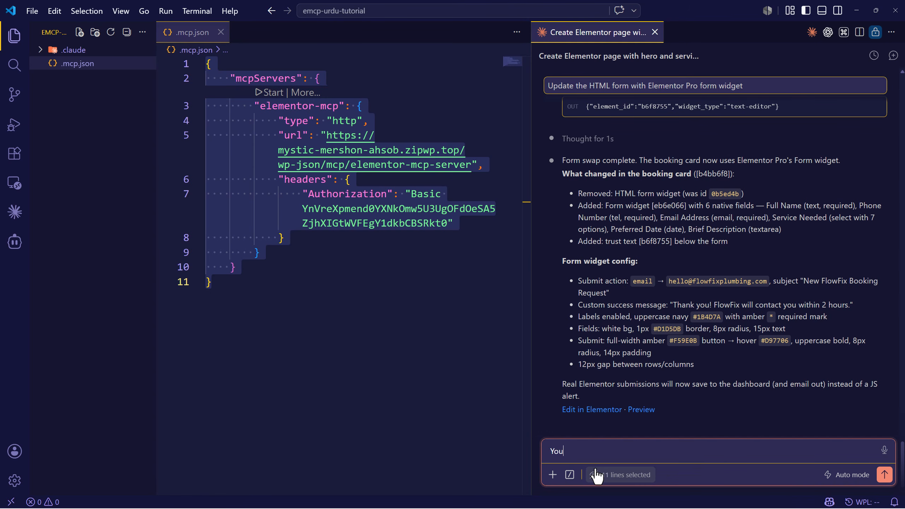
type(" have ")
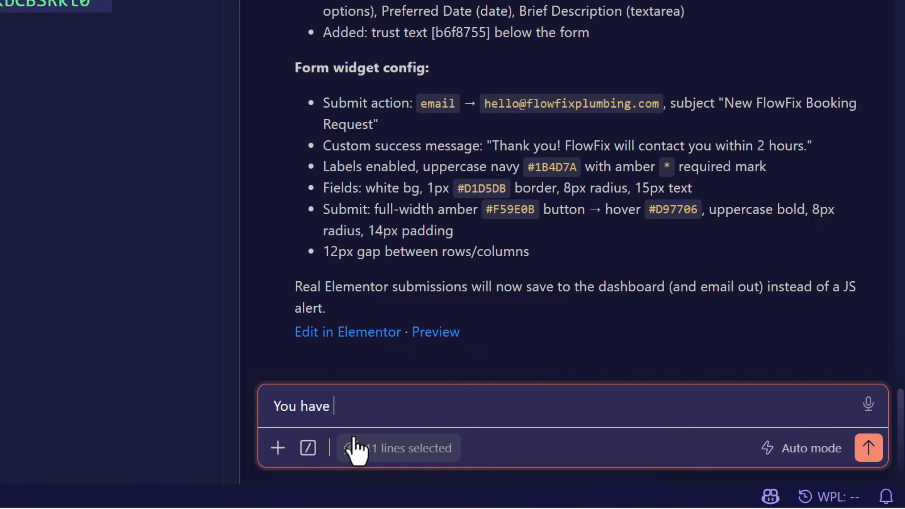
type("used HTML w")
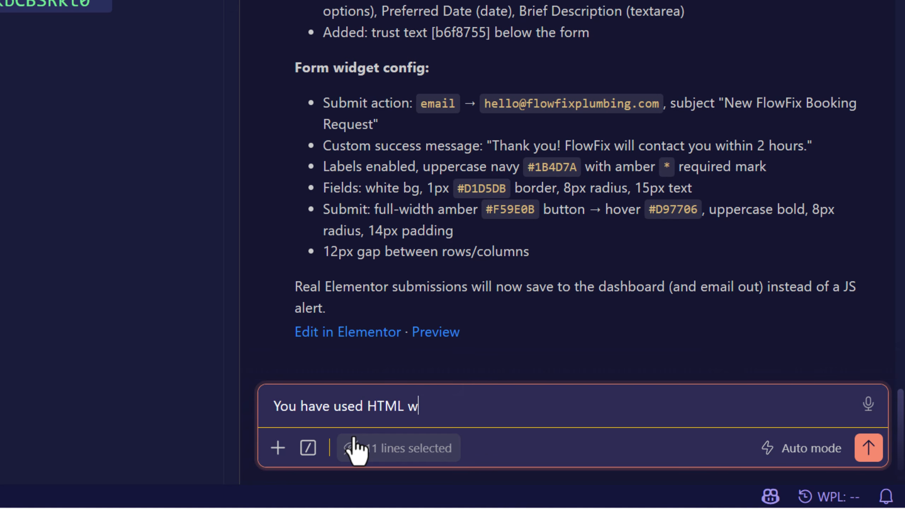
type("idget")
type("t for this section, which is a bad approach, use native widgets")
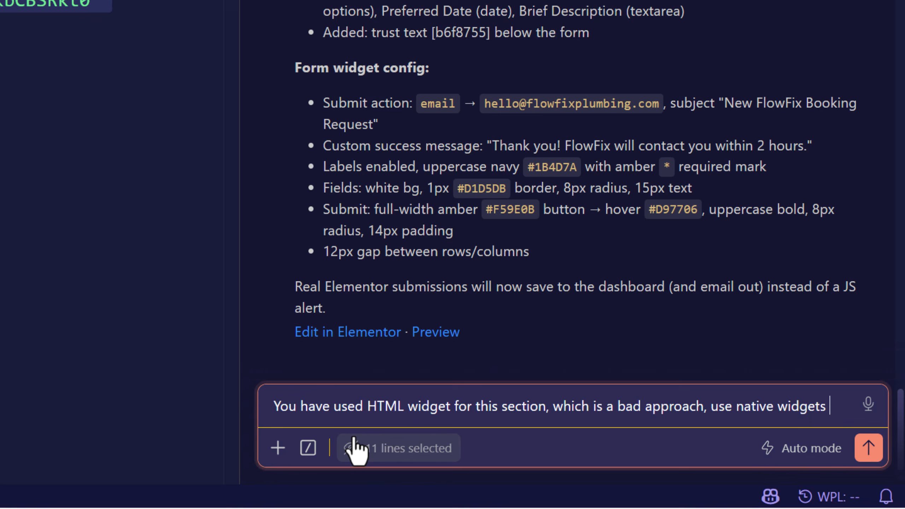
key("ctrl+v")
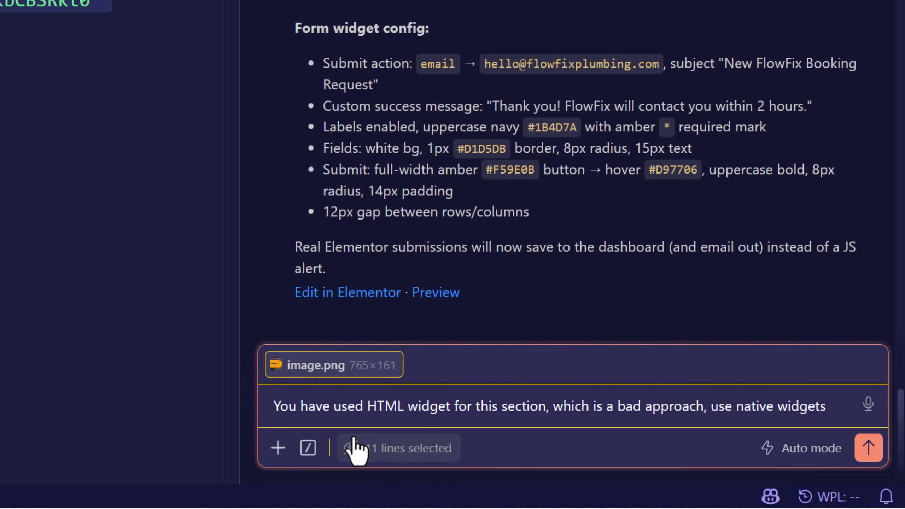
Complete the prompt with "you can craerte a container with row and other widgets like button, text inside" and send it to Claude
type("ts you")
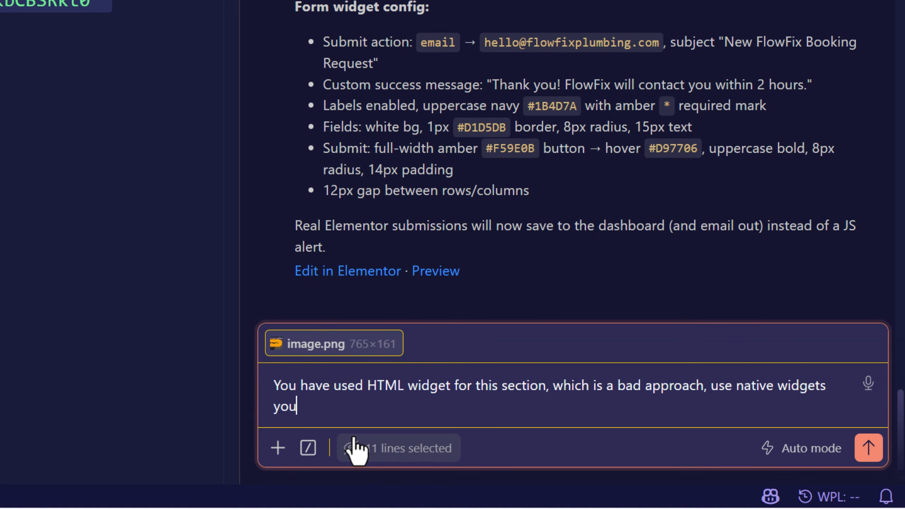
type("can craerte a")
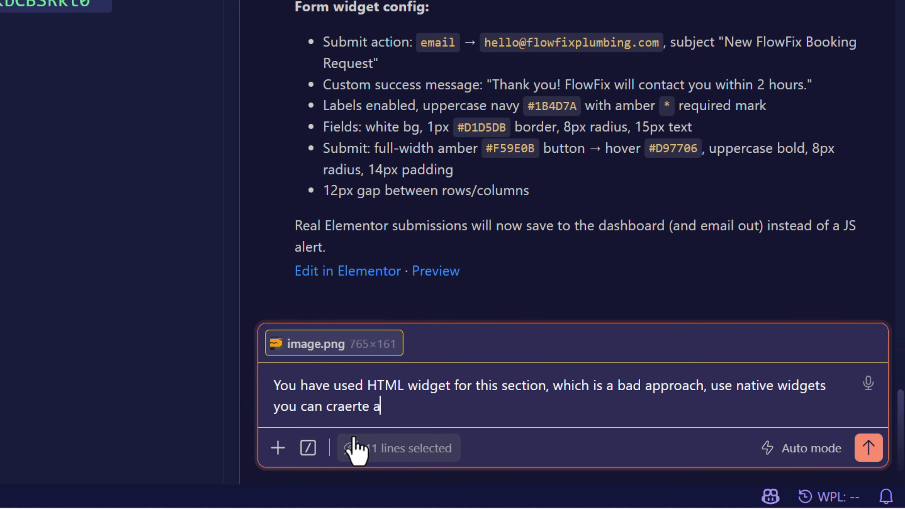
type(" container")
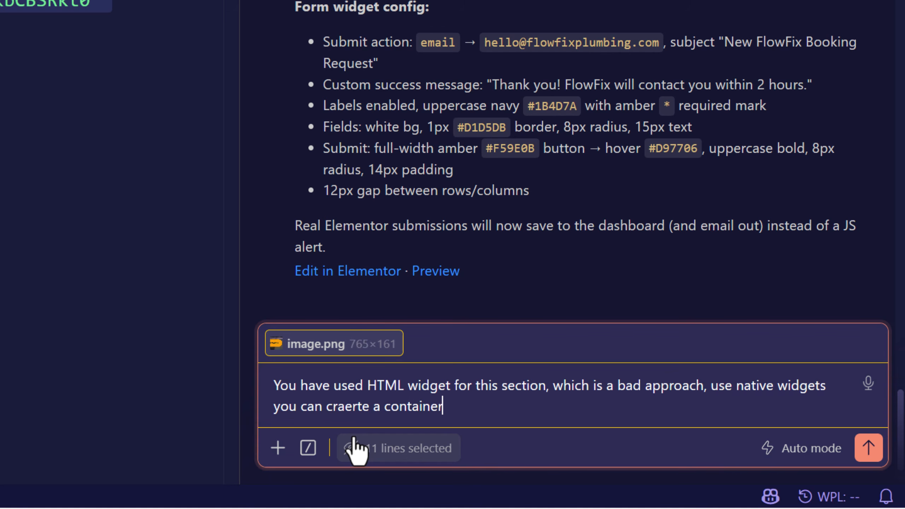
type(" with row ")
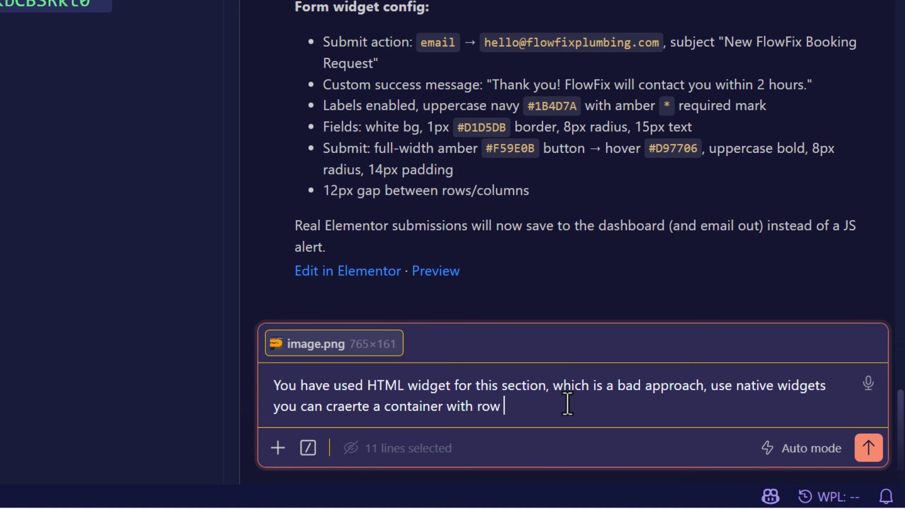
type("and other widgets like bu")
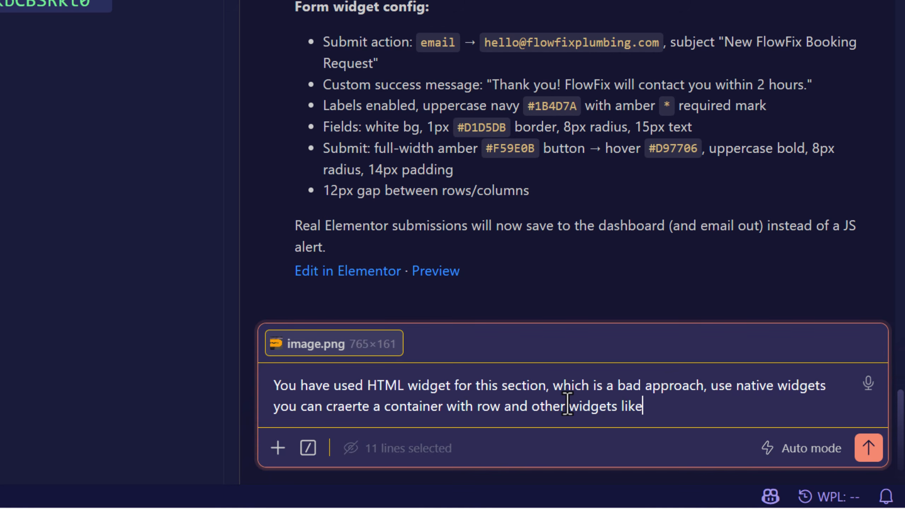
type("ttio, text inside")
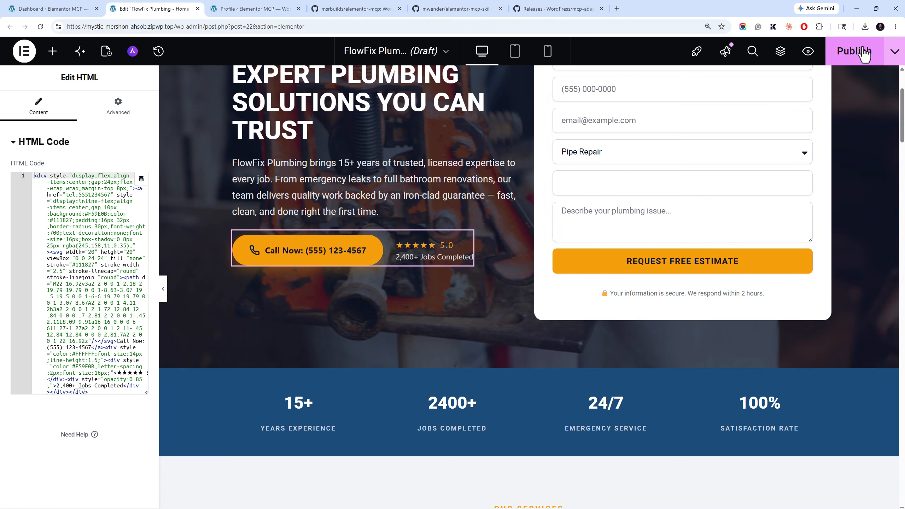
Switch to Chrome to publish the FlowFix page, and return to the Claude conversation in VS Code
left_click(859, 51)
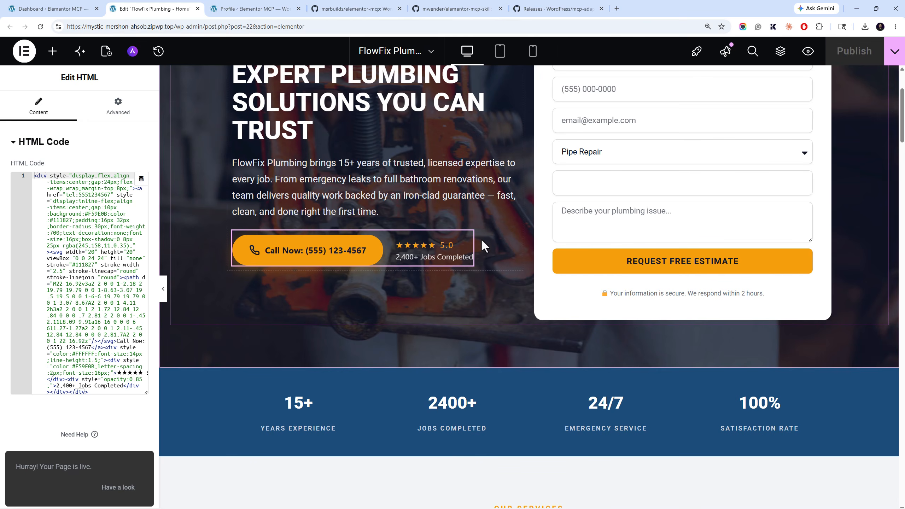
key("alt+Tab")
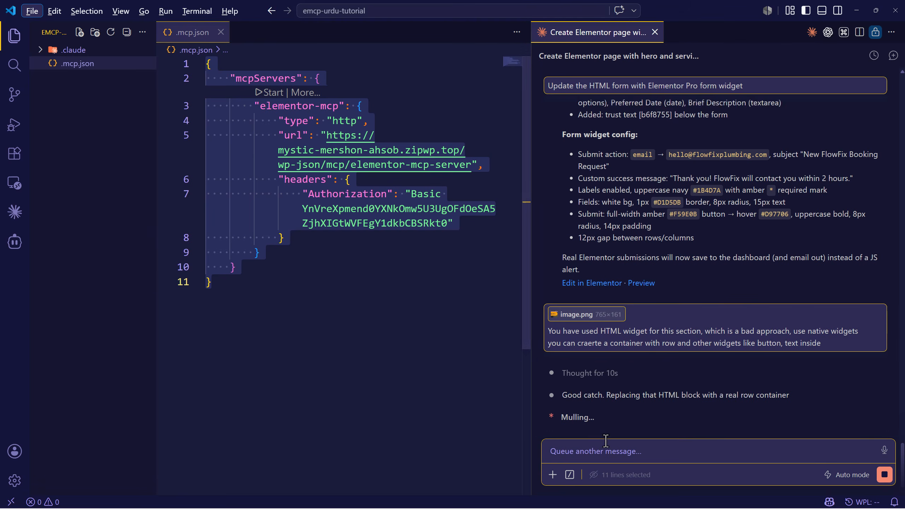
left_click(623, 449)
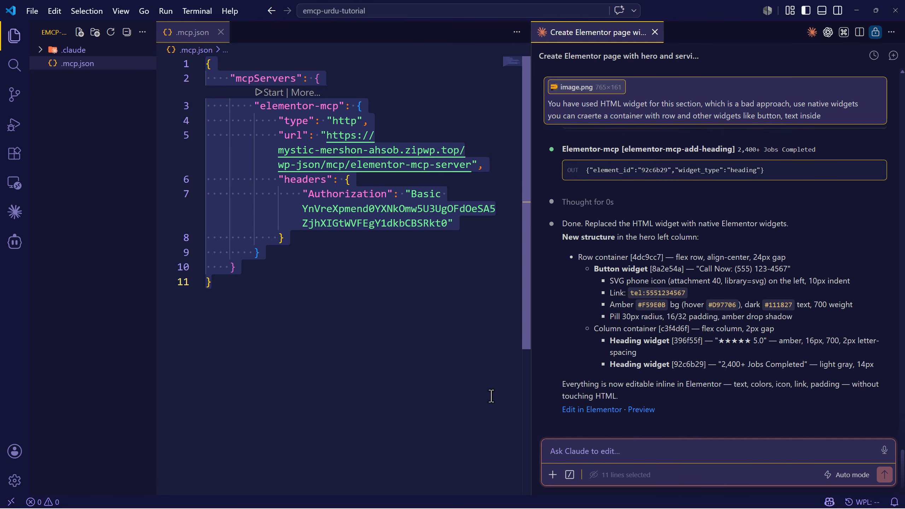
Switch to Chrome, reload the page in the Elementor editor and set the hero call button's size to Grow
key("alt+Tab")
key("F5")
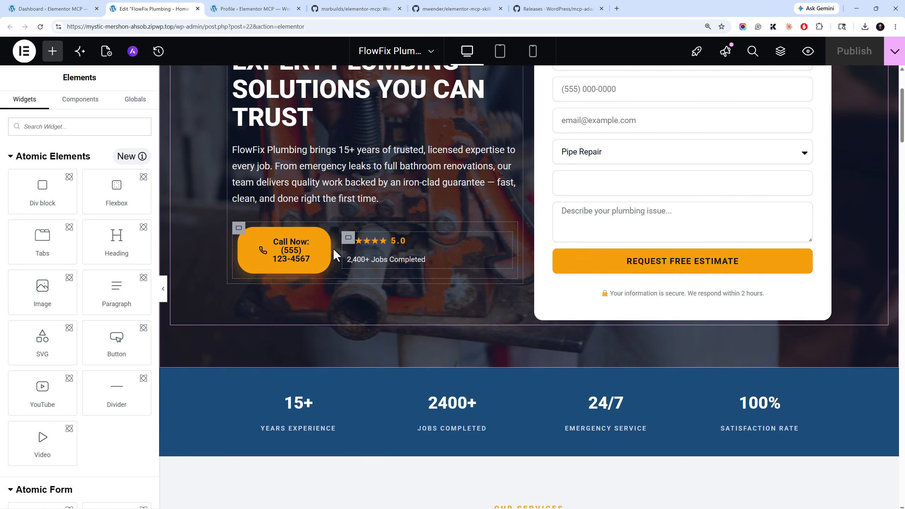
left_click(328, 249)
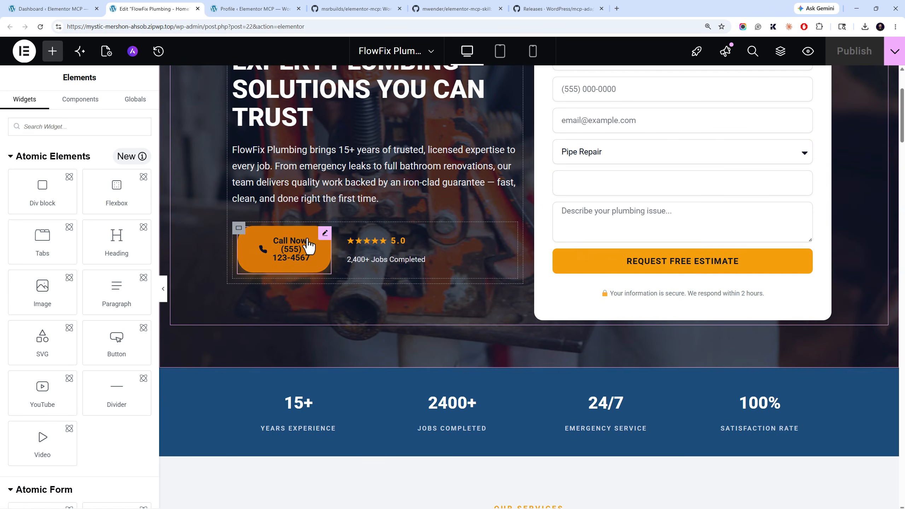
left_click(130, 106)
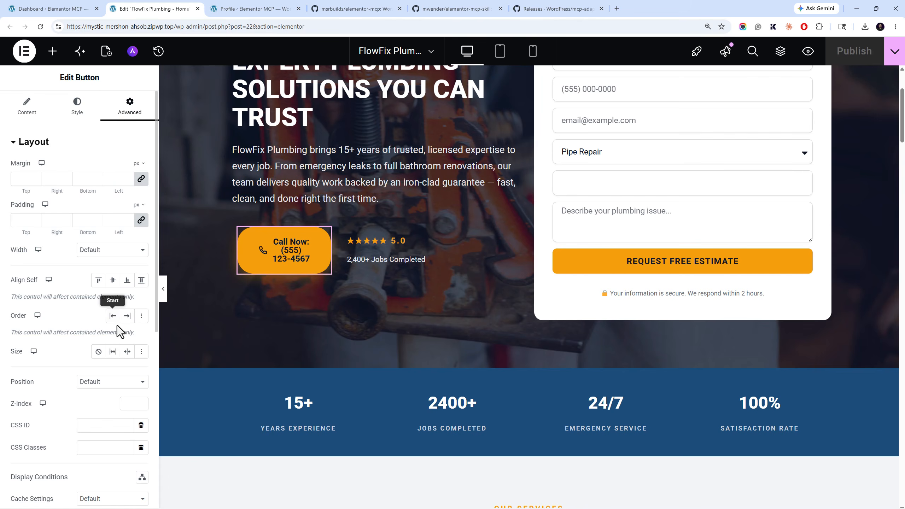
left_click(114, 351)
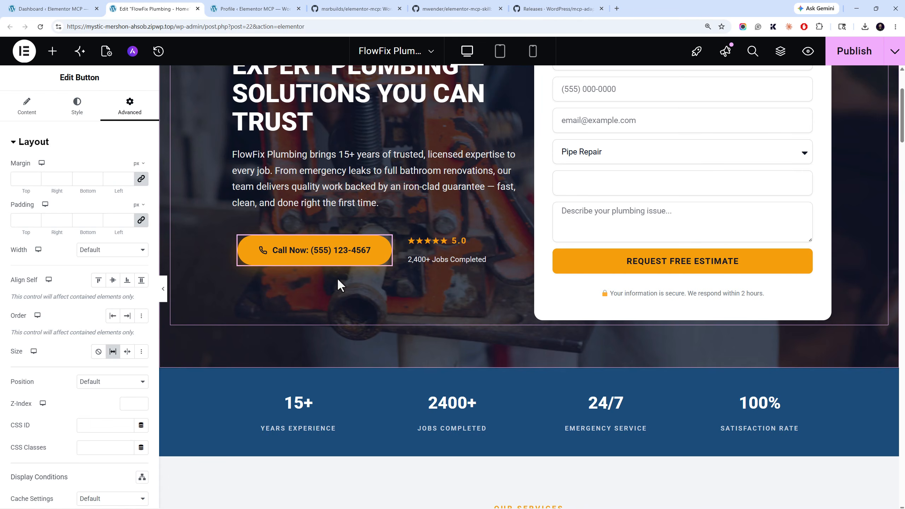
Set the column and row gaps of the container around the star rating and jobs text to 5 px
left_click(415, 244)
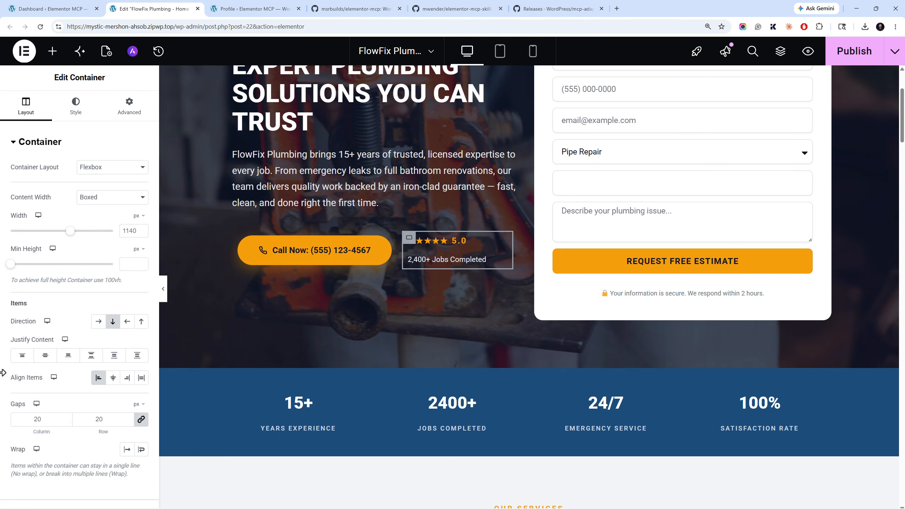
double_click(107, 419)
type("5")
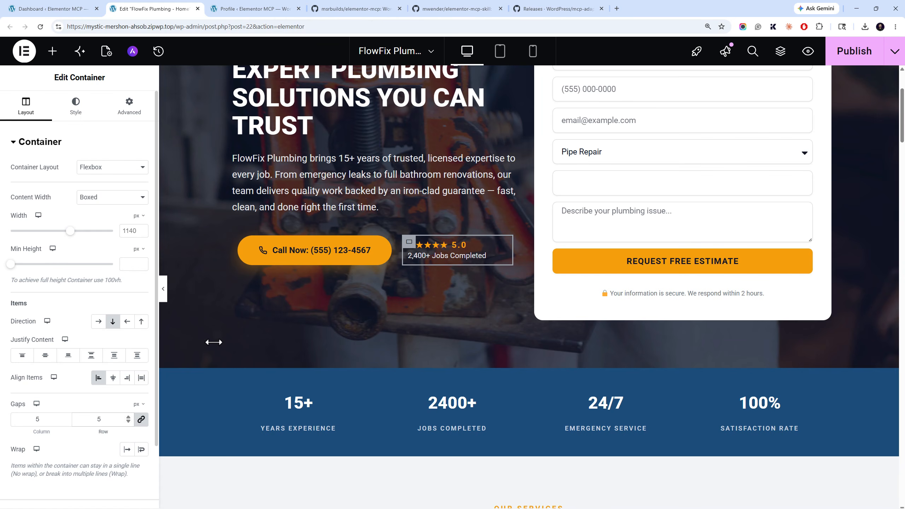
Inspect the star rating and "15+" headings as native widgets, and review the page down to the About section
left_click(452, 245)
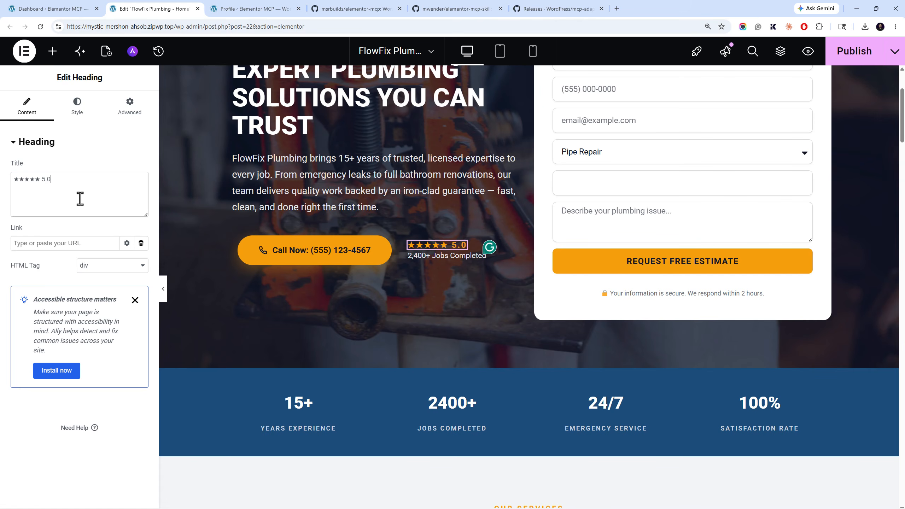
left_click_drag(81, 198, 3, 196)
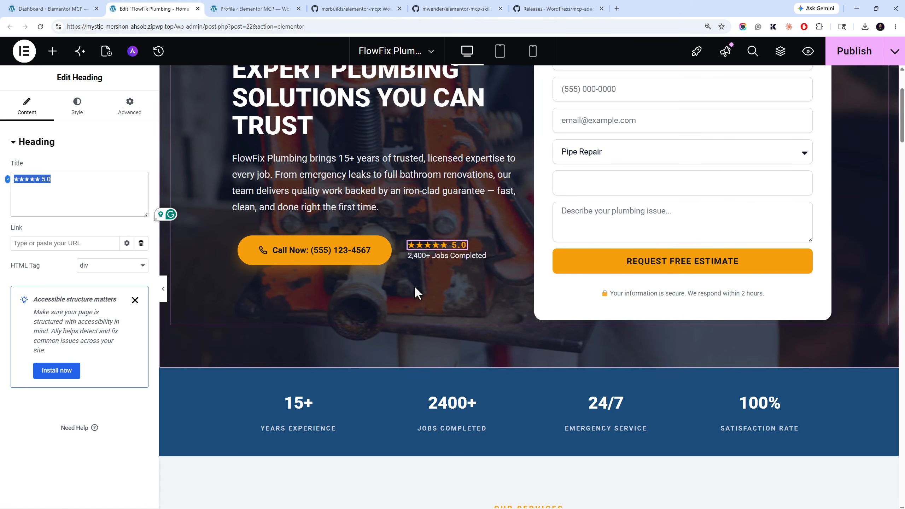
left_click(300, 402)
scroll(360, 322, "down", 15)
scroll(359, 322, "down", 3)
scroll(359, 322, "up", 3)
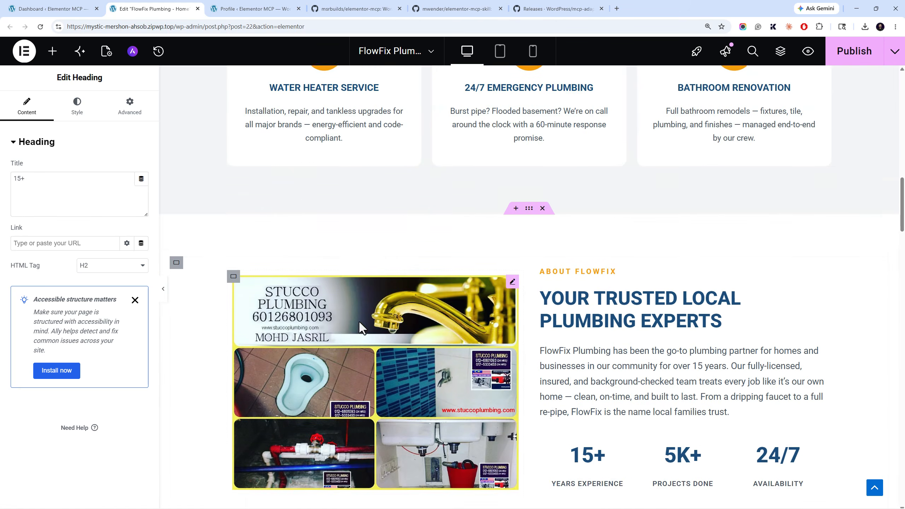
Capture the Water Heater Service card's HTML icon and heading as a screenshot, and attach it to the Claude conversation in VS Code
left_click(329, 153)
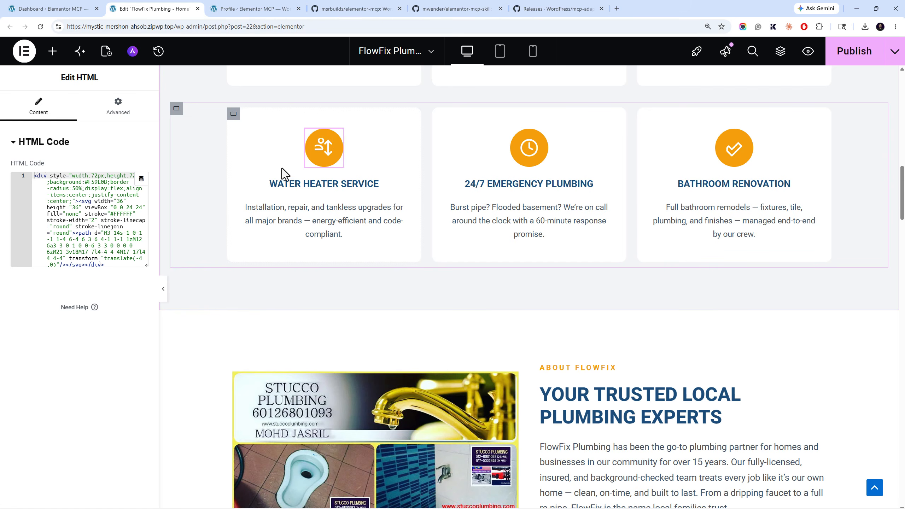
key("super+shift+s")
left_click_drag(255, 119, 386, 195)
key("alt+Tab")
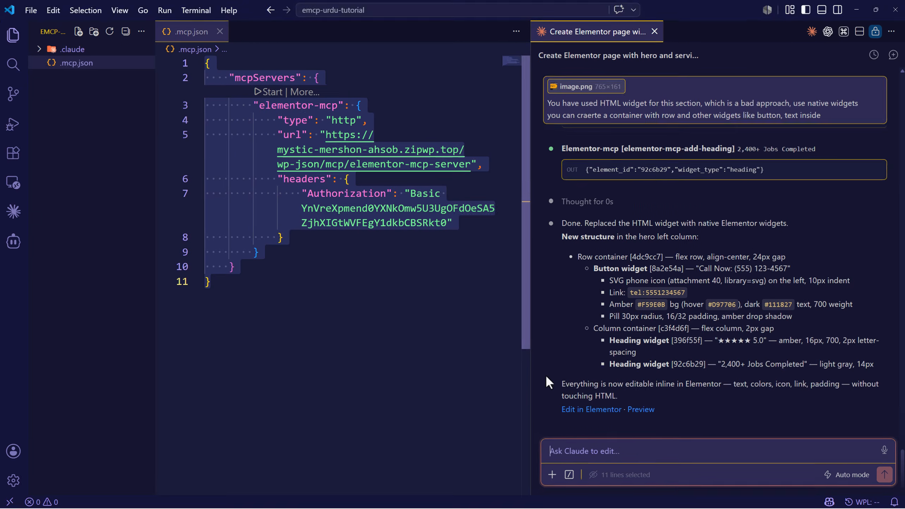
key("ctrl+v")
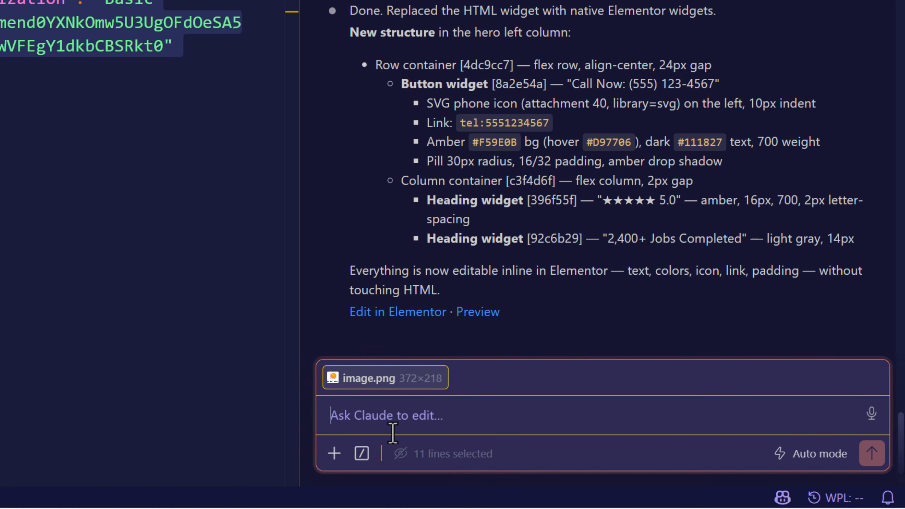
Send Claude the message "You used HTML widget for icion as well, upload the SVG file and use native icon widget"
type("Y")
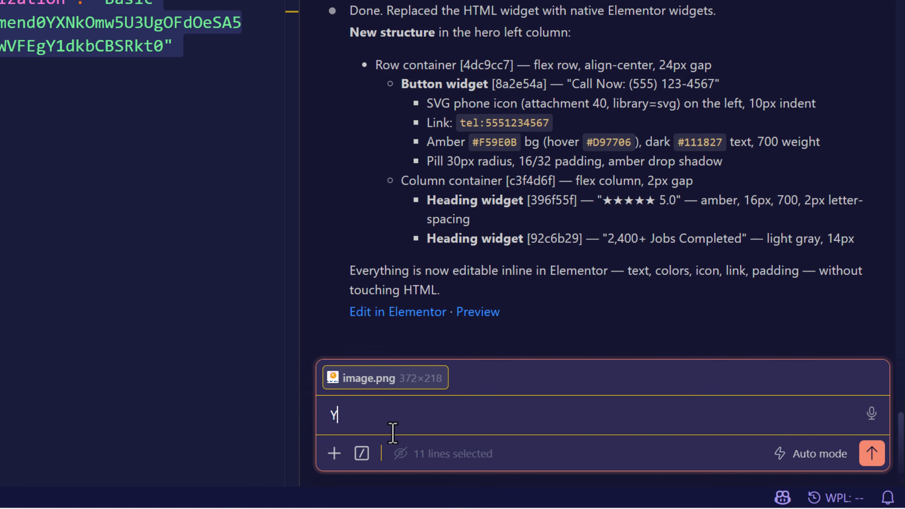
type("Ou used HTML ")
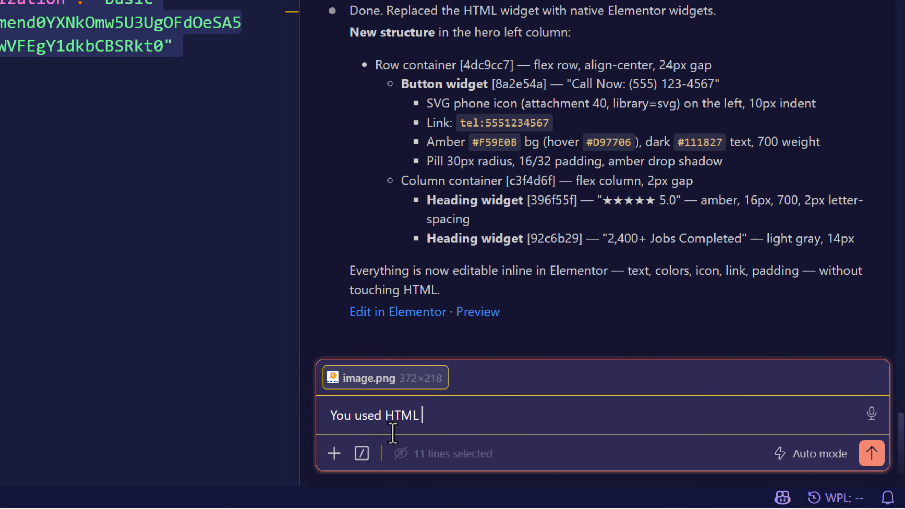
type("widghe for icion ")
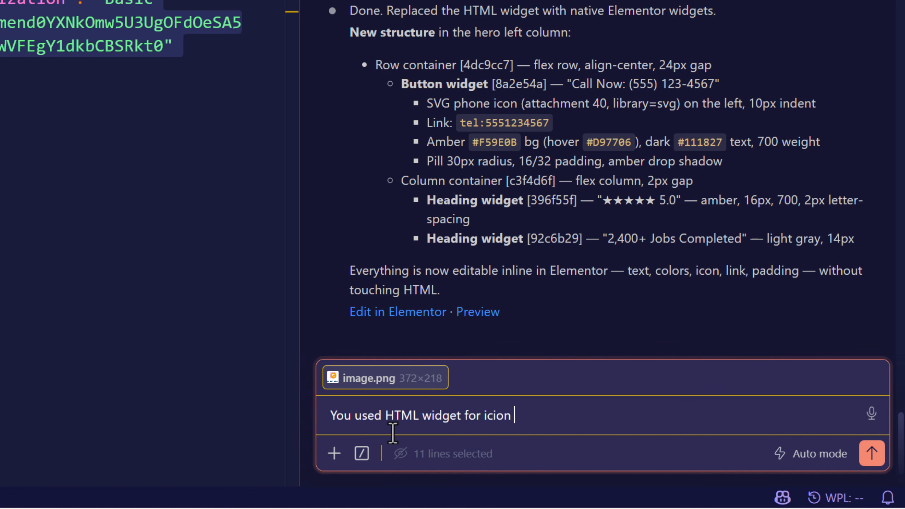
type("as well, upload the ")
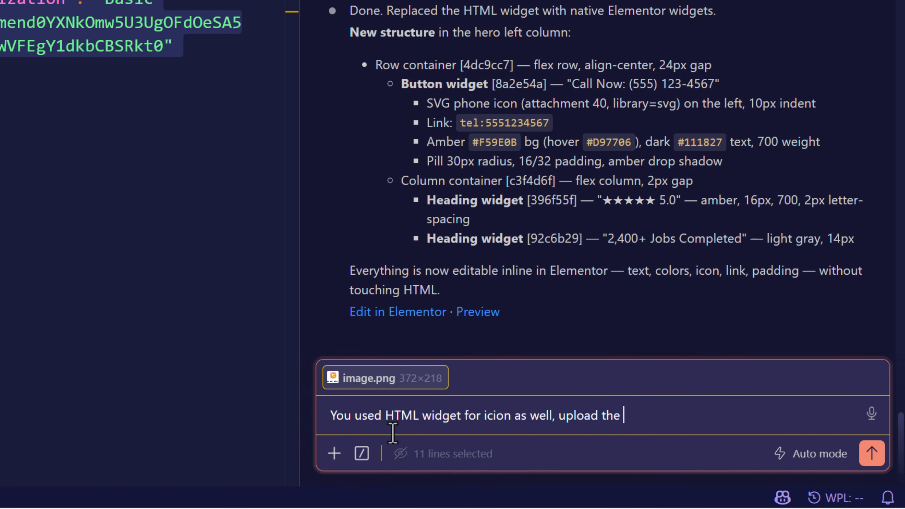
type("SVG file and")
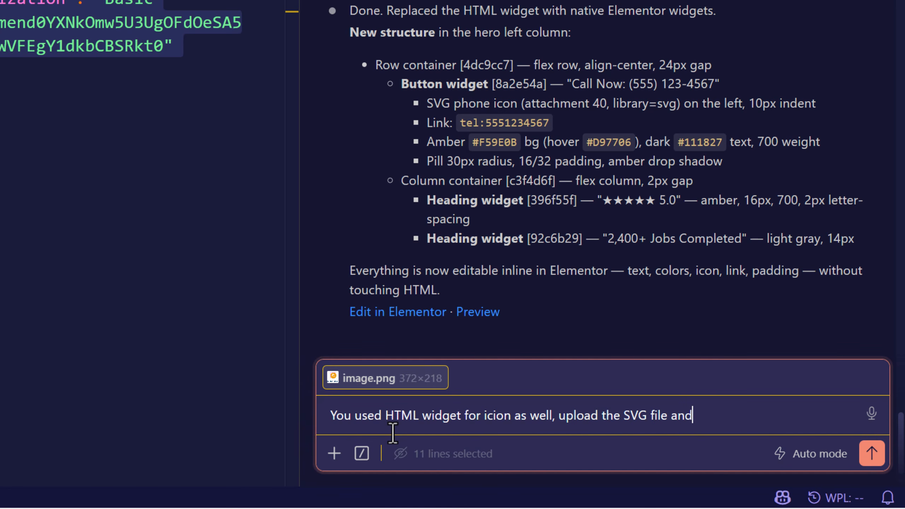
type(" use nativce")
key("BackSpace")
key("BackSpace")
type("e icon widget")
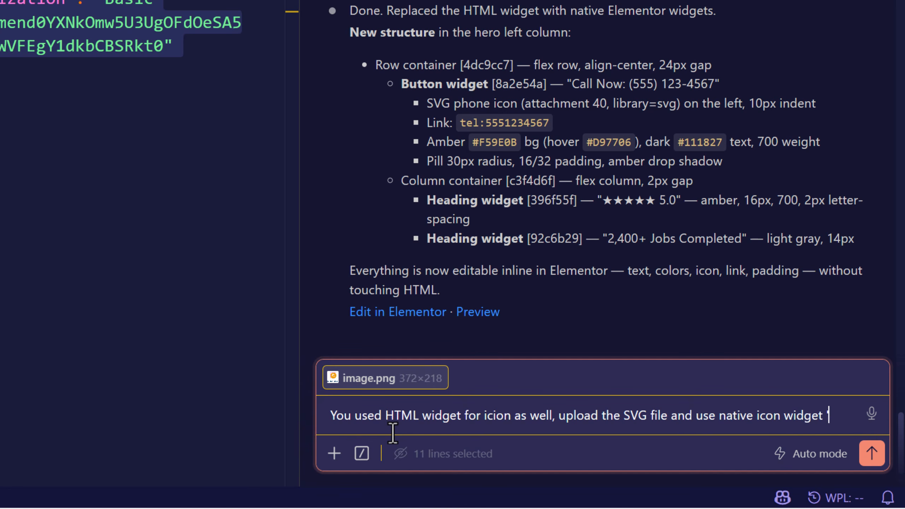
key("Return")
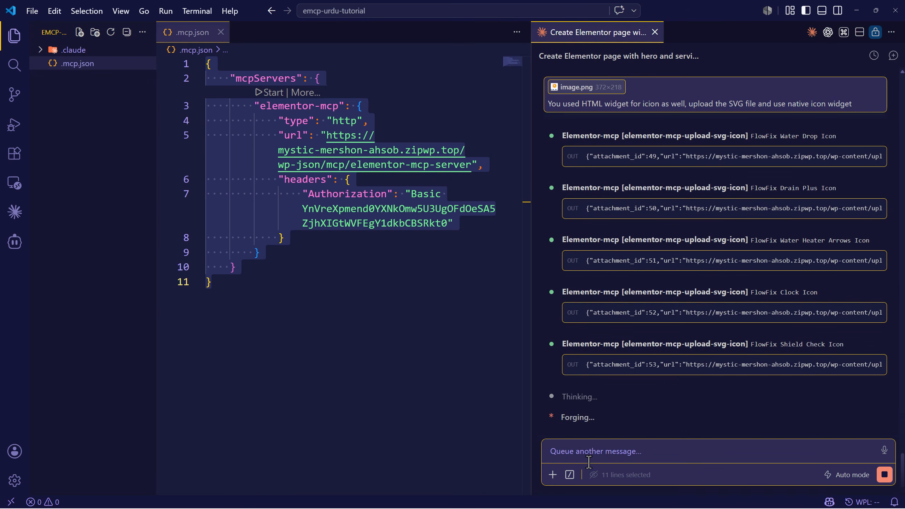
Switch between Chrome and VS Code to review the page up to the hero section and check Claude's progress on the icons
key("alt+Tab")
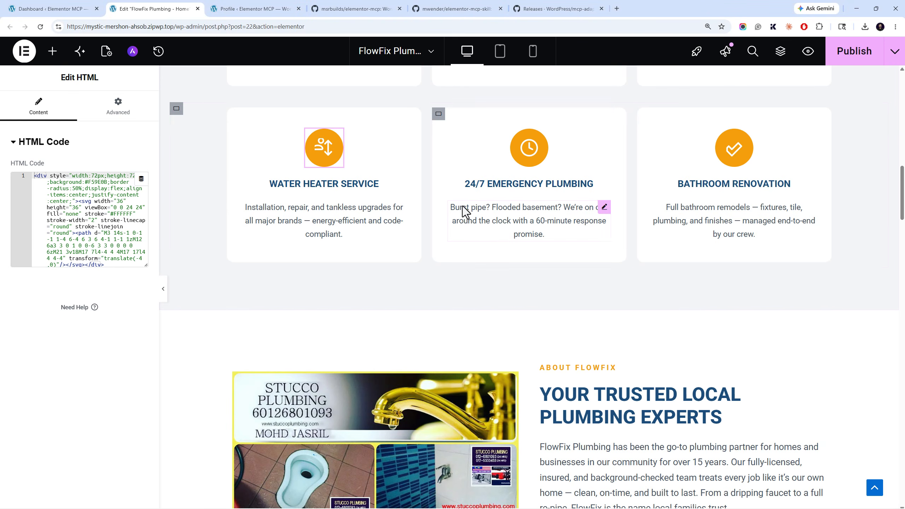
scroll(281, 210, "up", 3)
scroll(278, 200, "up", 9)
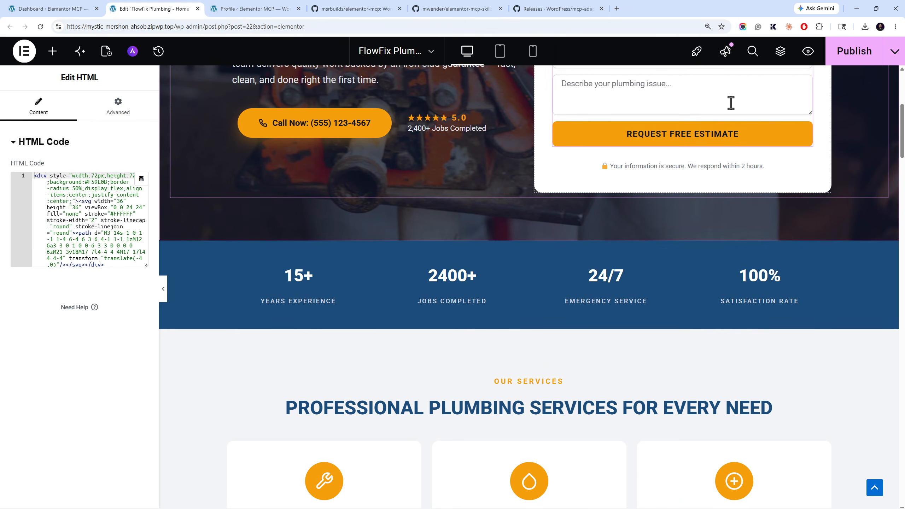
key("alt+Tab")
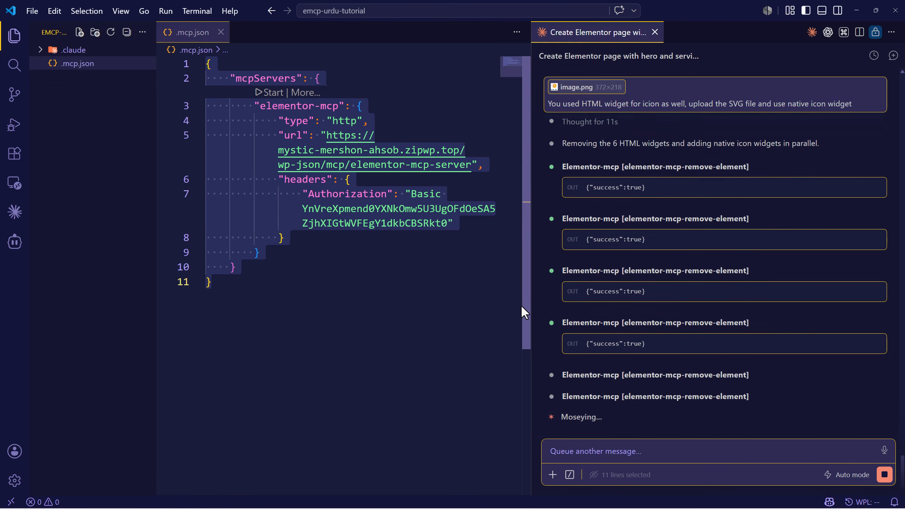
key("alt+Tab")
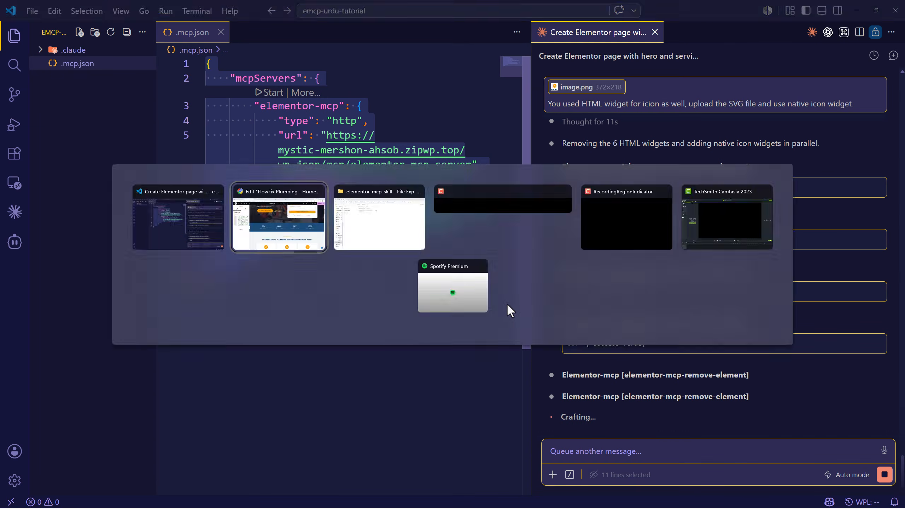
scroll(361, 350, "up", 7)
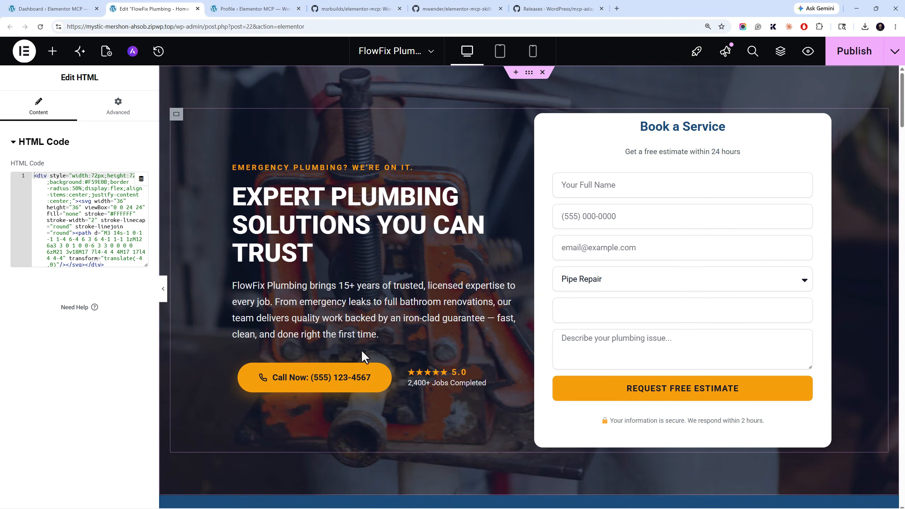
key("alt+Tab")
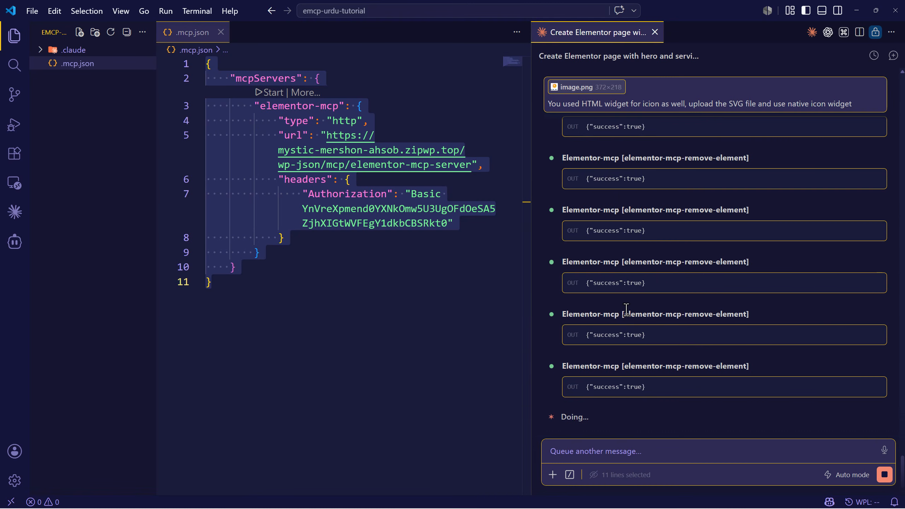
key("alt+Tab")
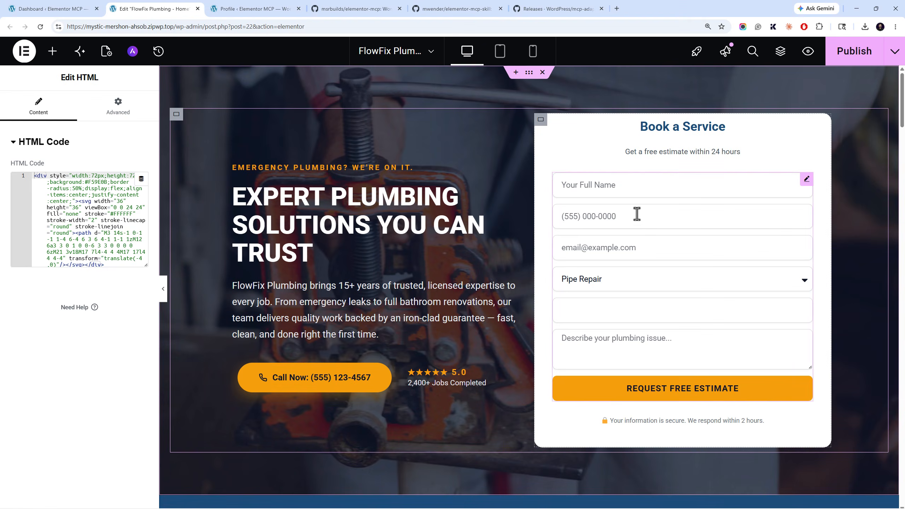
Review the page down to the contact section and footer in Chrome, and check Claude's icon replacement report in VS Code
left_click_drag(902, 120, 901, 444)
key("alt+Tab")
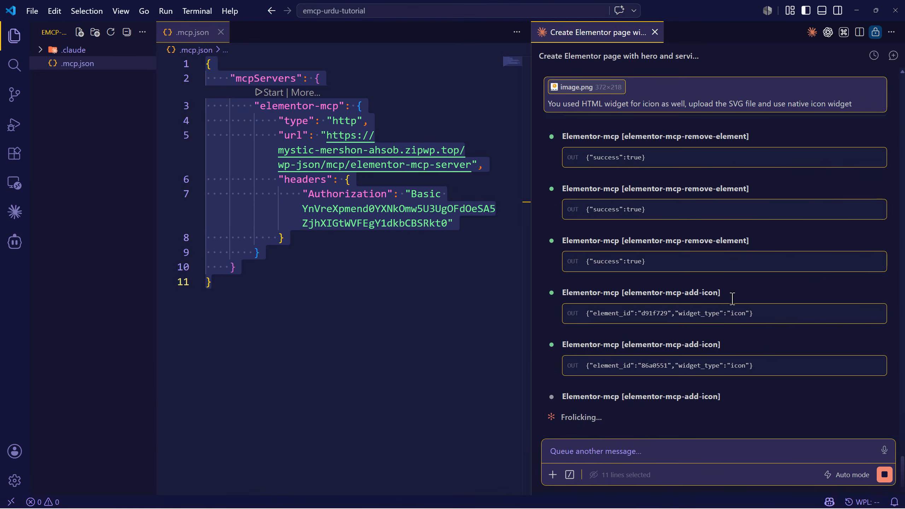
key("alt+Tab")
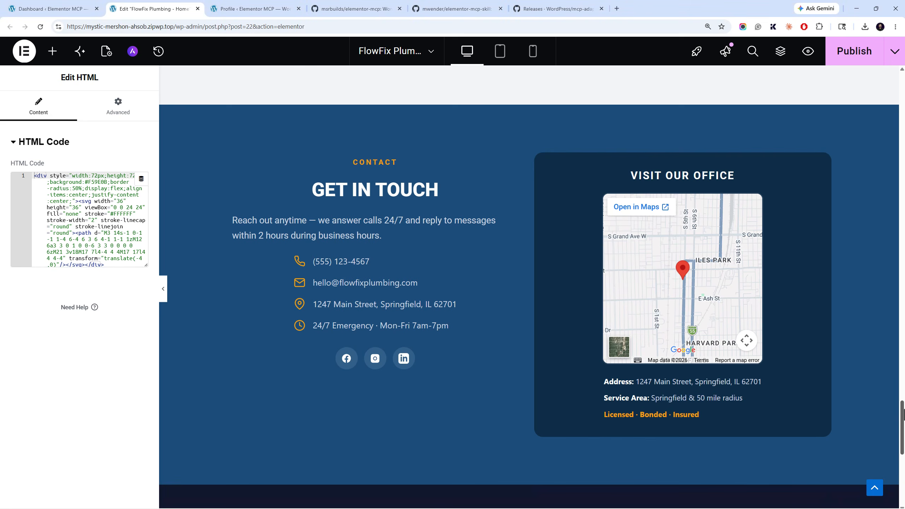
left_click_drag(902, 428, 896, 506)
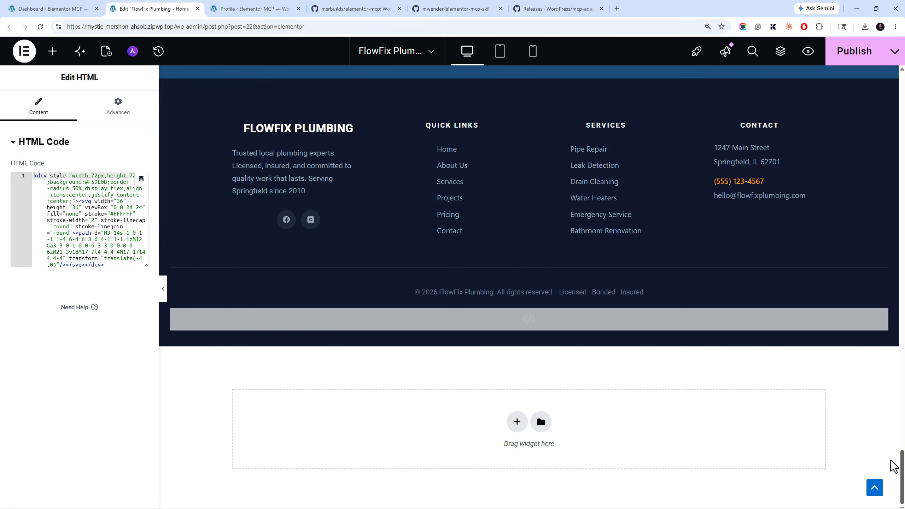
left_click_drag(901, 459, 904, 77)
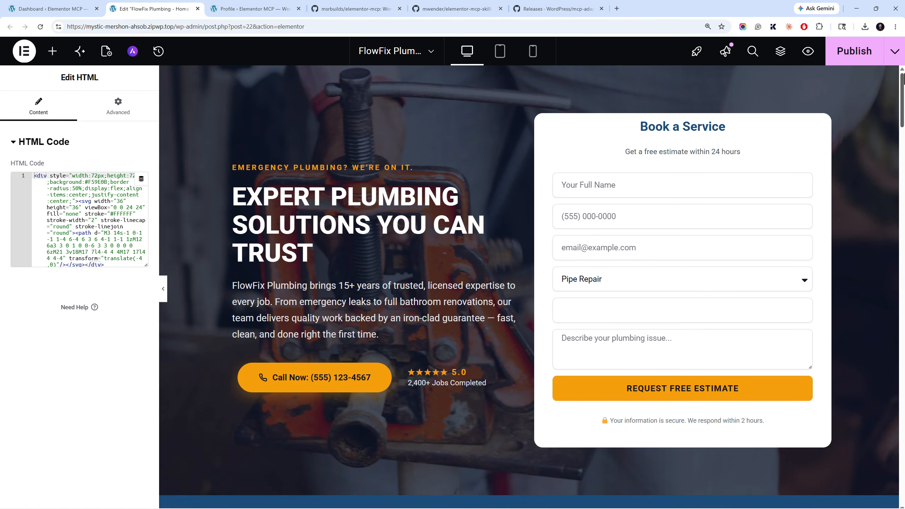
mouse_move(904, 84)
left_mouse_down()
mouse_move(903, 122)
mouse_move(902, 84)
left_mouse_up()
key("alt+Tab")
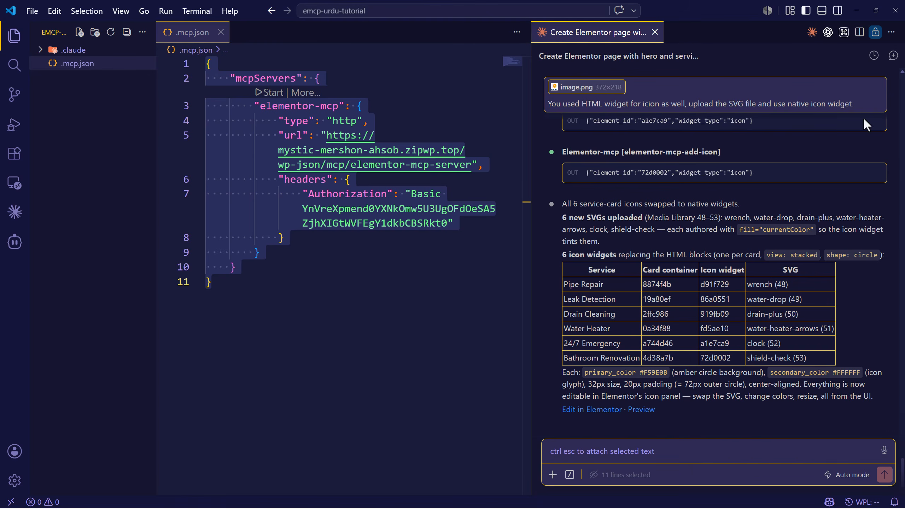
Return to Chrome and reload the FlowFix page in the Elementor editor
key("alt+Tab")
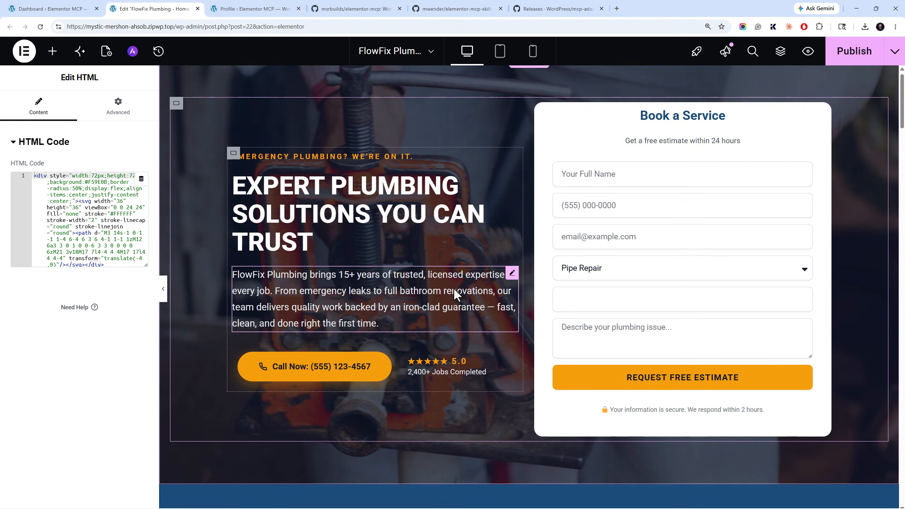
key("F5")
left_click(486, 74)
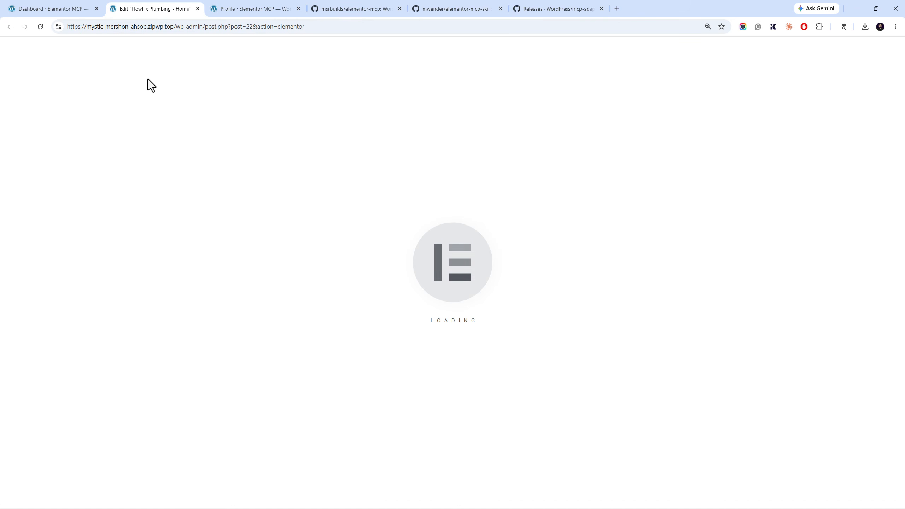
left_click(75, 7)
left_click(173, 7)
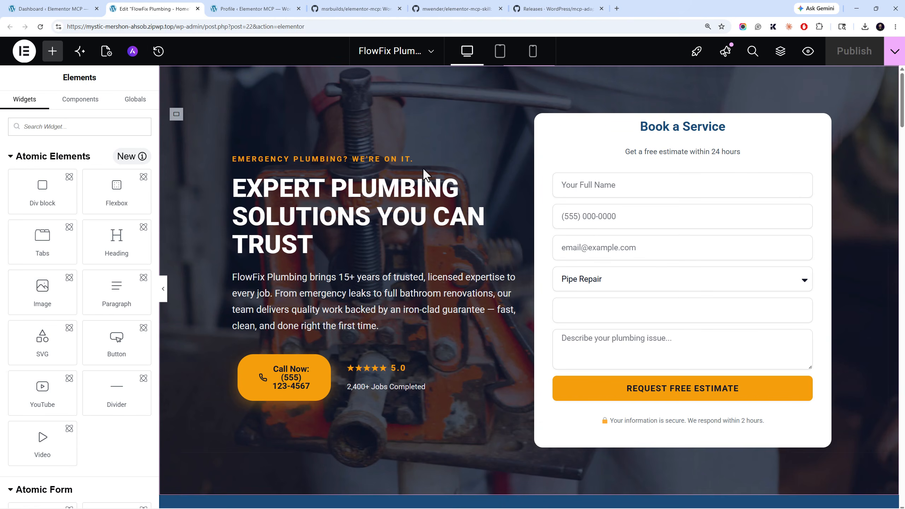
Set the hero call button's size to Grow, and set the column and row gaps of the star rating container to 5 px
left_click(323, 371)
left_click(136, 118)
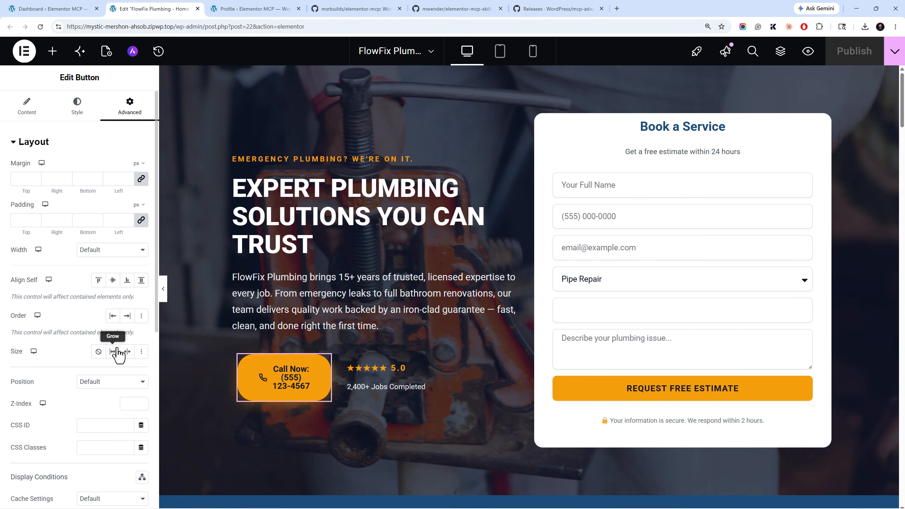
left_click(118, 352)
left_click(410, 364)
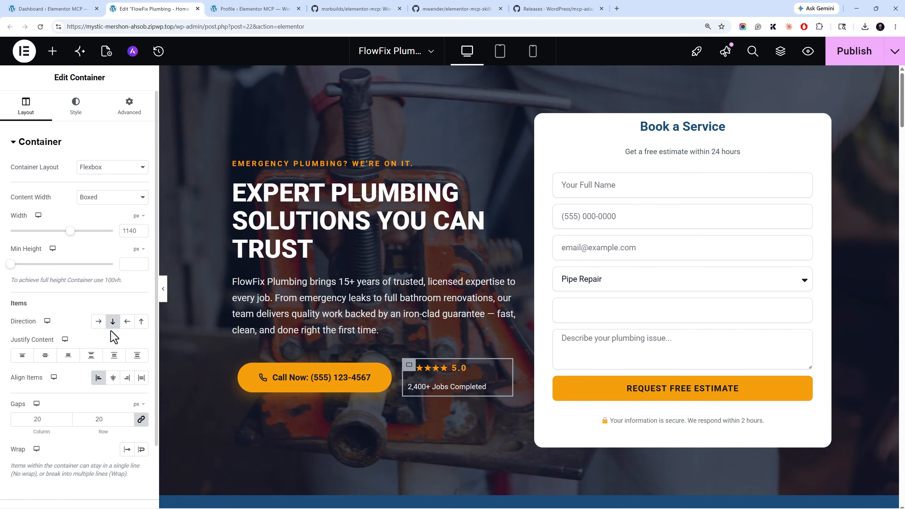
type("5")
Inspect the service card icons as native Icon widgets, and review the page down to the "Ready to Fix Your Plumbing?" section
scroll(267, 302, "down", 15)
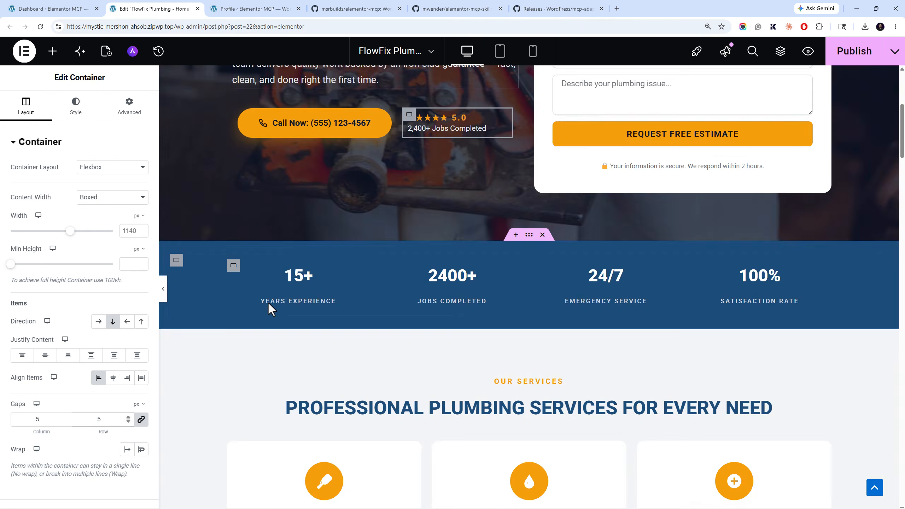
scroll(281, 282, "up", 5)
left_click(322, 231)
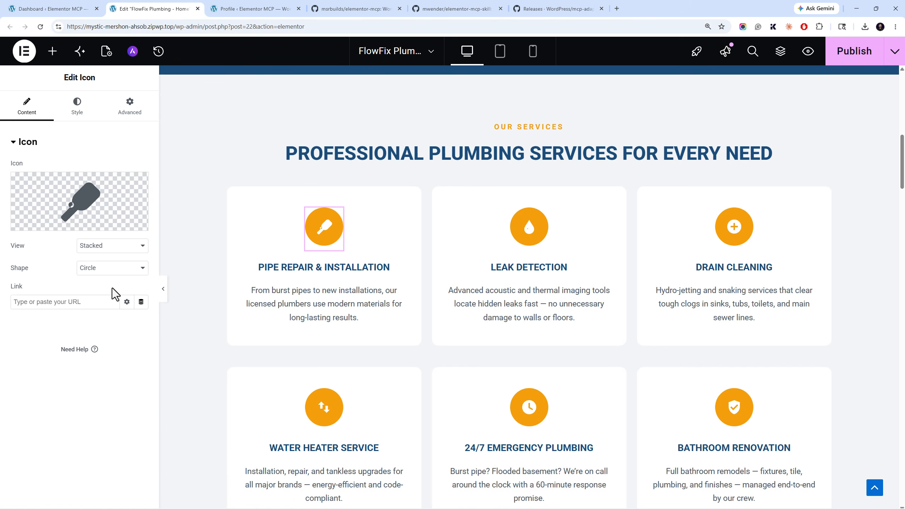
scroll(269, 380, "up", 3)
scroll(265, 349, "down", 6)
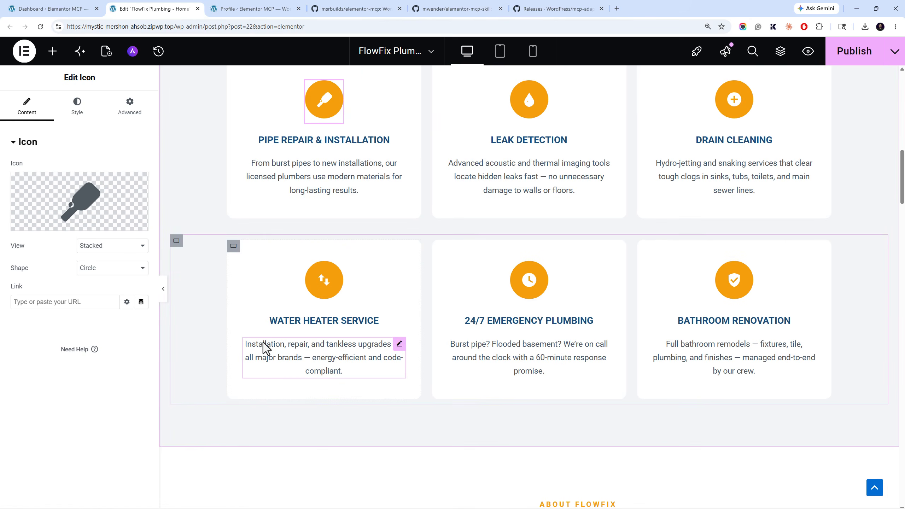
scroll(265, 348, "up", 3)
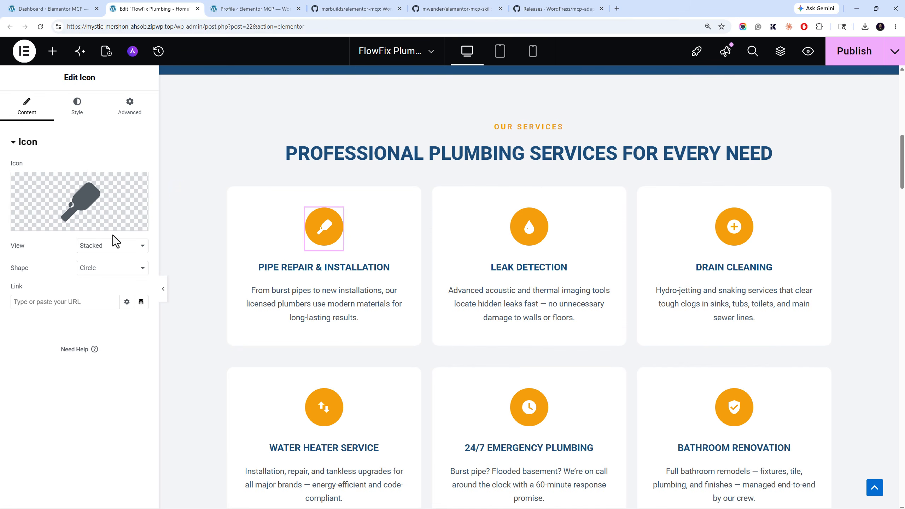
mouse_move(93, 234)
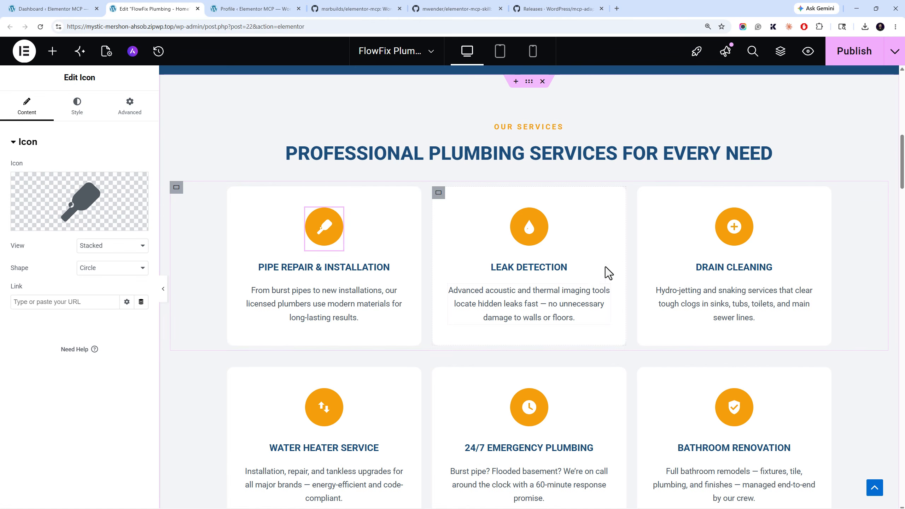
left_click(537, 403)
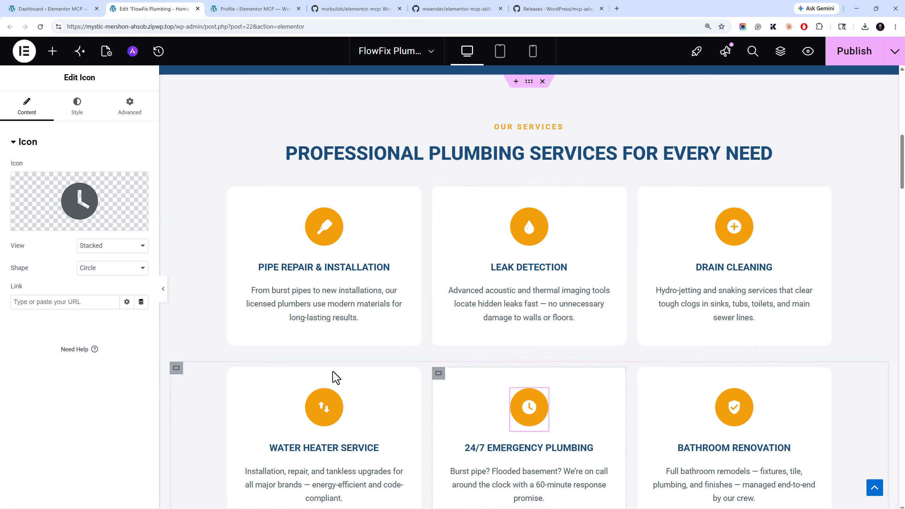
scroll(305, 285, "down", 8)
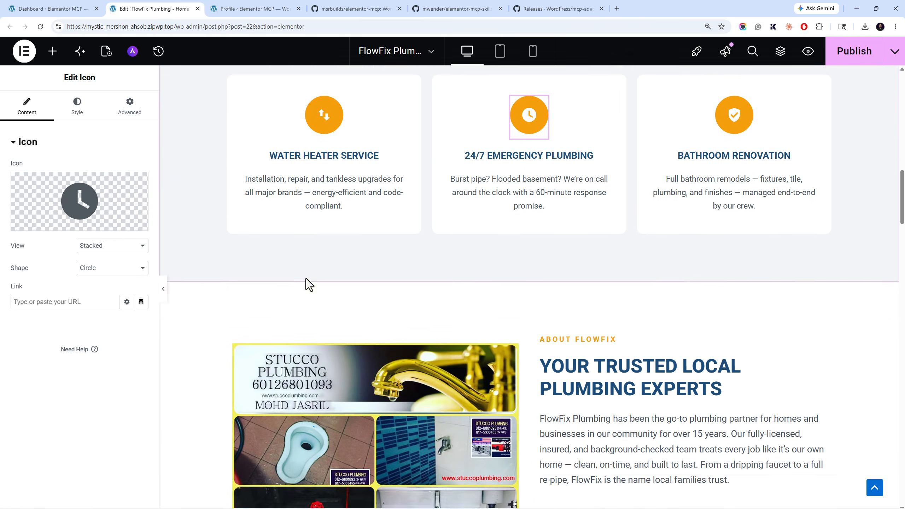
scroll(307, 278, "up", 5)
left_click(338, 113)
scroll(336, 290, "down", 14)
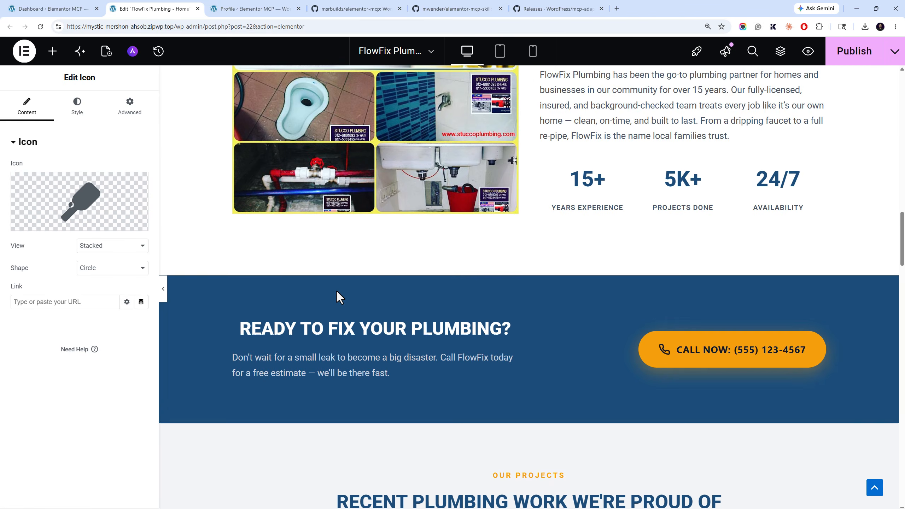
Inspect the Basic plan's feature list as a native Text Editor widget in the pricing section
scroll(337, 291, "down", 20)
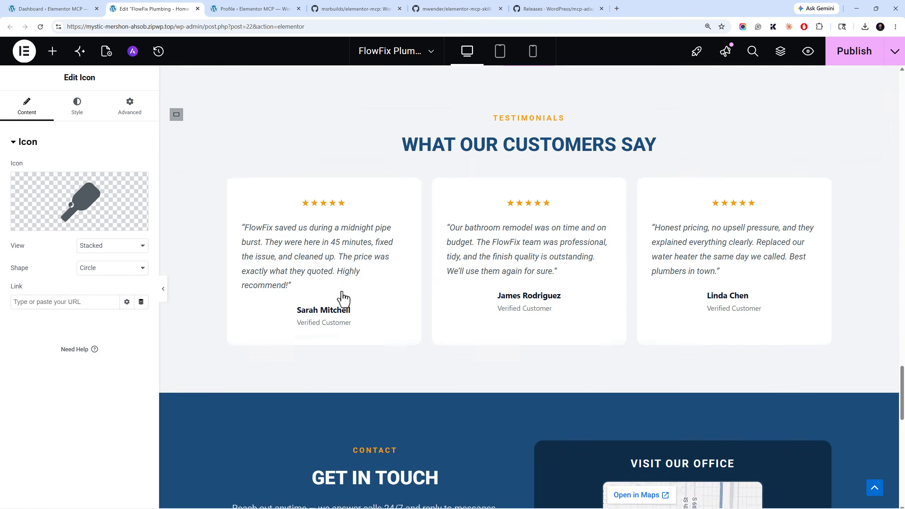
scroll(343, 296, "up", 10)
left_click(303, 295)
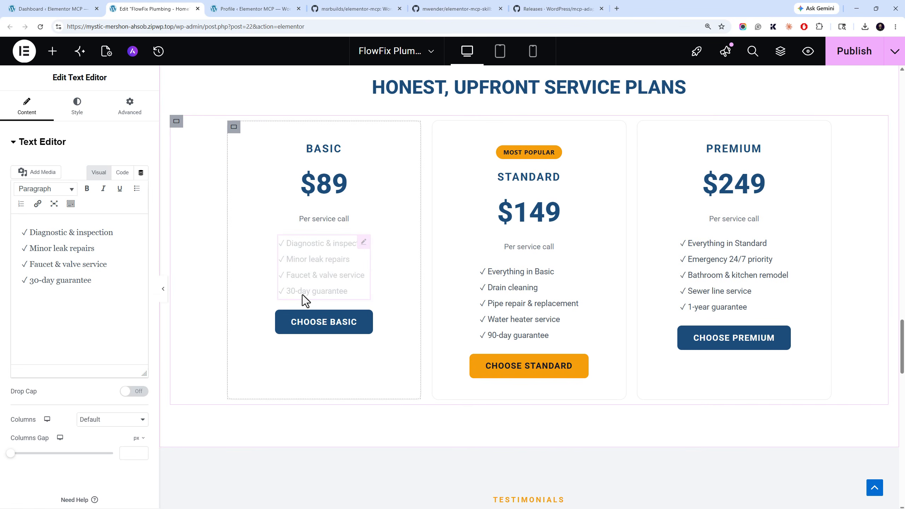
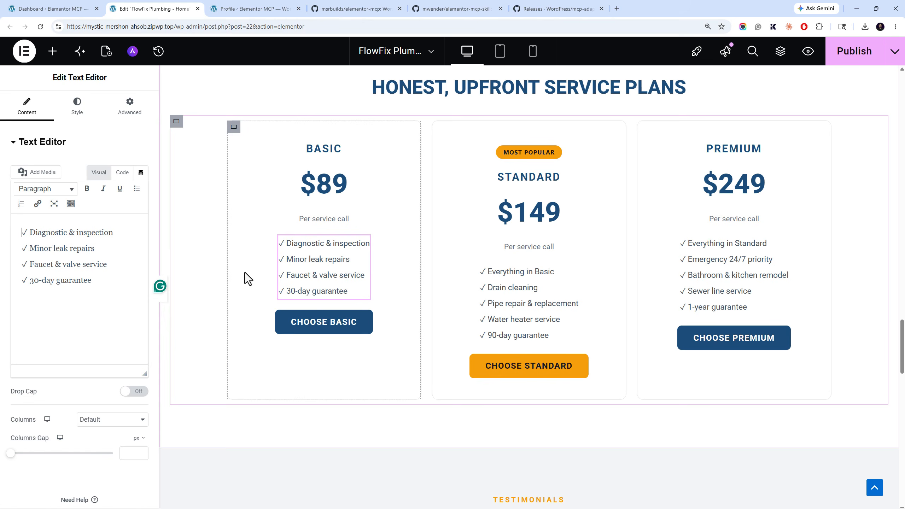
left_click(53, 267)
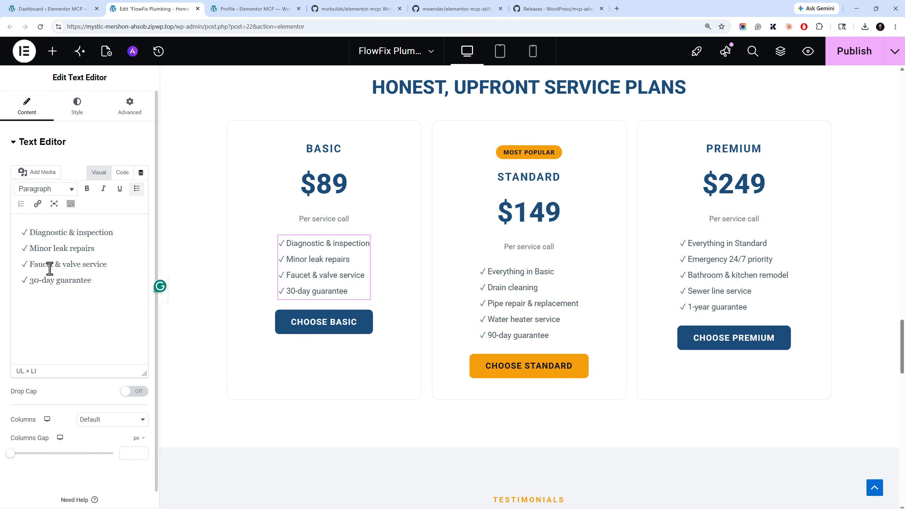
Inspect the contact details list and the office address block in the Contact section as HTML widgets
scroll(215, 298, "down", 10)
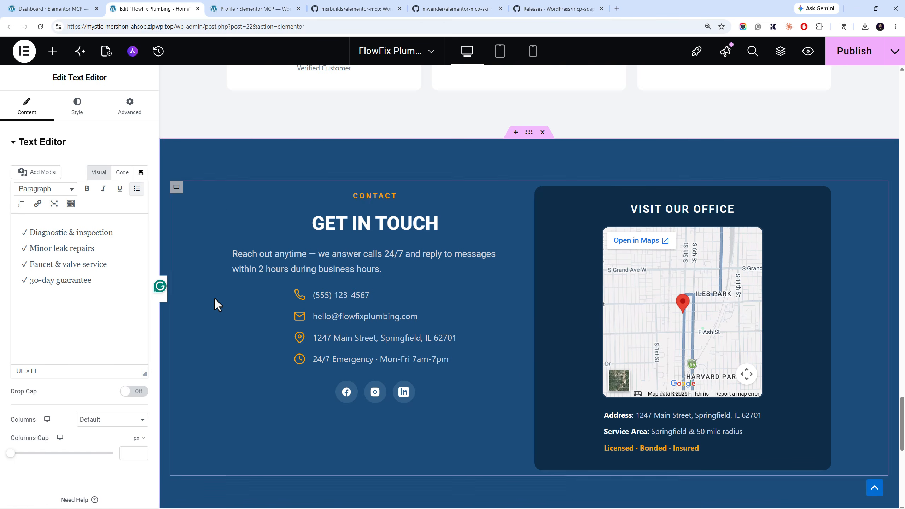
left_click(321, 330)
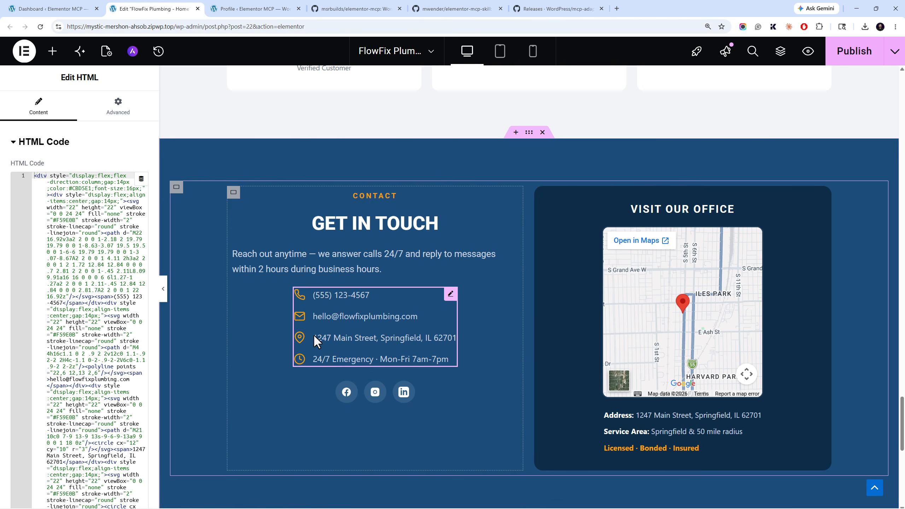
scroll(167, 335, "down", 8)
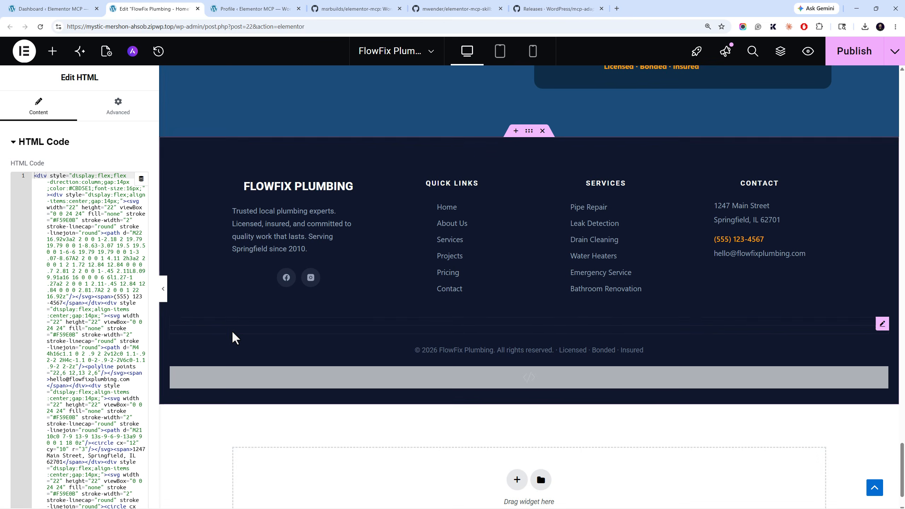
scroll(263, 282, "up", 5)
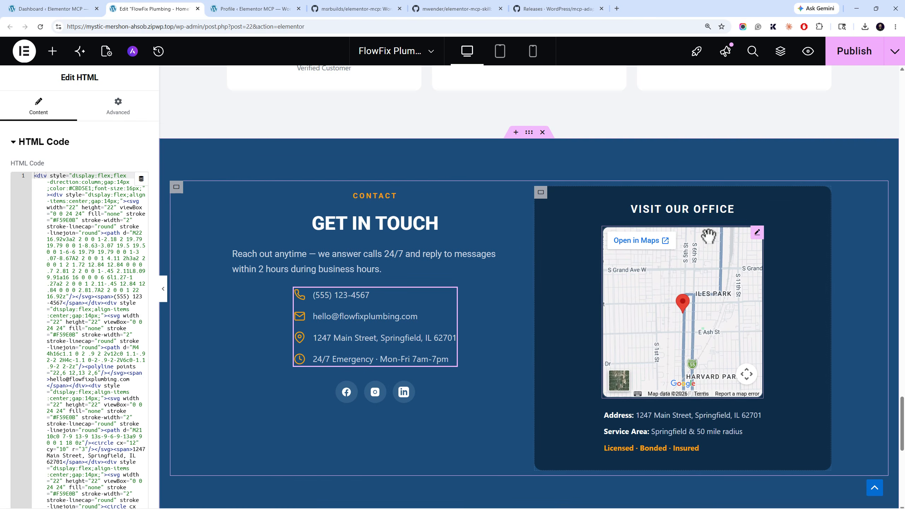
left_click(680, 419)
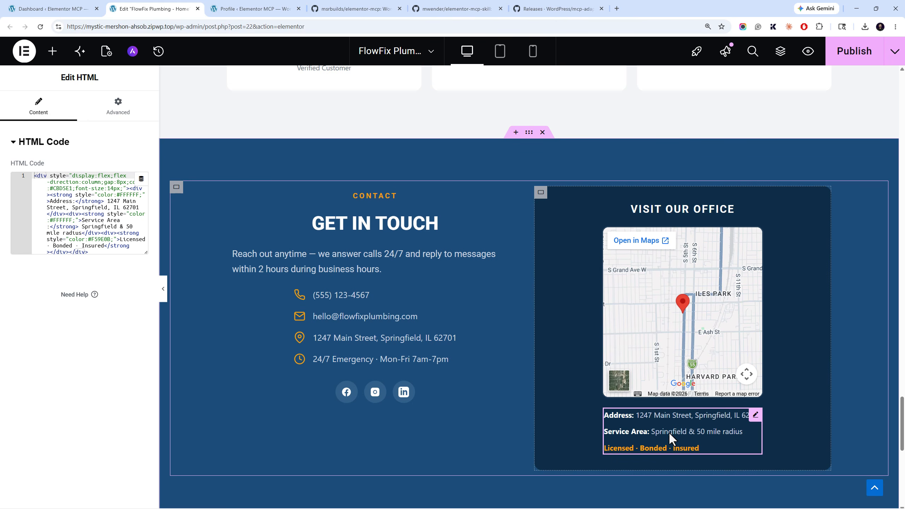
Inspect the middle testimonial's quote text and the customer name block beneath it
scroll(458, 399, "up", 1)
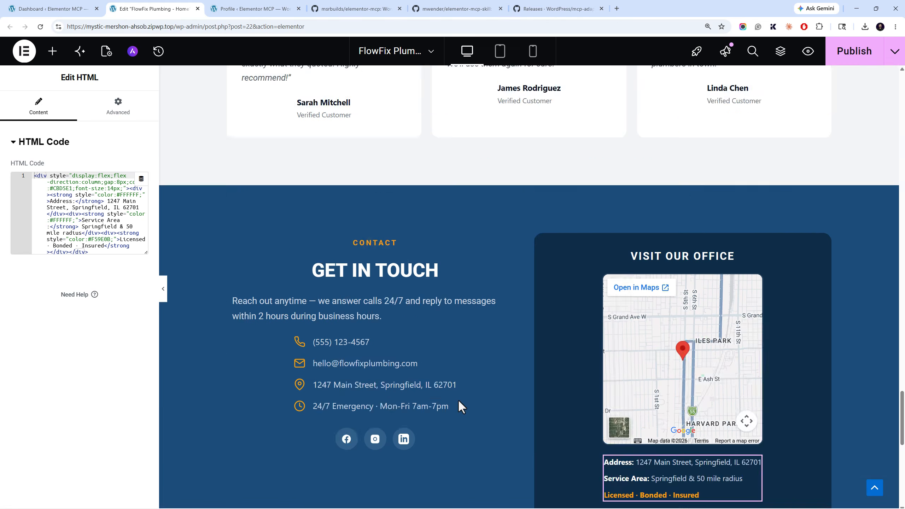
scroll(459, 399, "up", 10)
scroll(417, 334, "down", 5)
left_click(513, 277)
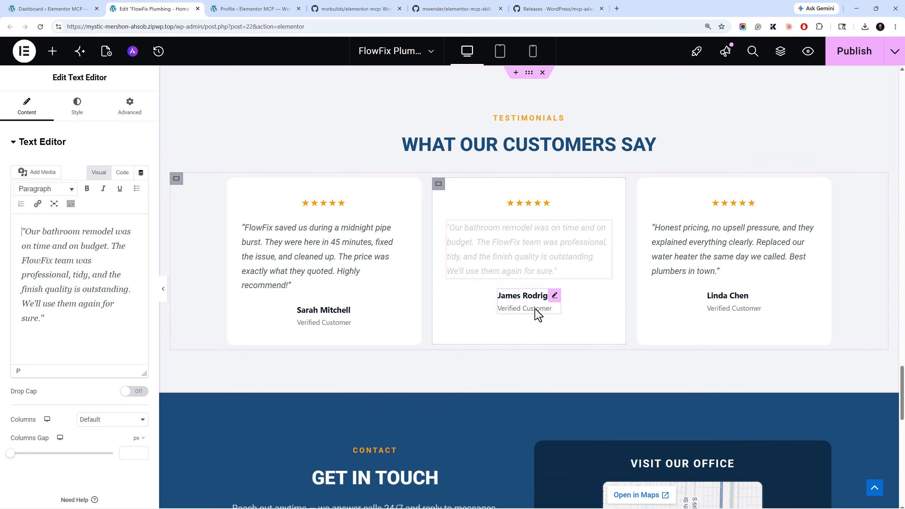
left_click(535, 309)
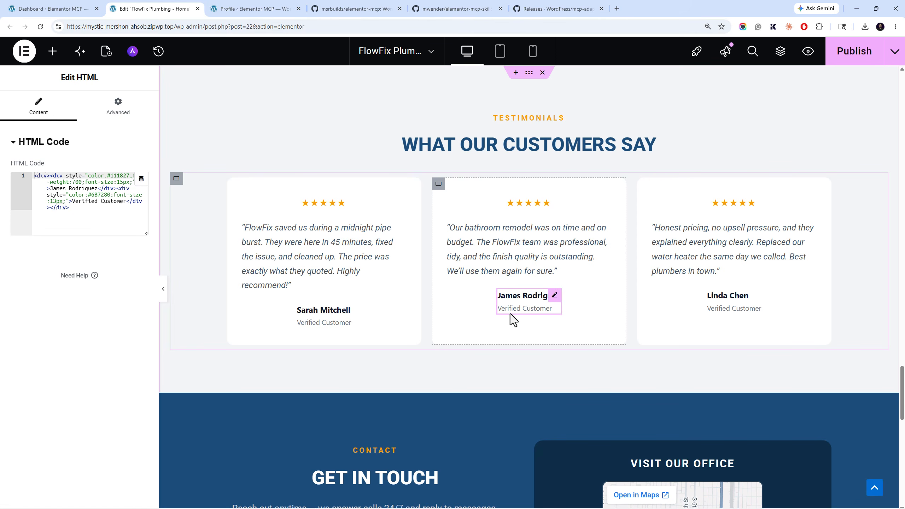
Save the FlowFix page and open its preview
scroll(516, 320, "up", 12)
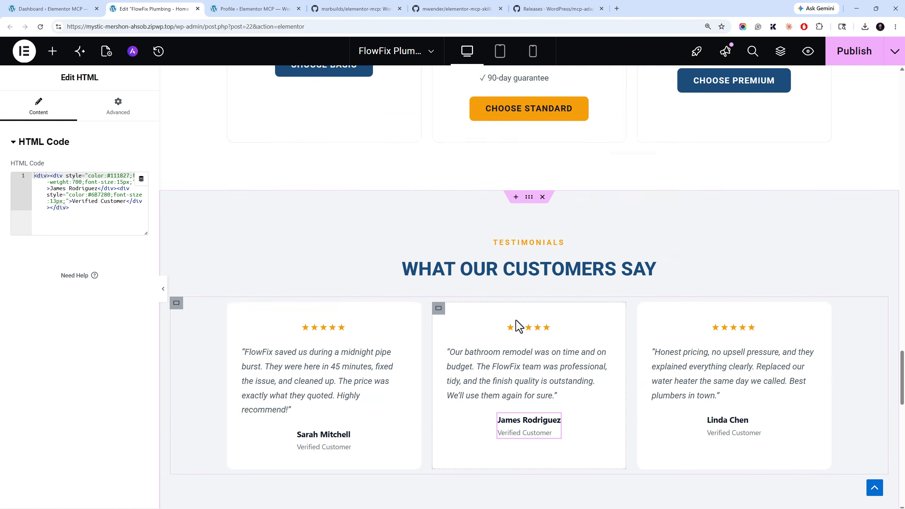
scroll(517, 320, "up", 2)
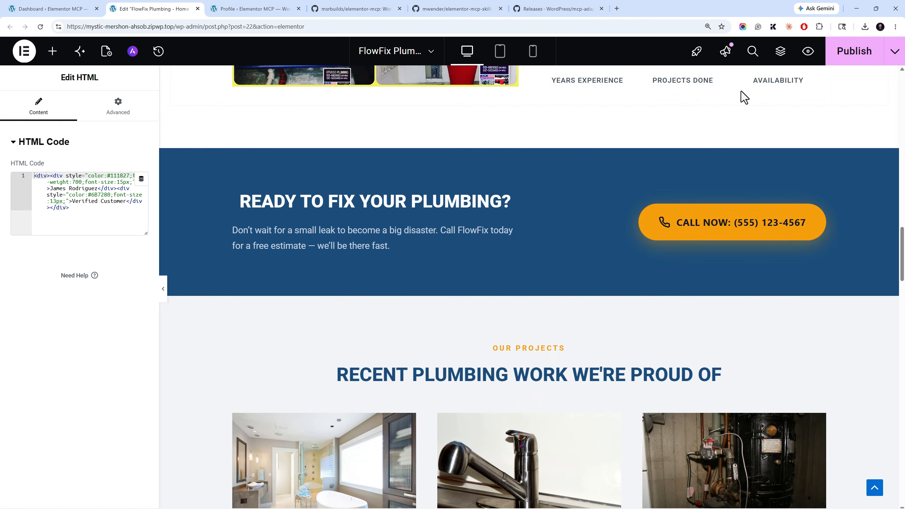
key("ctrl+s")
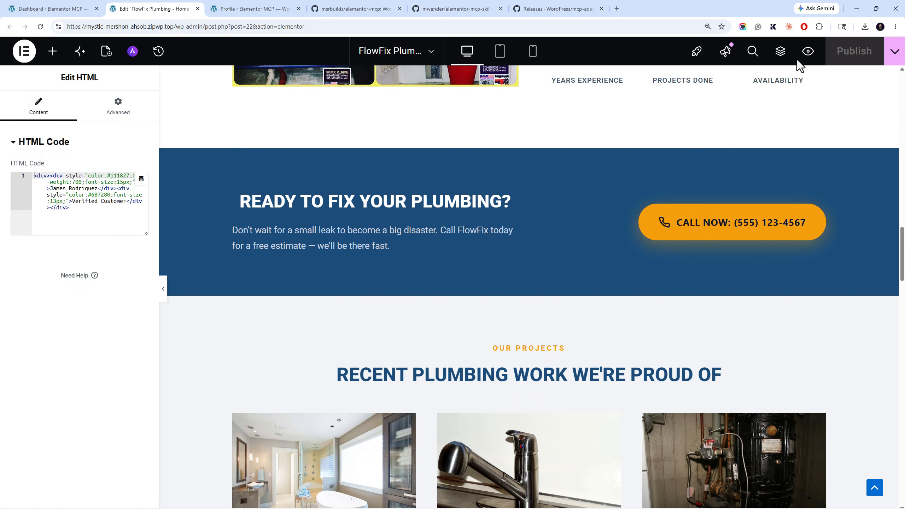
left_click(809, 51)
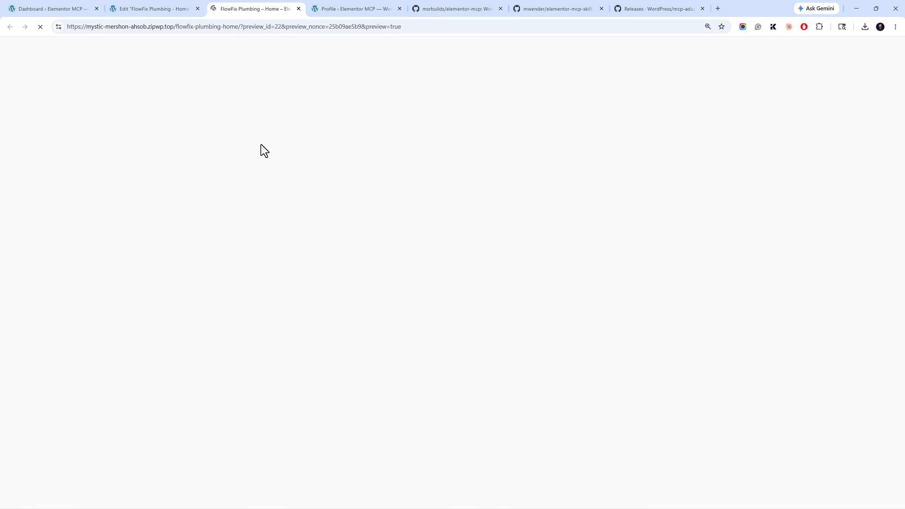
Review the previewed page and its scroll animations from the hero down to the pricing plans
scroll(261, 140, "down", 2)
scroll(261, 140, "down", 7)
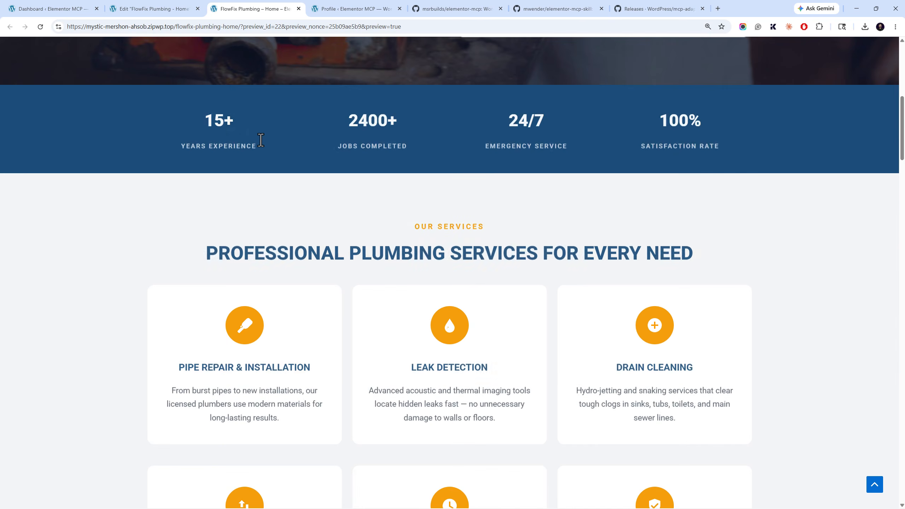
scroll(261, 141, "down", 6)
scroll(261, 140, "down", 10)
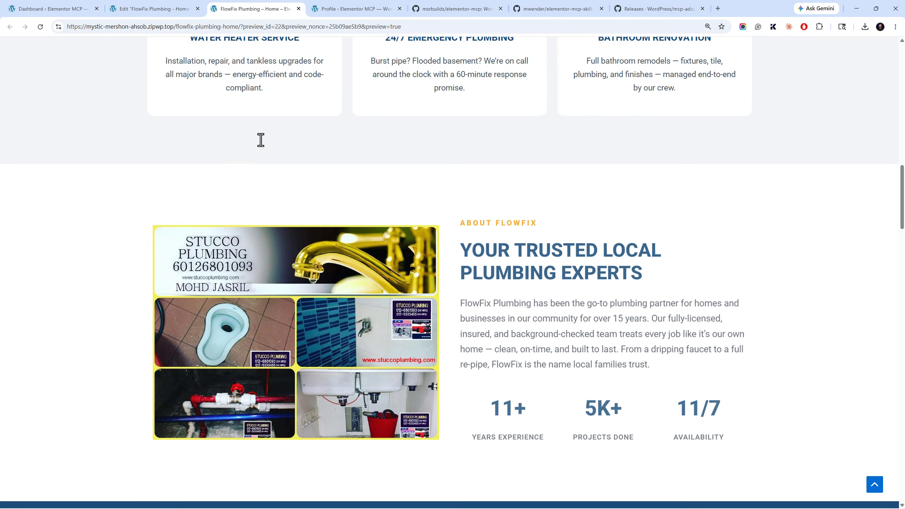
scroll(261, 140, "down", 3)
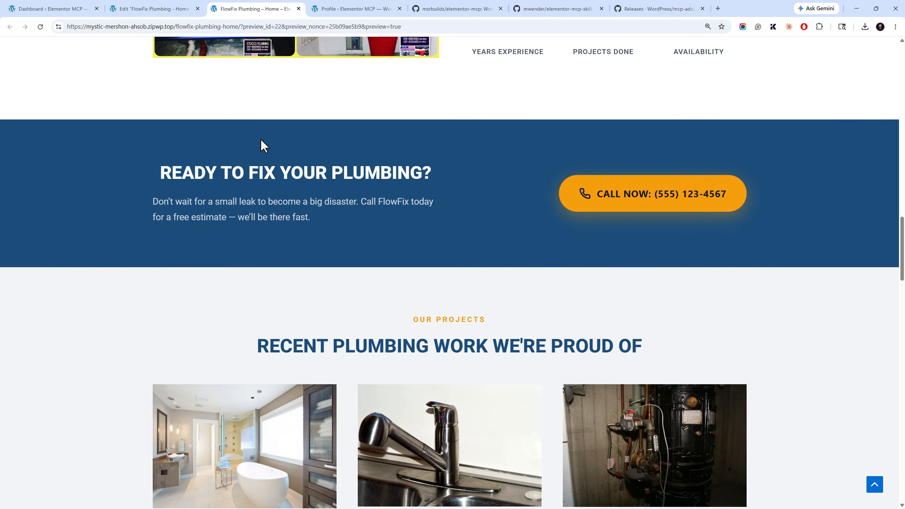
scroll(261, 140, "down", 12)
scroll(263, 146, "down", 5)
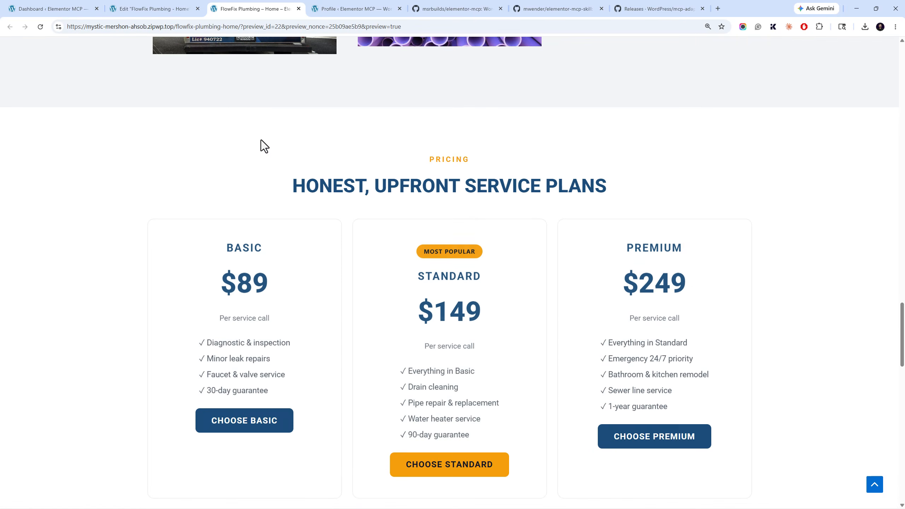
Return to the Elementor editor and examine the page's custom CSS in the advanced page settings
left_click(138, 8)
left_click(106, 51)
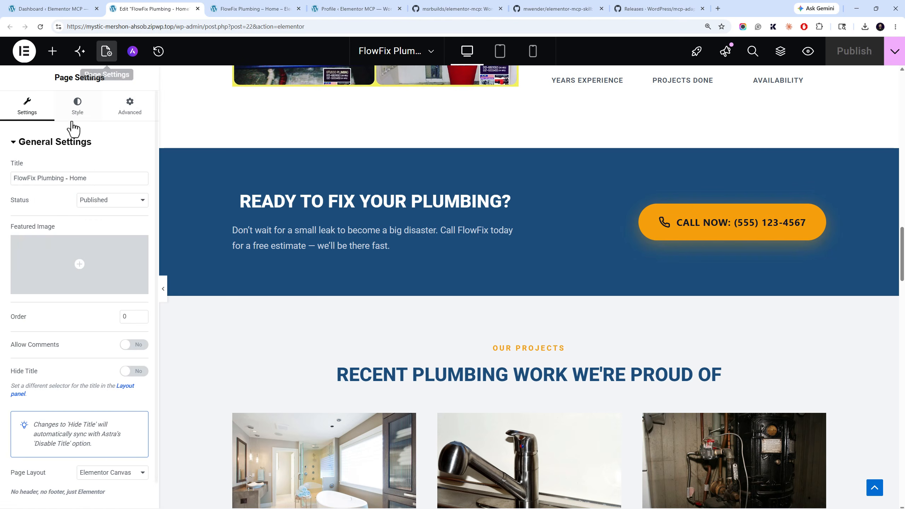
left_click(127, 113)
scroll(93, 322, "down", 5)
left_click_drag(103, 333, 66, 136)
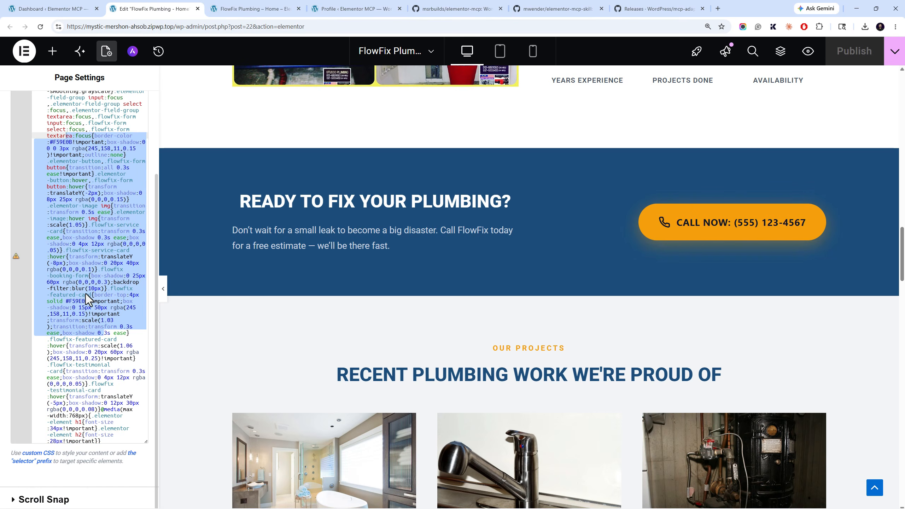
Examine the animation script in the HTML widget below the footer's copyright line
scroll(523, 349, "down", 20)
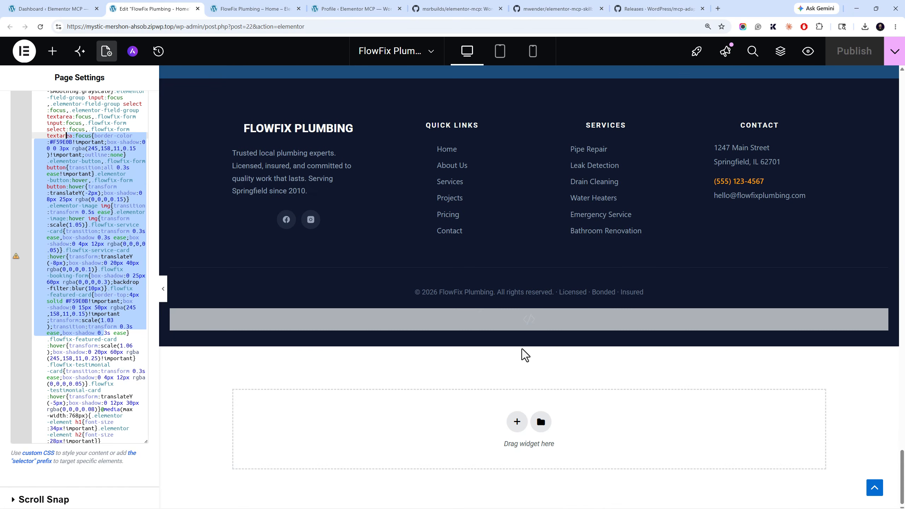
left_click(503, 312)
scroll(91, 317, "down", 5)
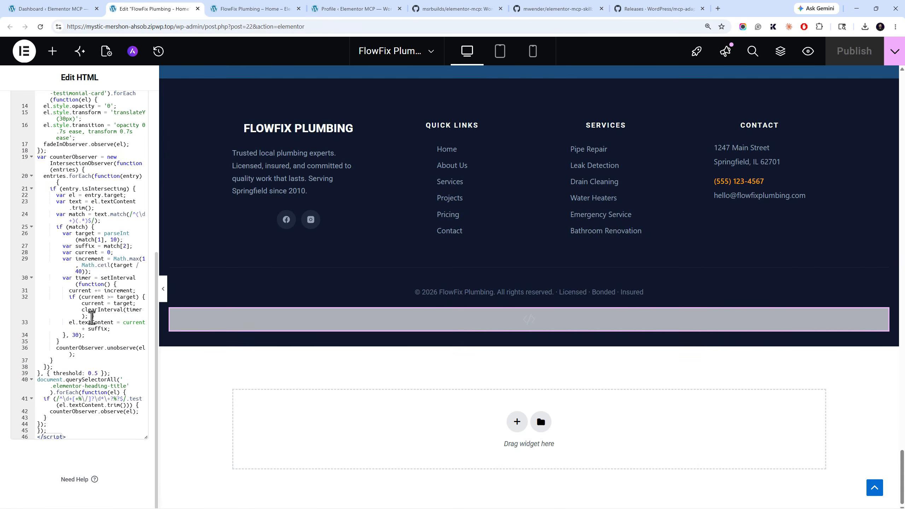
Check the footer text and animations in the page preview, and return to the script code in the editor
left_click(304, 7)
scroll(289, 154, "down", 20)
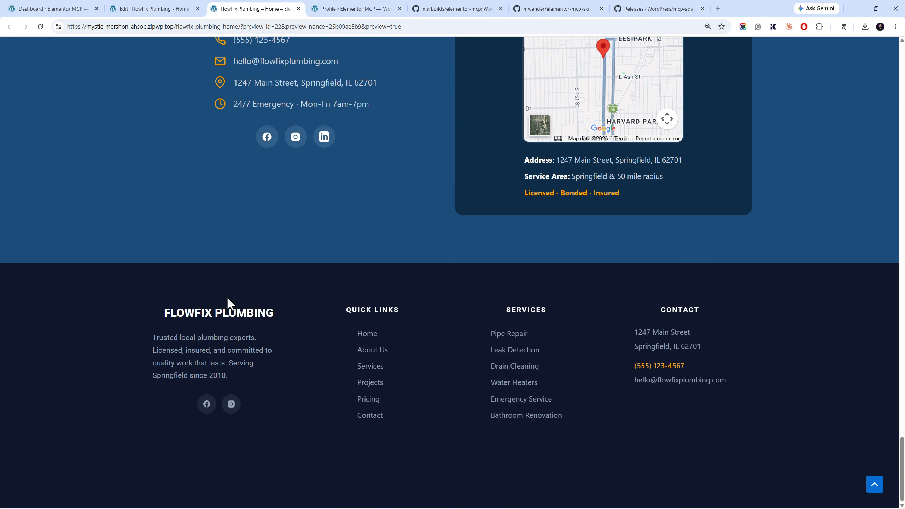
left_click_drag(227, 379, 167, 295)
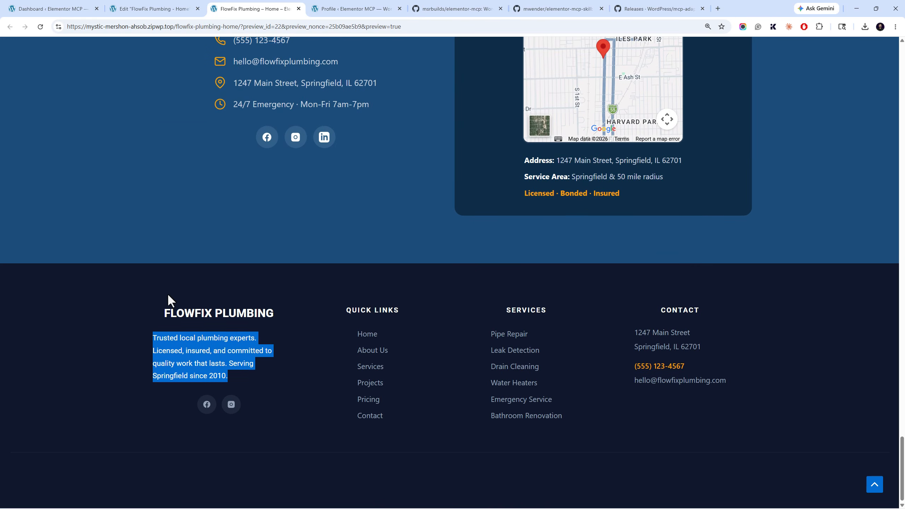
scroll(167, 293, "up", 3)
left_click(150, 9)
scroll(118, 92, "up", 5)
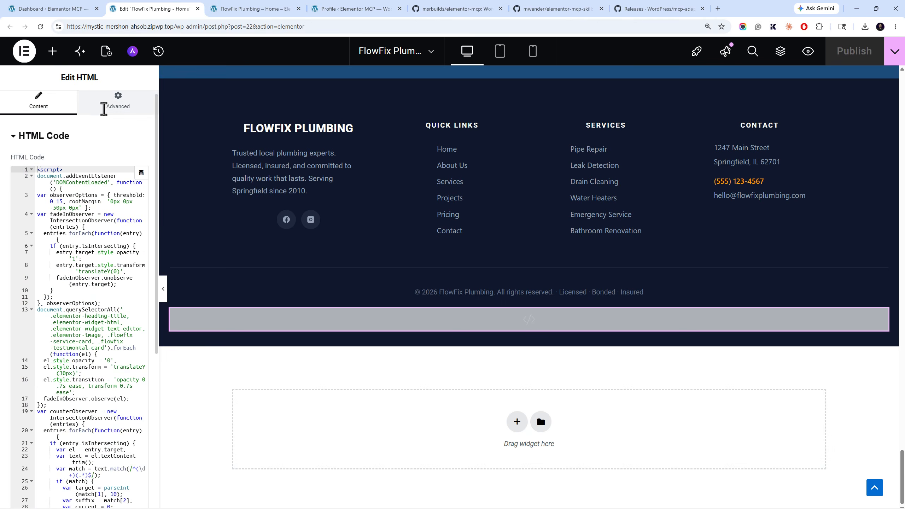
Check the Motion Effects of the Pipe Repair & Installation card container and view the available entrance animations
left_click(291, 160)
scroll(315, 202, "up", 15)
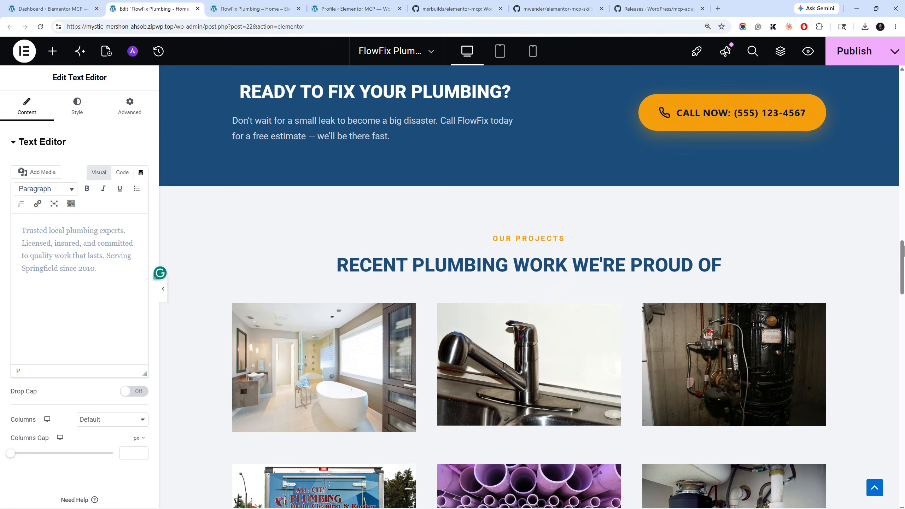
left_click_drag(903, 250, 904, 150)
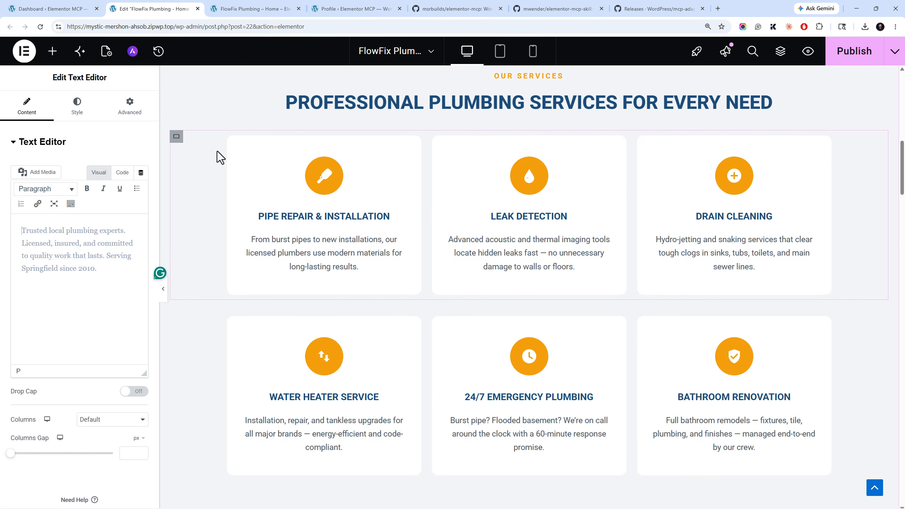
left_click(233, 143)
left_click(130, 105)
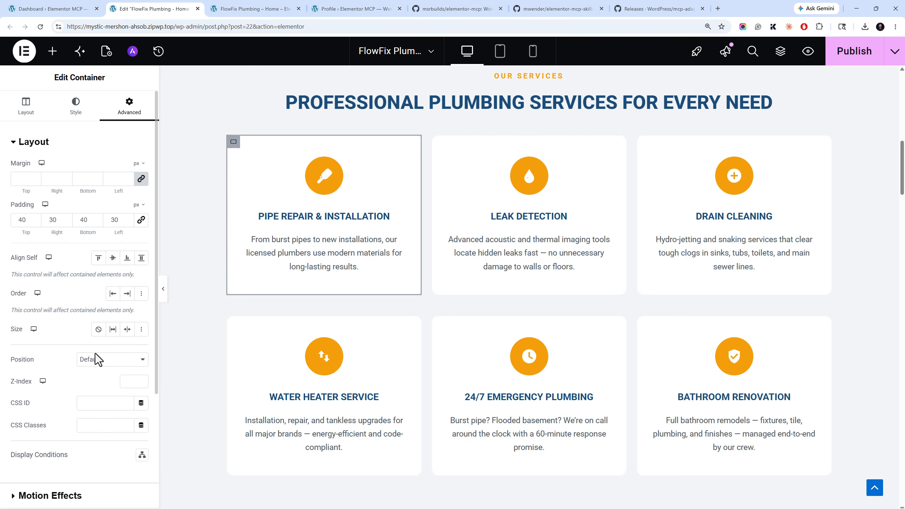
scroll(100, 375, "down", 5)
left_click(60, 339)
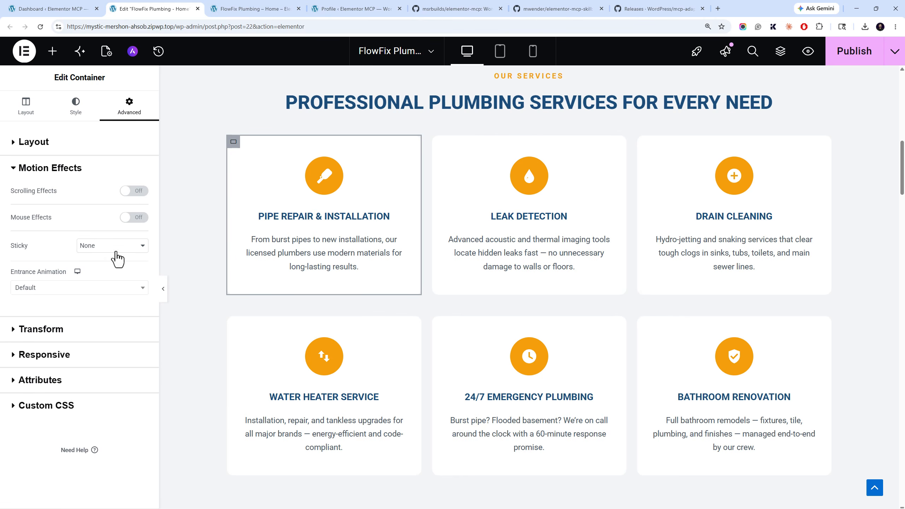
left_click(116, 252)
left_click(73, 292)
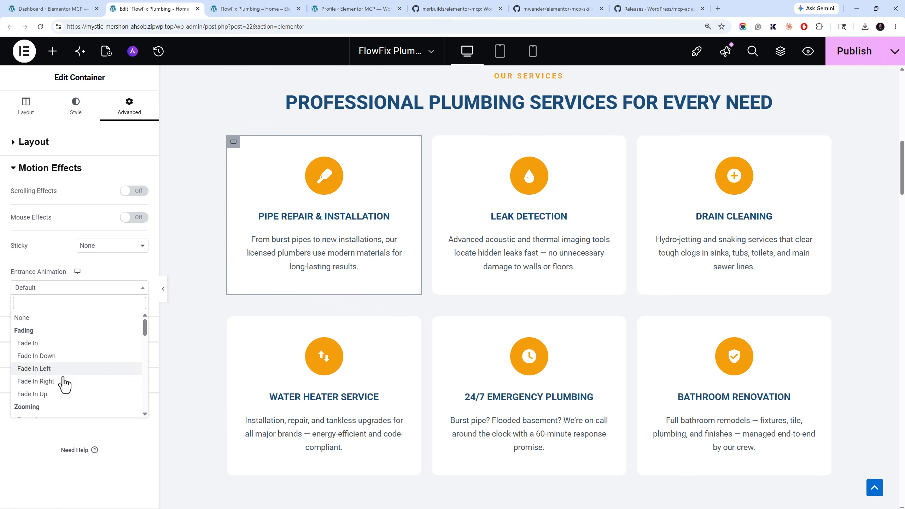
left_click(65, 251)
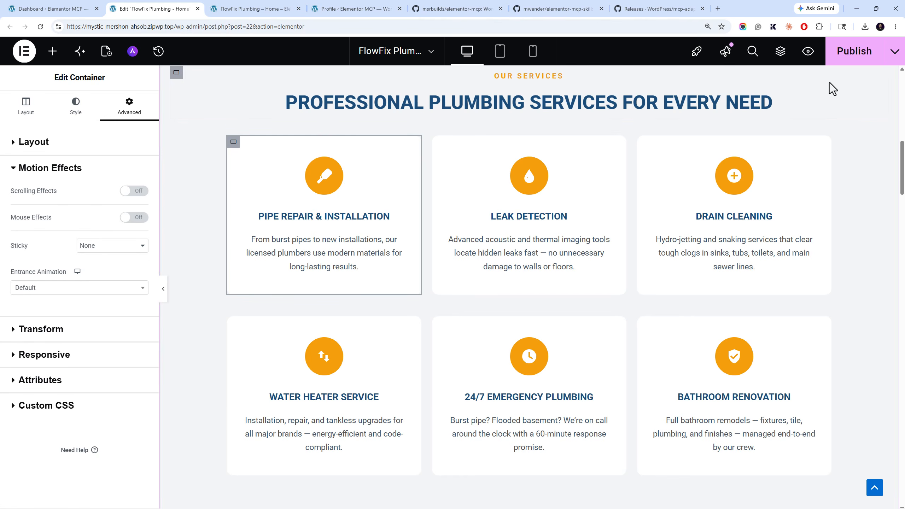
Publish the page and switch back to its preview
left_click(848, 57)
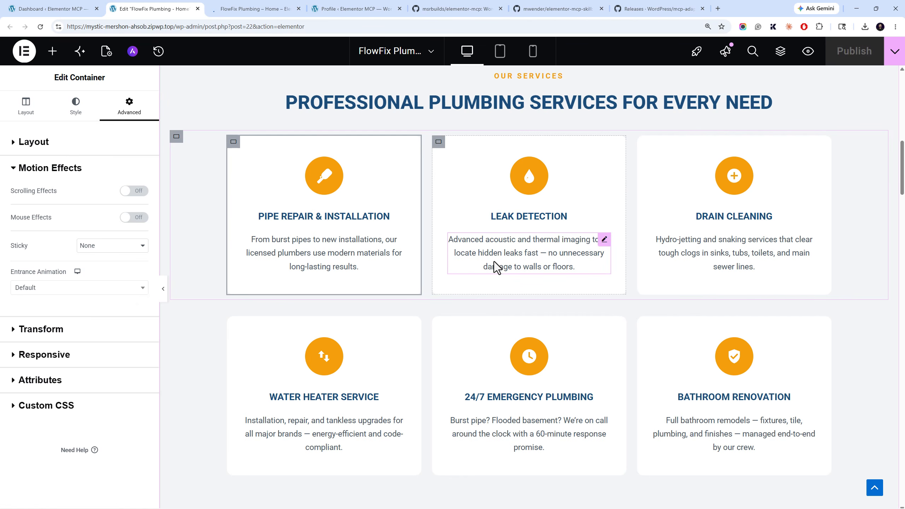
left_click(262, 9)
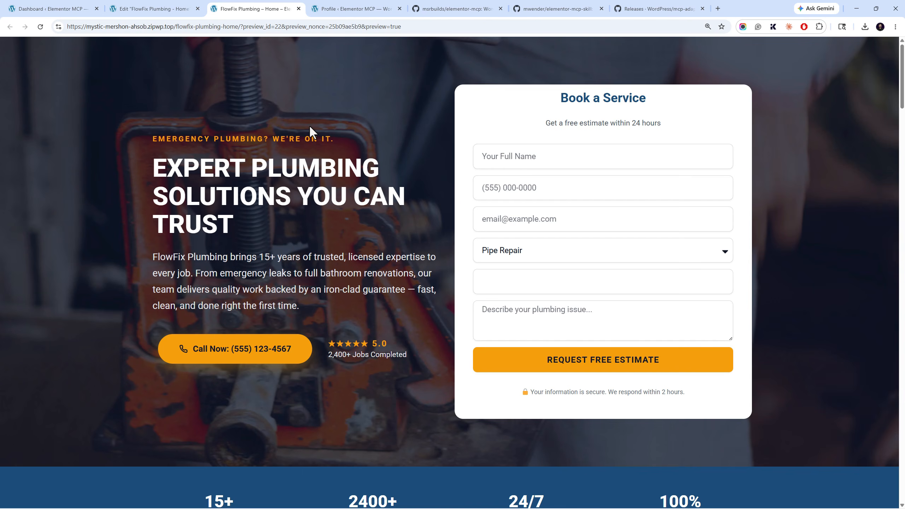
Open talos.tools in a new browser tab and go to its Templates library
left_click(717, 8)
type("talo")
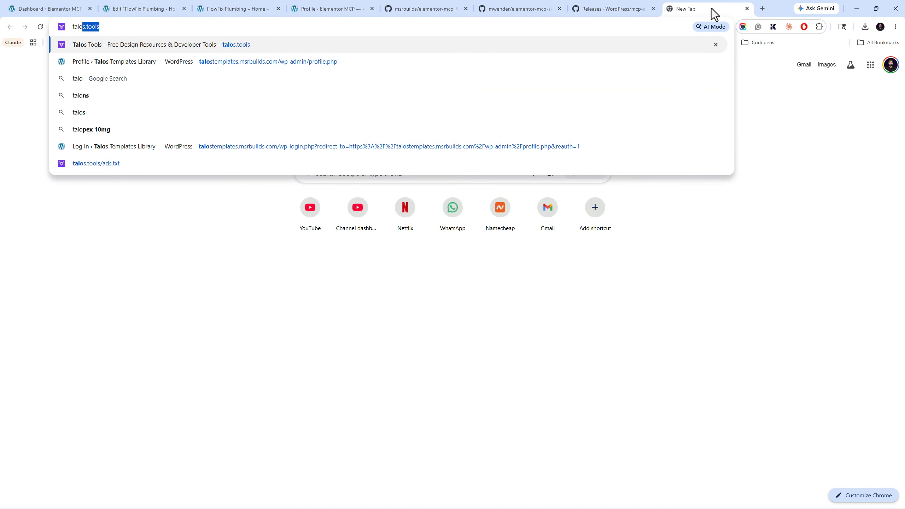
key("Return")
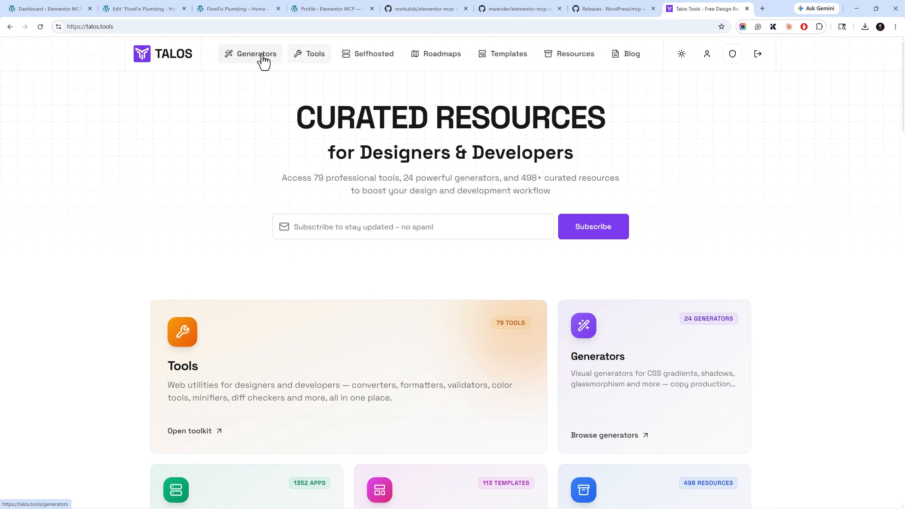
left_click(486, 57)
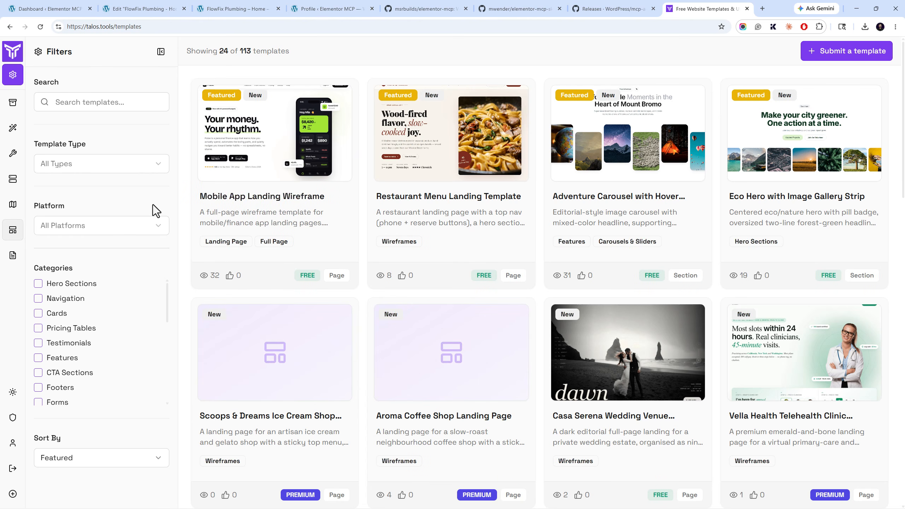
Check the template type choices, filter the library to the Elementor platform and look through the matching templates
left_click(134, 174)
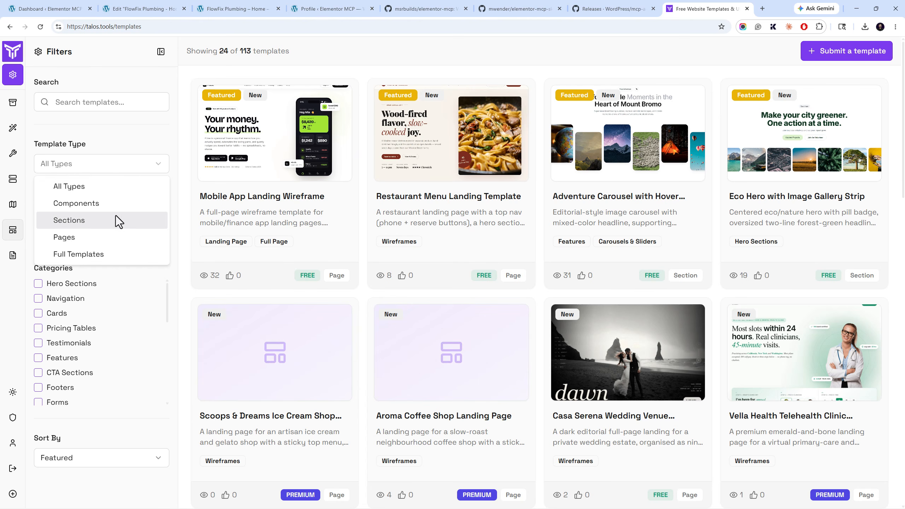
left_click(131, 159)
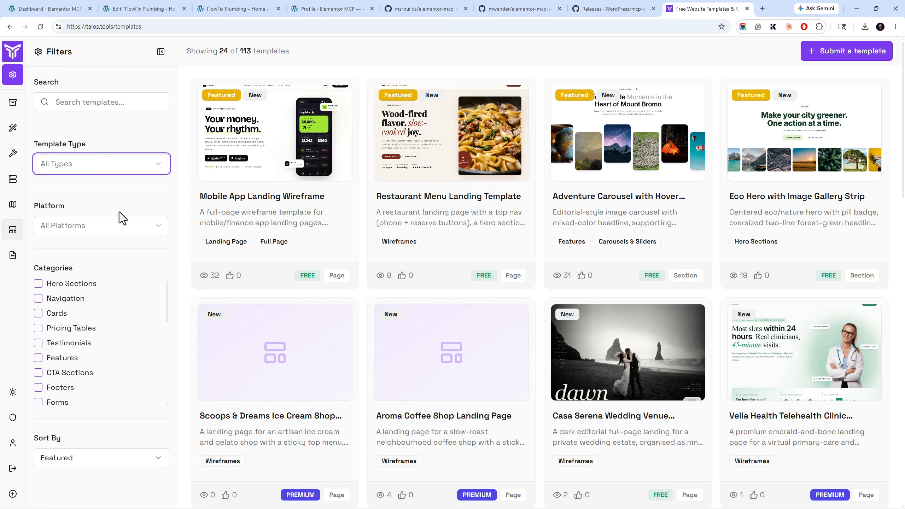
left_click(131, 227)
left_click(98, 300)
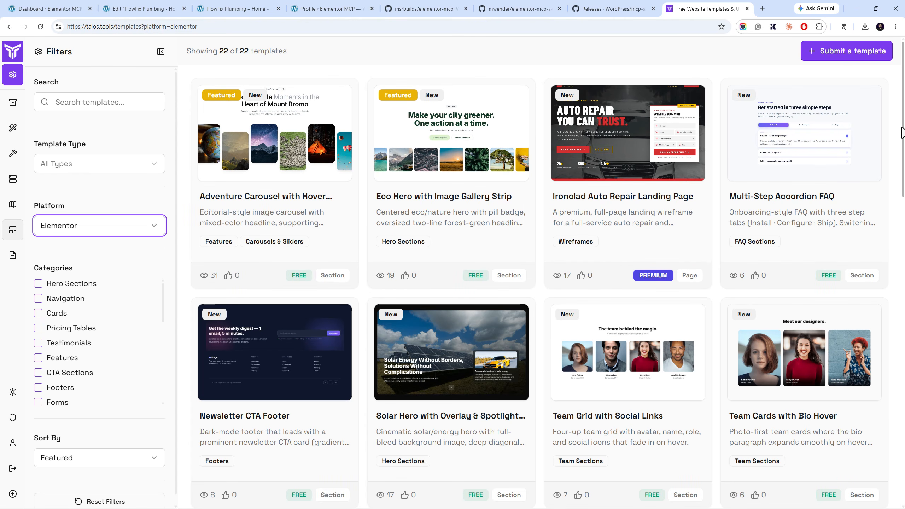
left_click_drag(903, 132, 887, 153)
scroll(717, 173, "up", 2)
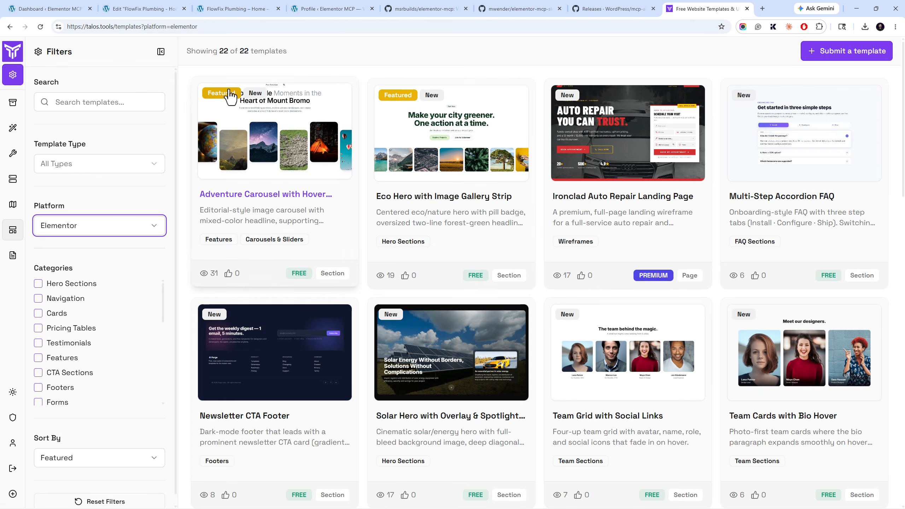
Return to the Talos home page, reopen the unfiltered Templates library and browse the available templates
left_click(10, 27)
left_click(8, 27)
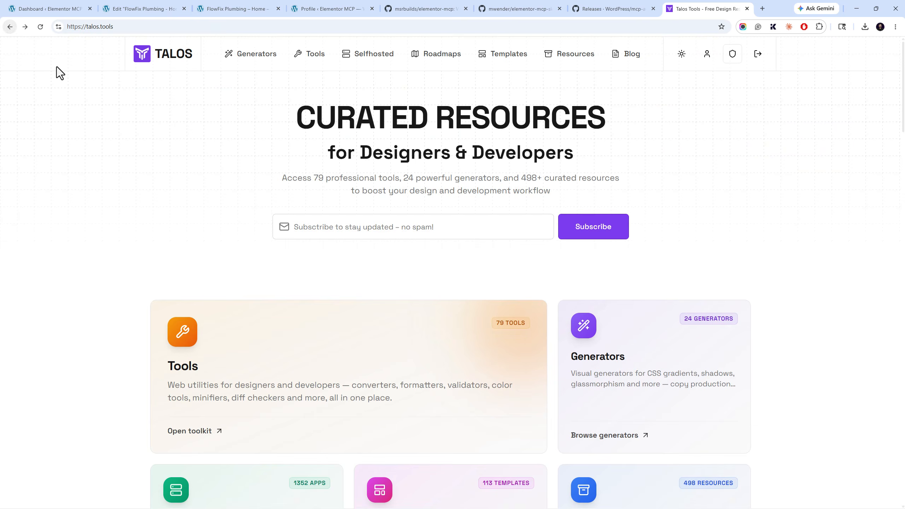
left_click(517, 57)
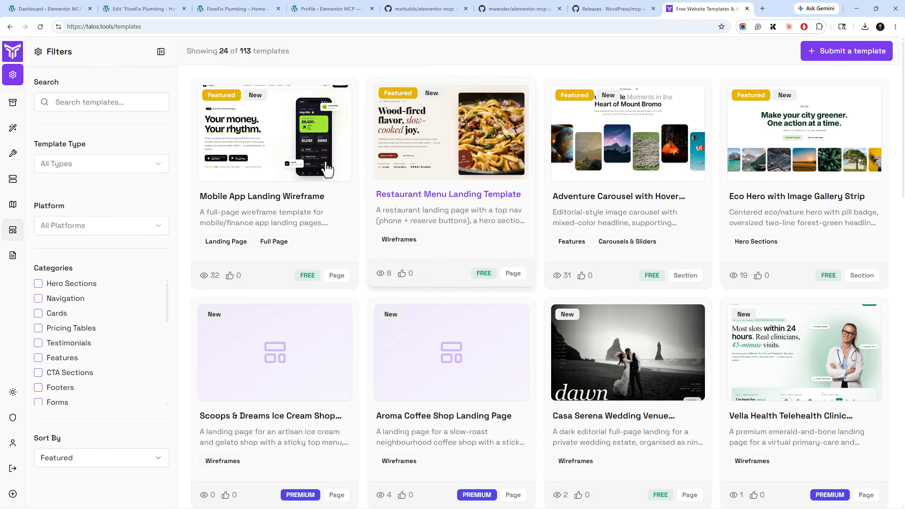
scroll(531, 259, "down", 3)
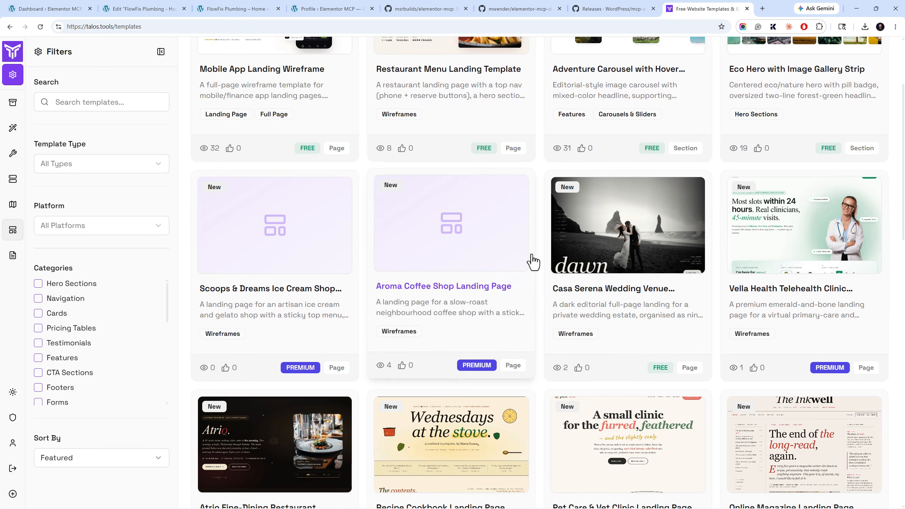
scroll(517, 267, "down", 6)
scroll(461, 237, "up", 9)
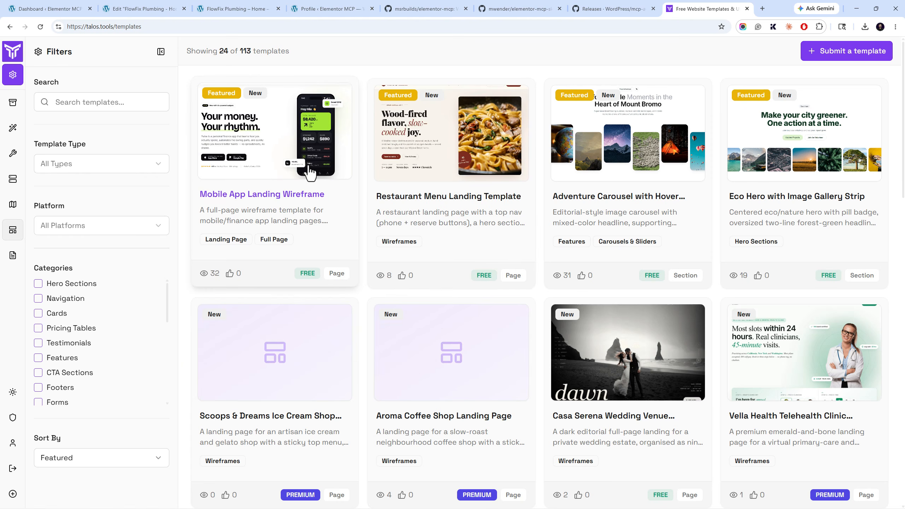
Open the Mobile App Landing Wireframe template, examine its full page in the fullscreen preview and exit fullscreen
left_click(313, 182)
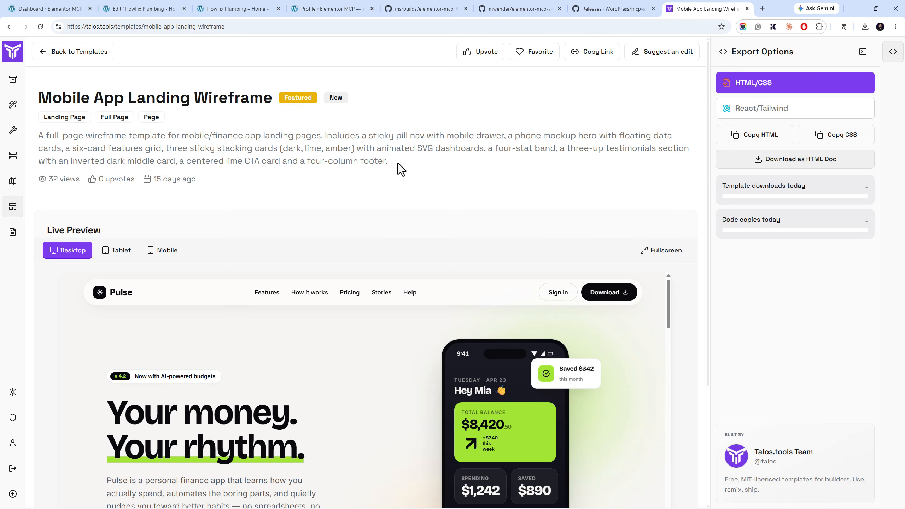
left_click(668, 252)
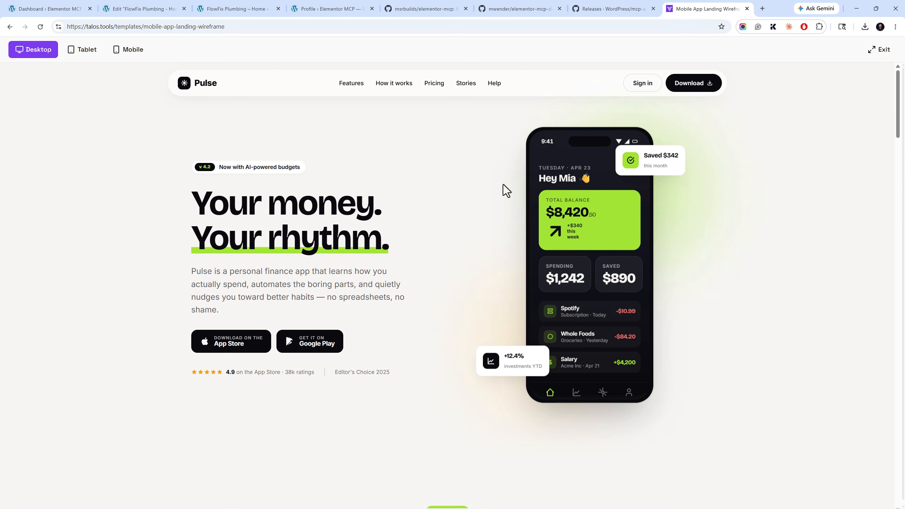
scroll(504, 184, "down", 10)
scroll(504, 184, "down", 15)
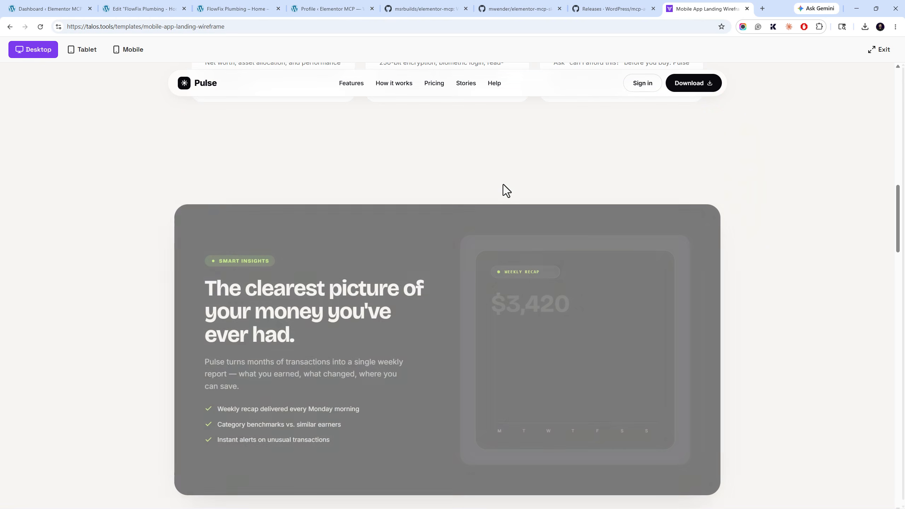
scroll(504, 186, "down", 15)
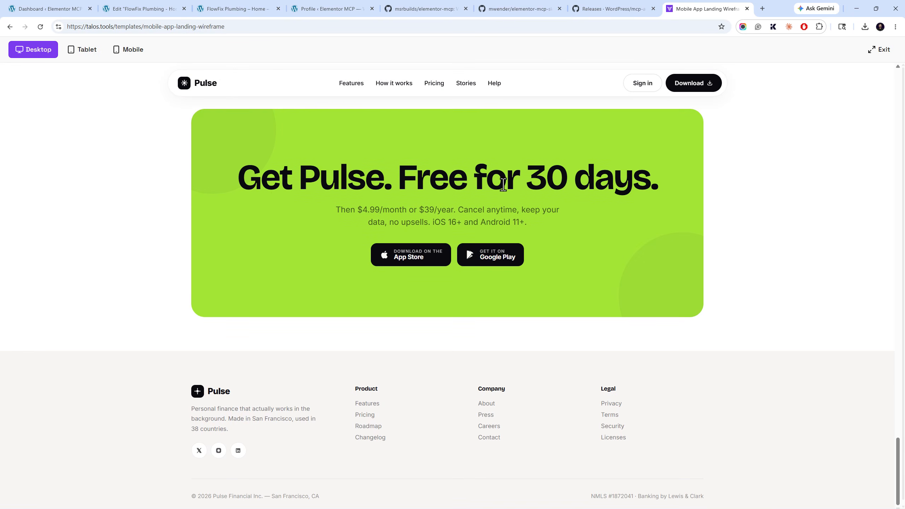
scroll(508, 134, "up", 3)
left_click(863, 55)
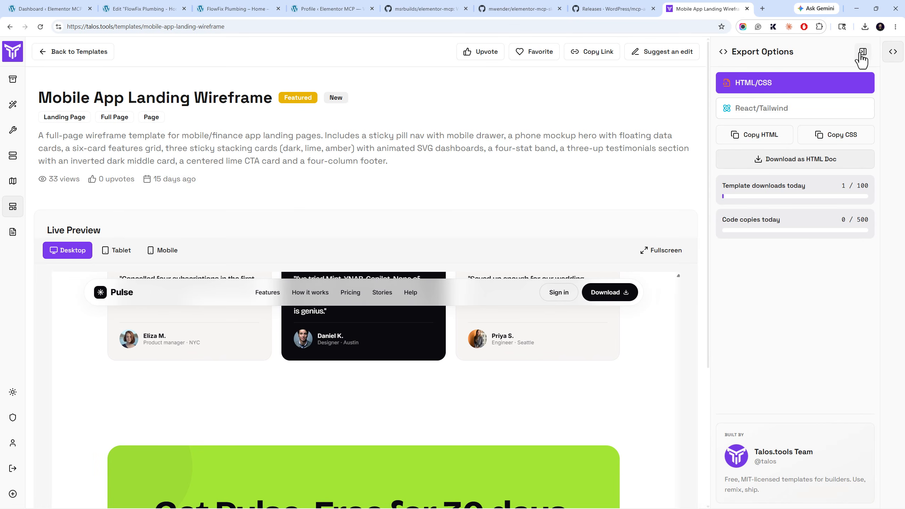
Check the wireframe's live preview in the Mobile layout and return to the template list
scroll(287, 338, "up", 5)
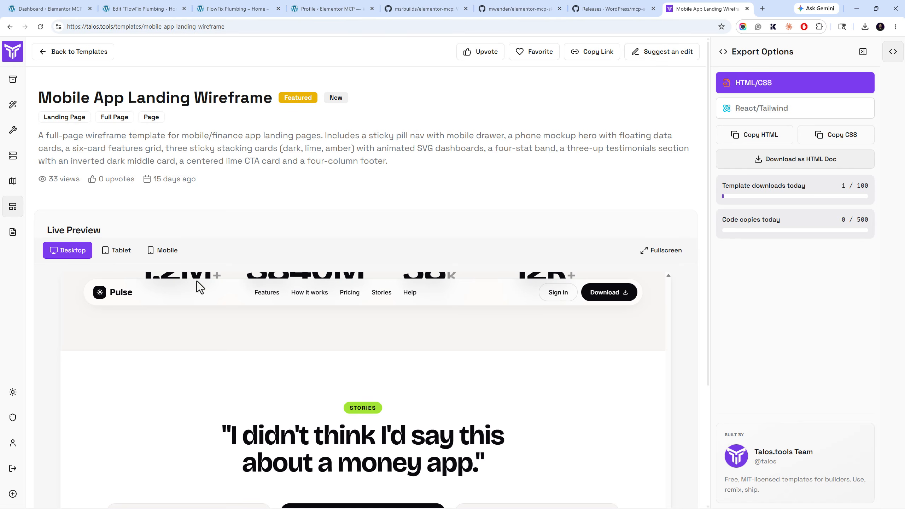
left_click(152, 254)
scroll(320, 347, "up", 3)
scroll(321, 345, "up", 5)
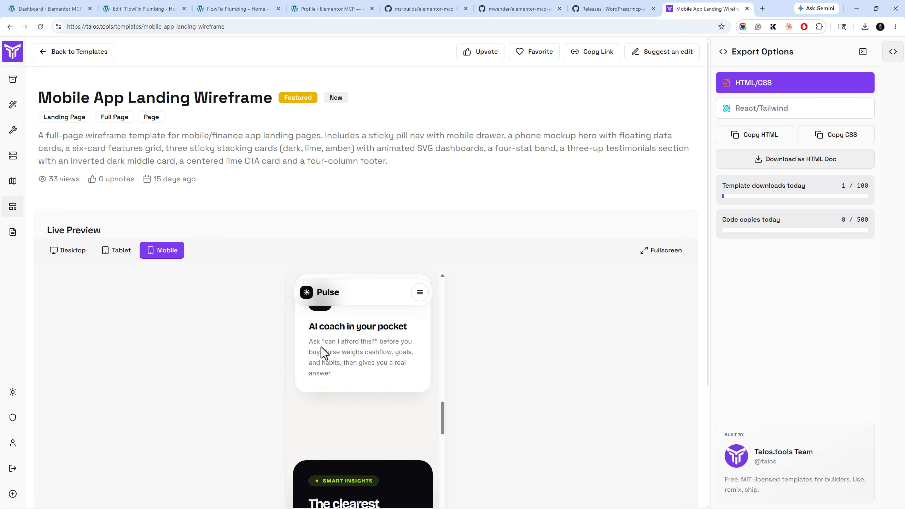
left_click(81, 54)
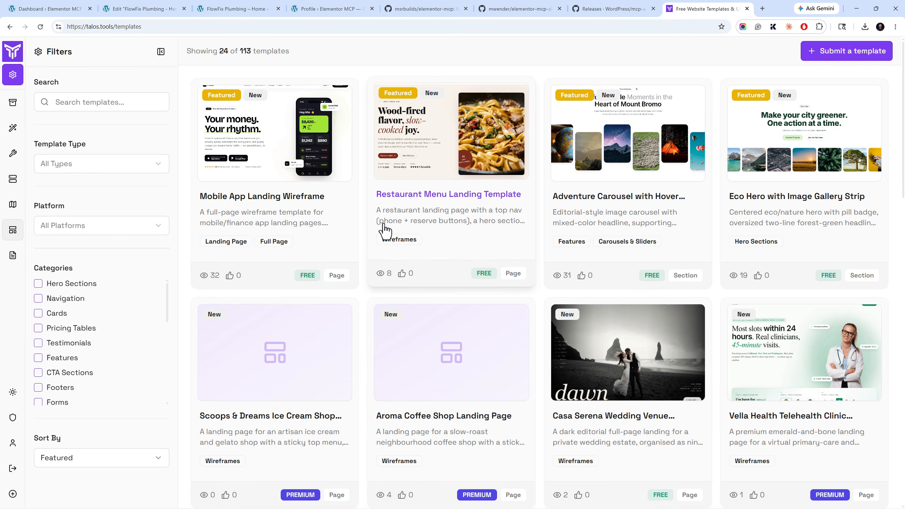
Open the Restaurant Menu Landing Template and load its copied page address in a new incognito window
left_click(420, 186)
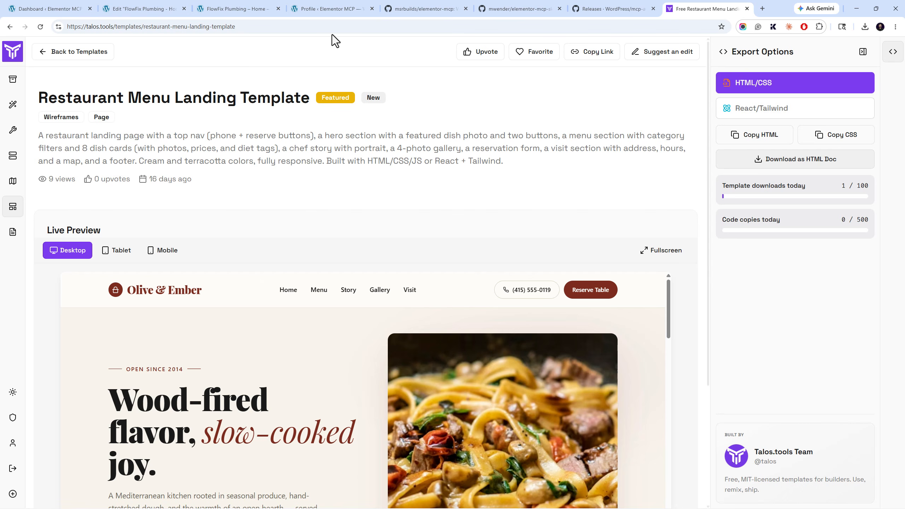
left_click(331, 28)
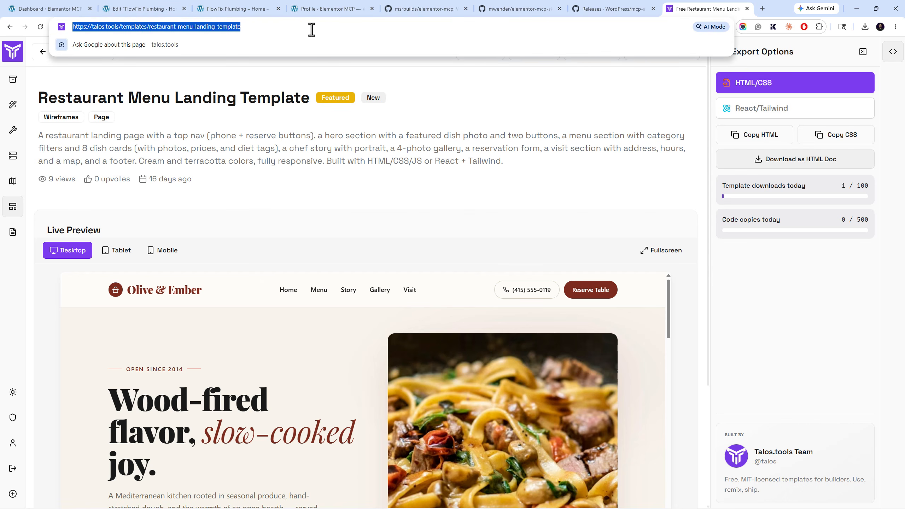
key("ctrl+c")
key("ctrl+shift+n")
key("ctrl+v")
key("Return")
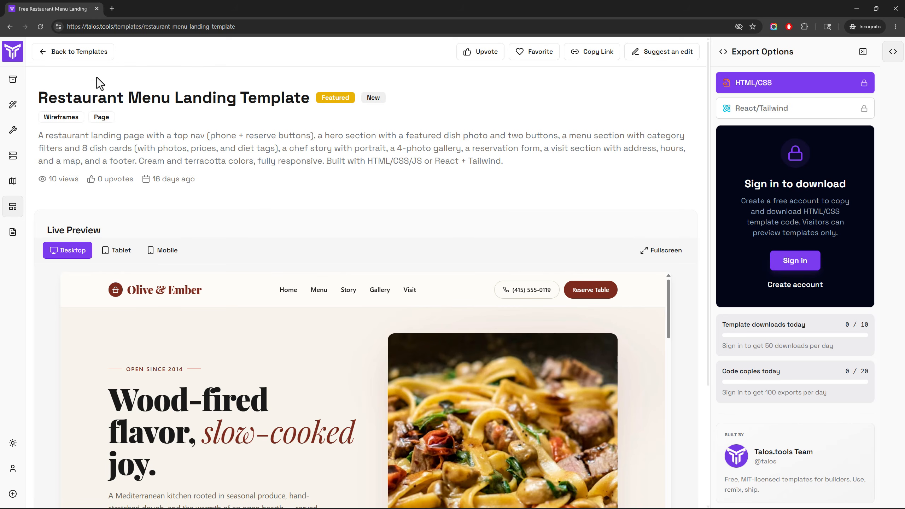
Start a template submission via GitHub from the template list, signing in with the saved username and password and a passkey
left_click(83, 52)
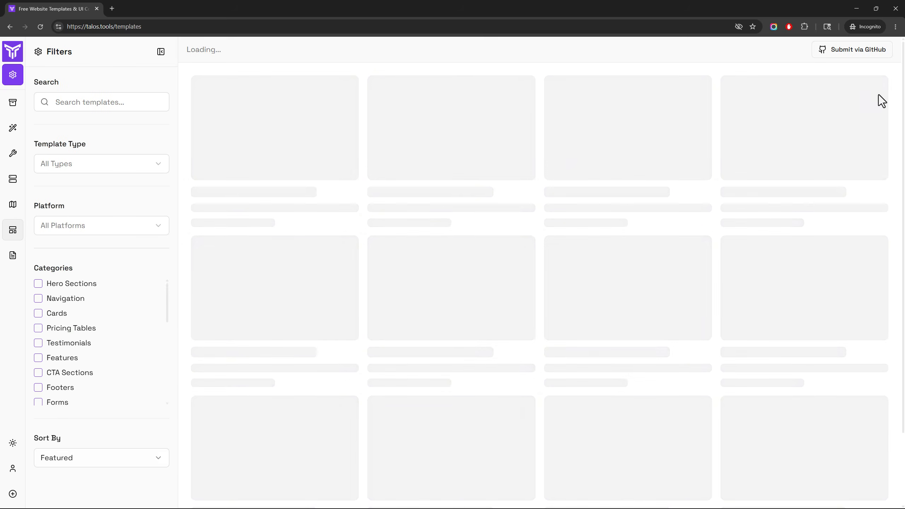
left_click(853, 52)
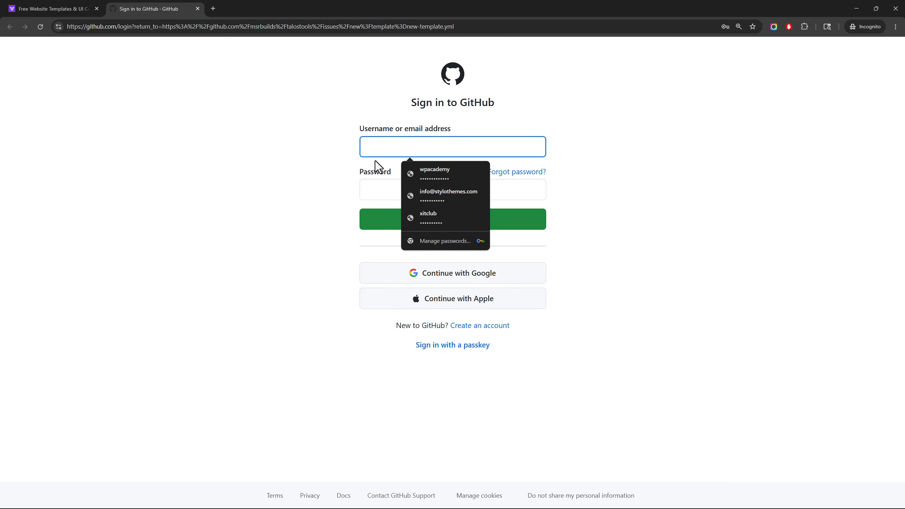
left_click(428, 169)
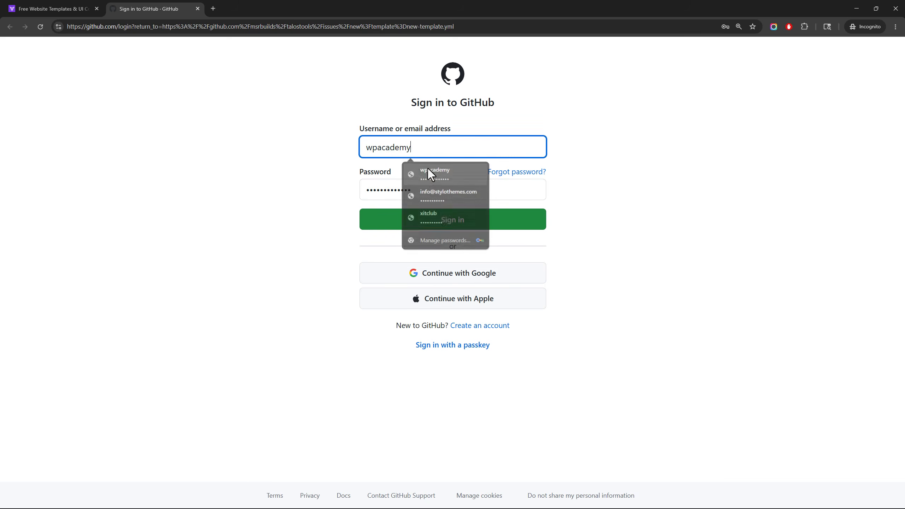
left_click(436, 224)
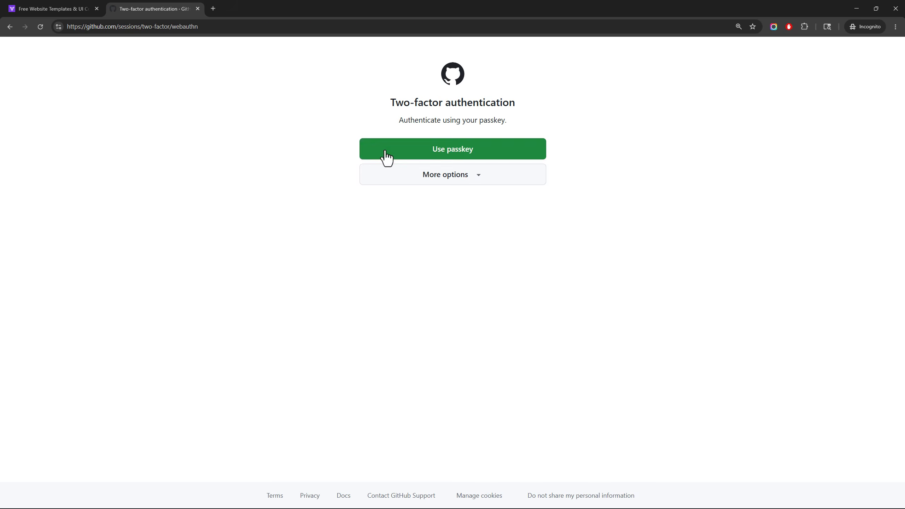
left_click(455, 150)
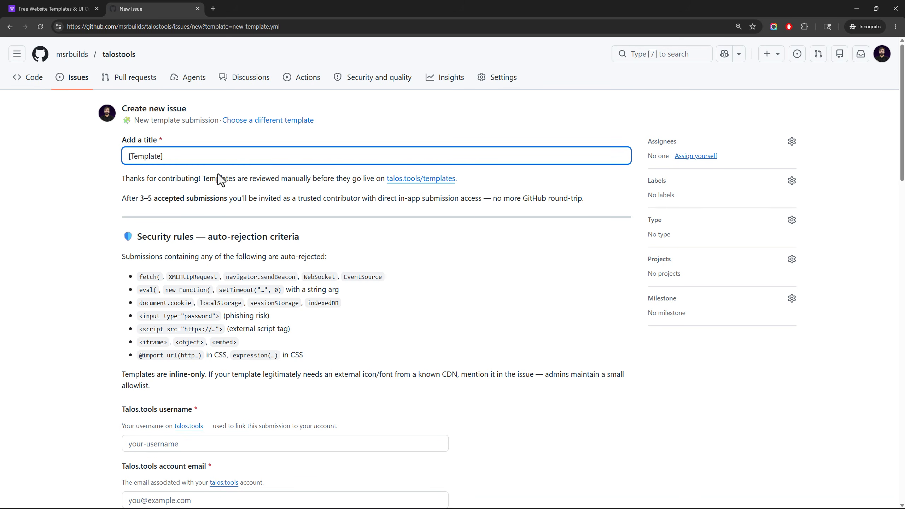
Examine the submission form's title, security rules and Talos.tools account fields, and switch back to the template list
scroll(217, 173, "down", 2)
scroll(217, 174, "up", 2)
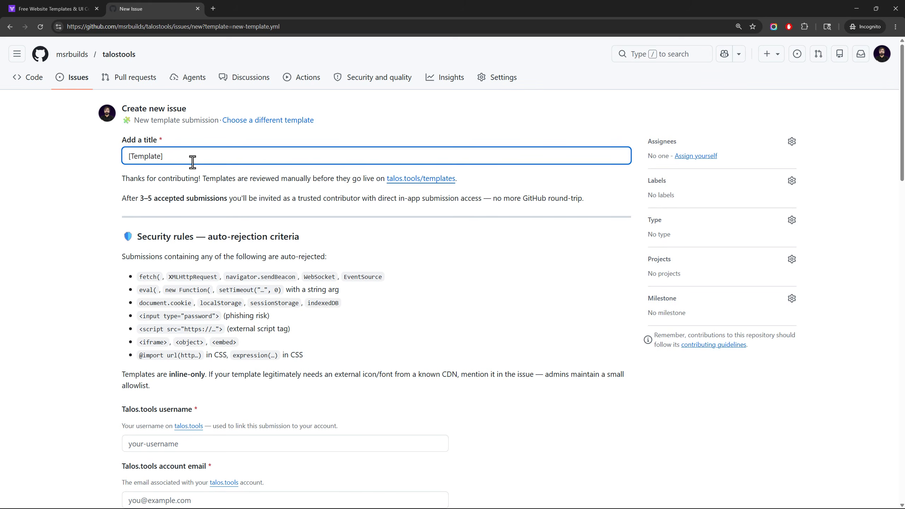
scroll(157, 225, "down", 5)
left_click(168, 191)
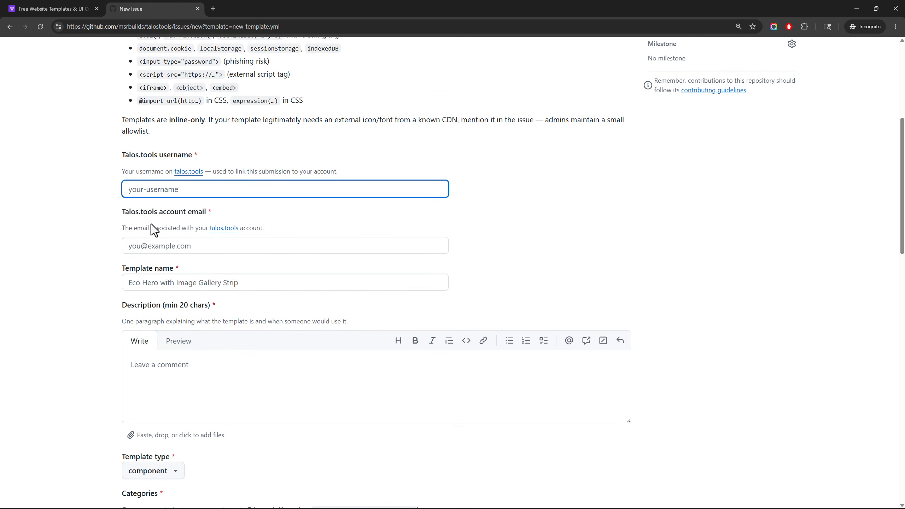
left_click(45, 8)
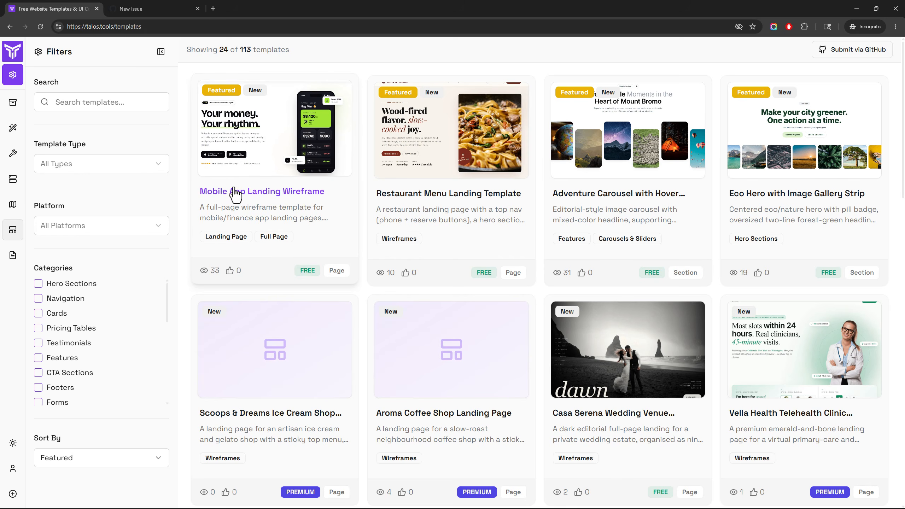
Review the submission form's template type options and its HTML, React and Elementor JSON fields, and return to the template list
left_click(138, 7)
scroll(166, 222, "down", 7)
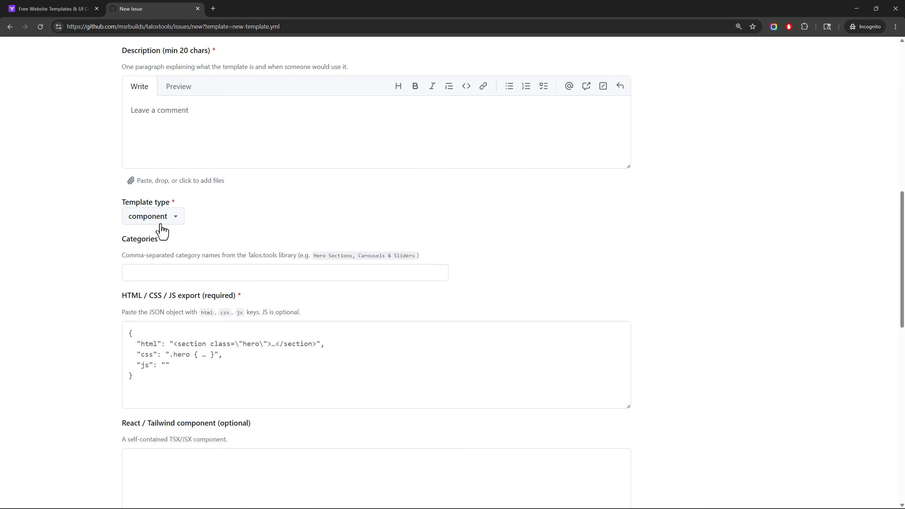
left_click(161, 223)
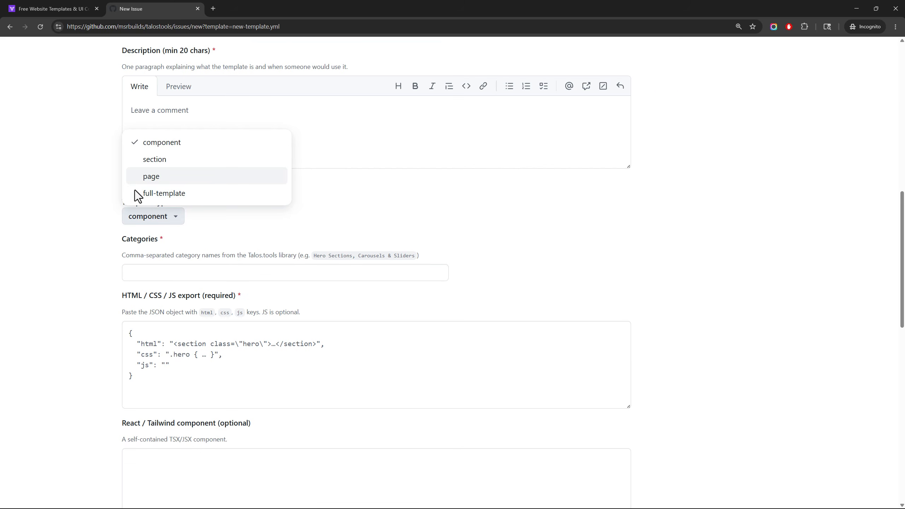
left_click(176, 303)
left_click(152, 343)
scroll(156, 341, "down", 9)
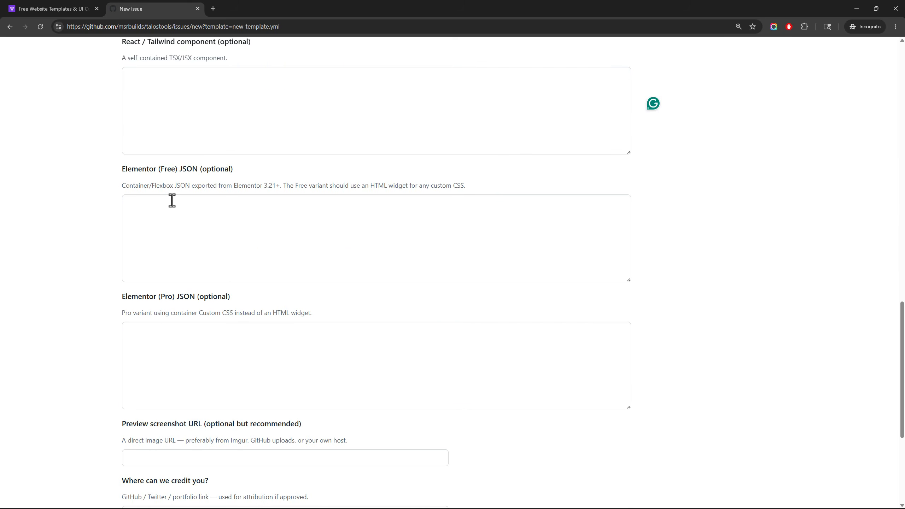
scroll(172, 201, "up", 3)
left_click(186, 232)
left_click(203, 337)
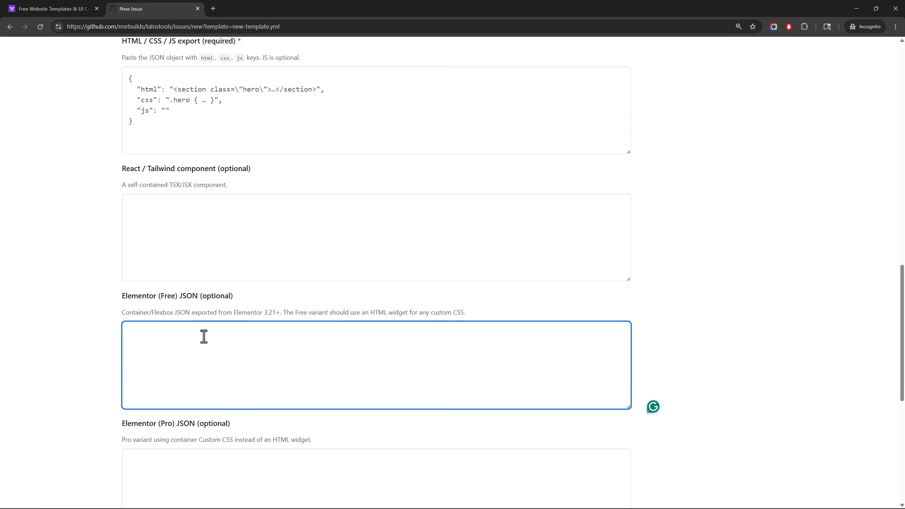
left_click(50, 9)
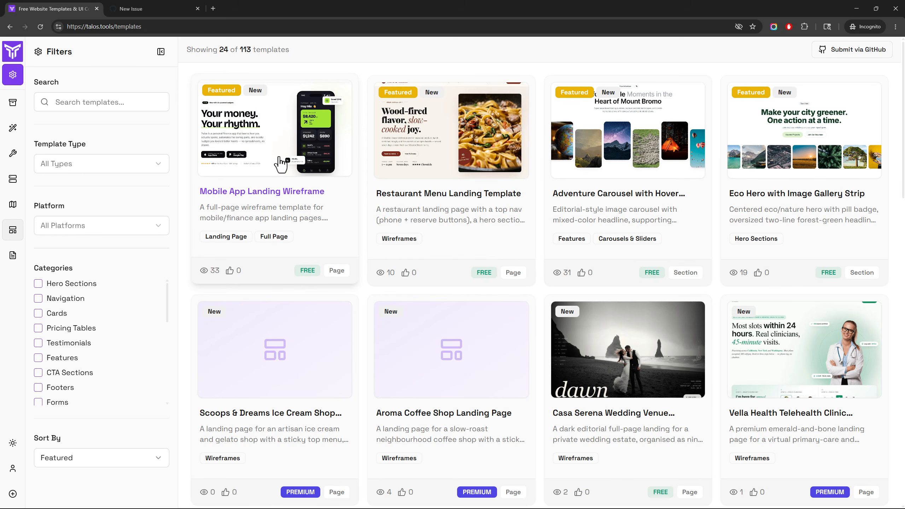
Open the Mobile App Landing Wireframe template, try to suggest an edit to it, and return to its details page
left_click(281, 164)
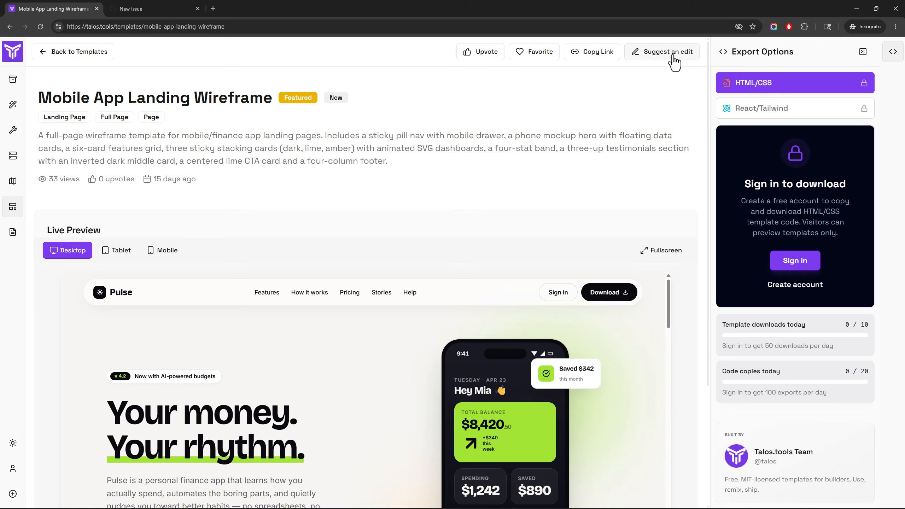
left_click(672, 57)
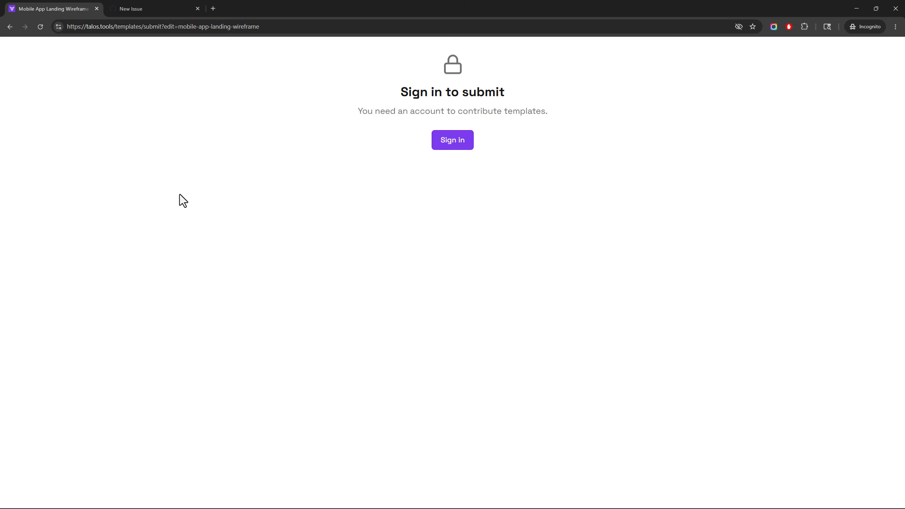
left_click(12, 30)
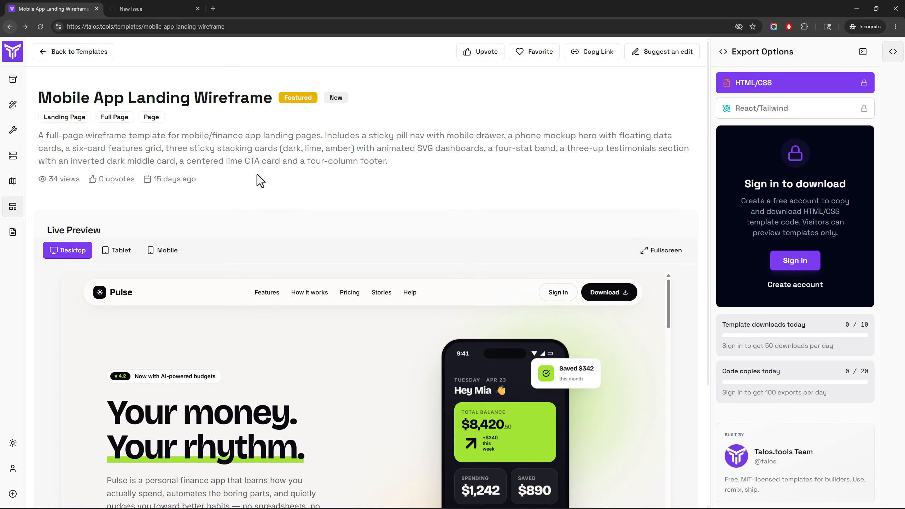
Review the Elementor Free and Pro JSON fields of the GitHub submission form, and close the incognito window
left_click(143, 7)
scroll(224, 269, "down", 6)
scroll(184, 222, "up", 3)
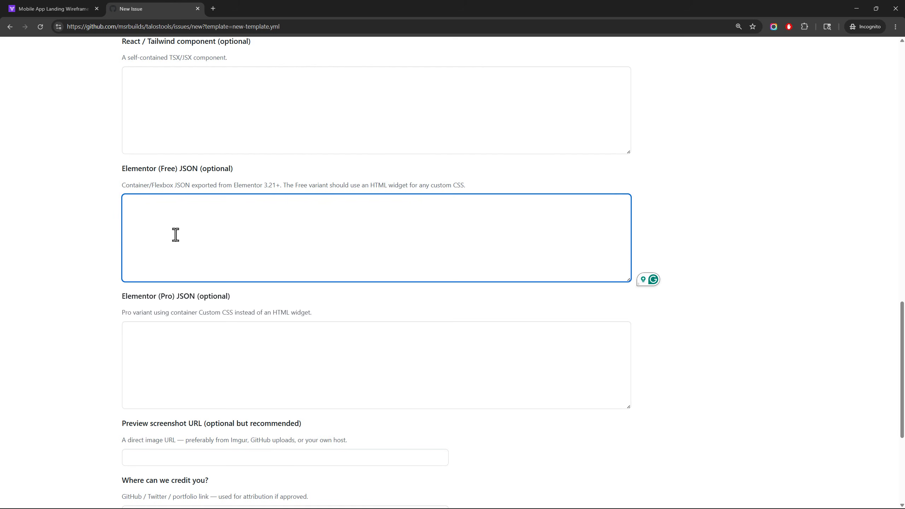
left_click(172, 353)
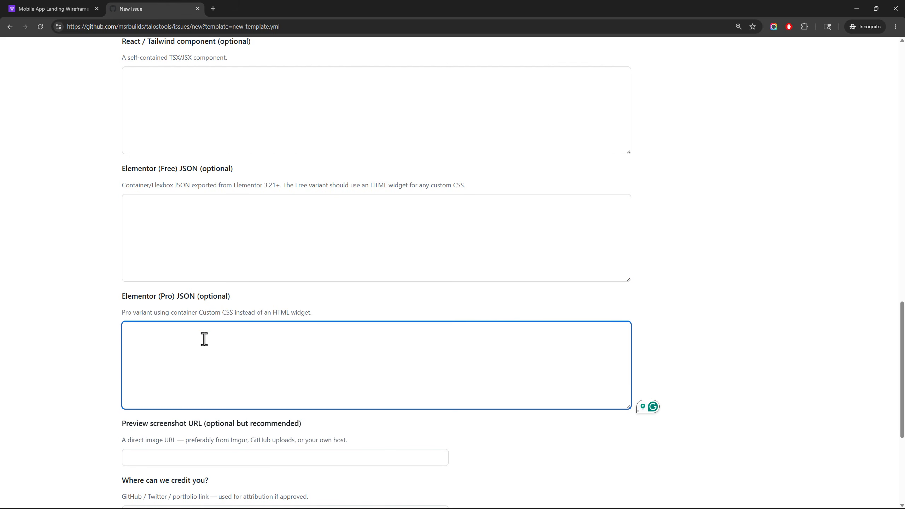
left_click(902, 4)
Save the FlowFix Plumbing page from the Elementor editor as a template named FlowFix in Site Templates, and close the library
left_click(239, 8)
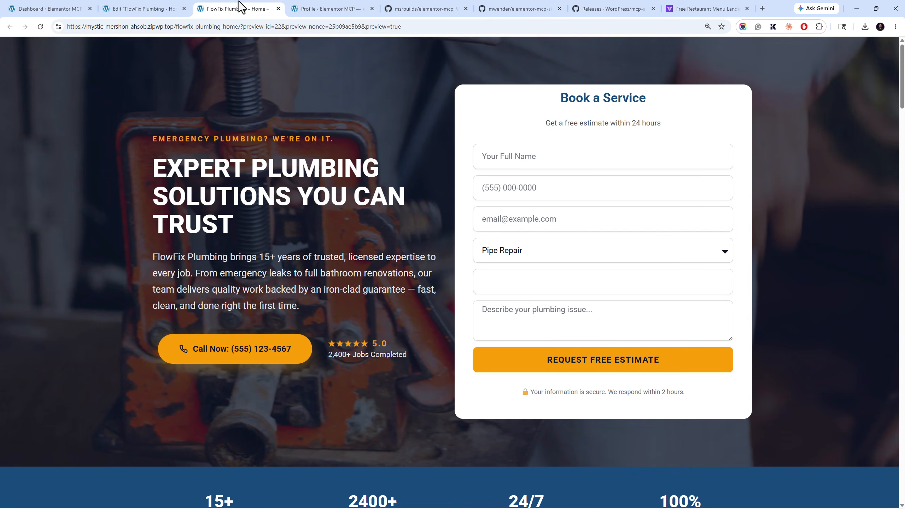
left_click(167, 7)
left_click(894, 53)
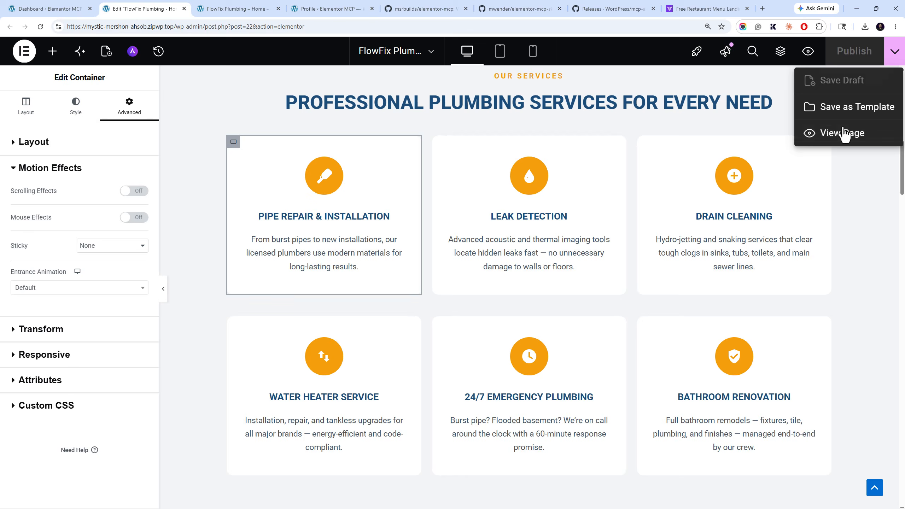
left_click(850, 109)
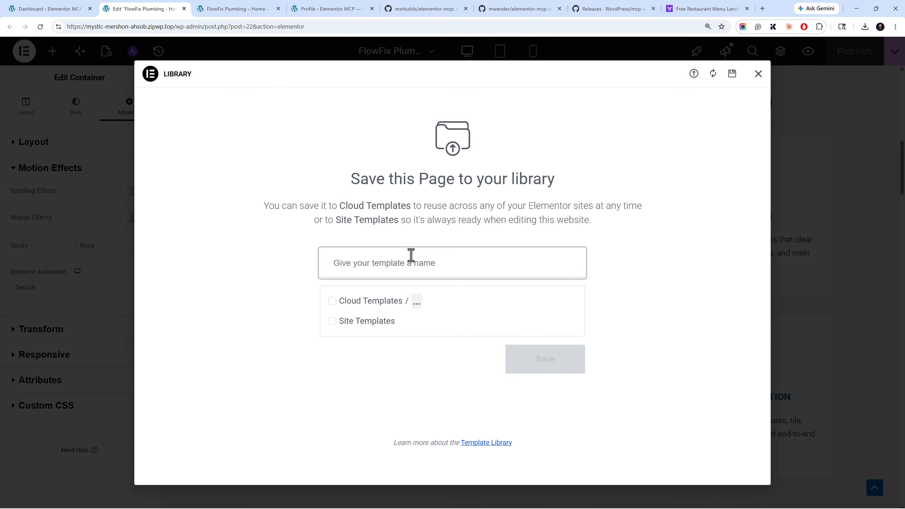
type("FlowFix")
left_click(370, 326)
left_click(538, 348)
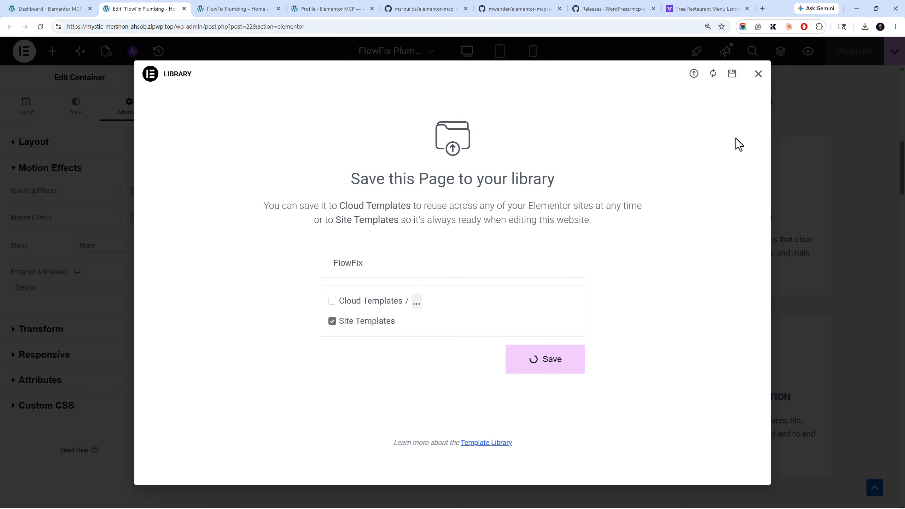
left_click(759, 74)
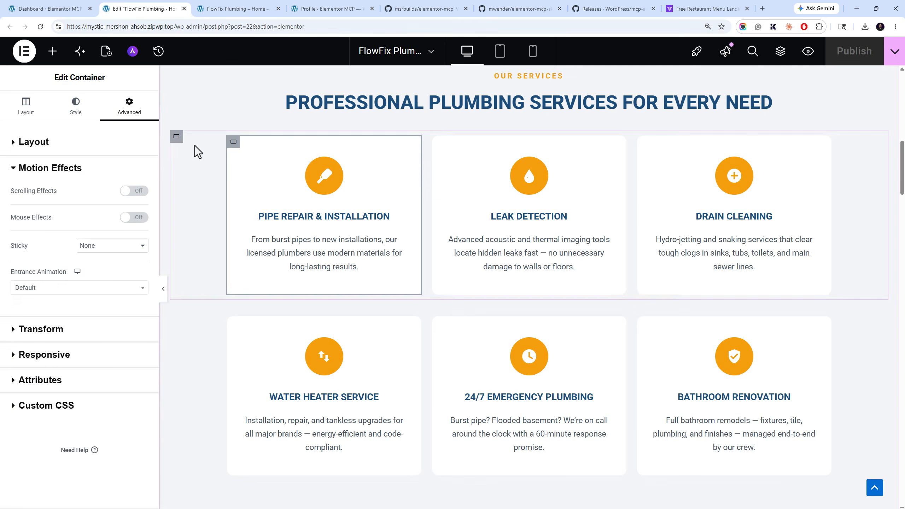
Open Elementor's saved templates list from the WordPress dashboard and export the FlowFix page template
left_click(65, 8)
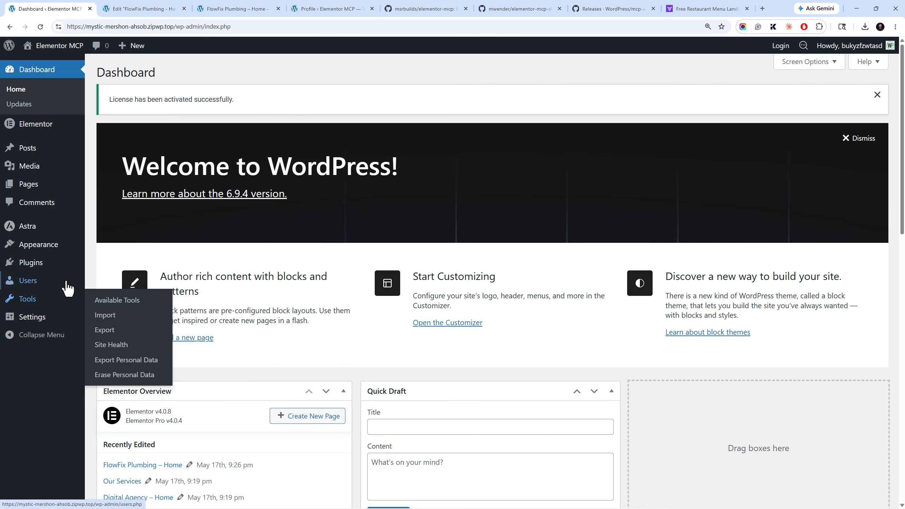
mouse_move(43, 125)
mouse_move(148, 142)
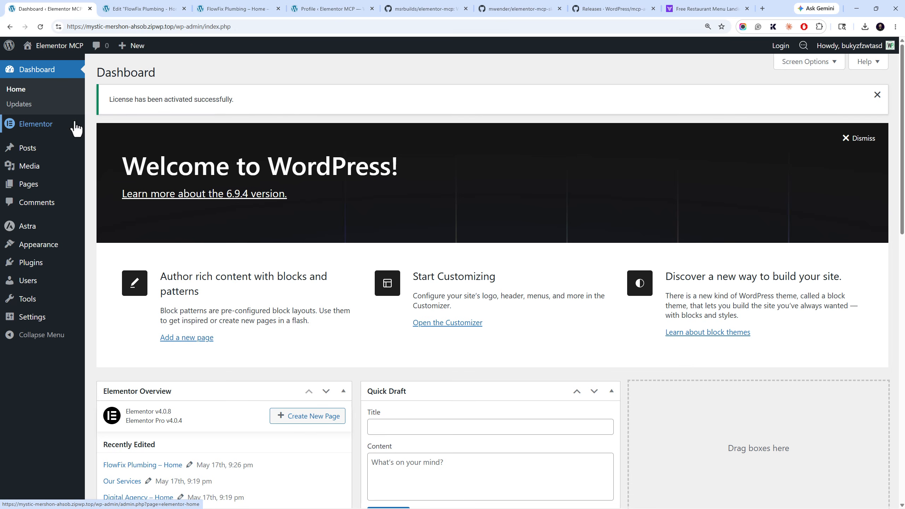
mouse_move(76, 129)
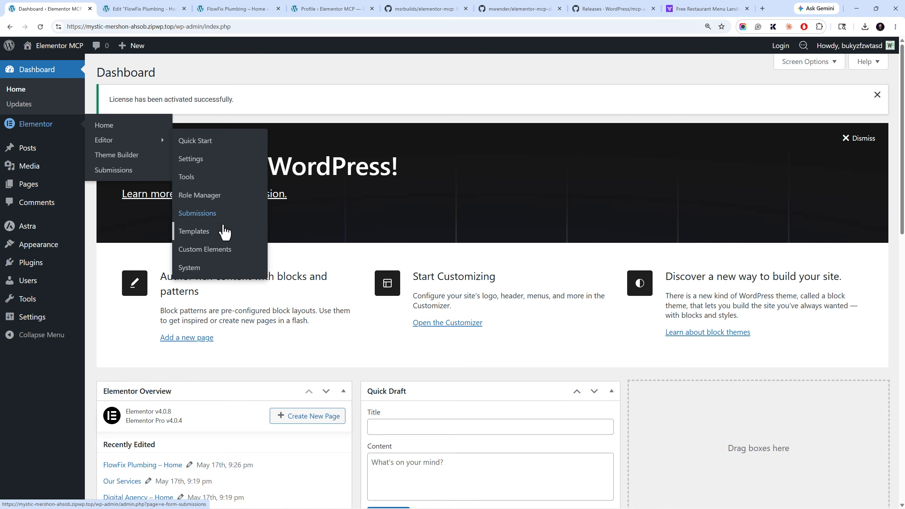
left_click(225, 231)
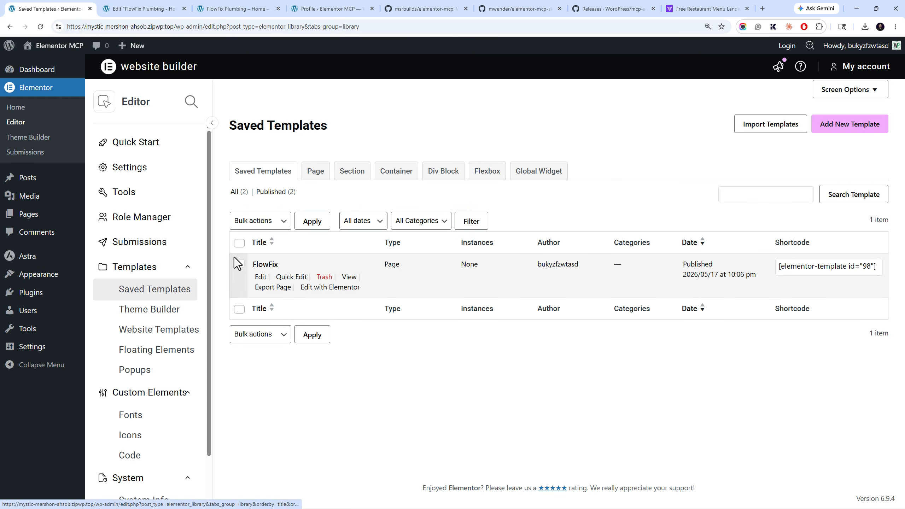
left_click(212, 122)
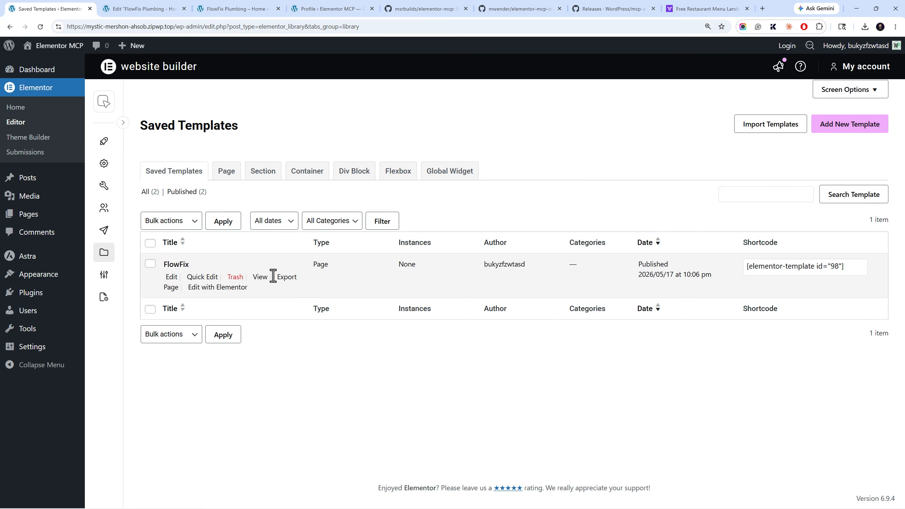
left_click(285, 288)
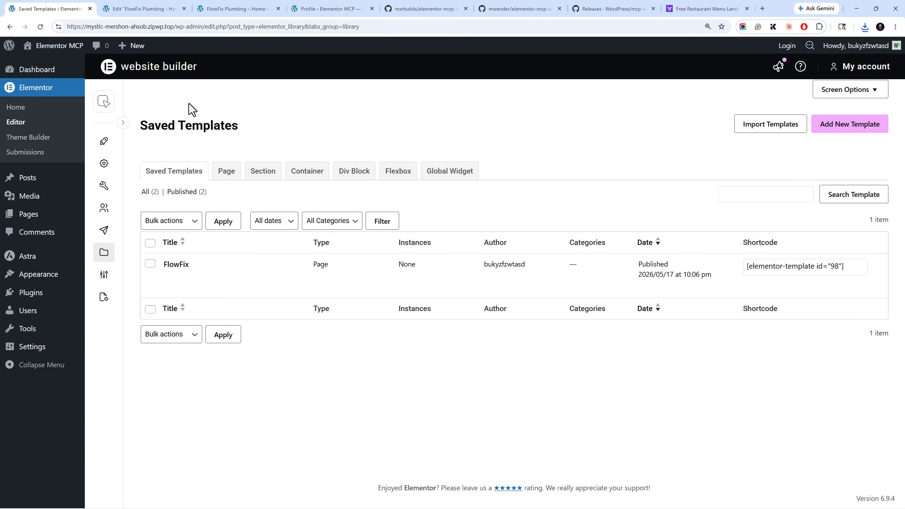
left_click(219, 8)
left_click(142, 8)
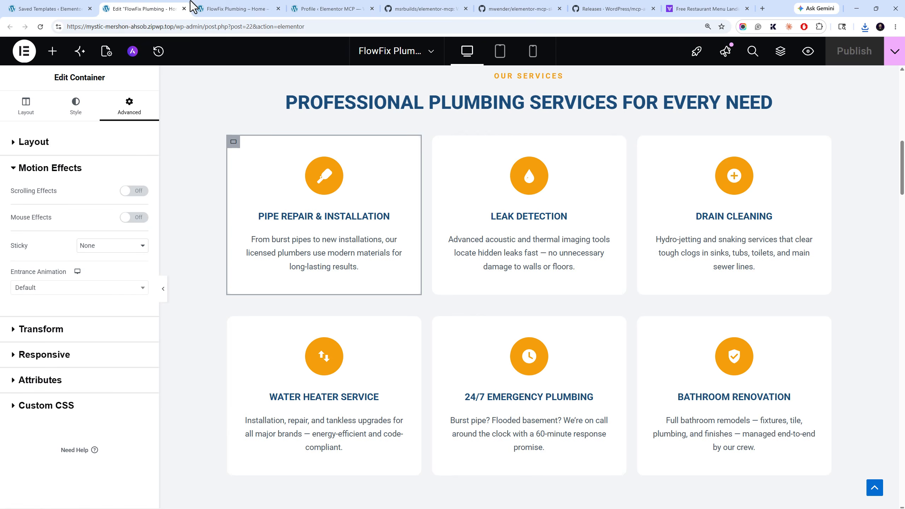
left_click(331, 9)
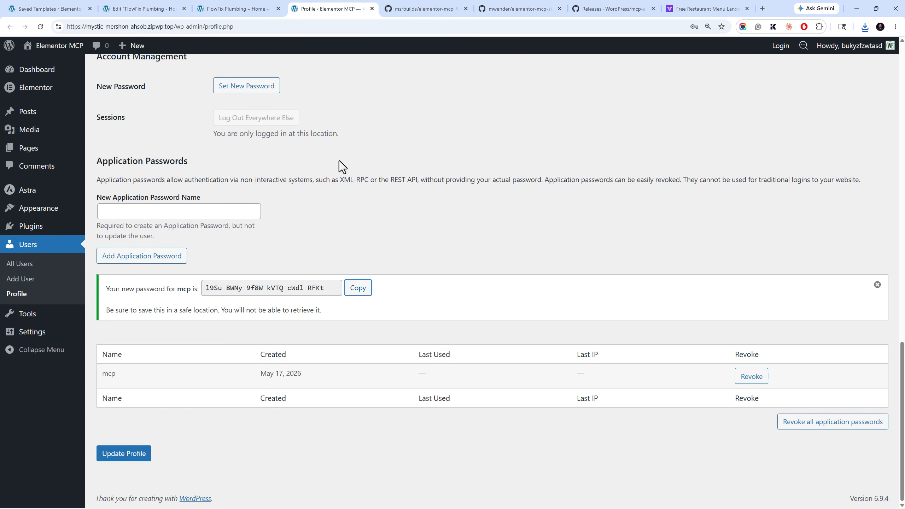
left_click(72, 8)
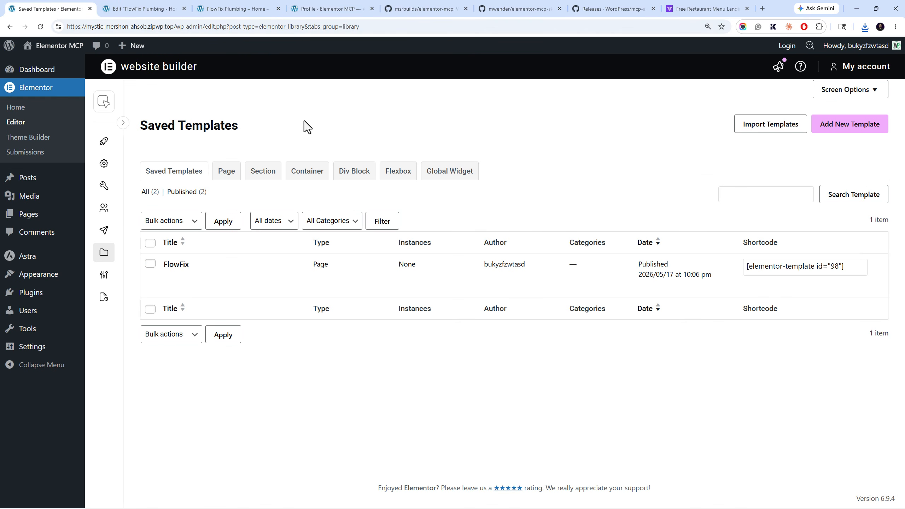
Examine the Restaurant Menu Landing Template page on Talos.tools, highlighting the licence note beneath its creator
left_click(708, 9)
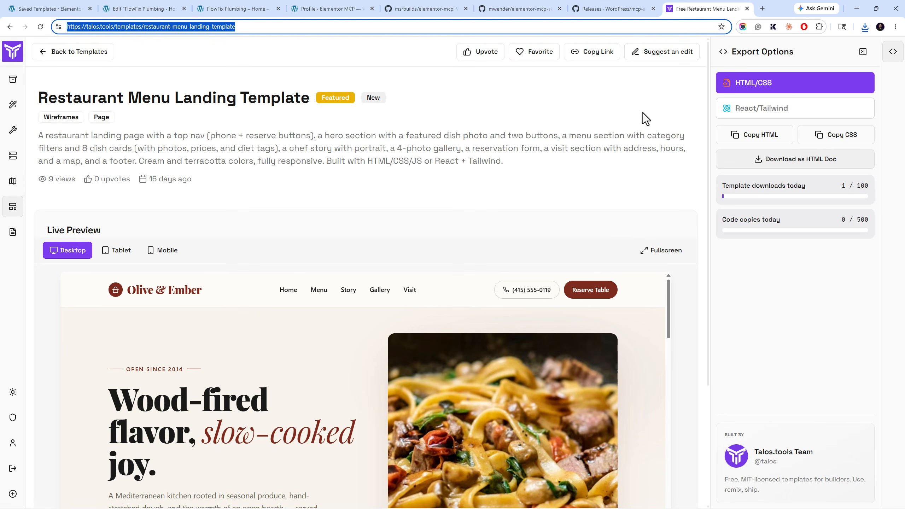
scroll(628, 220, "down", 3)
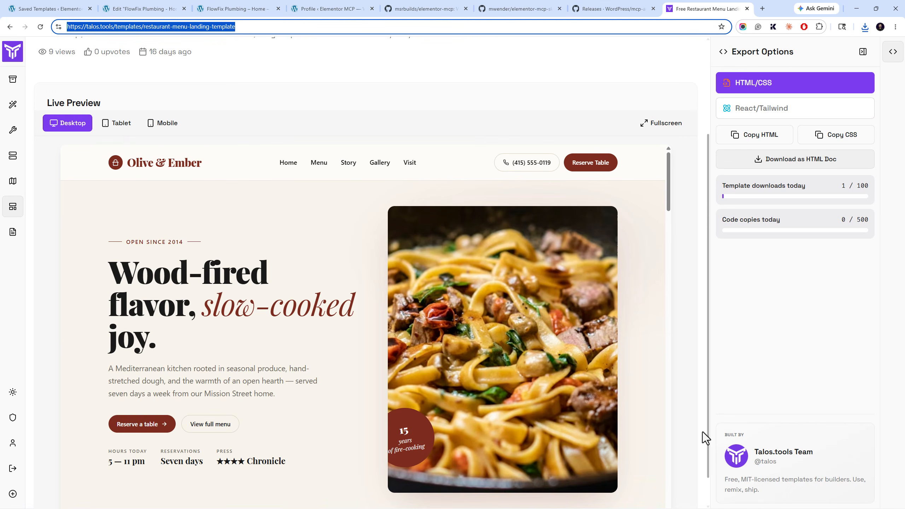
left_click_drag(769, 485, 727, 482)
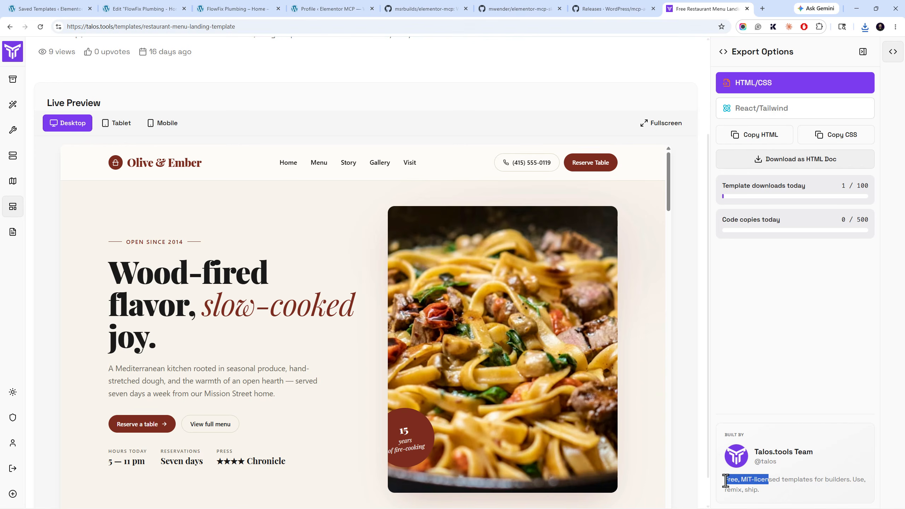
double_click(749, 487)
triple_click(748, 487)
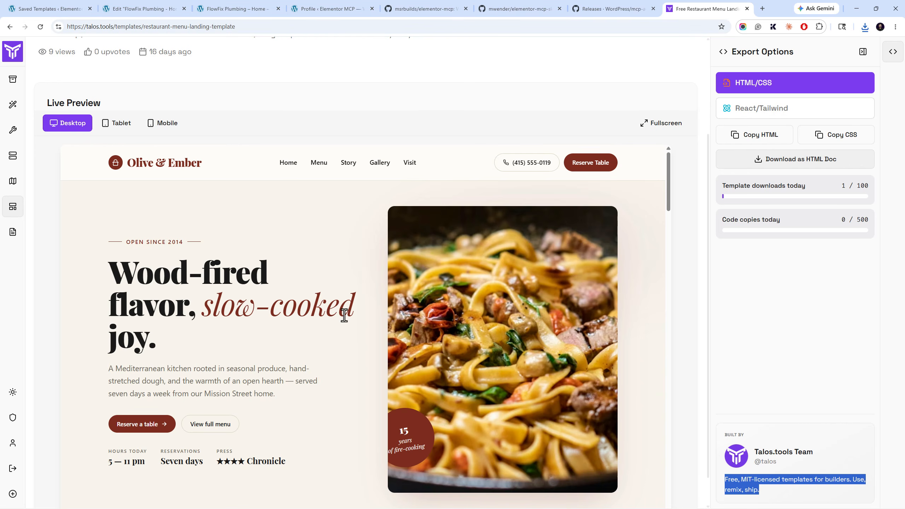
left_click(339, 121)
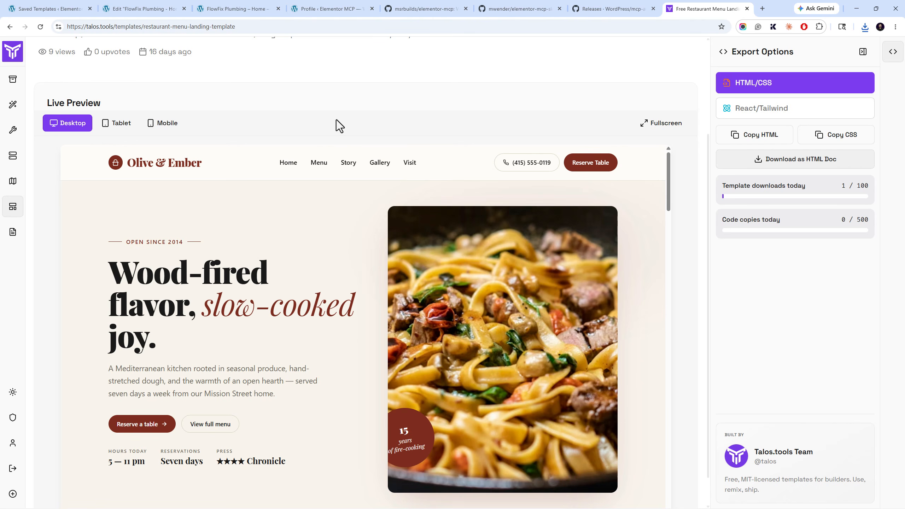